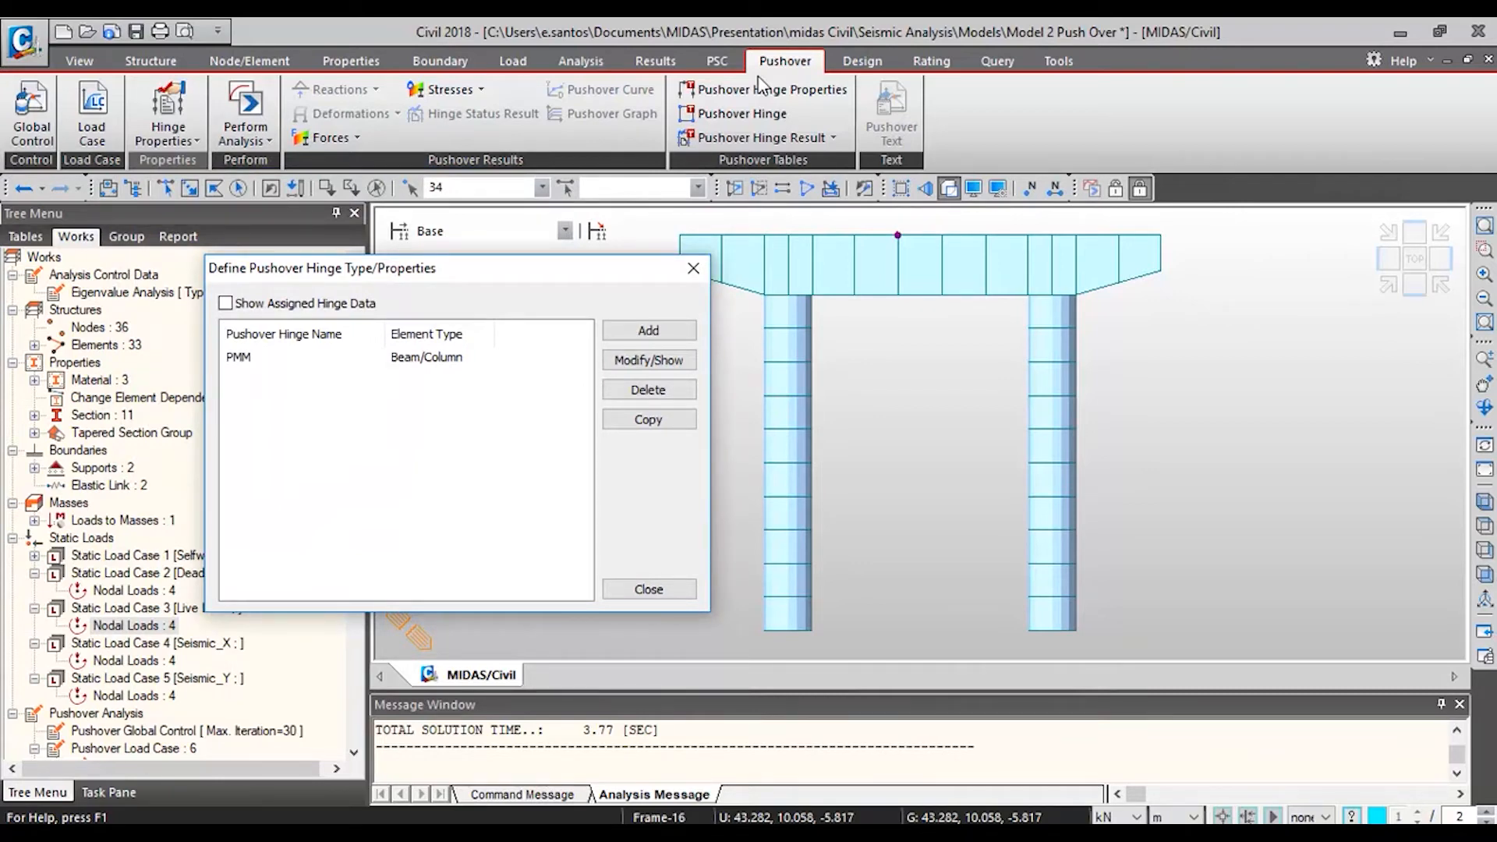
Step: Open the PMM beam/column pushover hinge definition and check the My component's skeleton curve setting
{"action": "left_click", "coordinate": [316, 359]}
{"action": "double_click", "coordinate": [315, 359]}
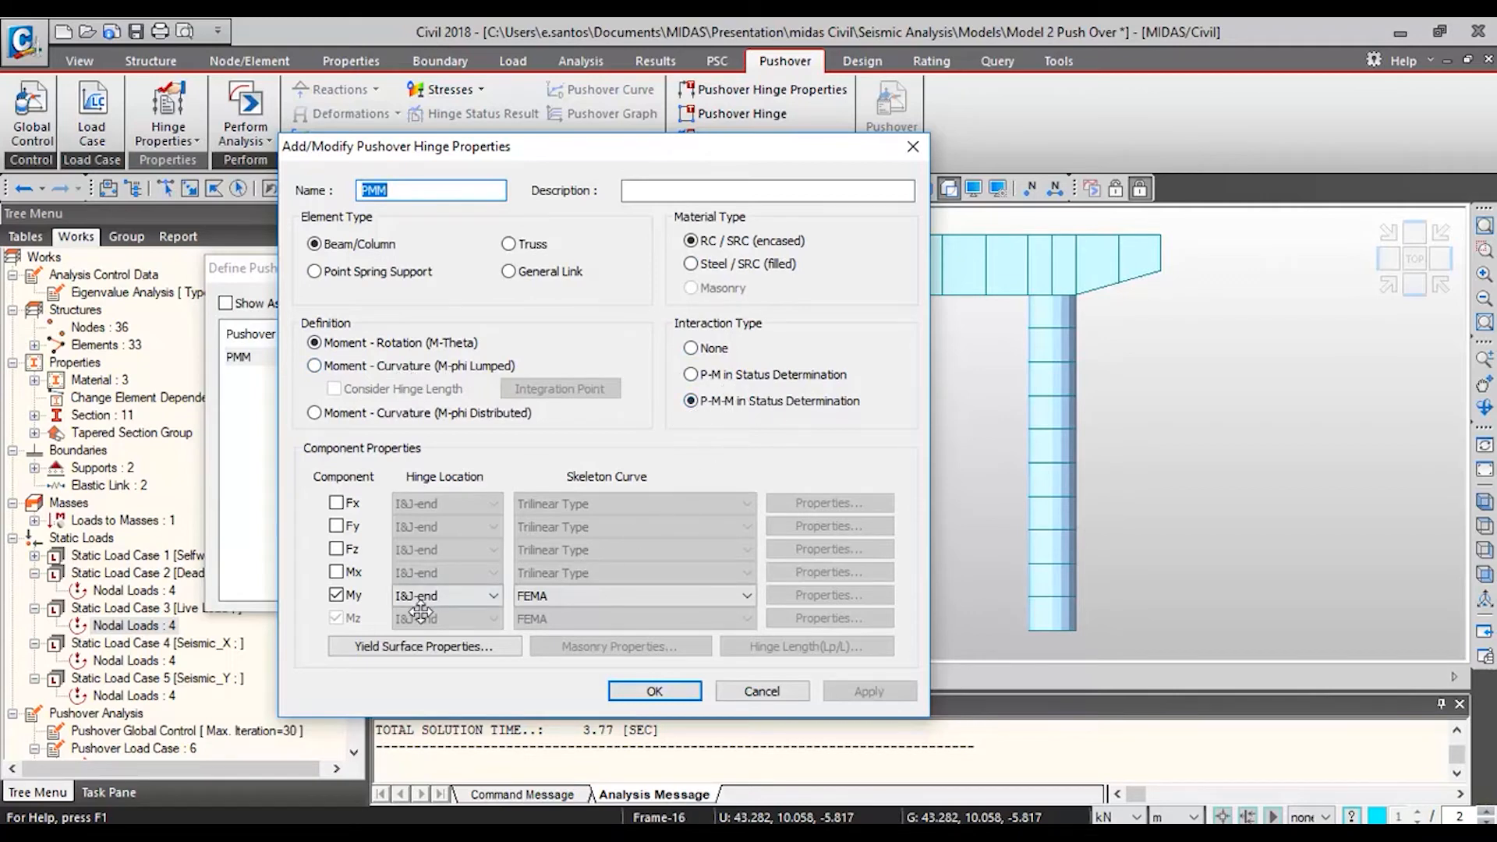
{"action": "left_click", "coordinate": [648, 596]}
{"action": "left_click", "coordinate": [646, 595]}
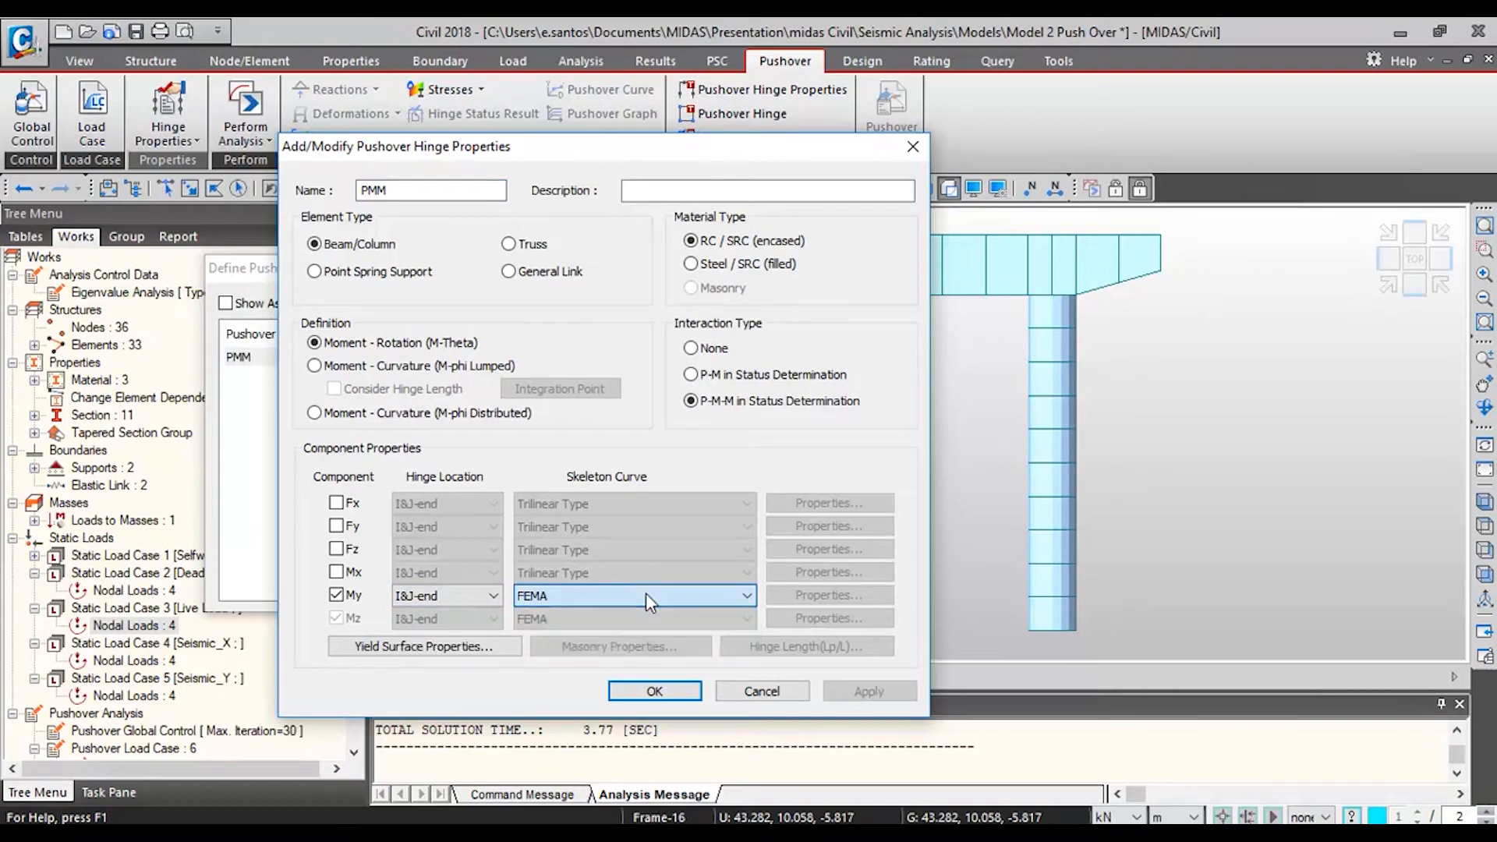
Step: Examine the PMM hinge's yield surface properties with the User input method and its interaction curve table, discarding any changes
{"action": "left_click", "coordinate": [483, 661]}
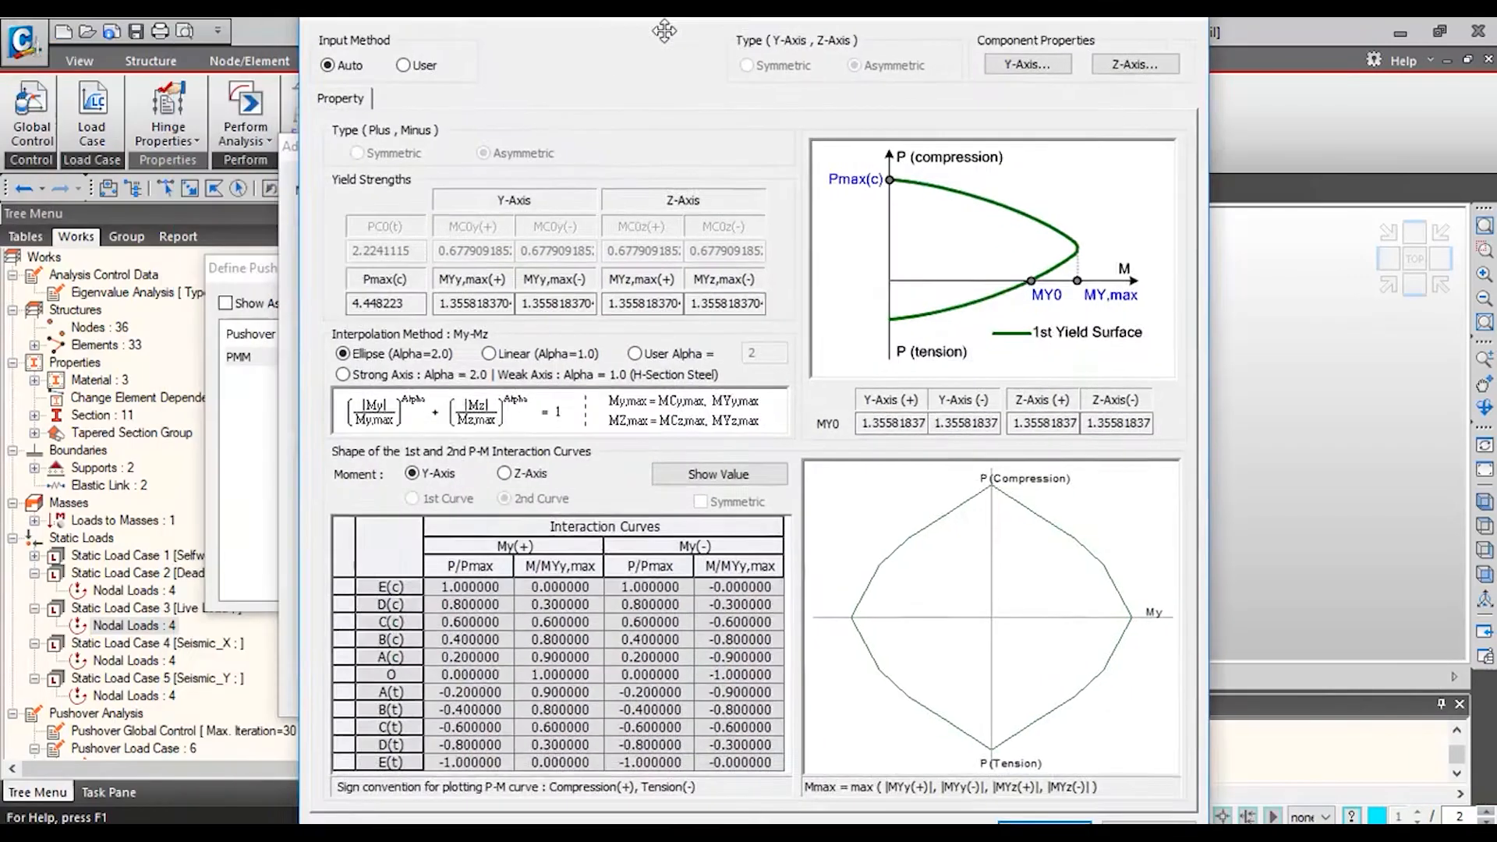
{"action": "left_click_drag", "start_coordinate": [658, 41], "coordinate": [784, 56]}
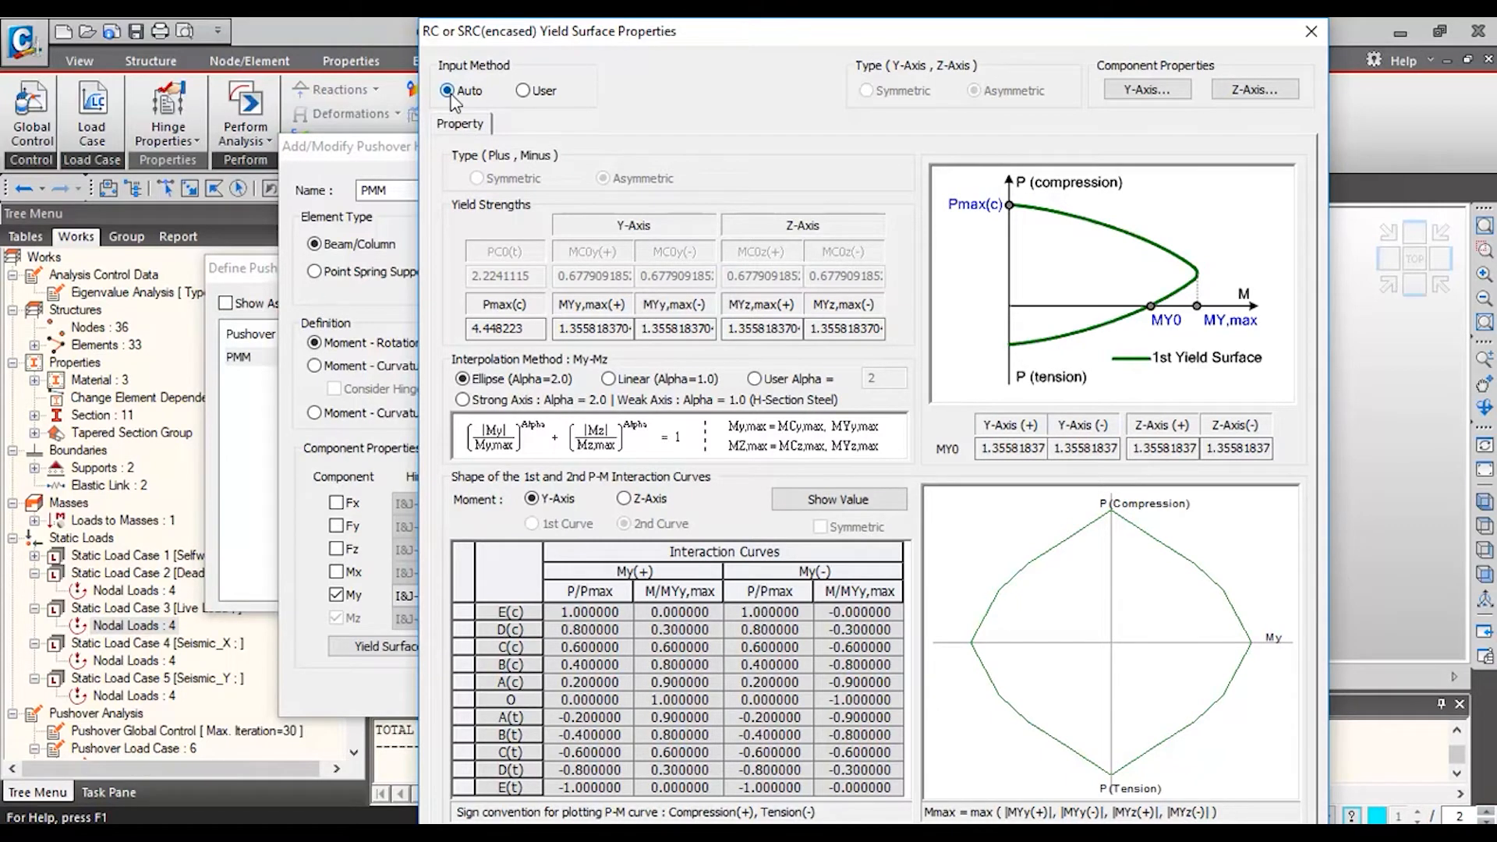
{"action": "left_click", "coordinate": [523, 92]}
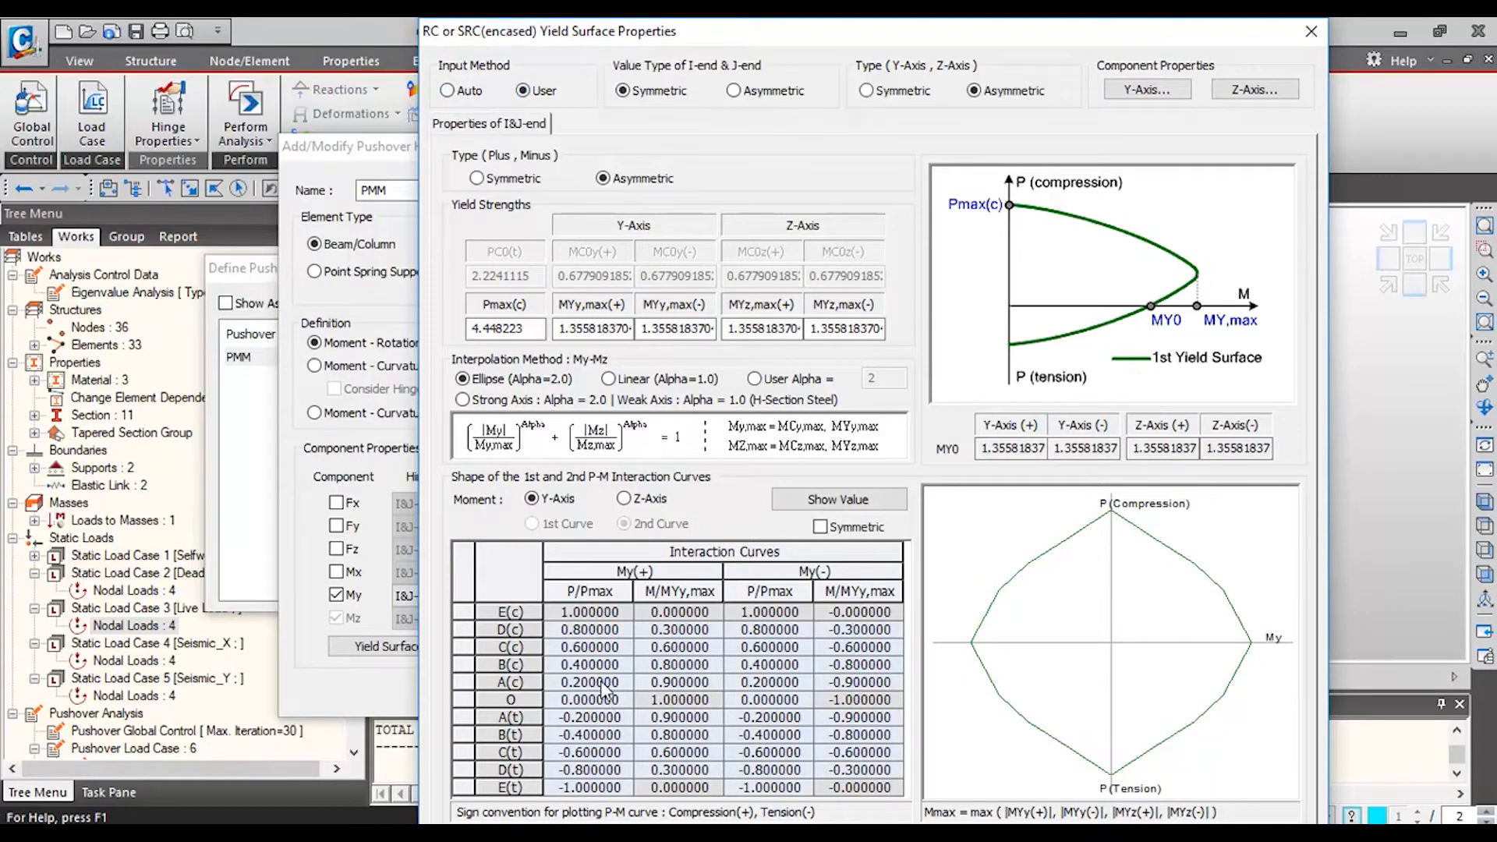
{"action": "left_click_drag", "start_coordinate": [581, 647], "coordinate": [675, 724]}
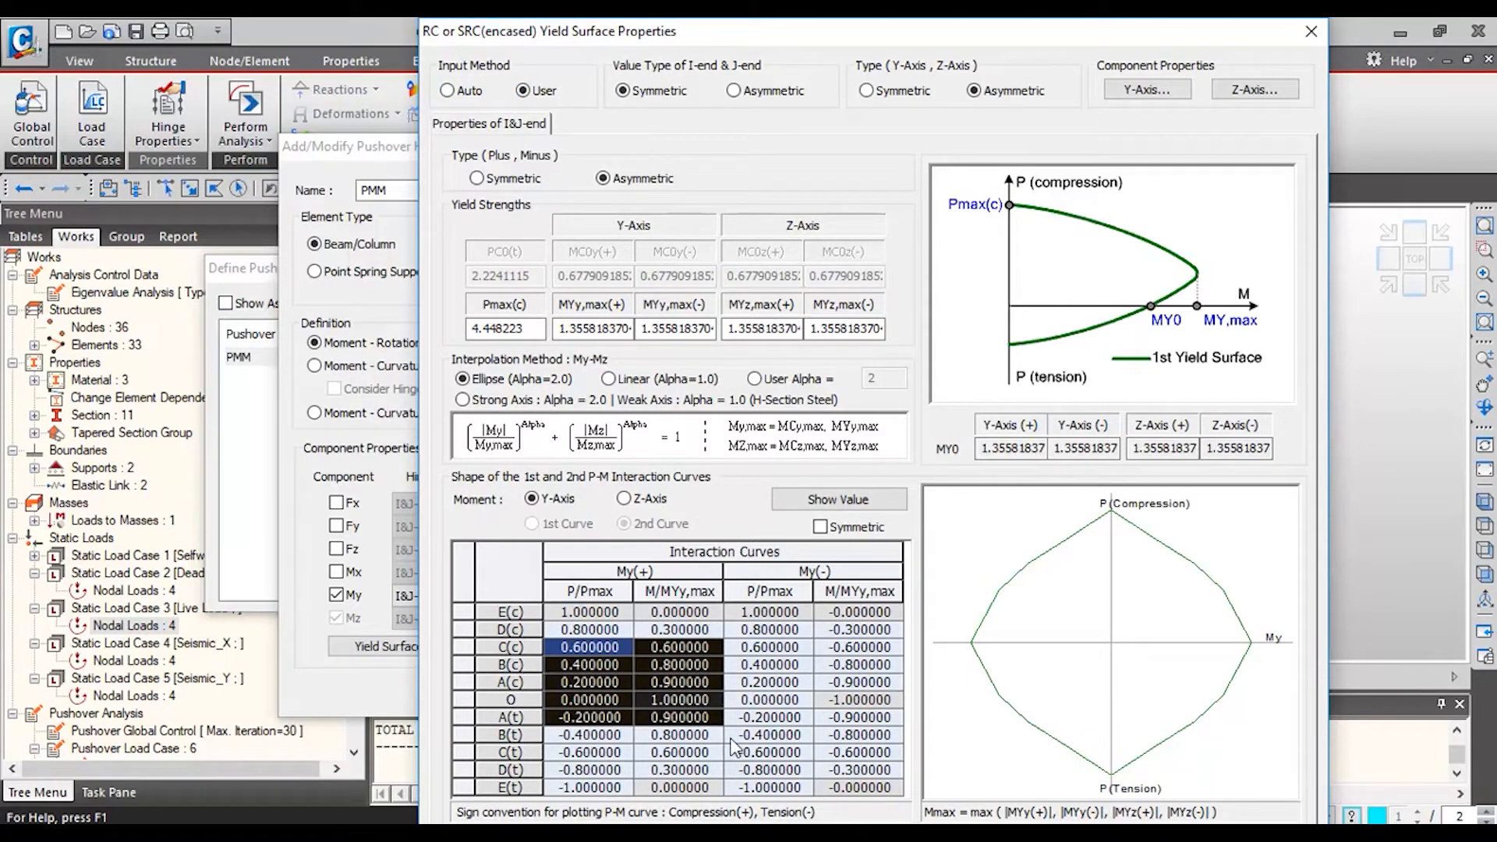
{"action": "left_click", "coordinate": [1312, 32]}
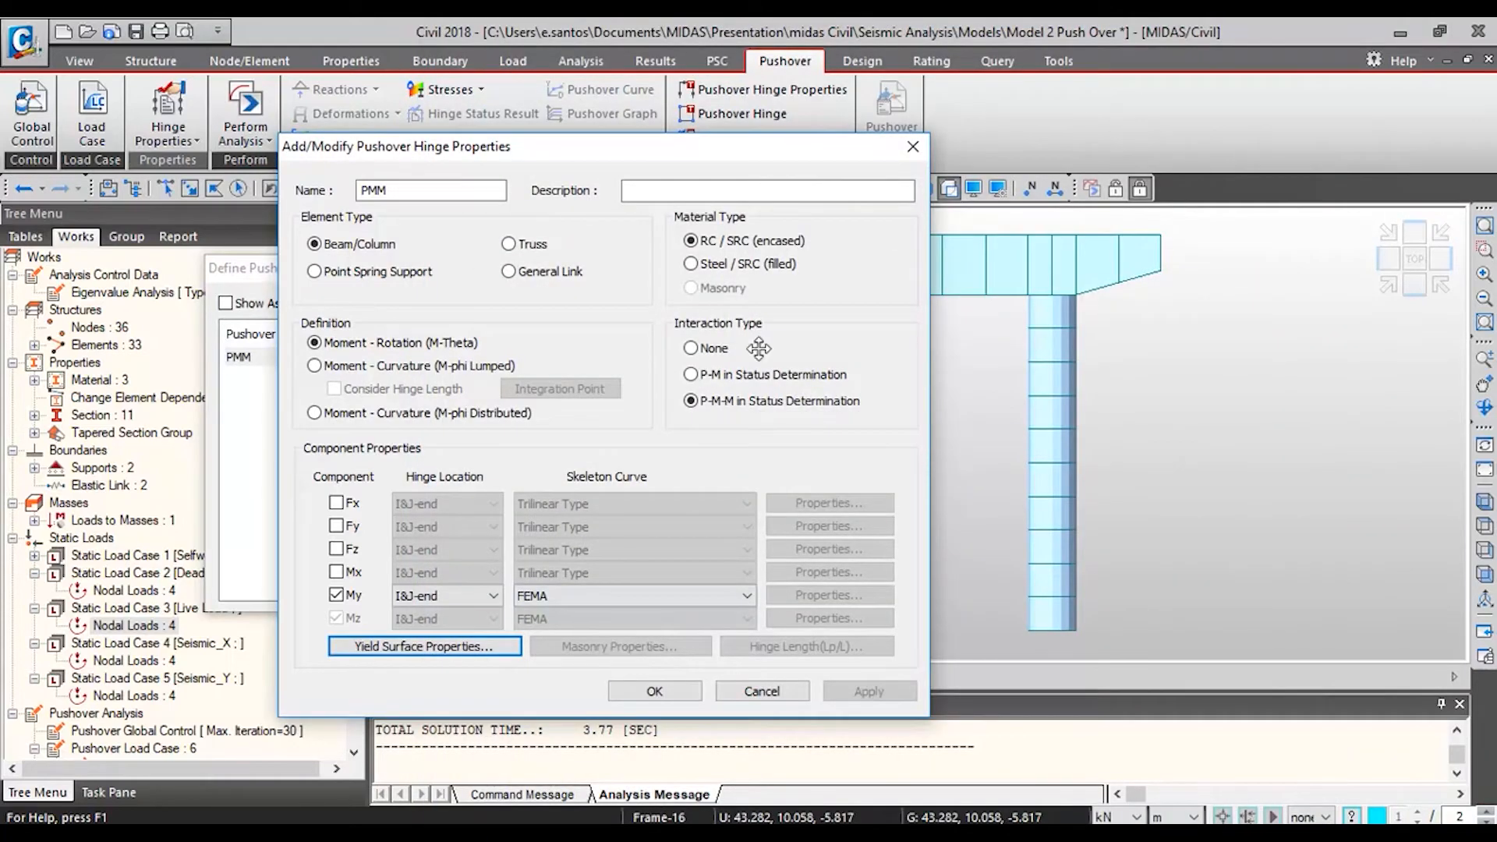
Step: Review the skeleton curve types offered for the My component, including Bilinear Type, and leave the hinge definitions without saving
{"action": "left_click", "coordinate": [729, 596]}
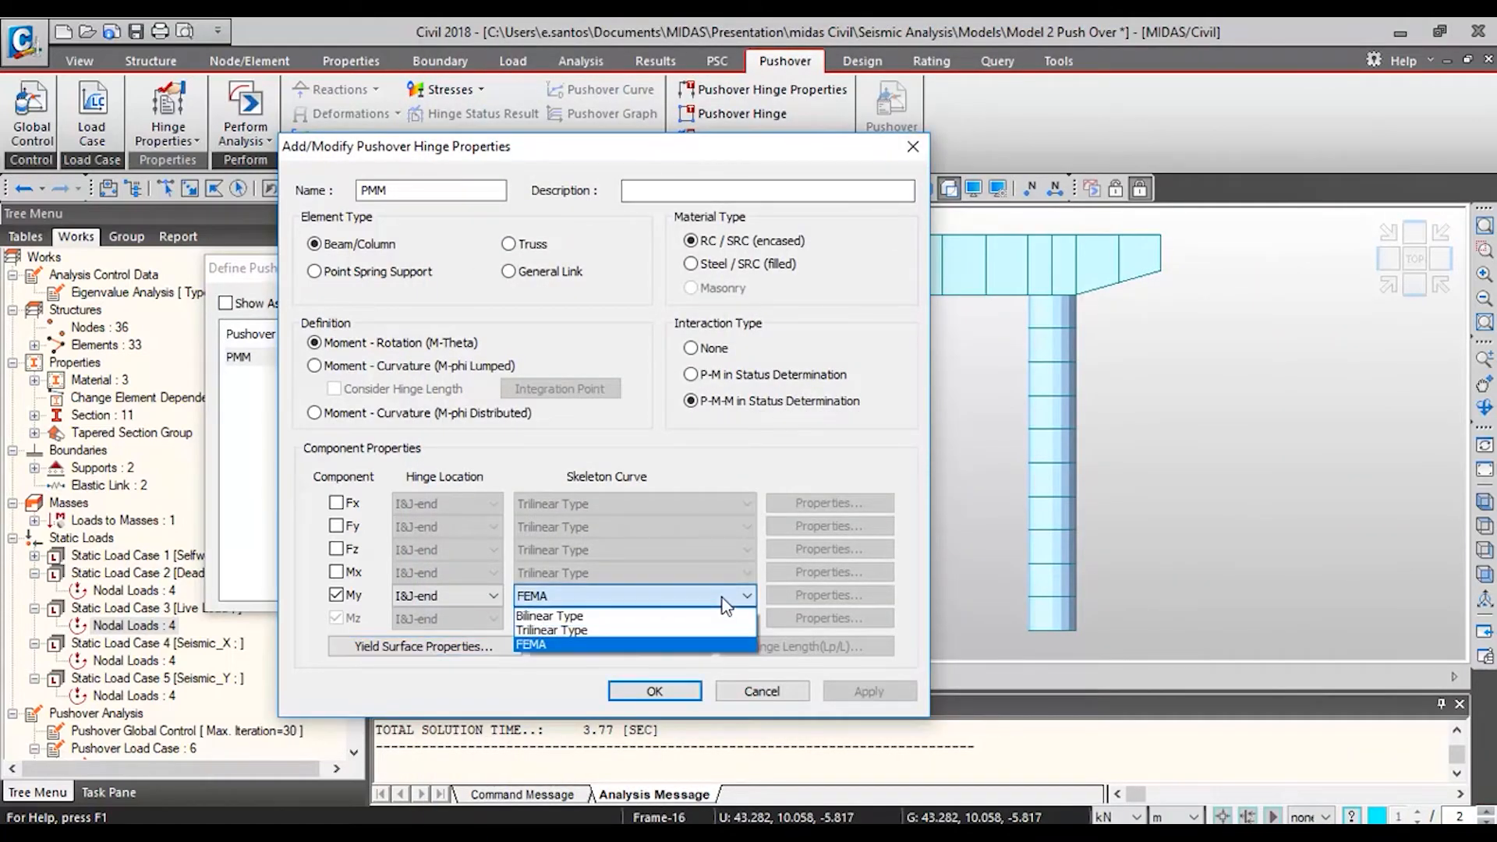
{"action": "left_click", "coordinate": [679, 618]}
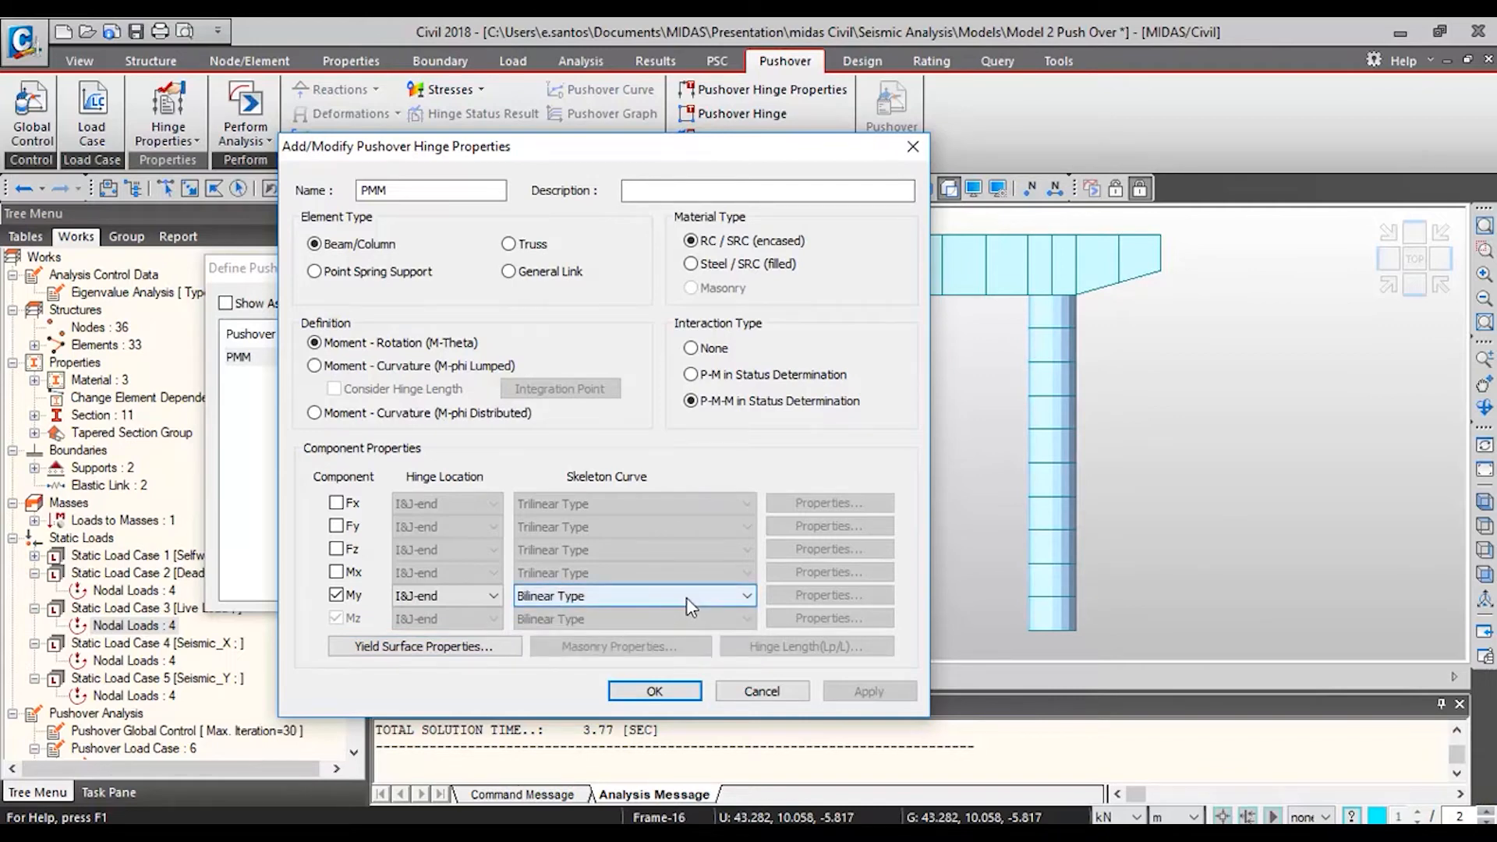
{"action": "left_click", "coordinate": [686, 597]}
{"action": "left_click", "coordinate": [686, 597]}
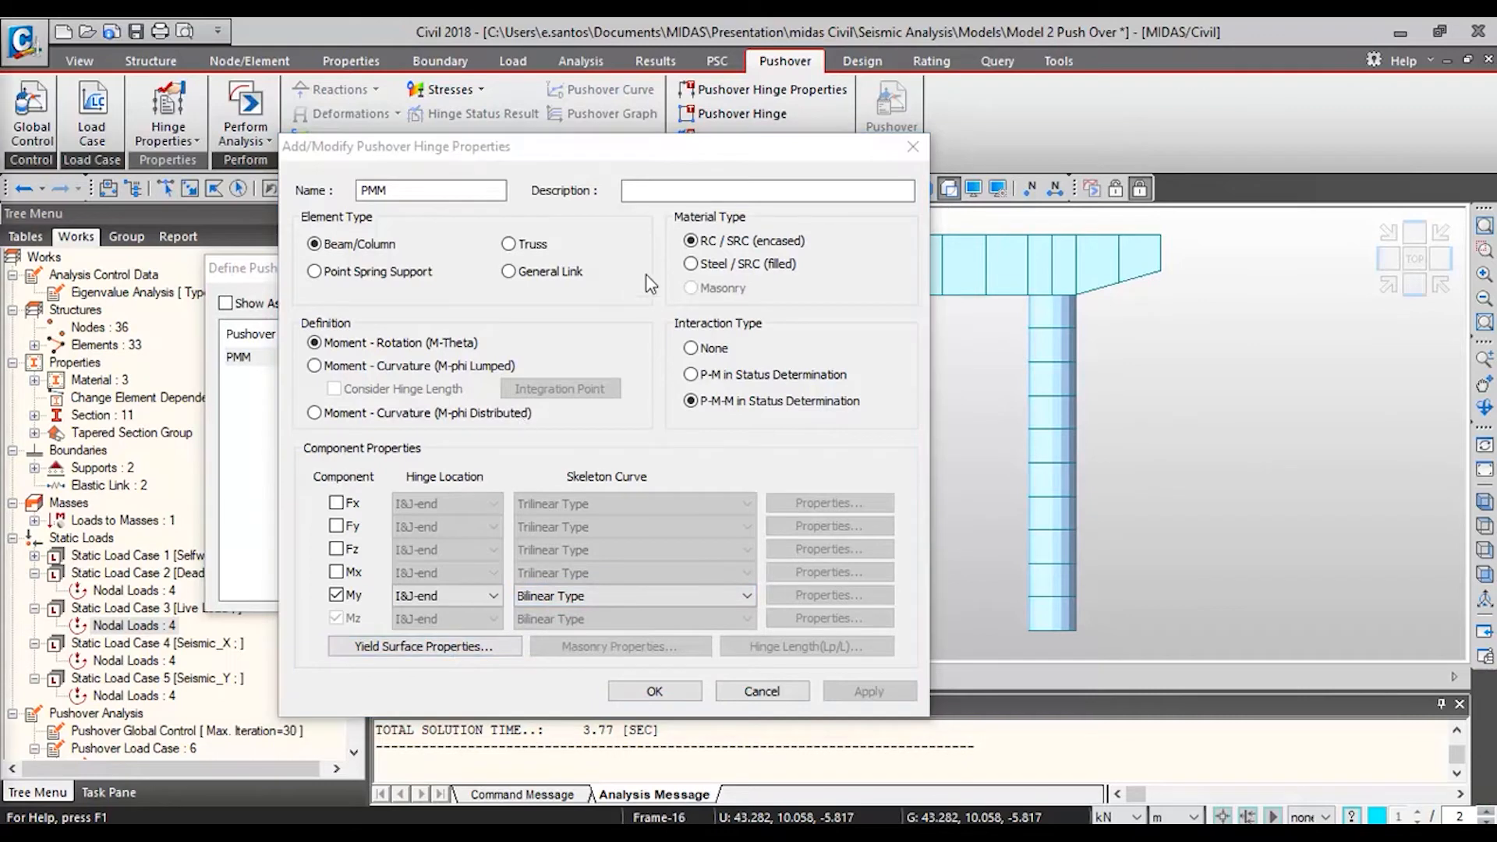
{"action": "left_click", "coordinate": [741, 596]}
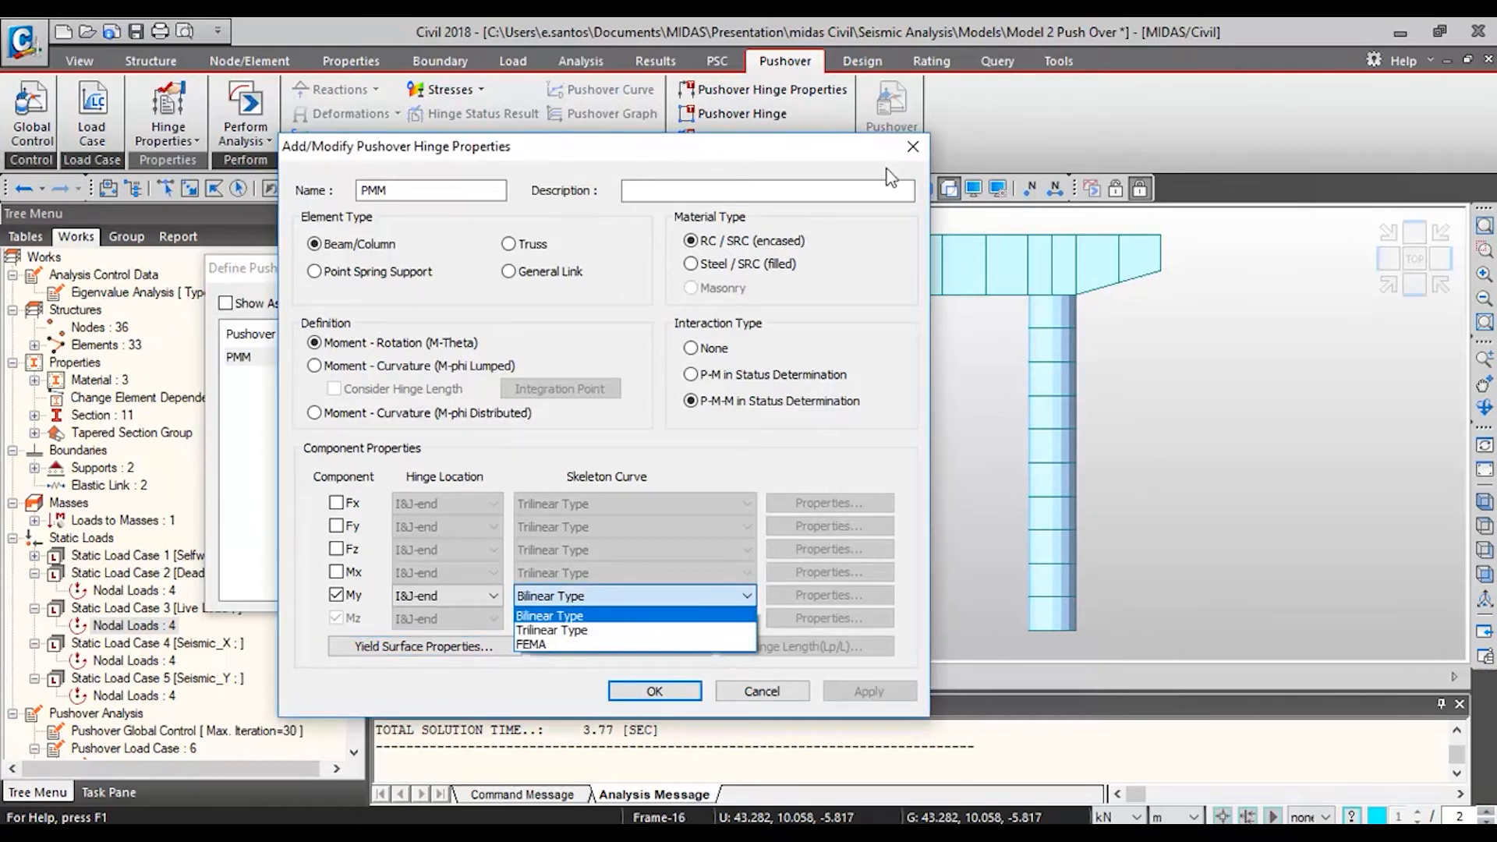
{"action": "left_click", "coordinate": [917, 143]}
{"action": "left_click", "coordinate": [917, 143]}
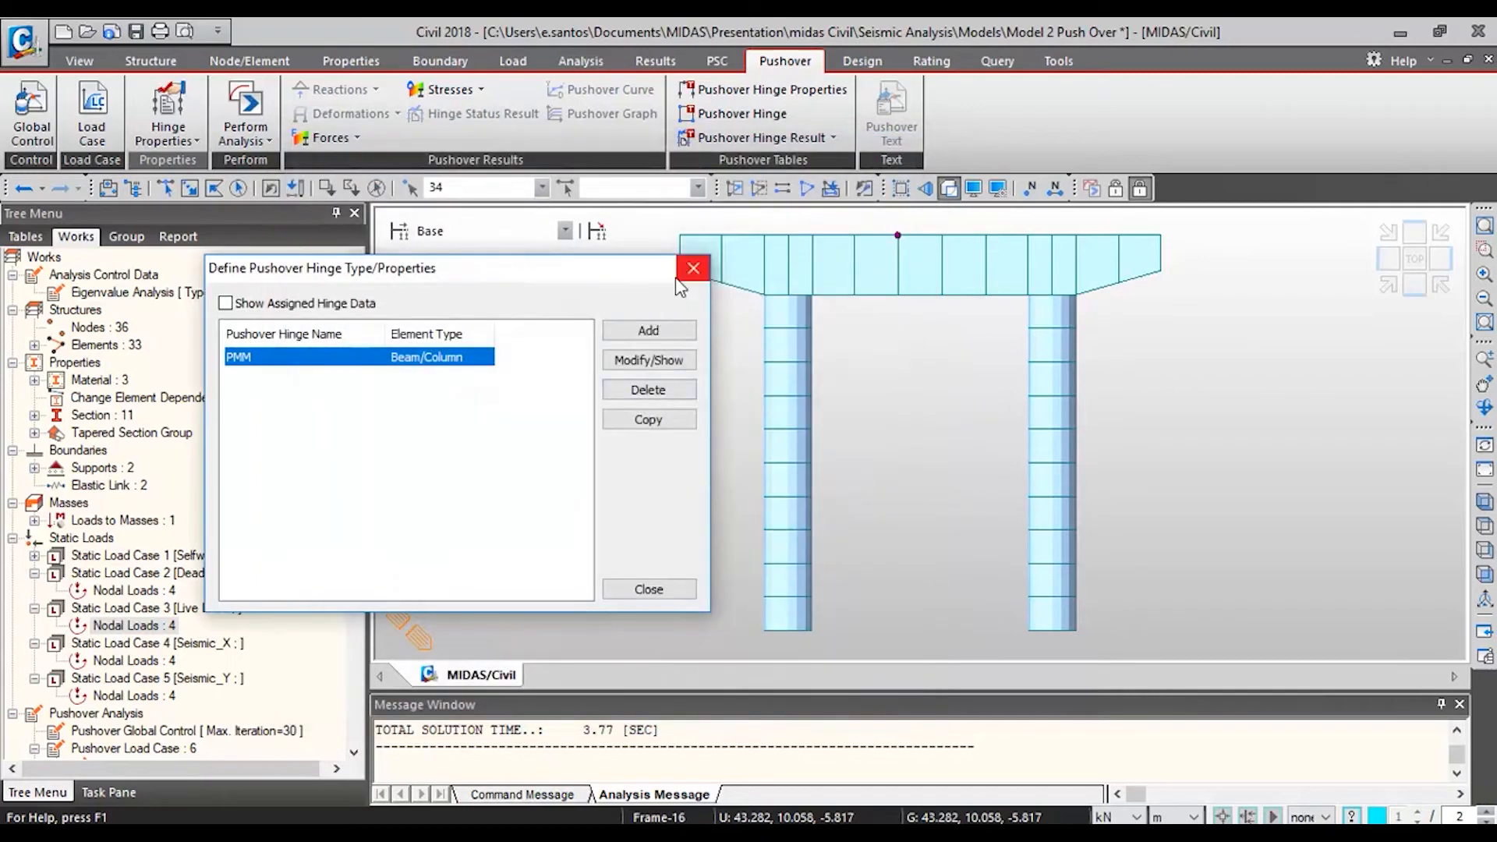
{"action": "left_click", "coordinate": [693, 268]}
Step: Start assigning pushover hinge properties and select all elements of both columns with a selection window
{"action": "left_click_drag", "start_coordinate": [358, 365], "coordinate": [387, 475]}
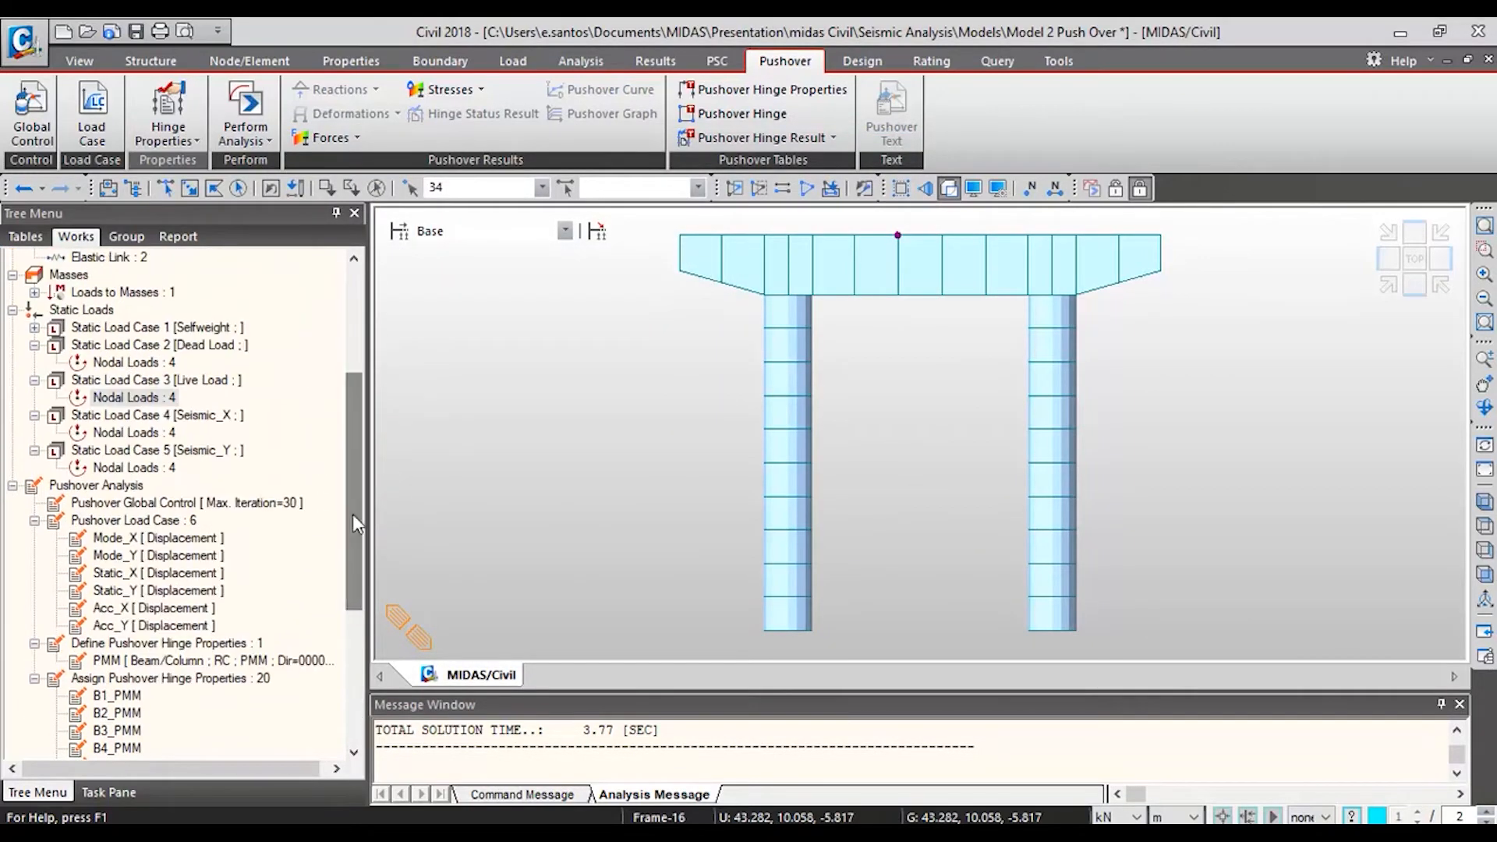
{"action": "left_click_drag", "start_coordinate": [364, 454], "coordinate": [390, 368]}
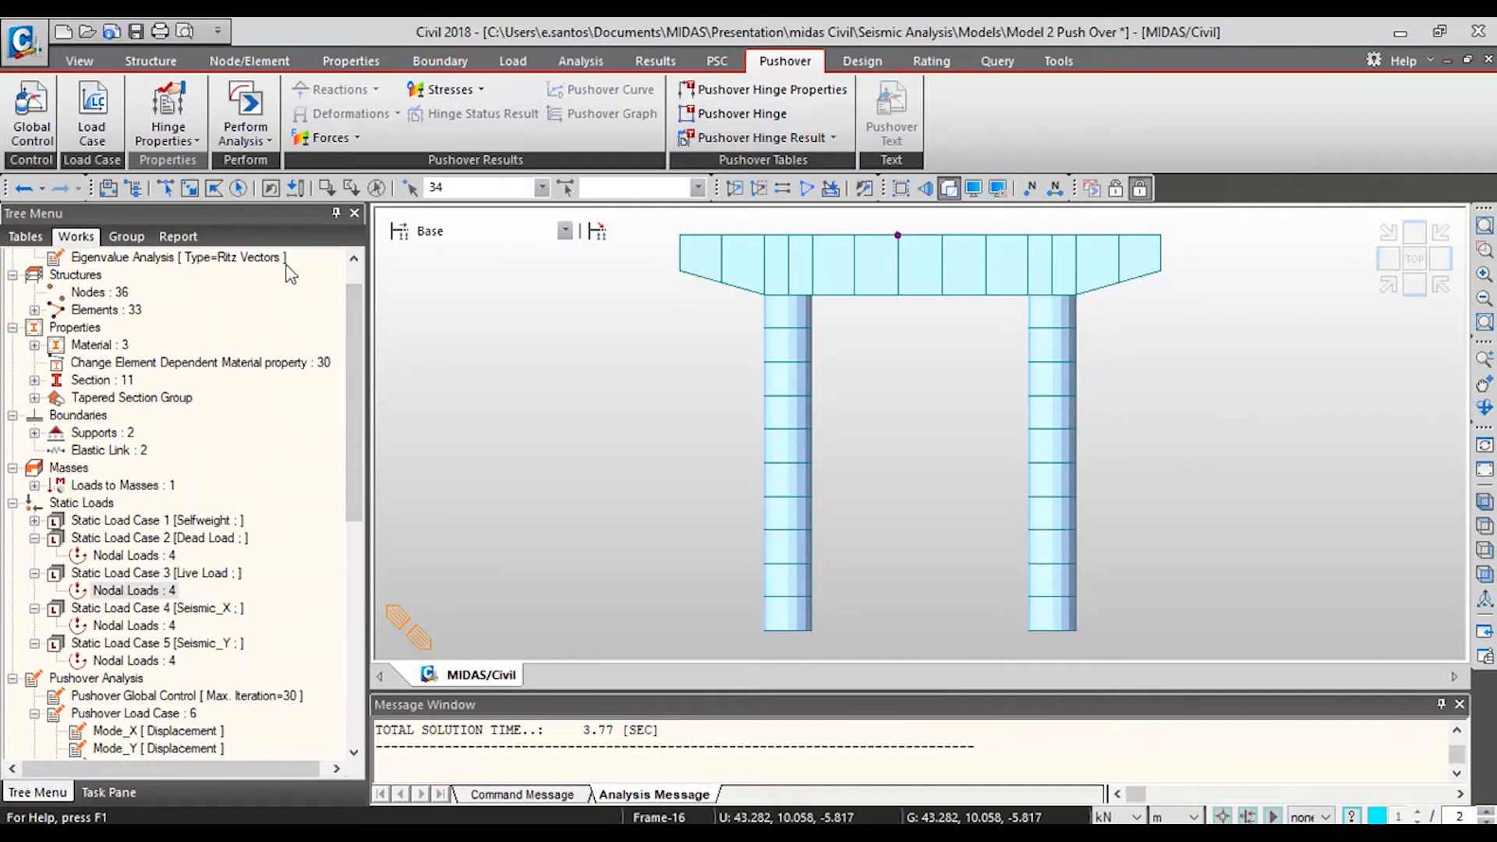
{"action": "left_click", "coordinate": [160, 137]}
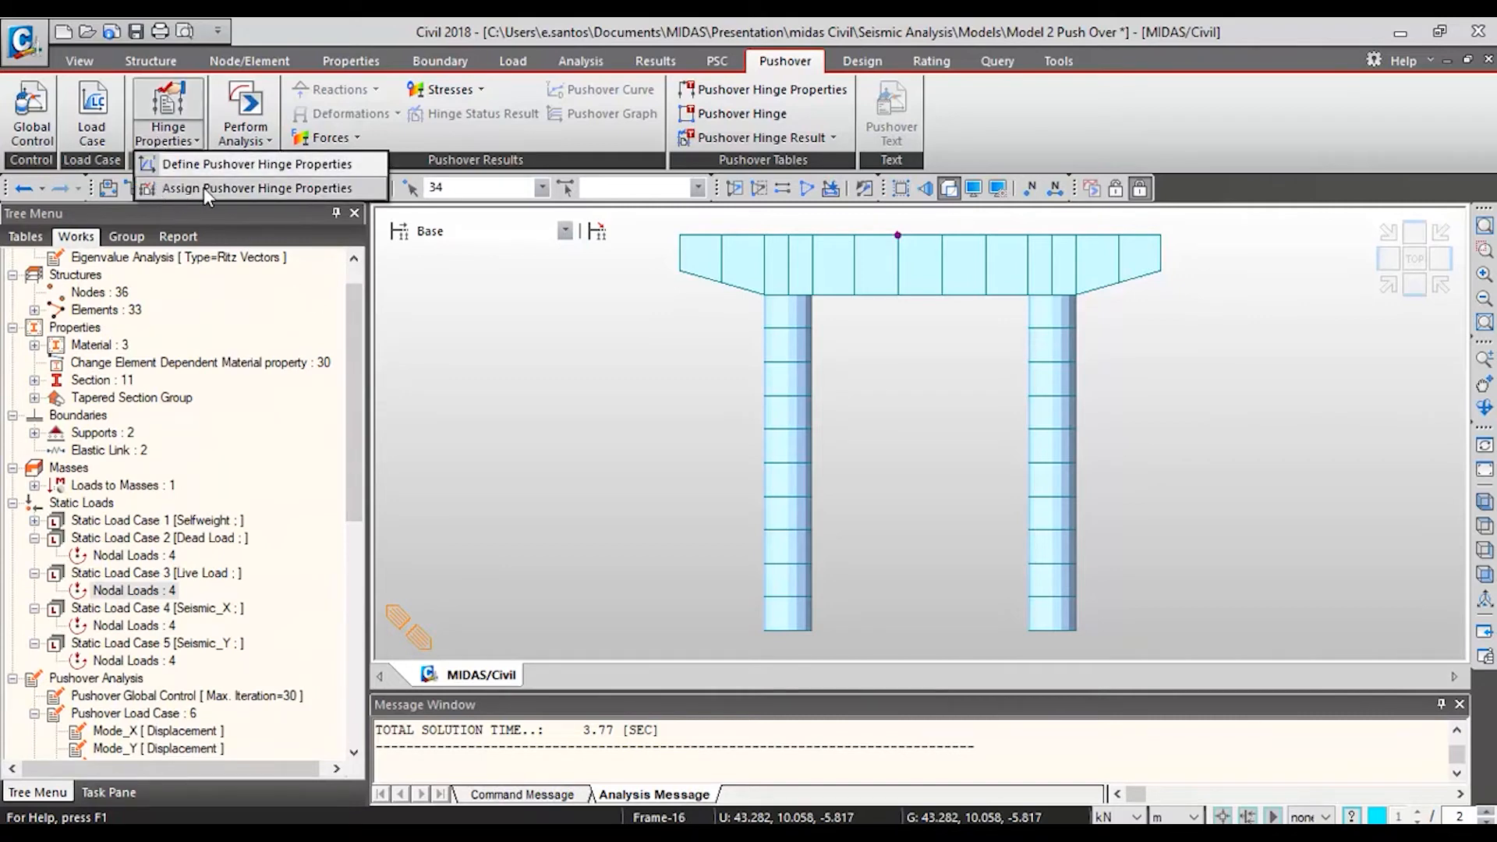
{"action": "left_click", "coordinate": [248, 190]}
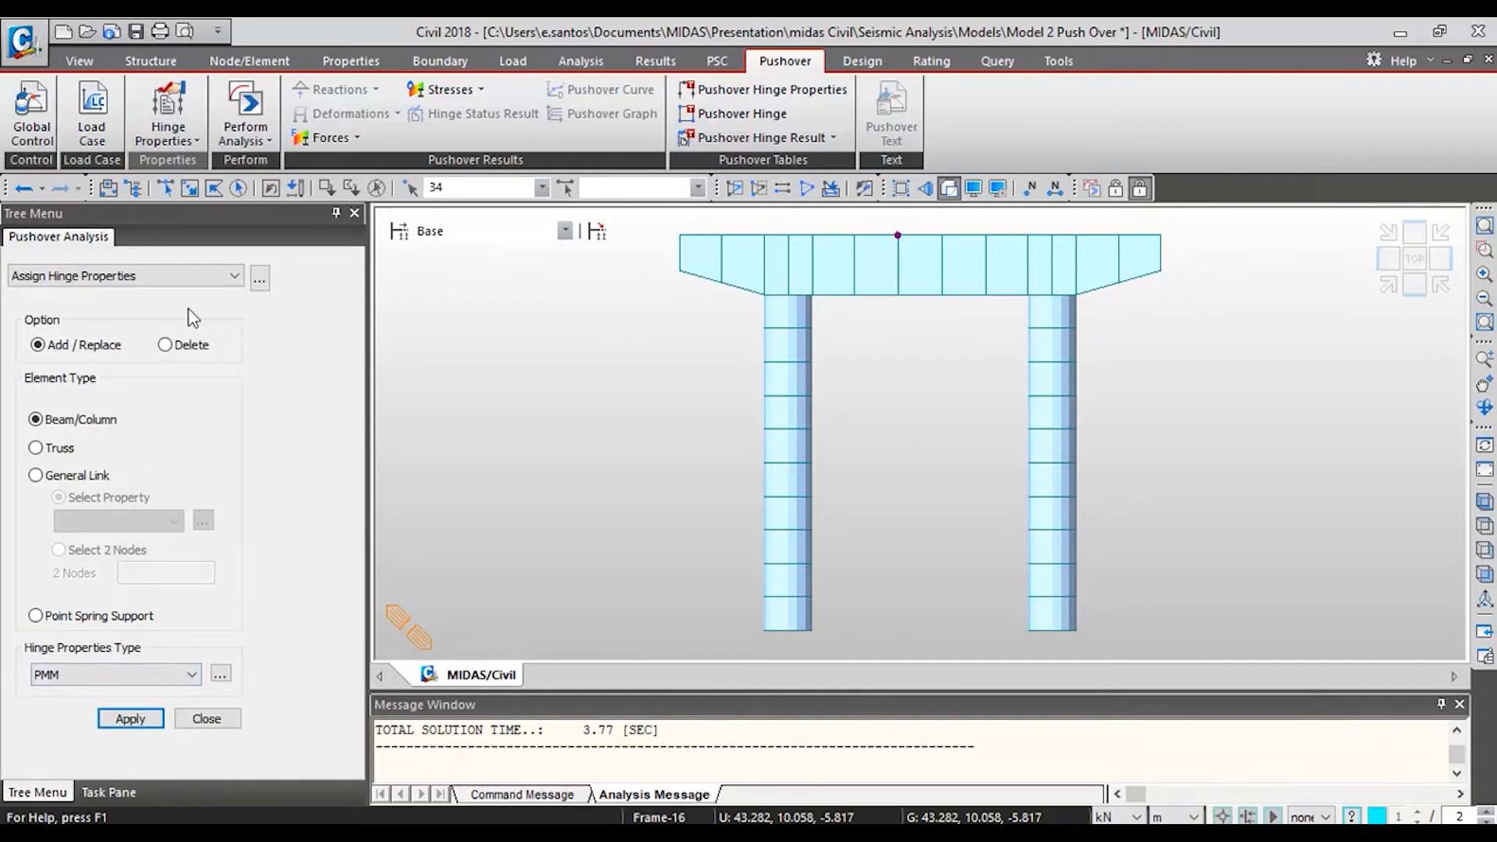
{"action": "left_click", "coordinate": [148, 141]}
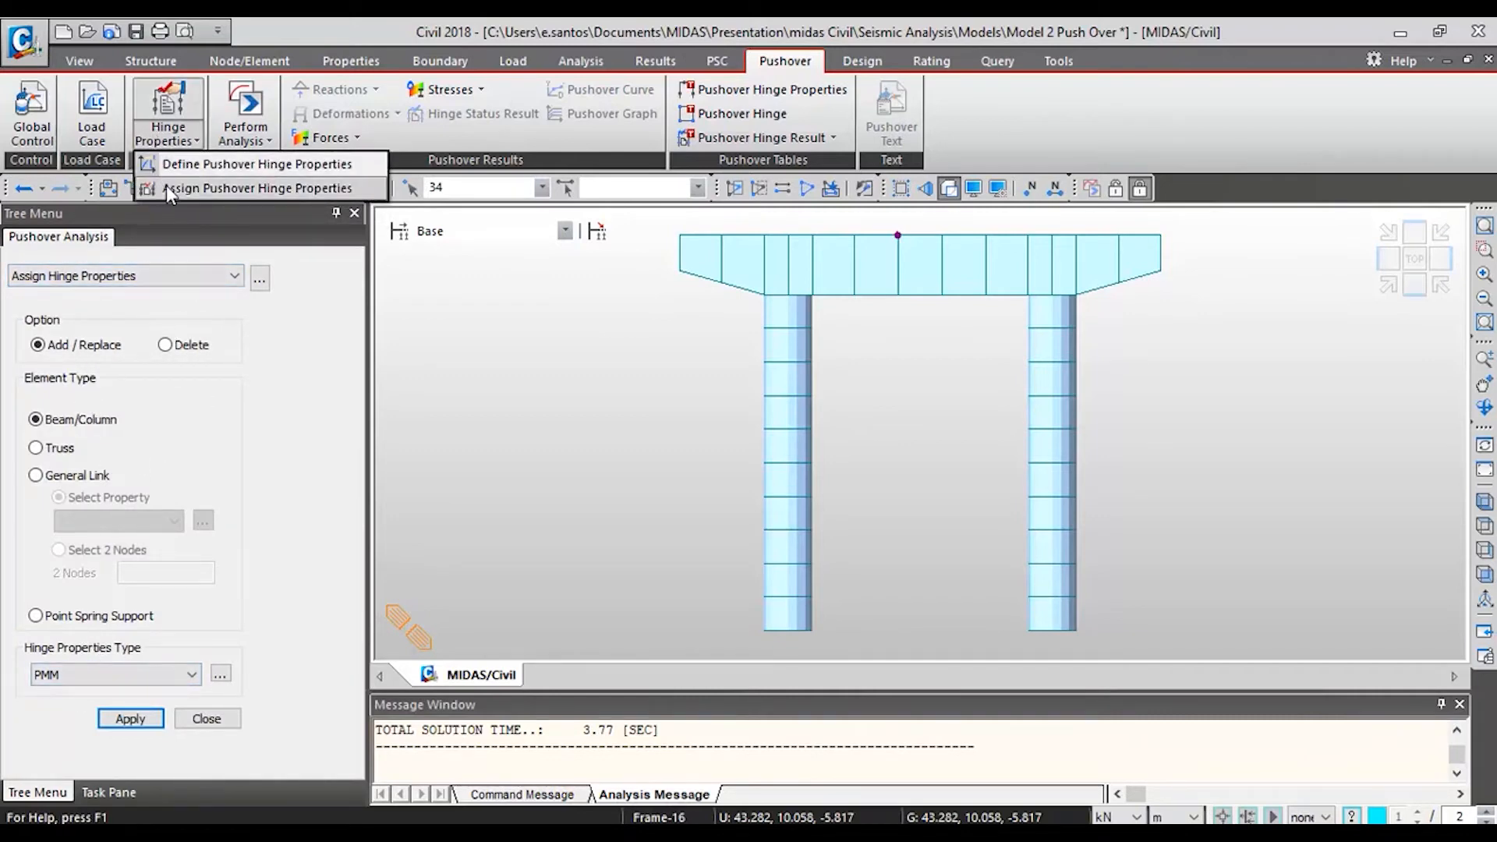
{"action": "left_click", "coordinate": [274, 190]}
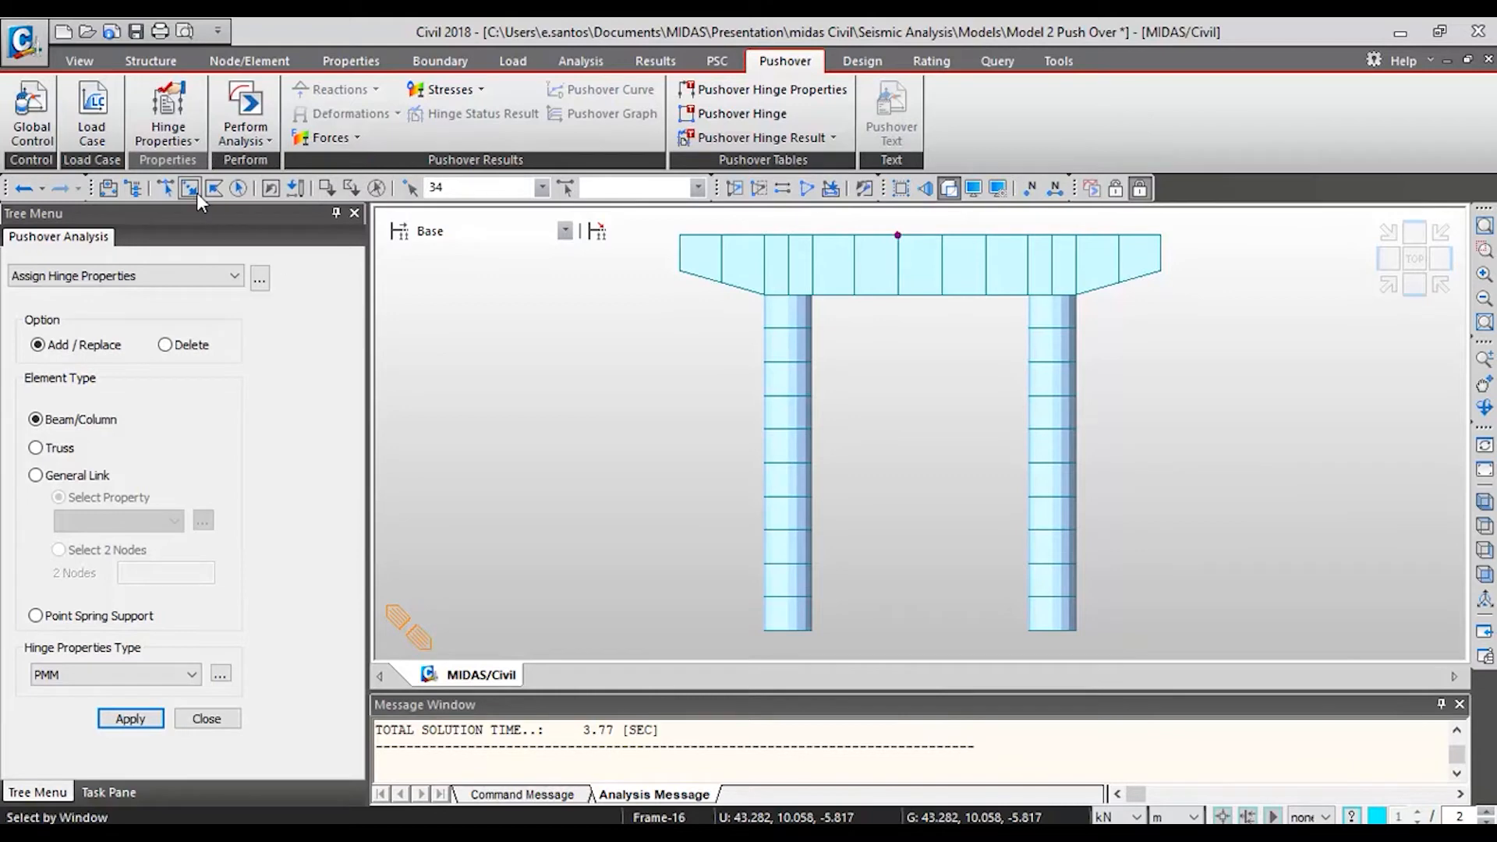
{"action": "left_click_drag", "start_coordinate": [1124, 640], "coordinate": [558, 315]}
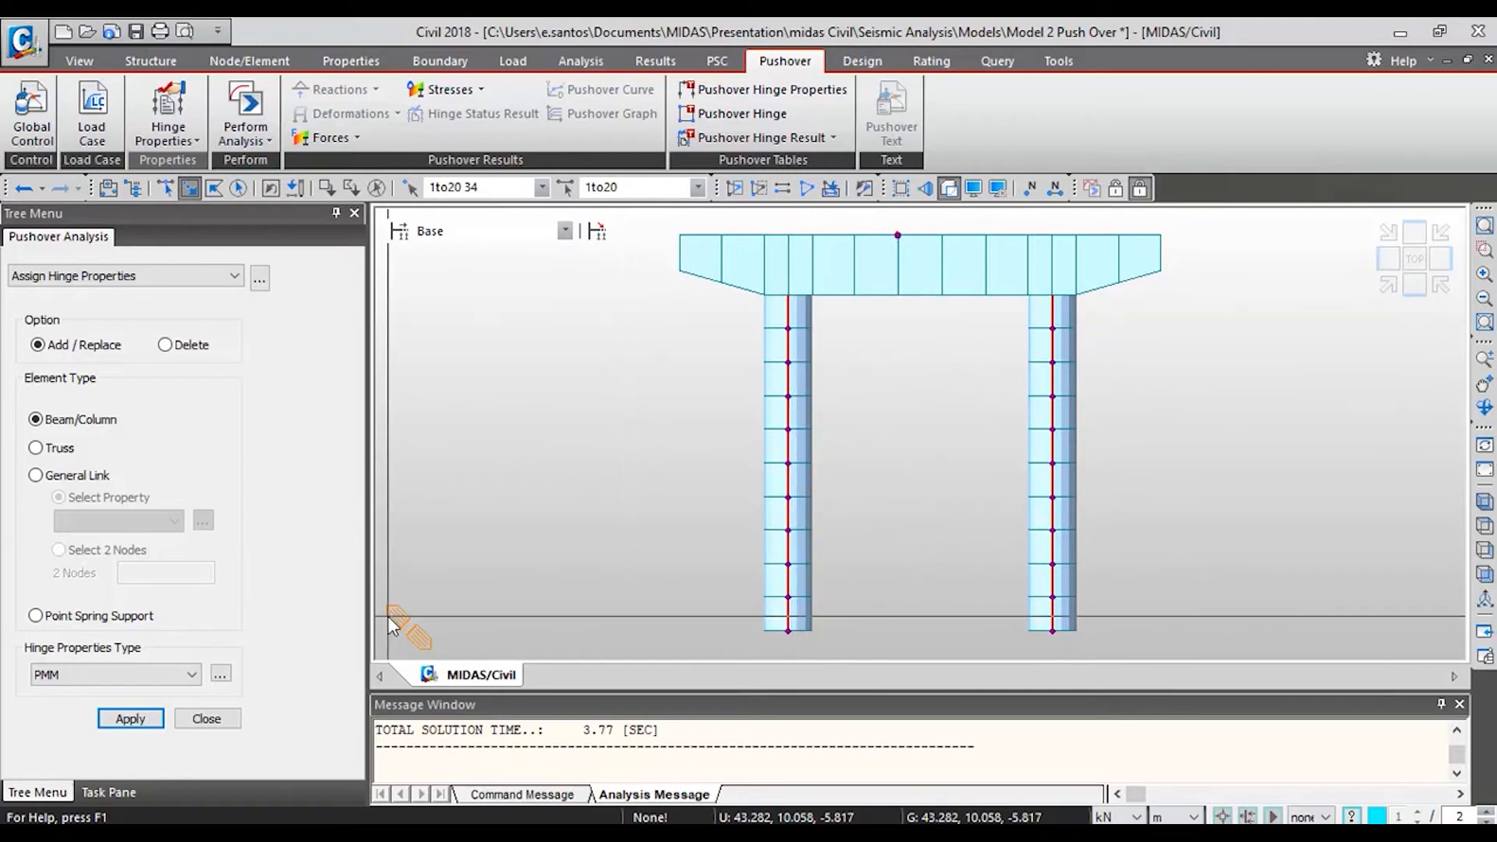
Step: Close the hinge assignment, display the assigned PMM hinges on the columns, and hide them again
{"action": "left_click", "coordinate": [208, 718]}
{"action": "scroll", "coordinate": [156, 545], "scroll_direction": "down", "scroll_amount": 7}
{"action": "left_click", "coordinate": [117, 608]}
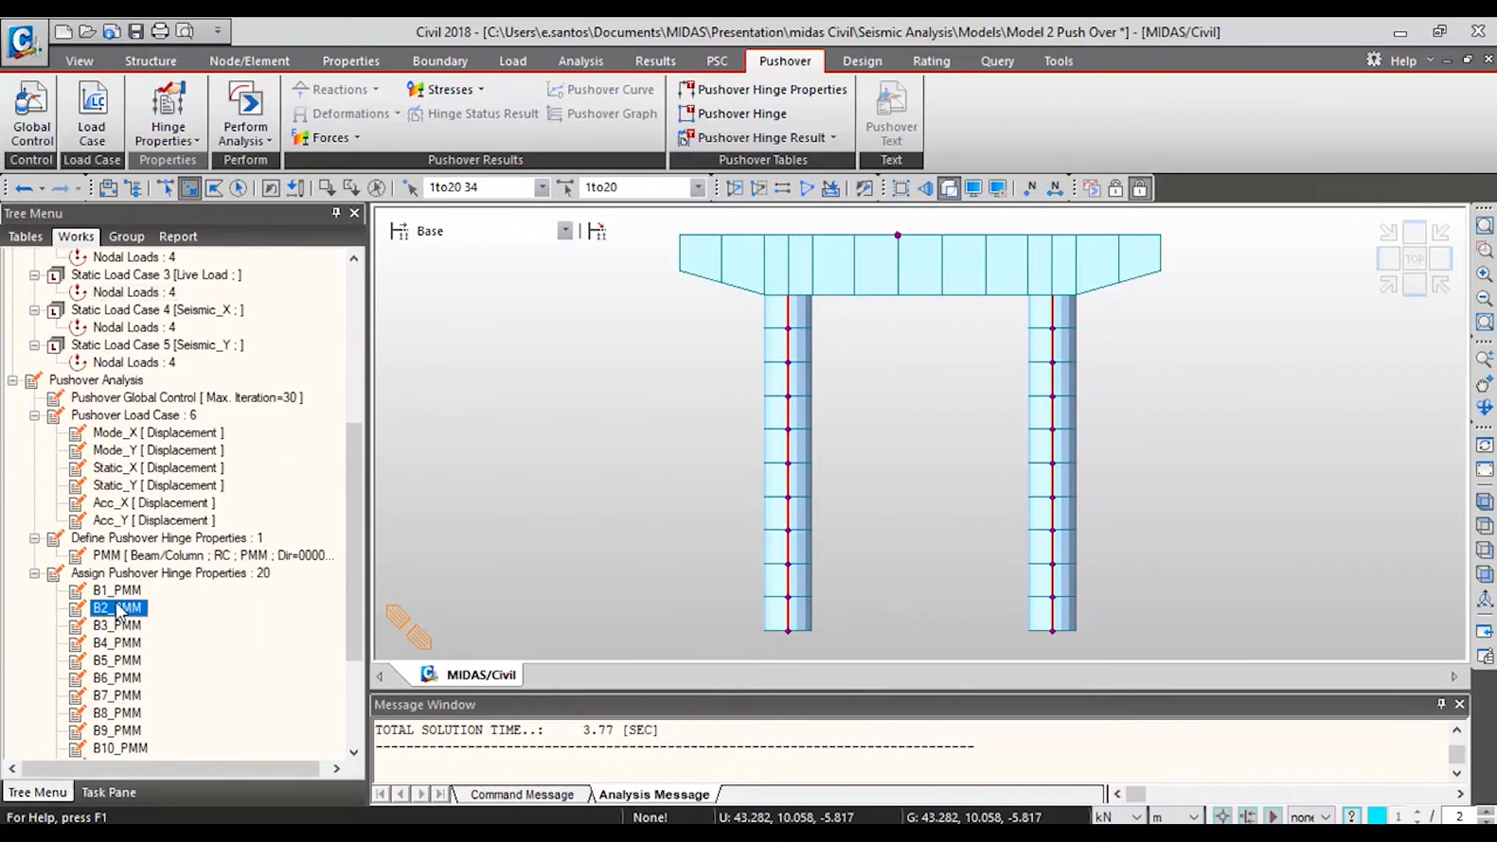
{"action": "right_click", "coordinate": [117, 609]}
{"action": "left_click", "coordinate": [181, 534]}
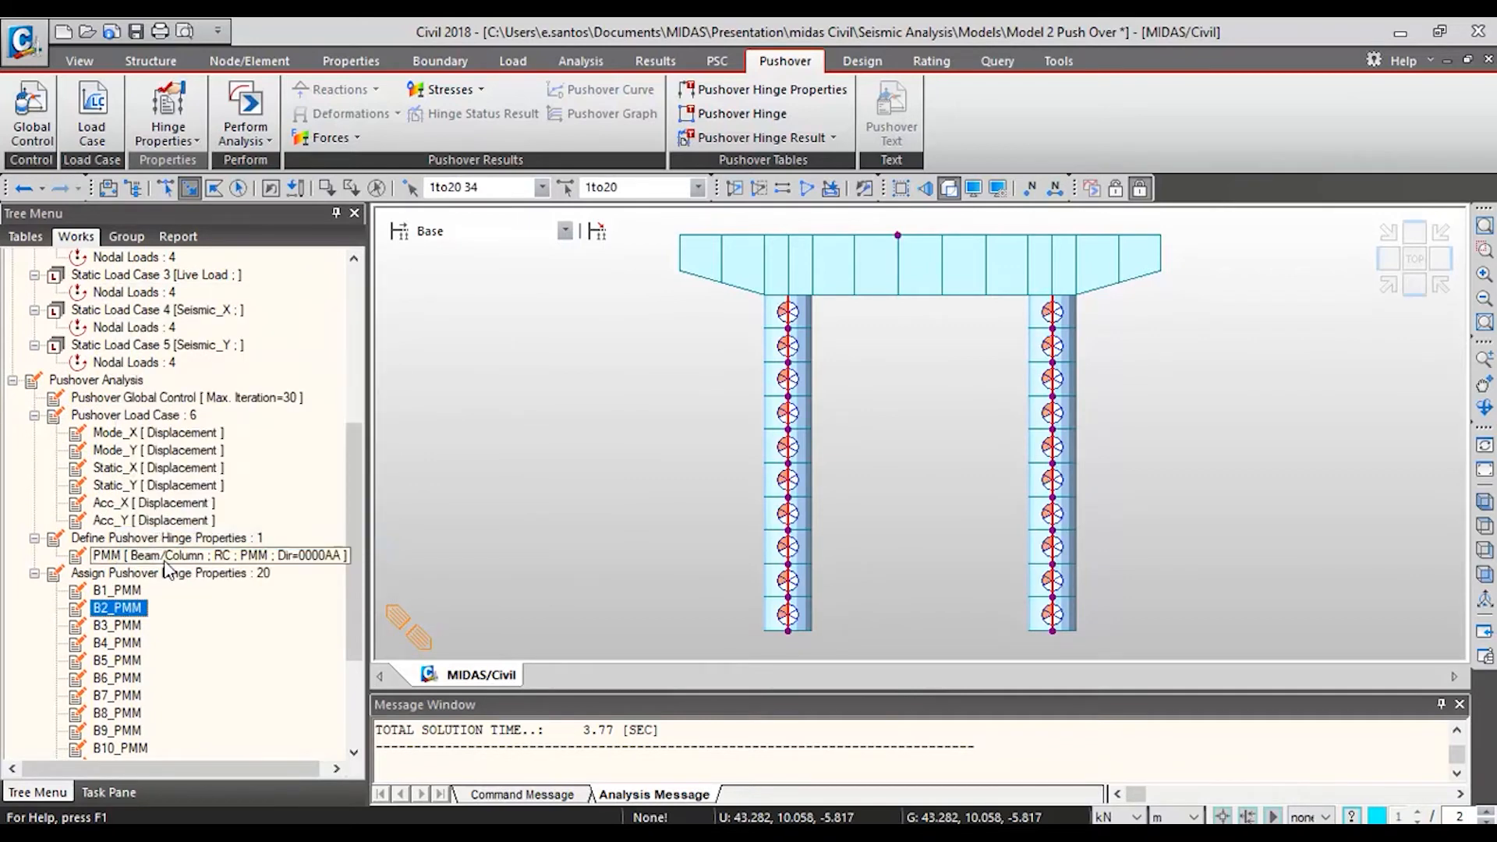
{"action": "right_click", "coordinate": [125, 605]}
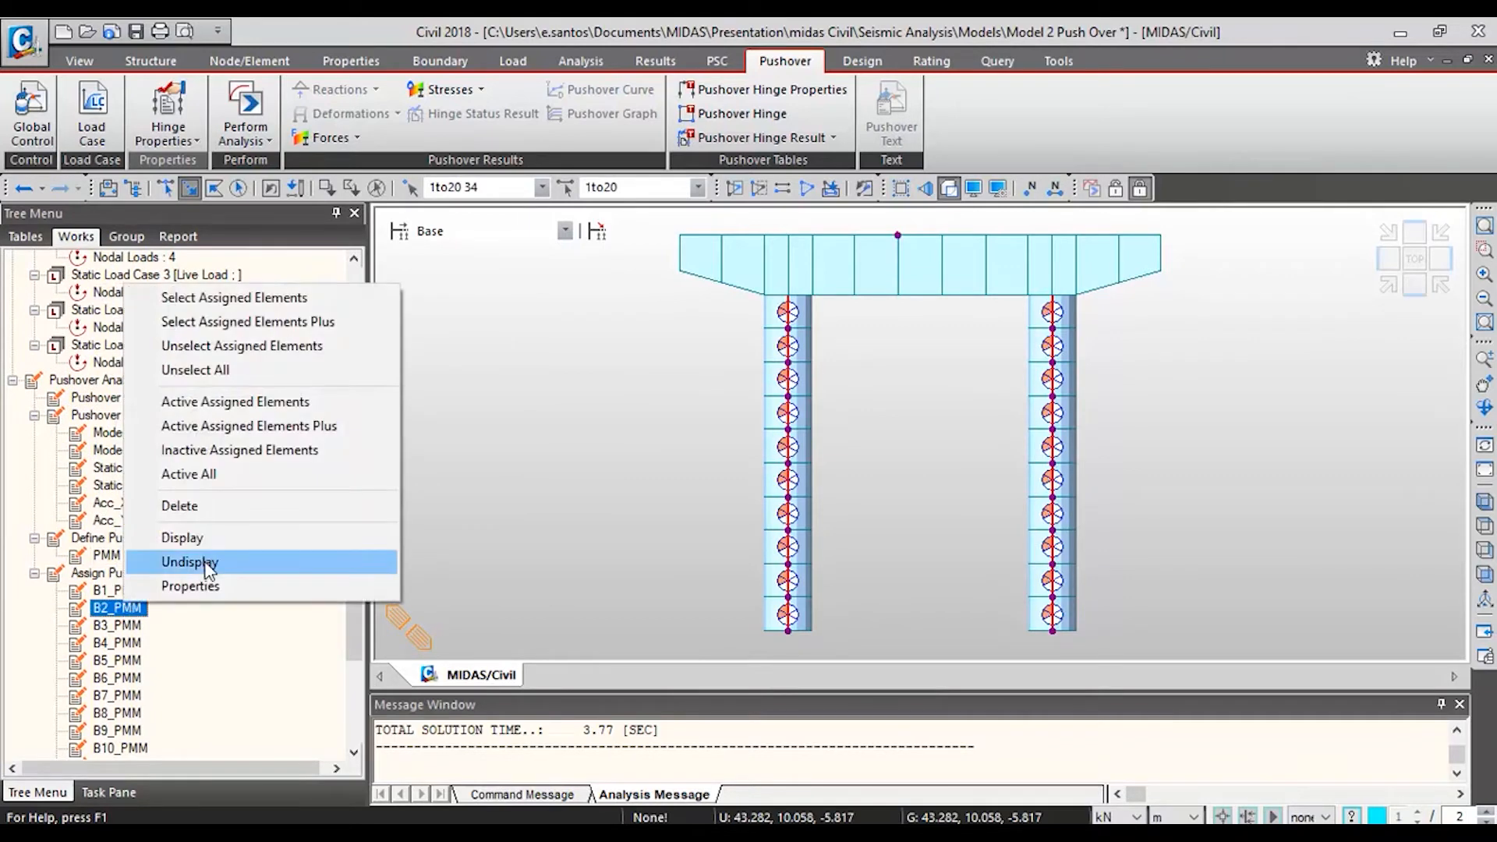
{"action": "left_click", "coordinate": [190, 561]}
Step: Delete all assigned pushover hinges from B1_PMM through B20_PMM
{"action": "left_click", "coordinate": [117, 590]}
{"action": "scroll", "coordinate": [133, 604], "scroll_direction": "down", "scroll_amount": 5}
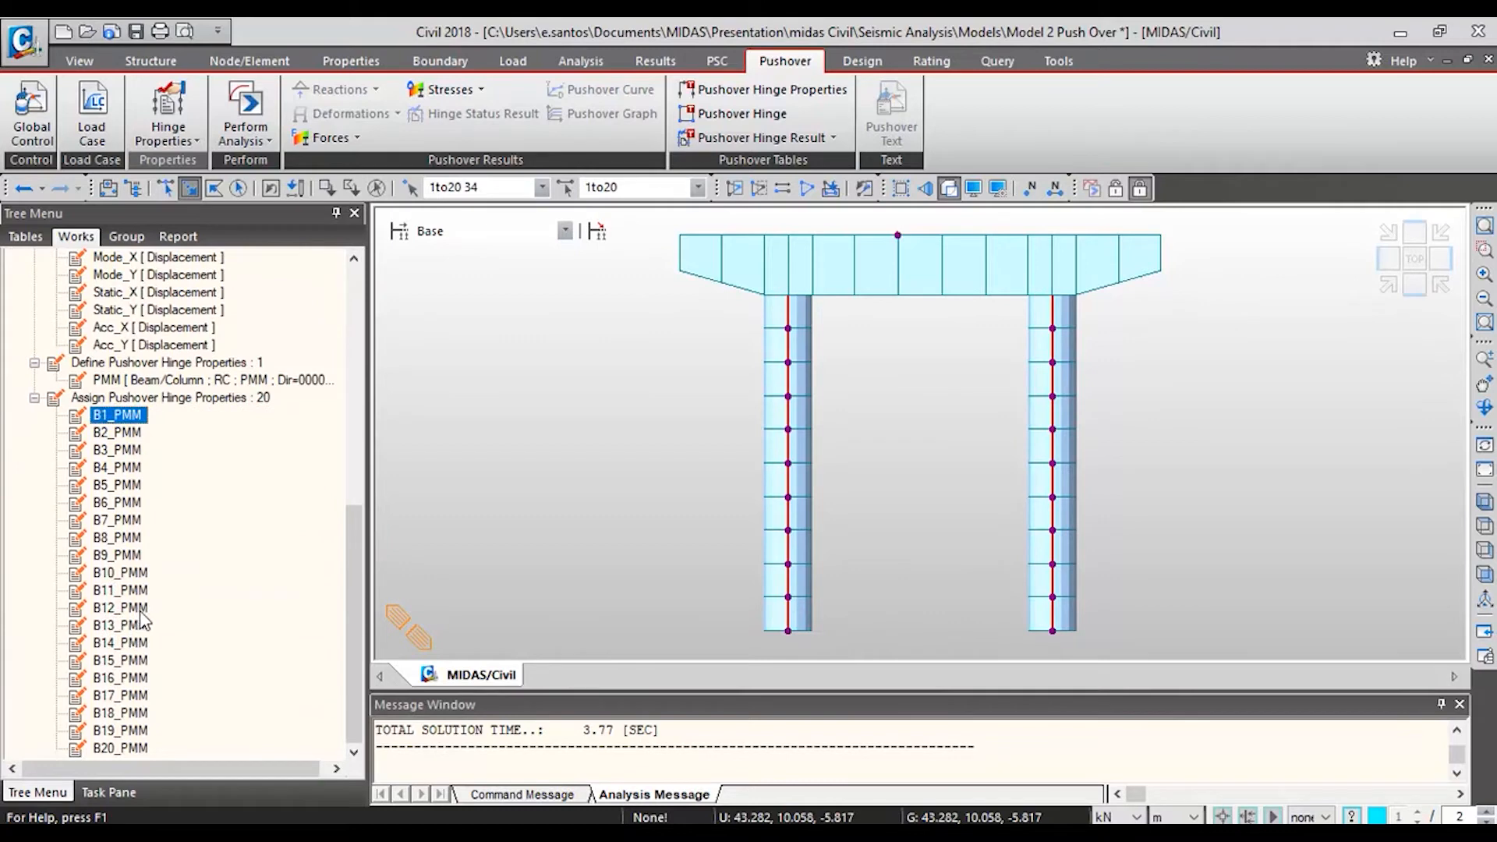
{"action": "left_click", "coordinate": [117, 748], "text": "shift"}
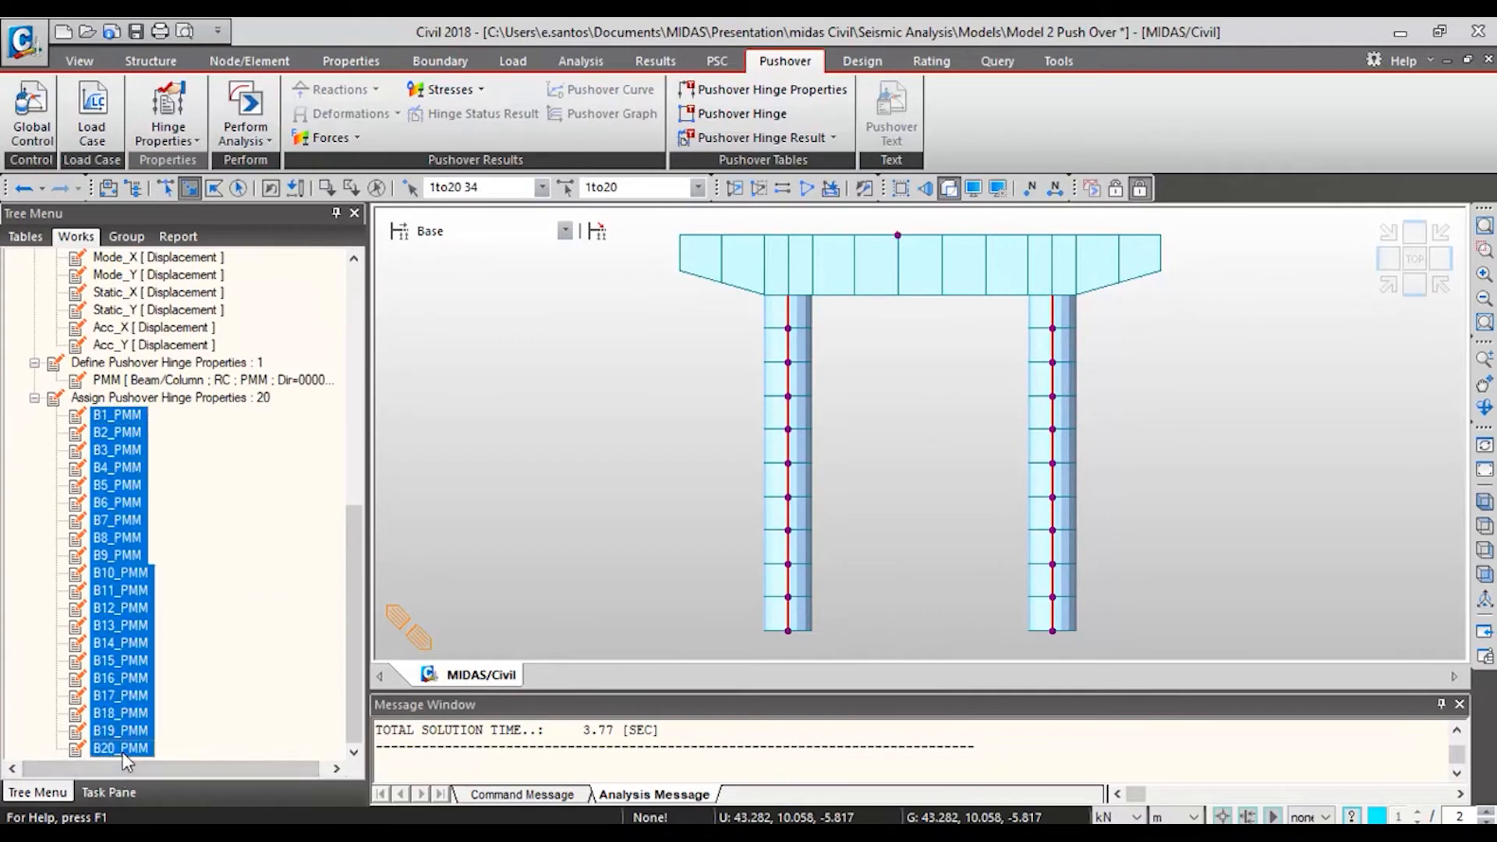
Step: Start a new pushover hinge assignment for the selected columns with PMM as the hinge properties type
{"action": "left_click", "coordinate": [168, 132]}
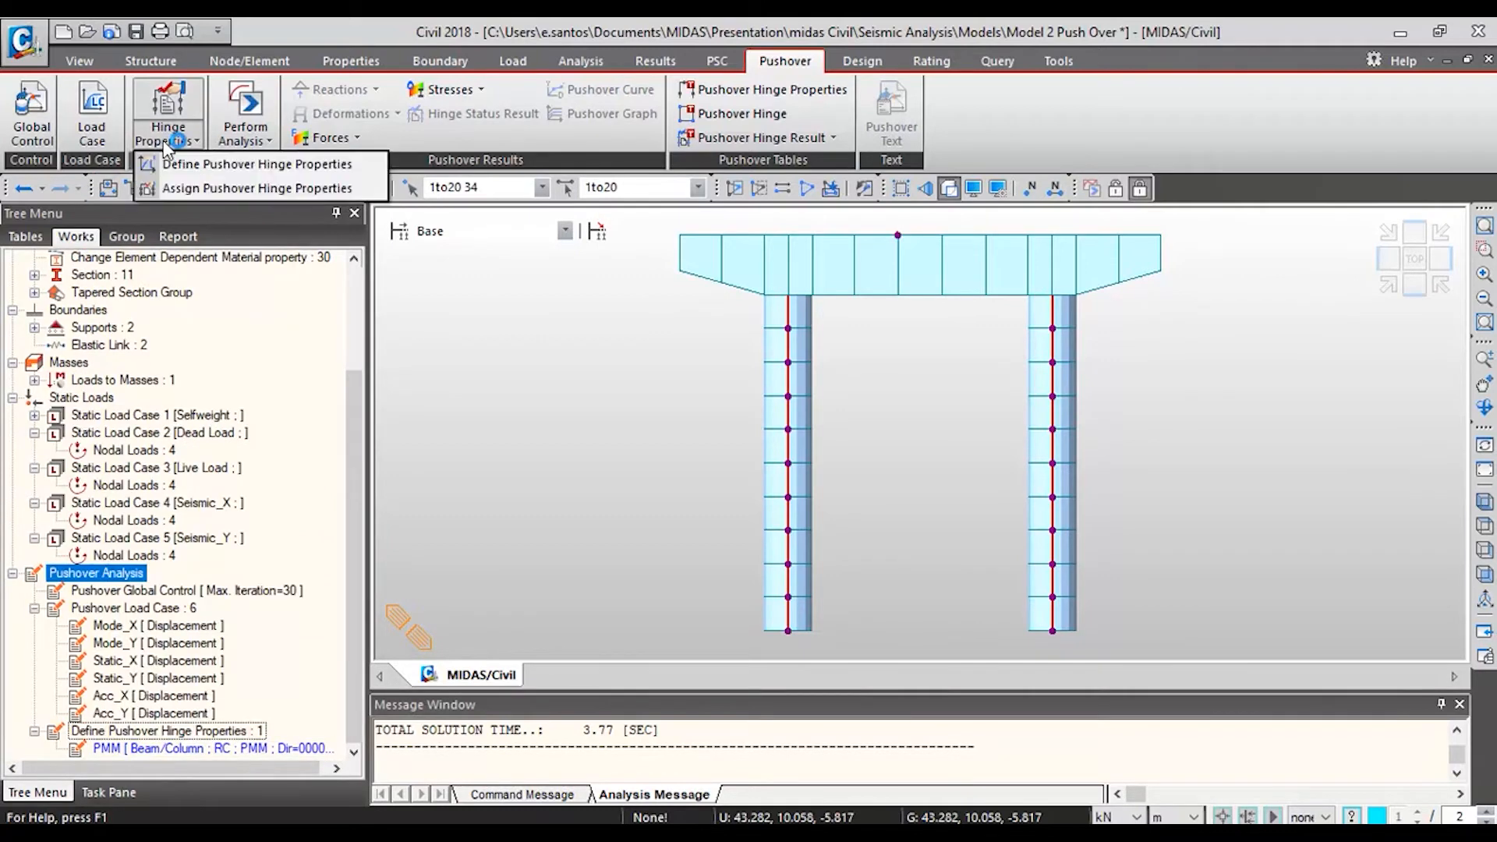
{"action": "left_click", "coordinate": [184, 187]}
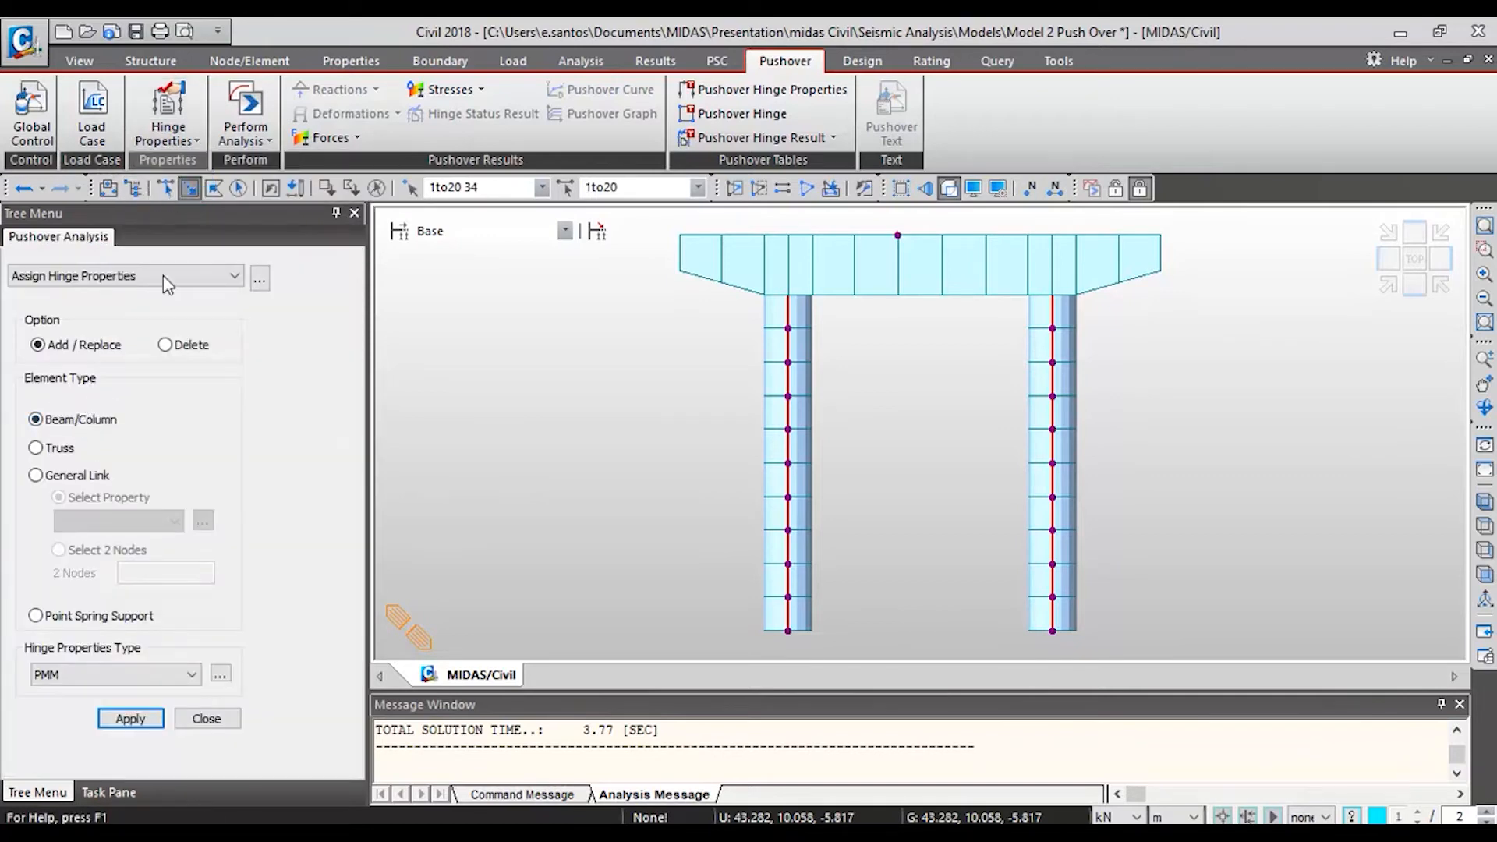
{"action": "left_click", "coordinate": [98, 675]}
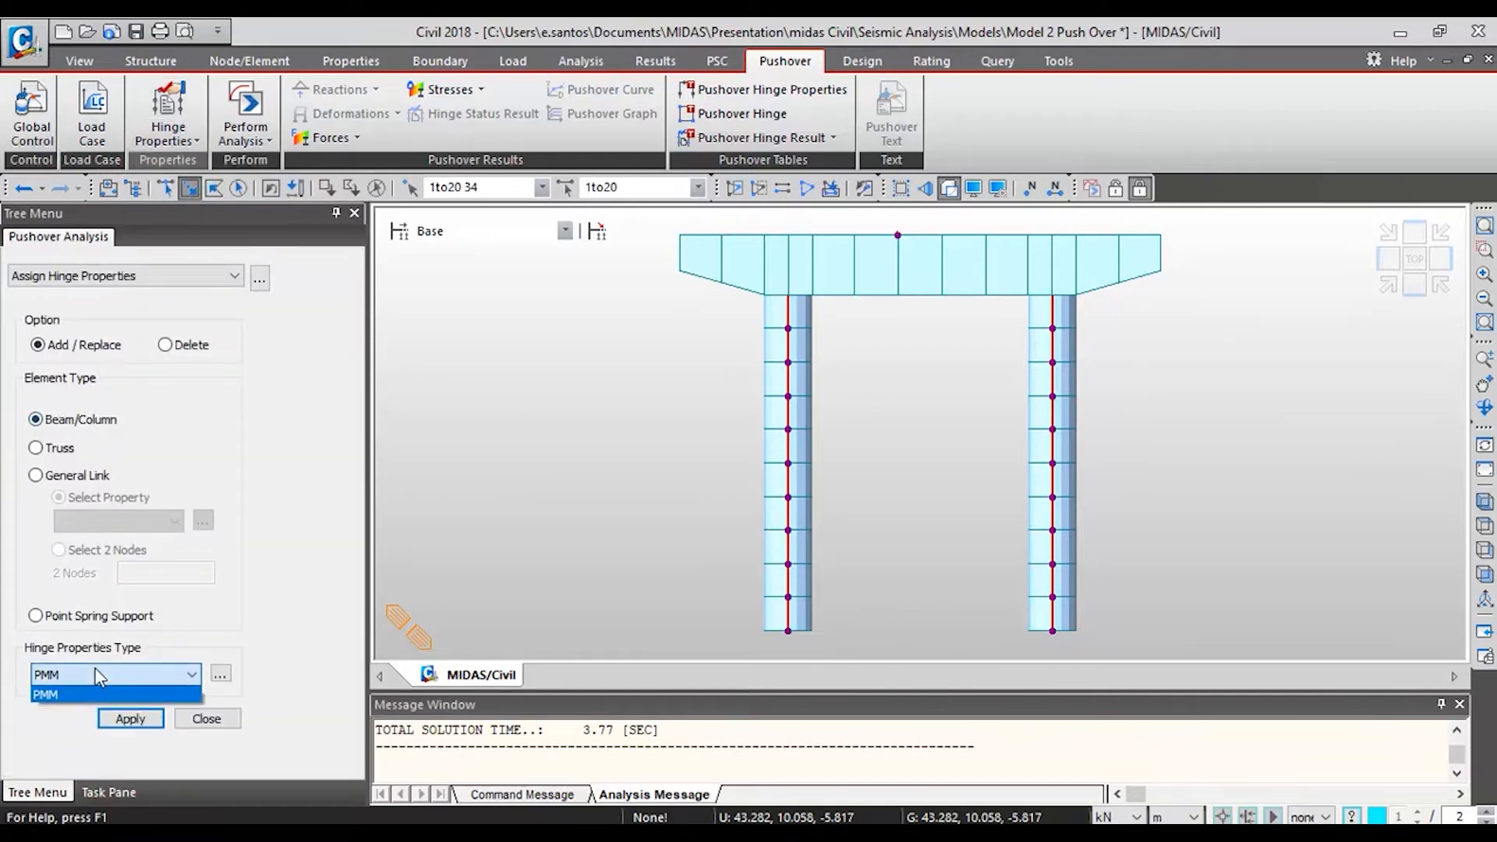
{"action": "left_click", "coordinate": [61, 694]}
{"action": "left_click", "coordinate": [66, 675]}
{"action": "left_click", "coordinate": [68, 675]}
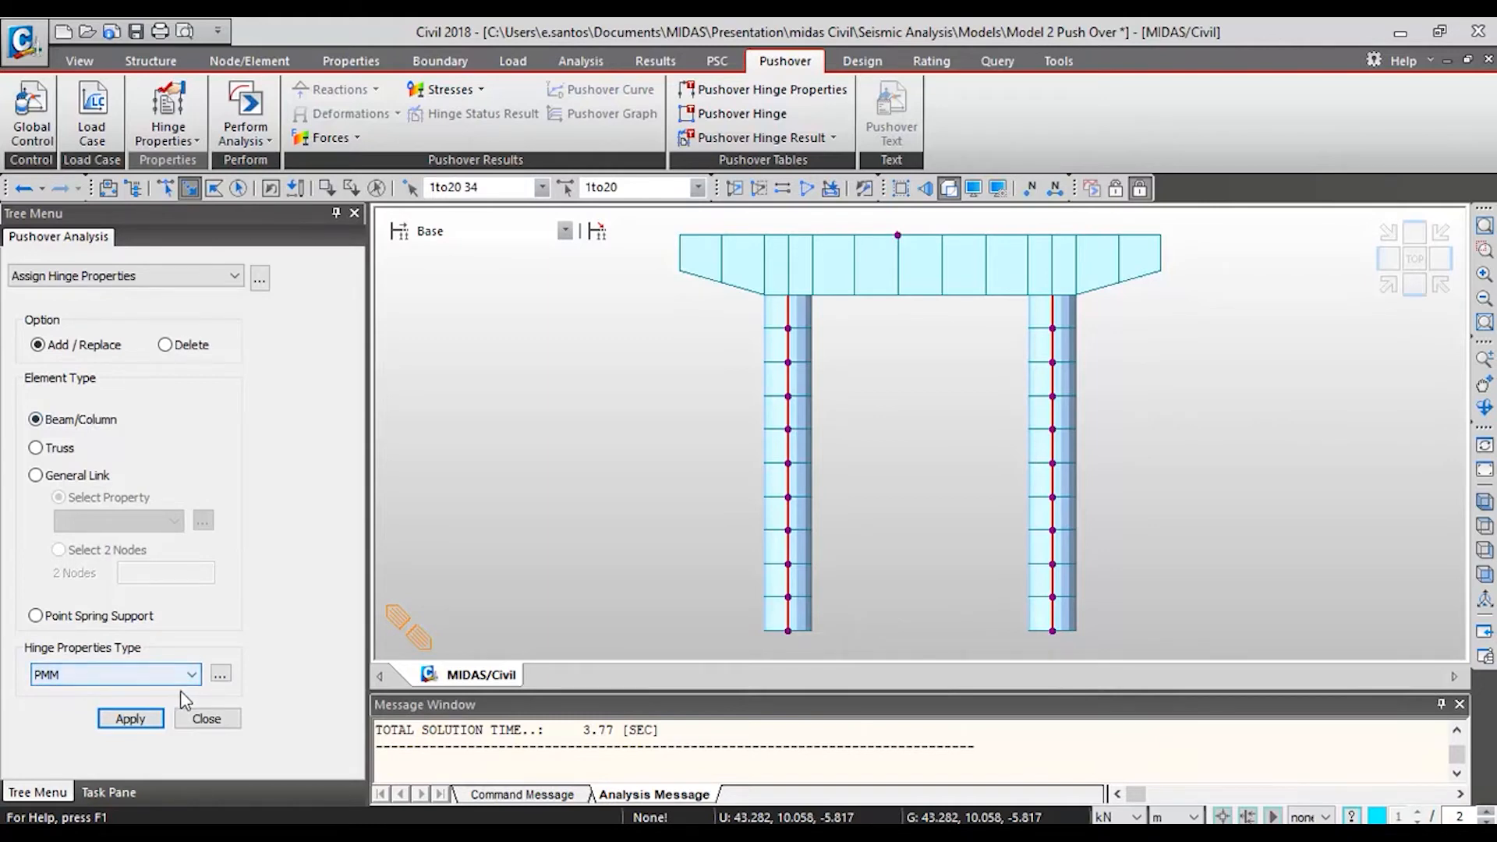
Step: Check the PMM hinge definition without changing it and assign the PMM hinge to all selected column elements
{"action": "left_click", "coordinate": [221, 676]}
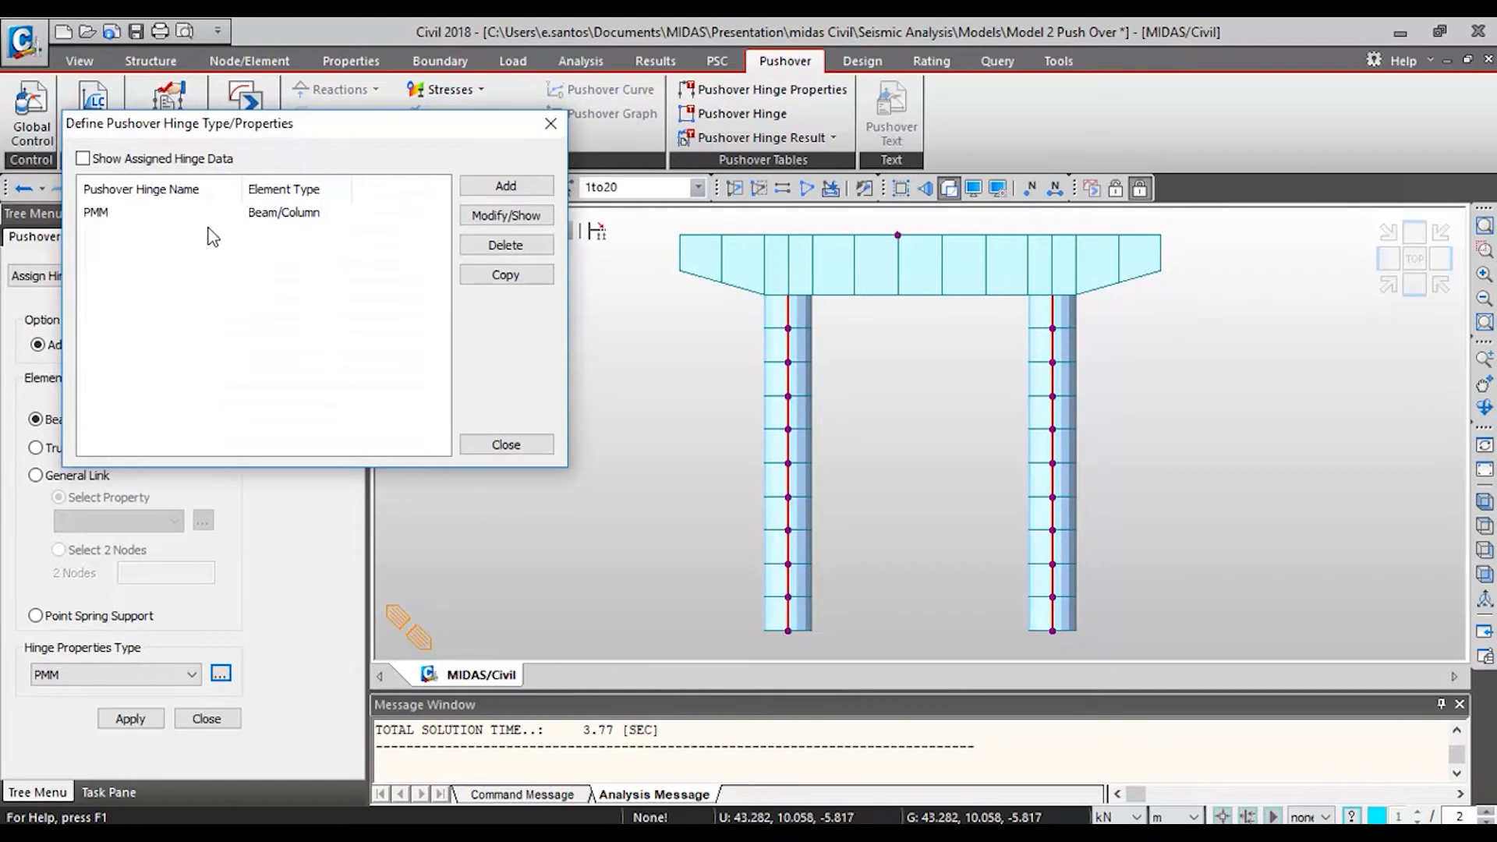
{"action": "double_click", "coordinate": [210, 217]}
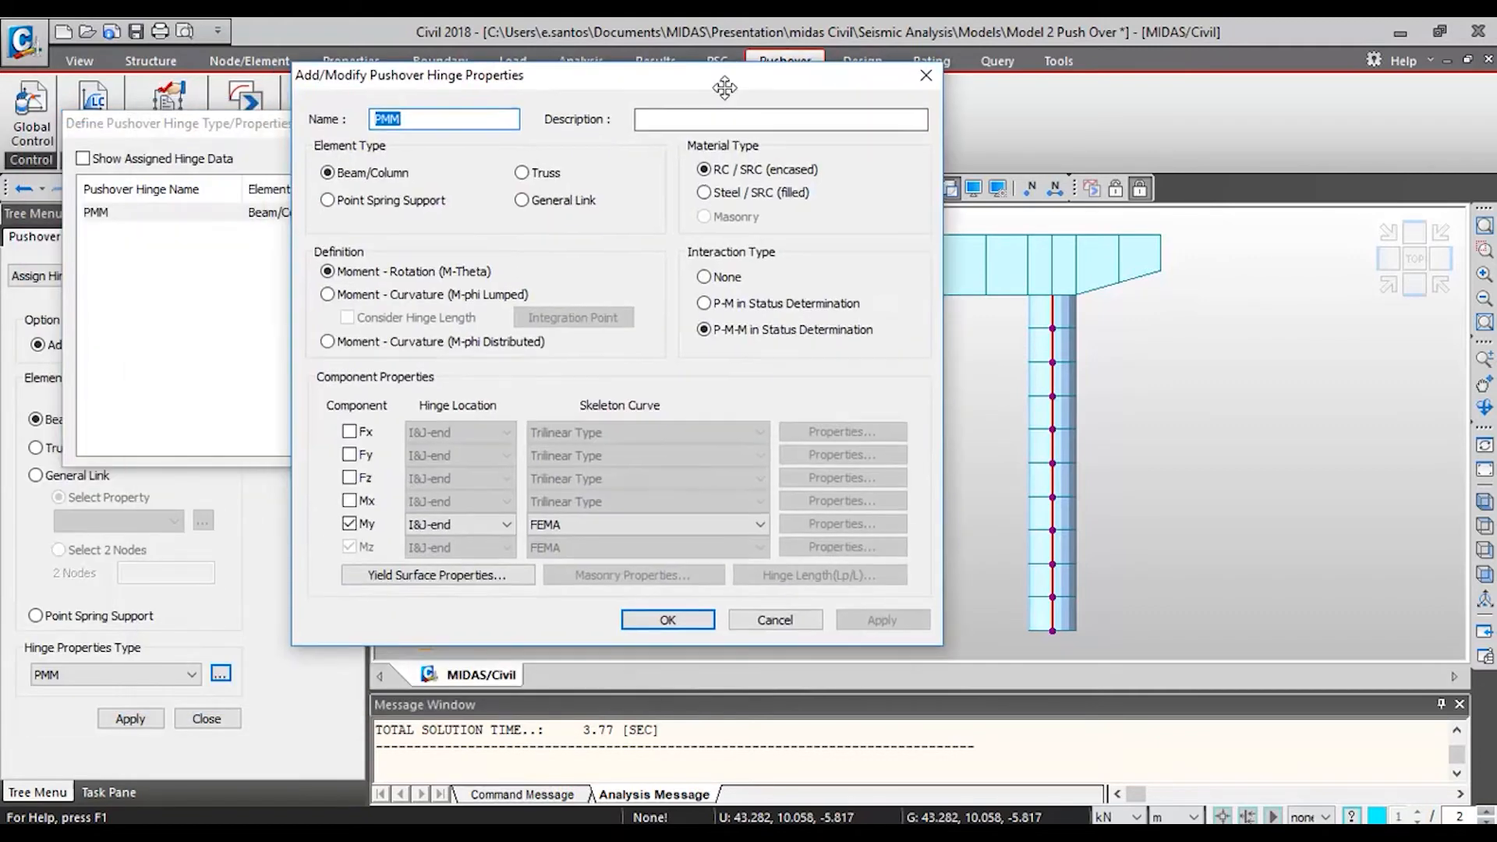
{"action": "left_click", "coordinate": [928, 77]}
{"action": "left_click", "coordinate": [527, 125]}
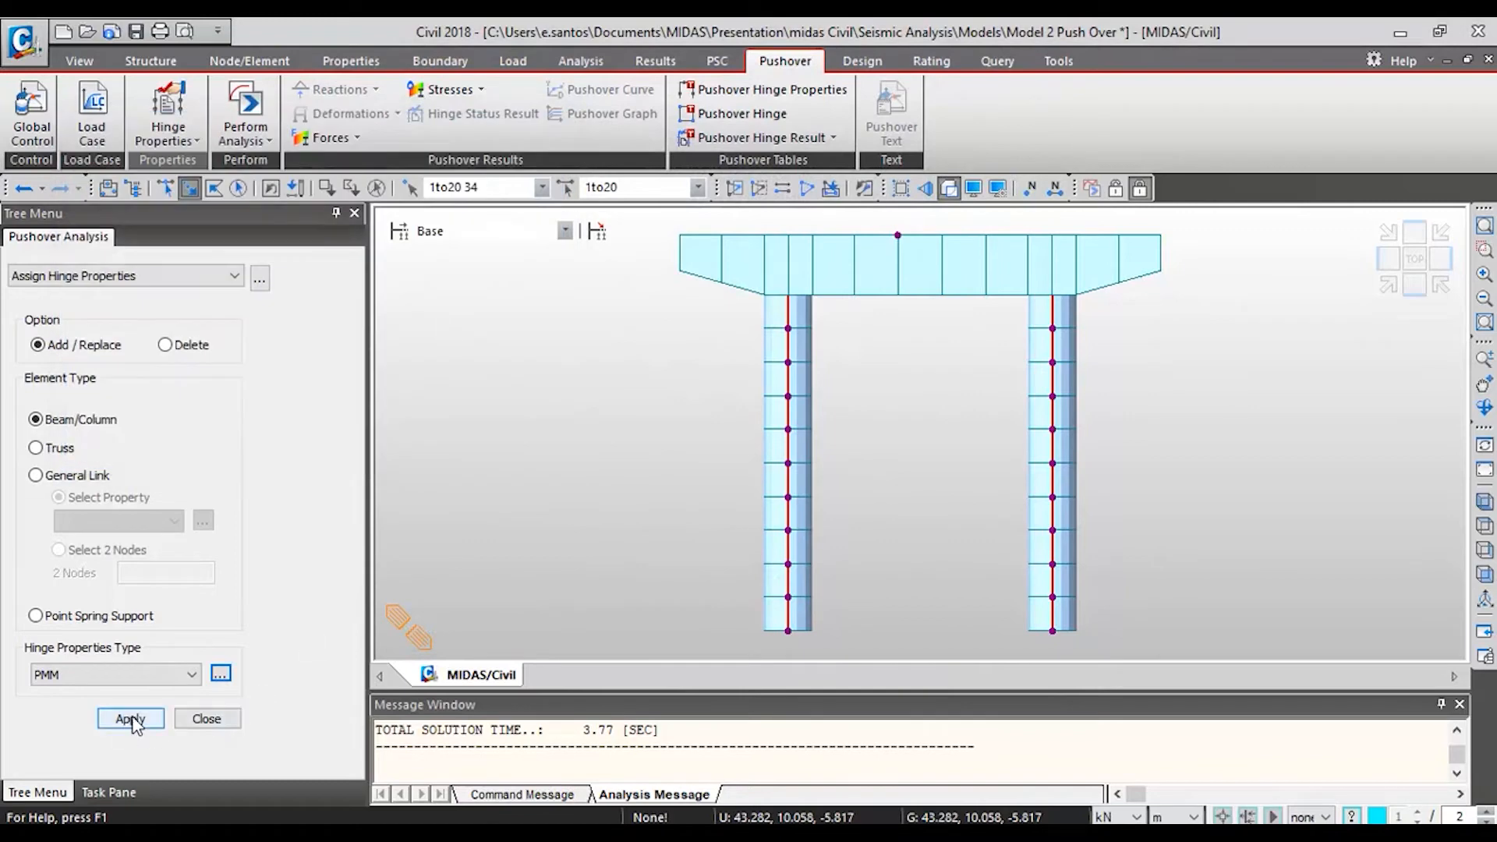
{"action": "left_click", "coordinate": [131, 719]}
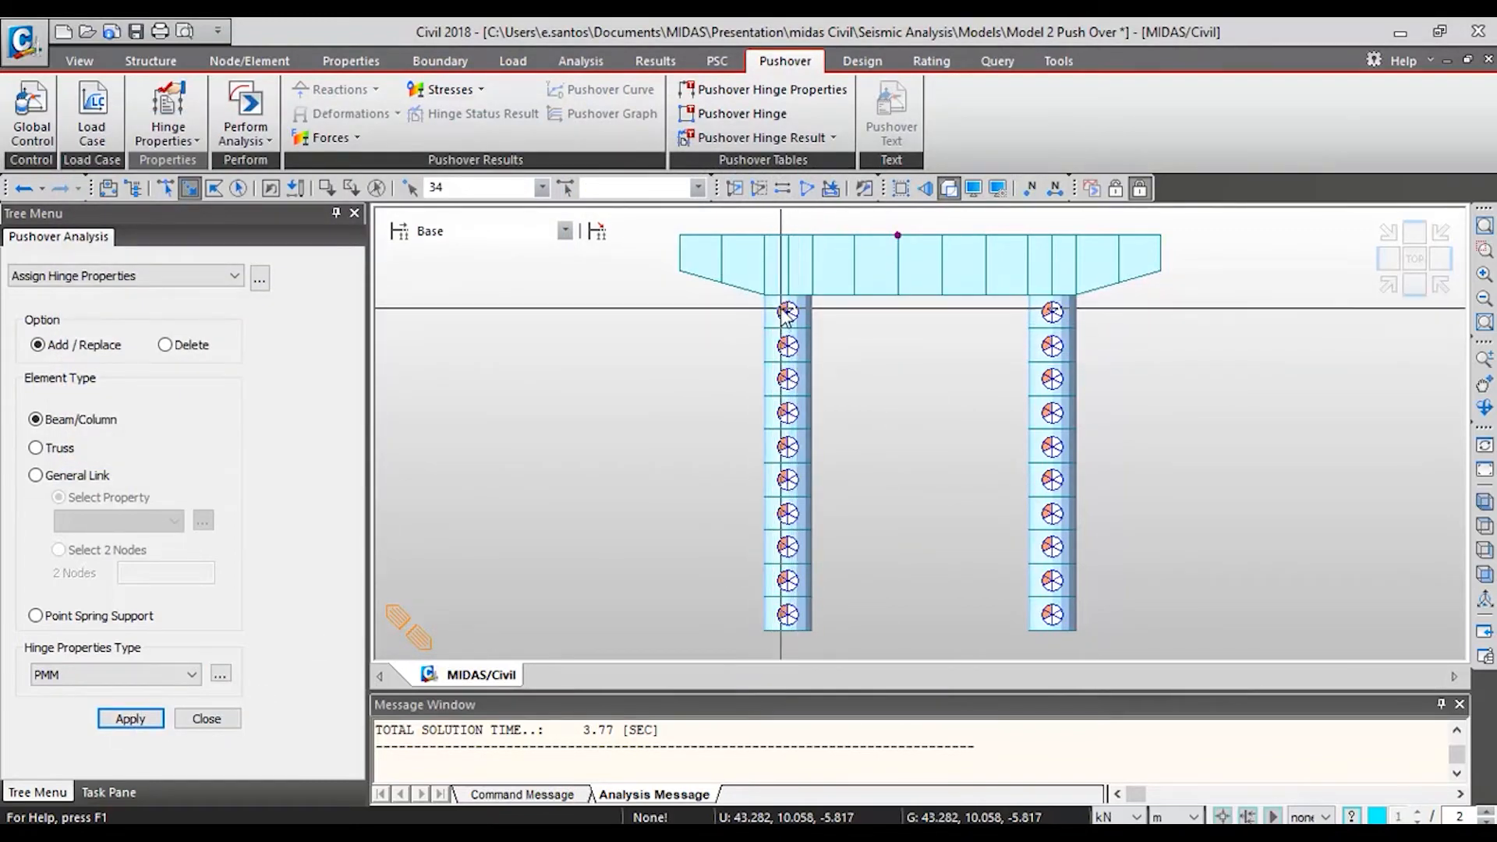
Step: Reopen the PMM hinge definition to review its moment-rotation and P-M-M interaction settings, leaving it without saving
{"action": "left_click", "coordinate": [221, 675]}
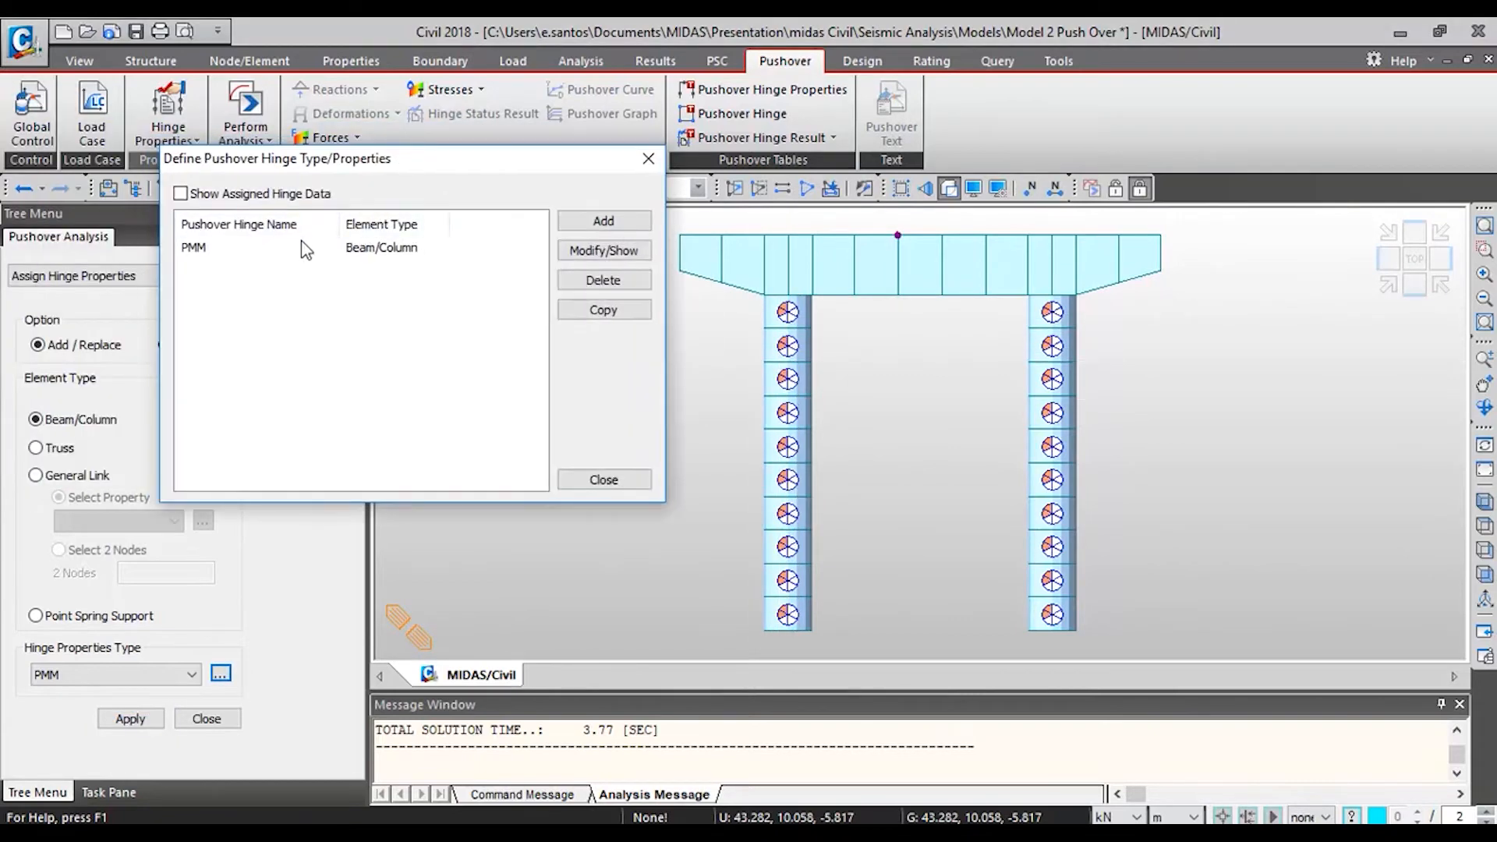
{"action": "left_click", "coordinate": [300, 248]}
{"action": "double_click", "coordinate": [299, 241]}
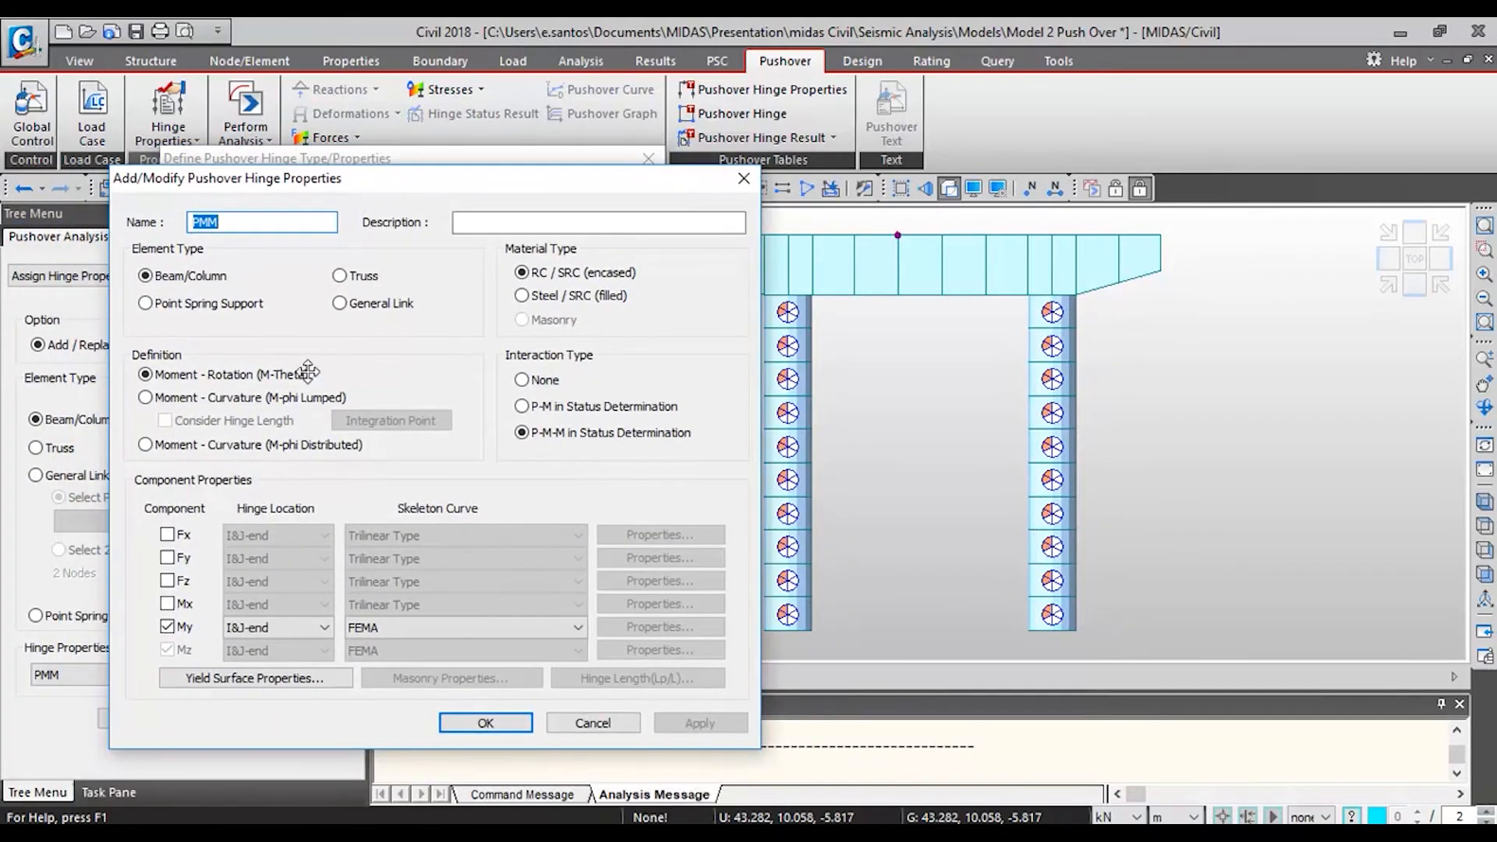
{"action": "left_click", "coordinate": [736, 185]}
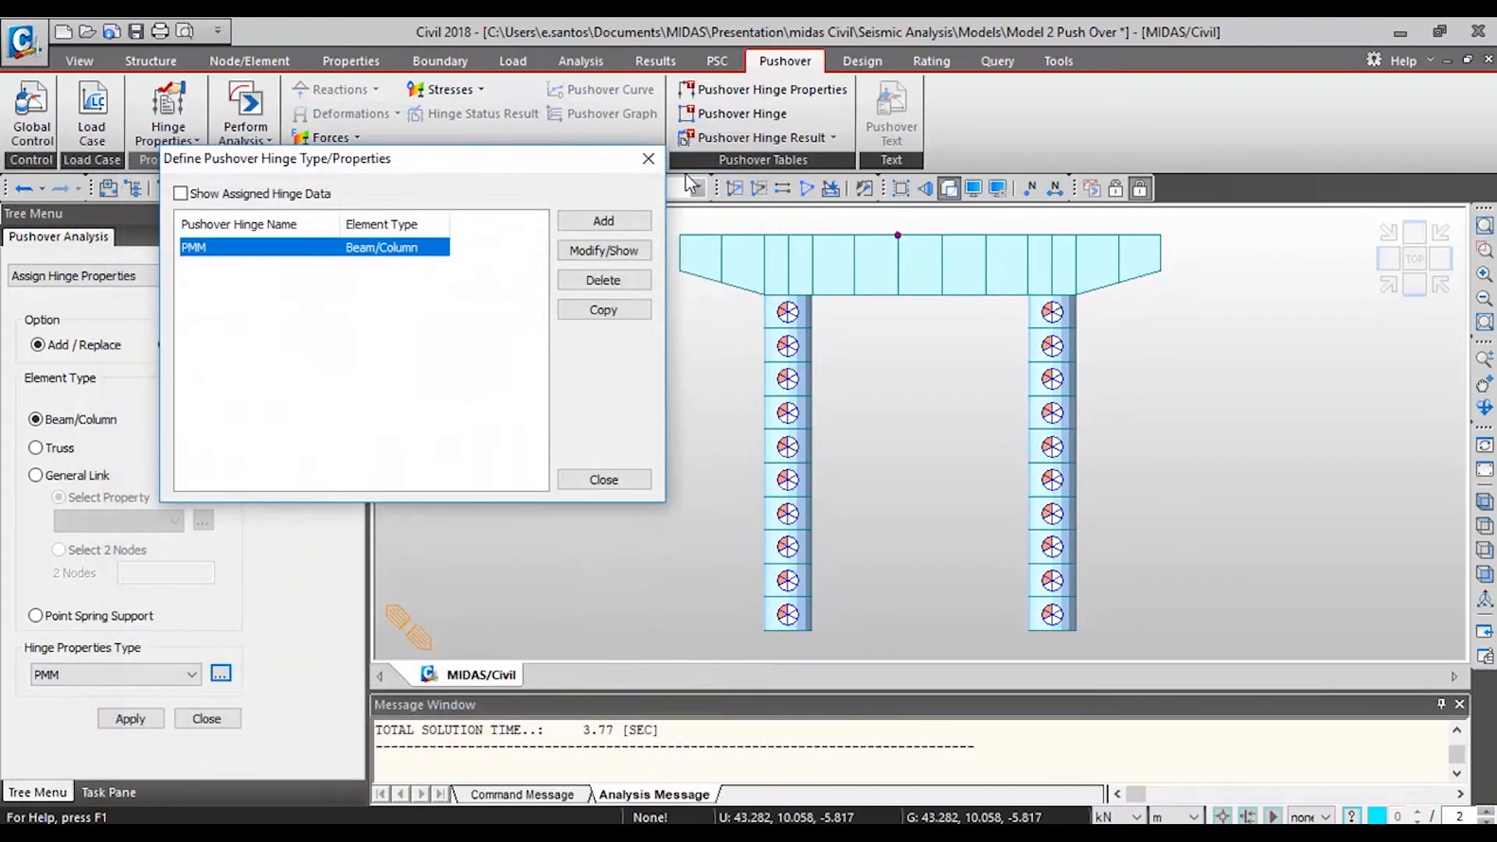
Step: Close the hinge property definition and the hinge assignment, returning to the overview of the model's works
{"action": "left_click", "coordinate": [659, 163]}
{"action": "left_click", "coordinate": [207, 718]}
{"action": "scroll", "coordinate": [114, 659], "scroll_direction": "down", "scroll_amount": 5}
{"action": "scroll", "coordinate": [114, 659], "scroll_direction": "up", "scroll_amount": 10}
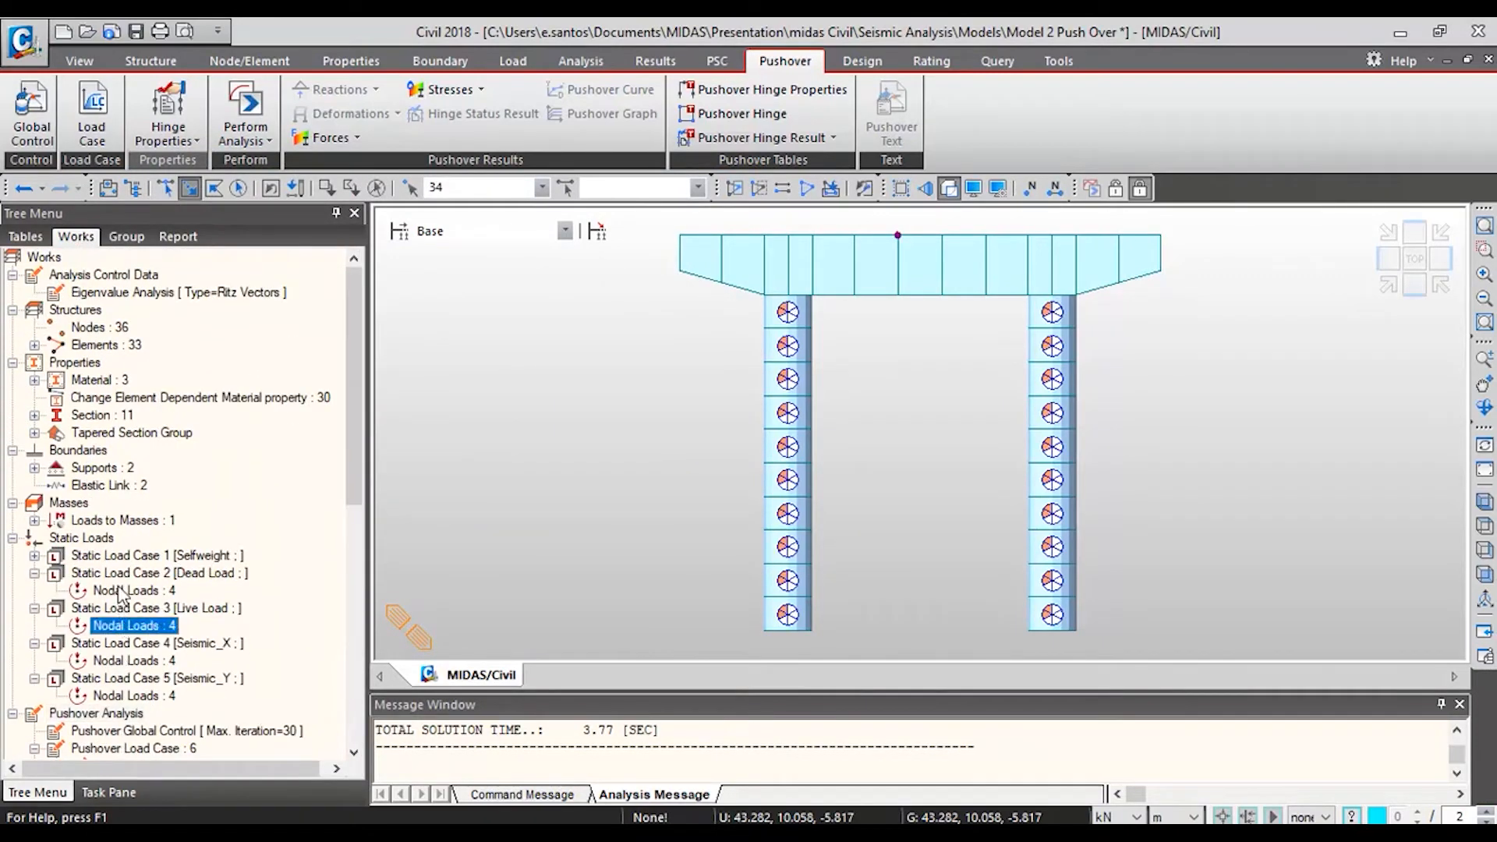
{"action": "left_click", "coordinate": [121, 574]}
{"action": "left_click", "coordinate": [245, 139]}
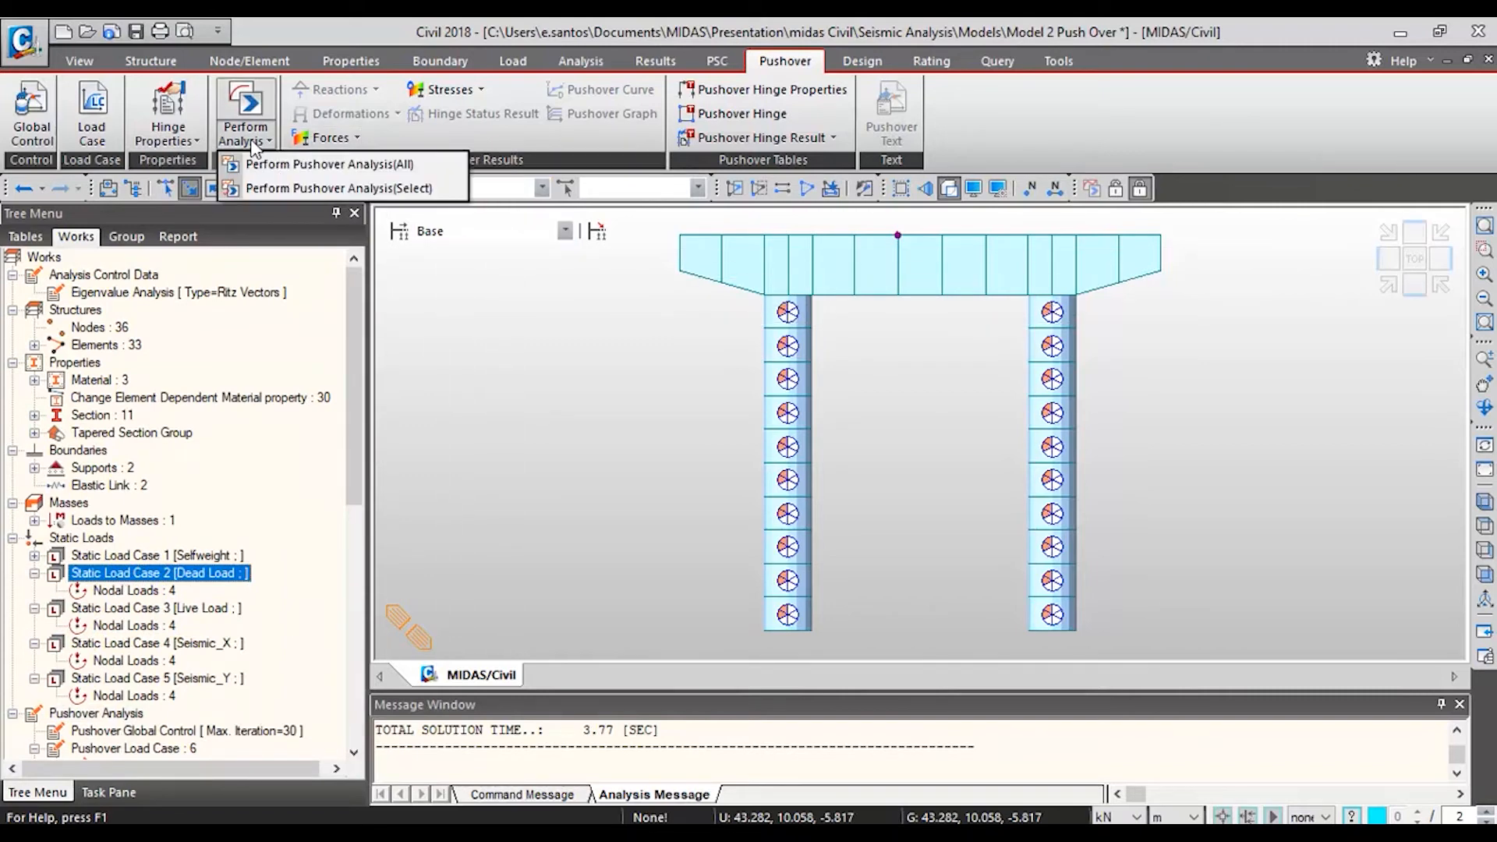
{"action": "left_click", "coordinate": [290, 188]}
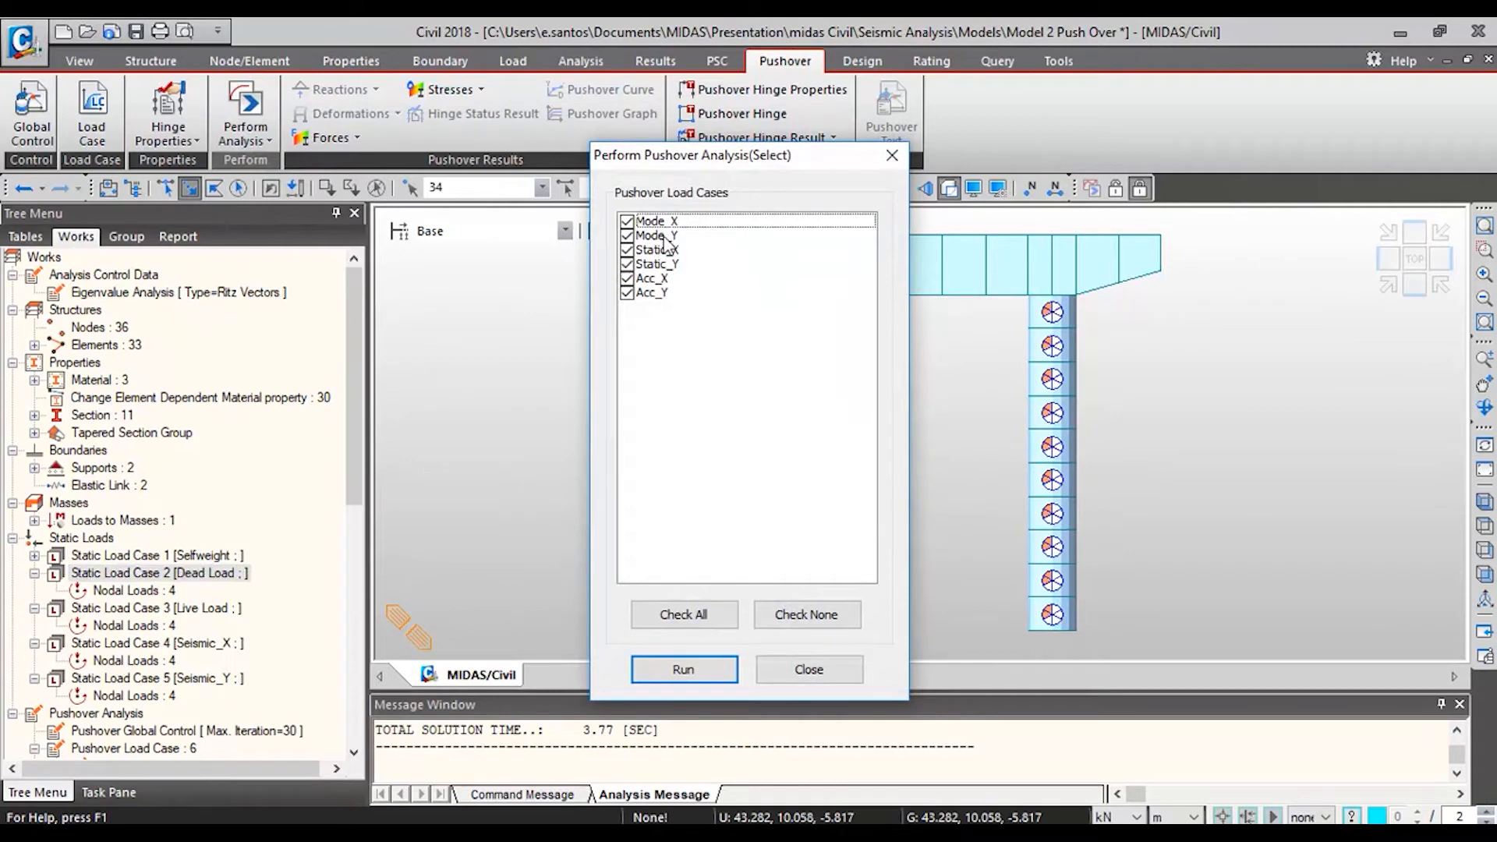
{"action": "left_click", "coordinate": [893, 155]}
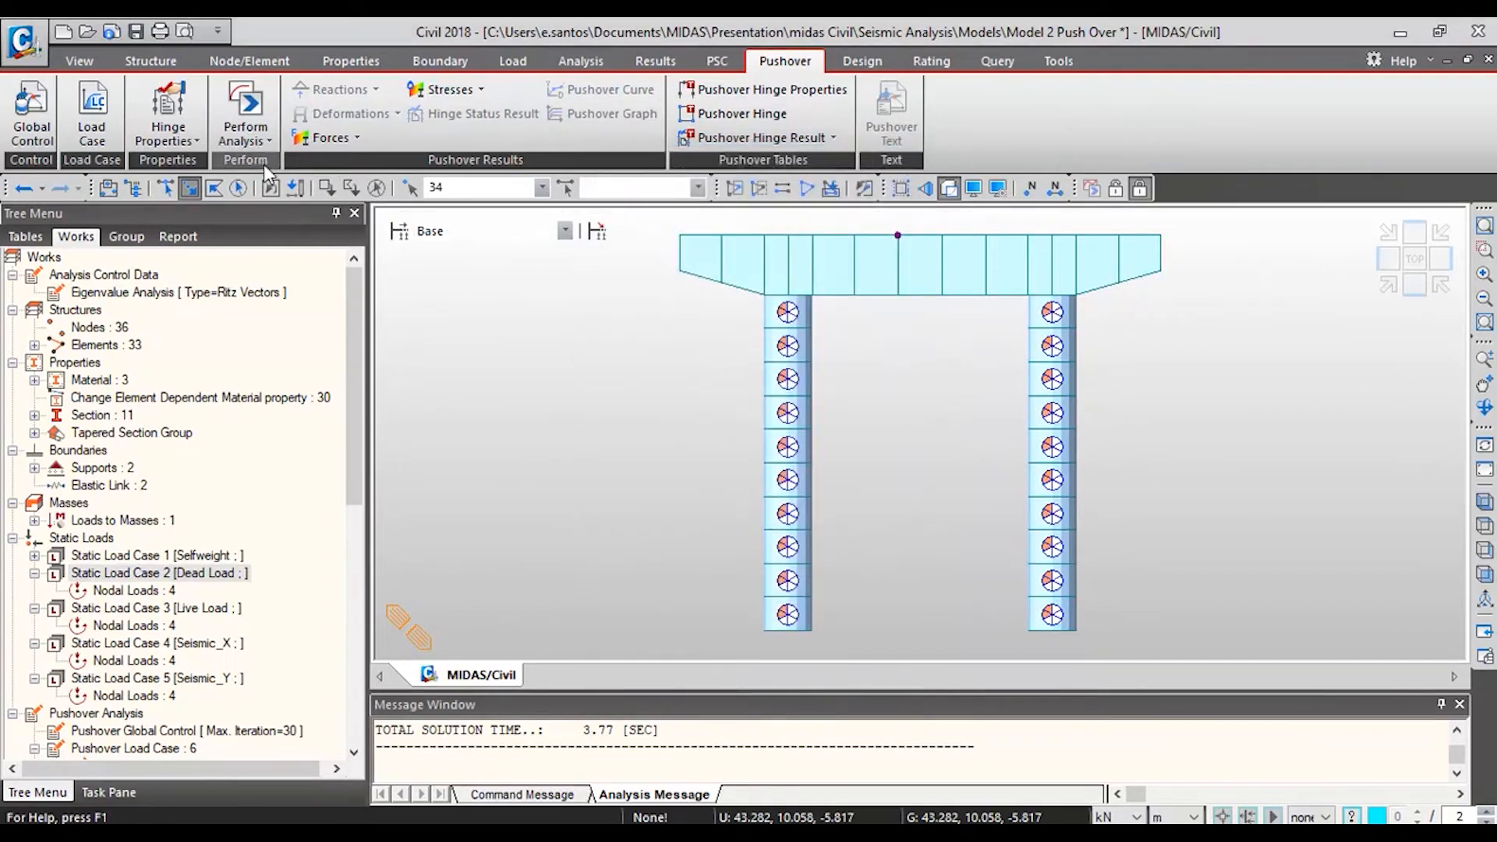
Step: Run the selective pushover analysis for load cases Mode_X, Static_X and Acc_Y only, excluding Mode_Y, Static_Y and Acc_X
{"action": "left_click", "coordinate": [245, 138]}
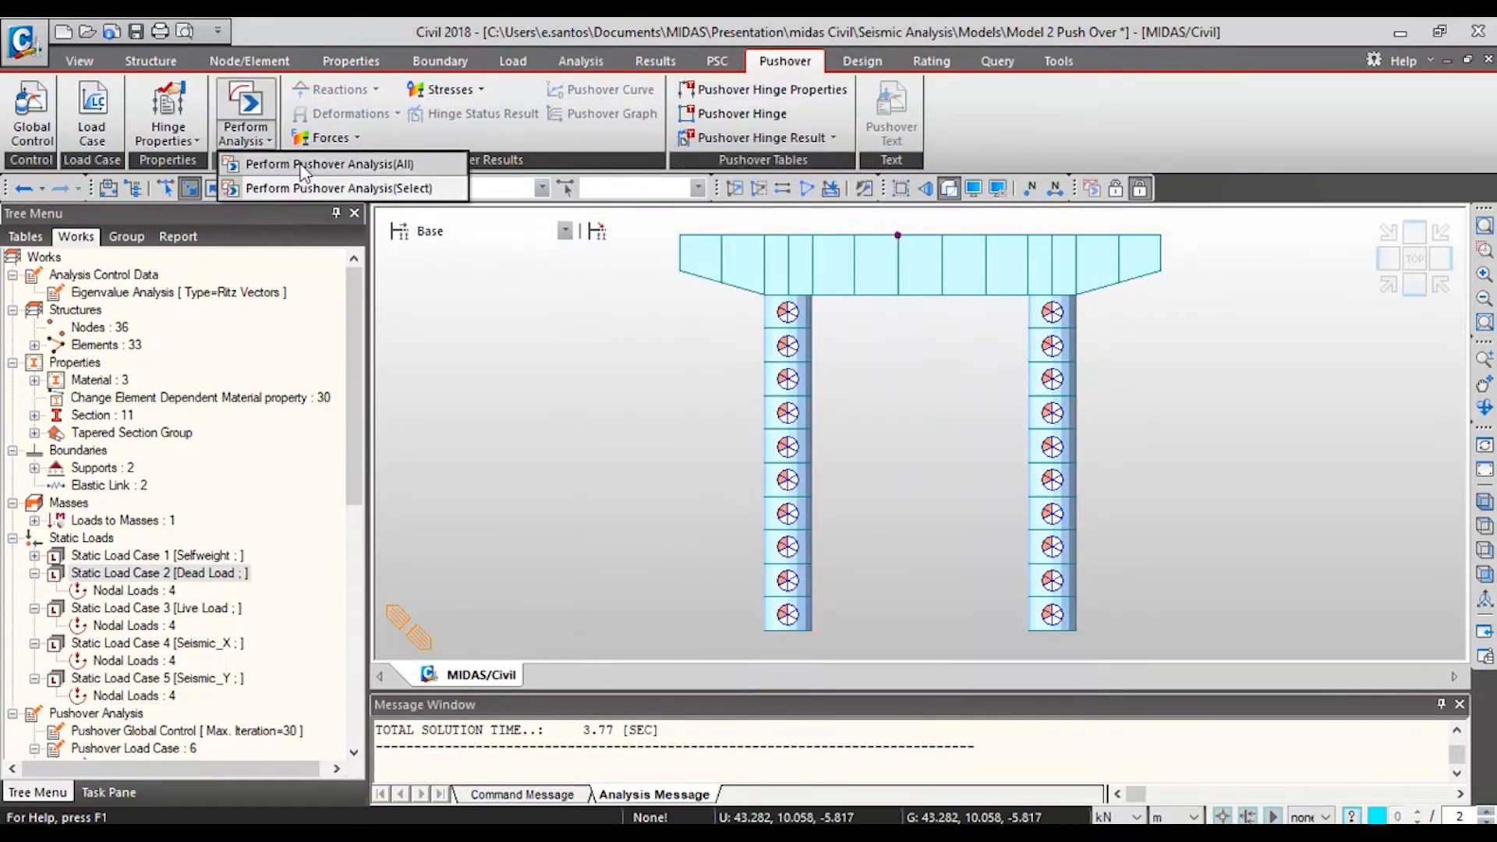
{"action": "left_click", "coordinate": [247, 193]}
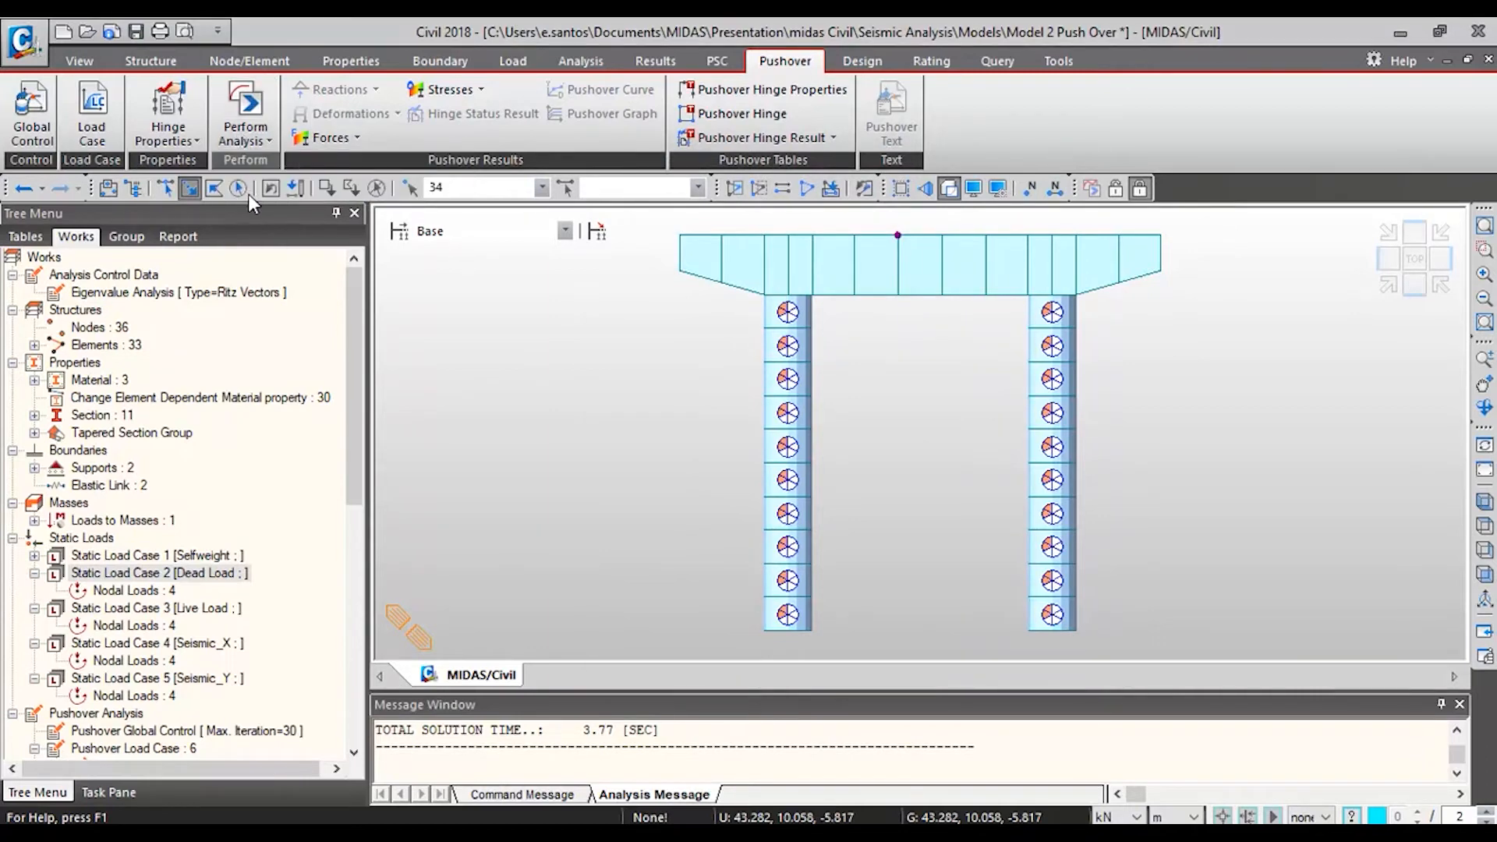
{"action": "left_click", "coordinate": [628, 237]}
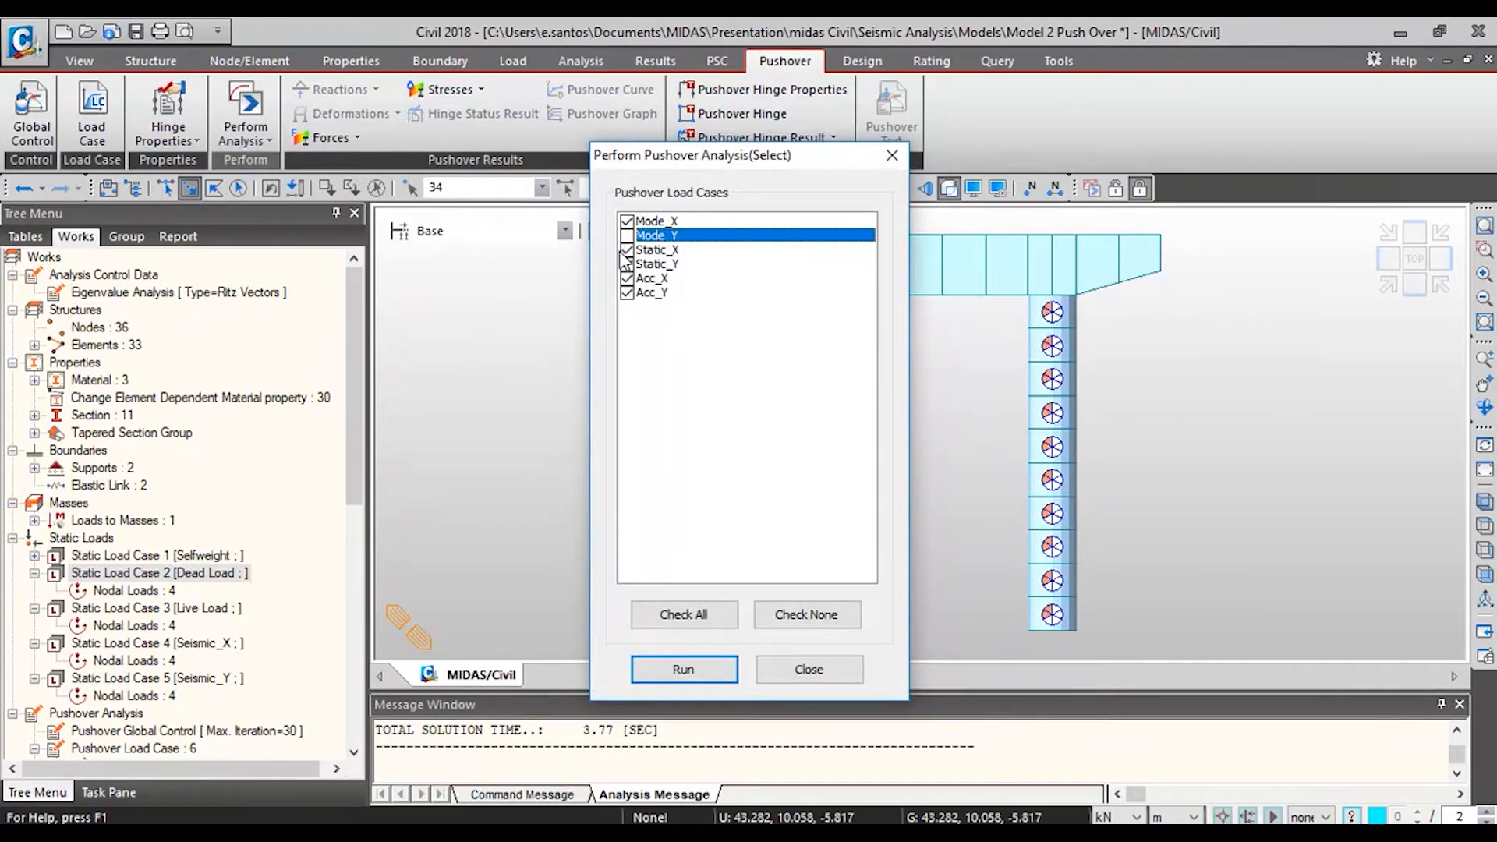
{"action": "left_click", "coordinate": [627, 265]}
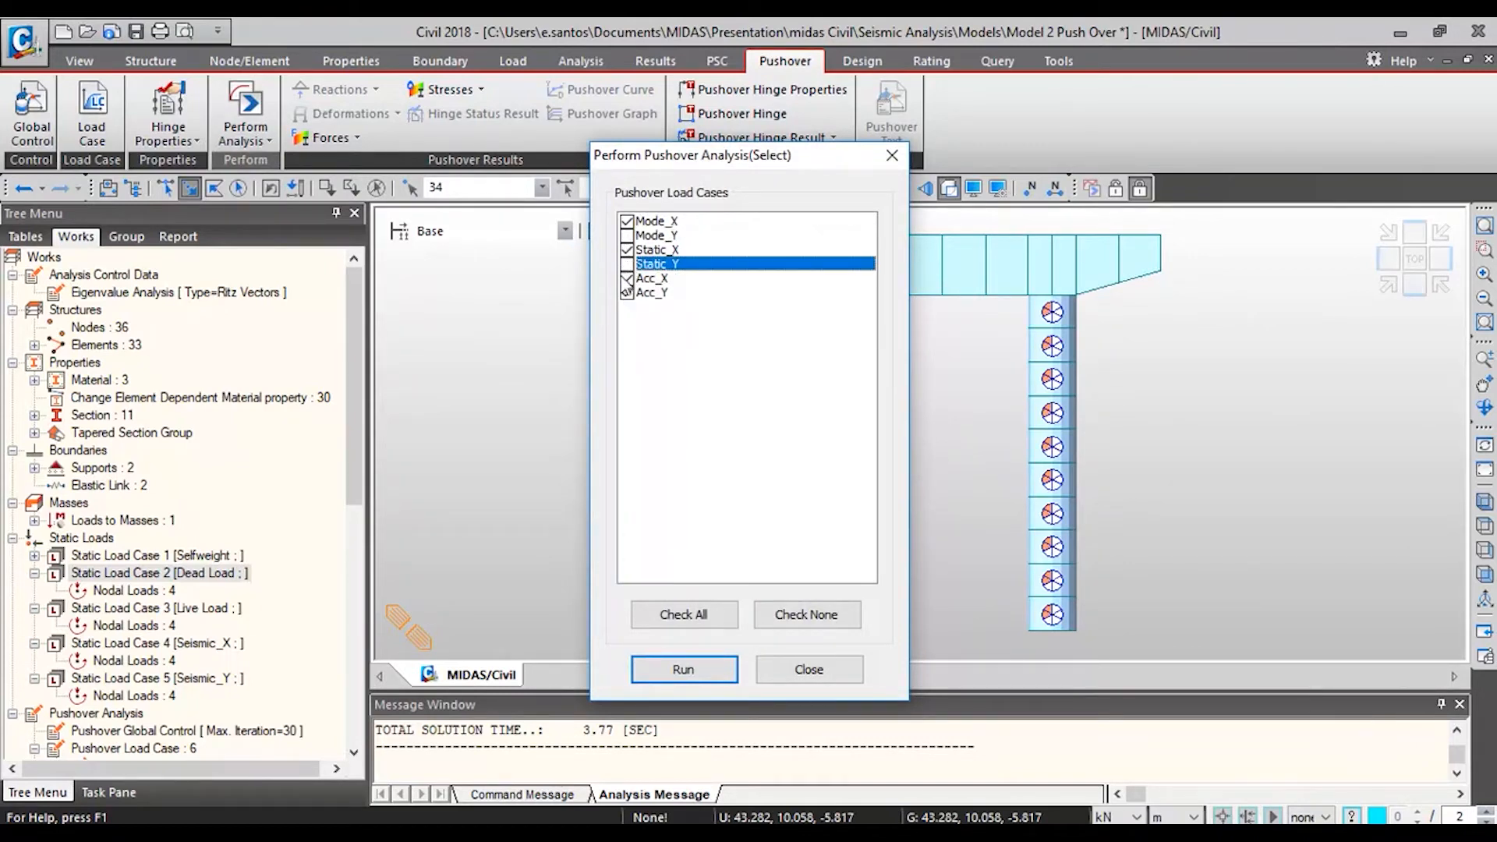
{"action": "left_click", "coordinate": [627, 279]}
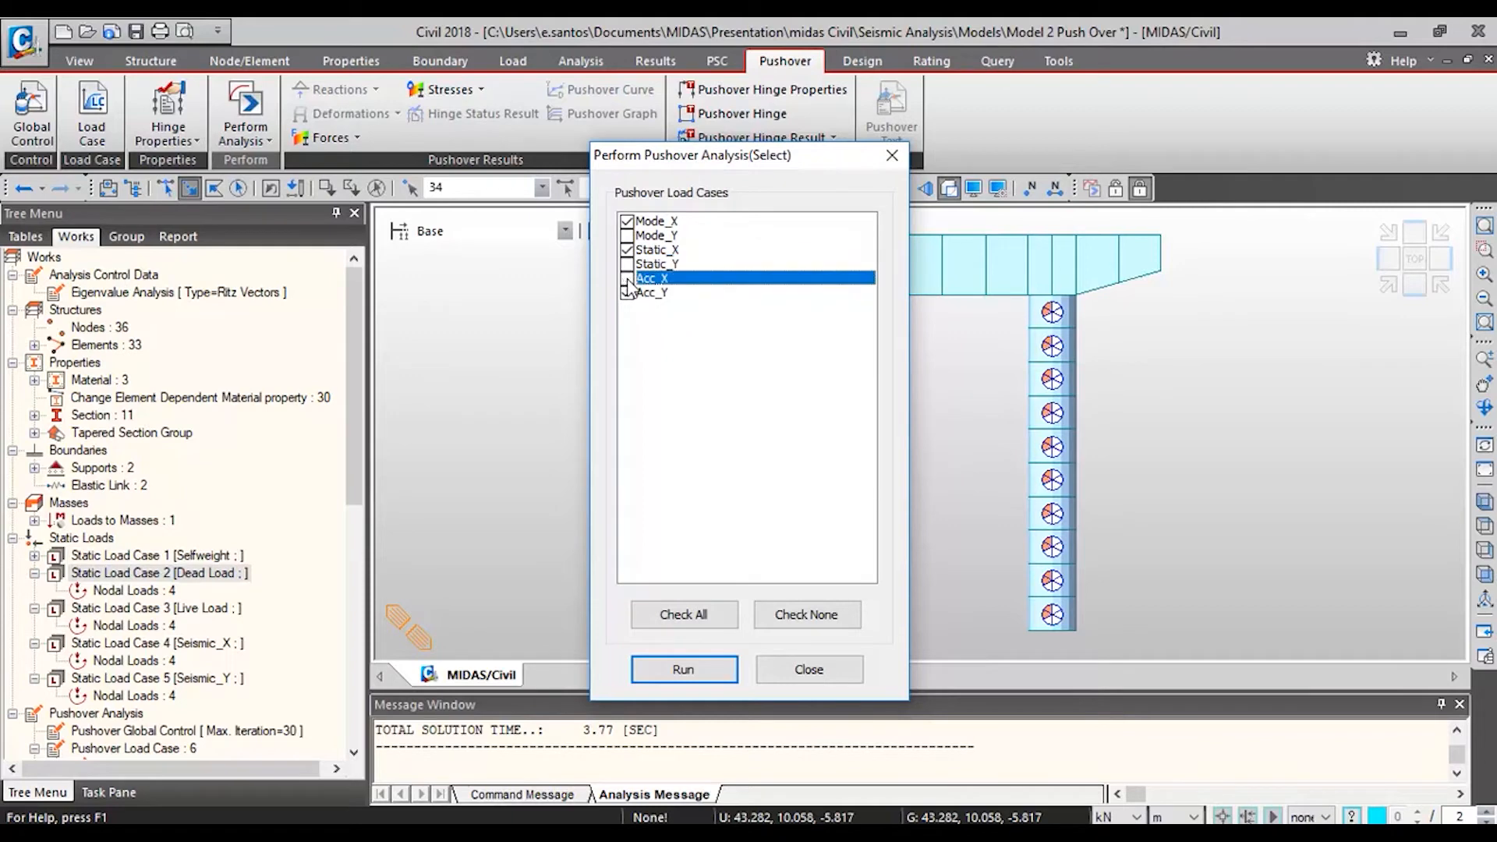
{"action": "left_click", "coordinate": [676, 672]}
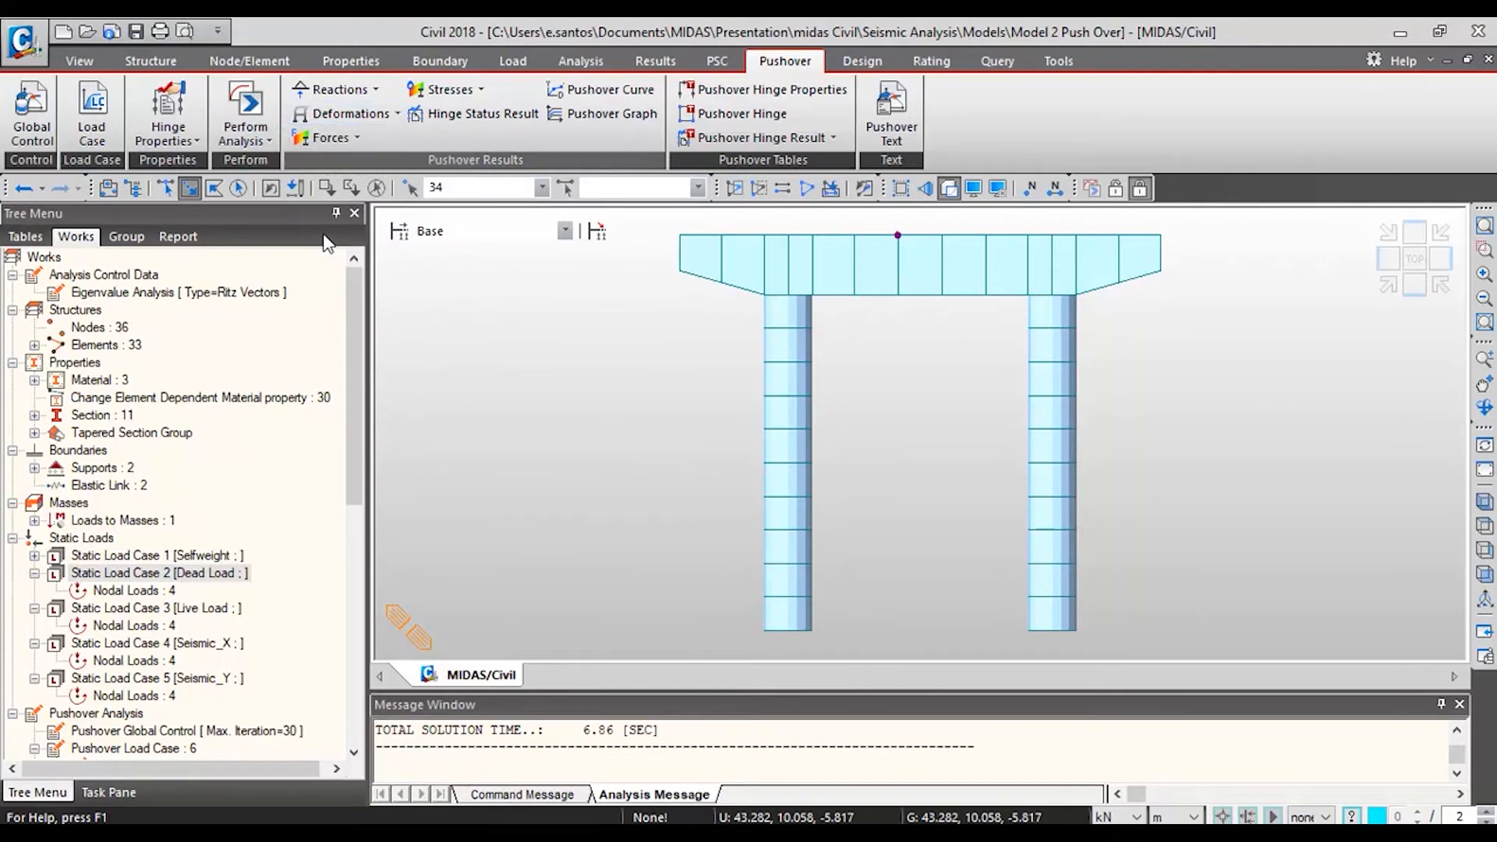
Step: Display the Mode_X deformed shape at PO Step 1 in an isometric view with the legend turned on
{"action": "left_click", "coordinate": [1388, 287]}
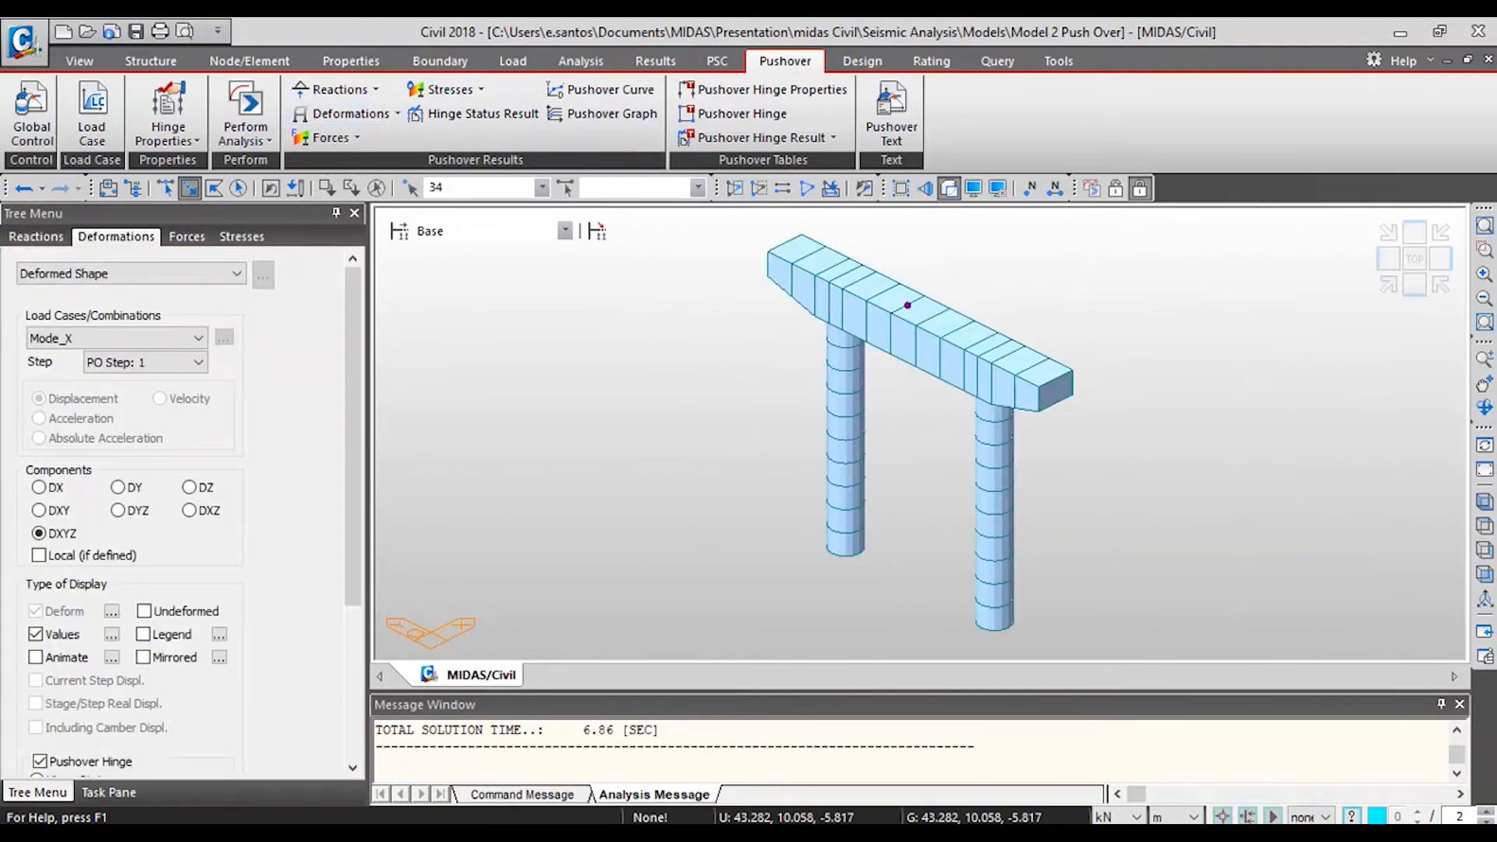
{"action": "left_click", "coordinate": [198, 362]}
{"action": "left_click_drag", "start_coordinate": [201, 402], "coordinate": [203, 657]}
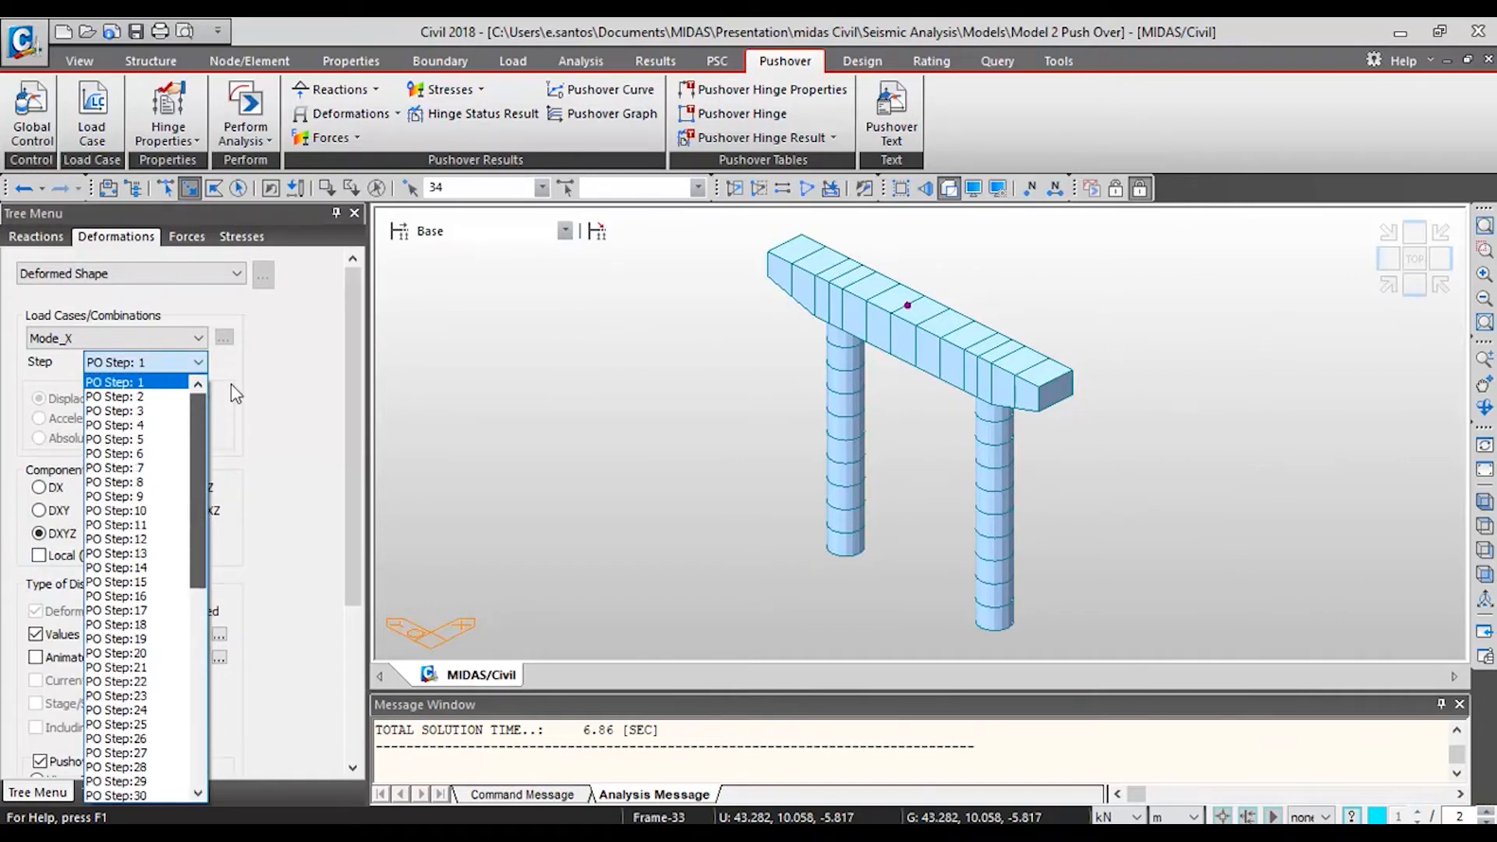
{"action": "left_click", "coordinate": [149, 338]}
{"action": "left_click", "coordinate": [149, 336]}
{"action": "left_click", "coordinate": [148, 336]}
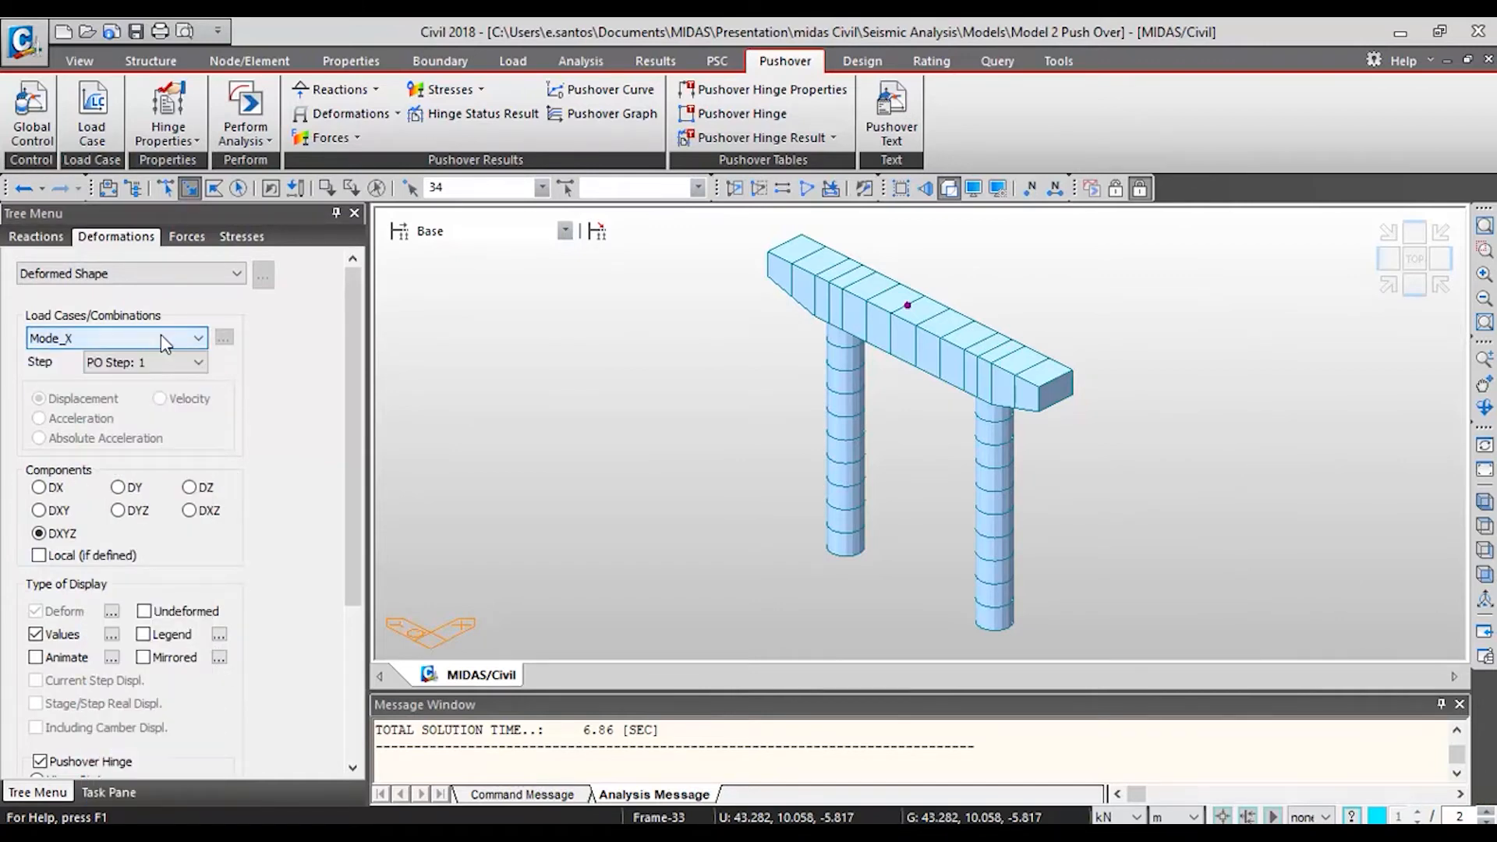
{"action": "left_click_drag", "start_coordinate": [350, 491], "coordinate": [349, 600]}
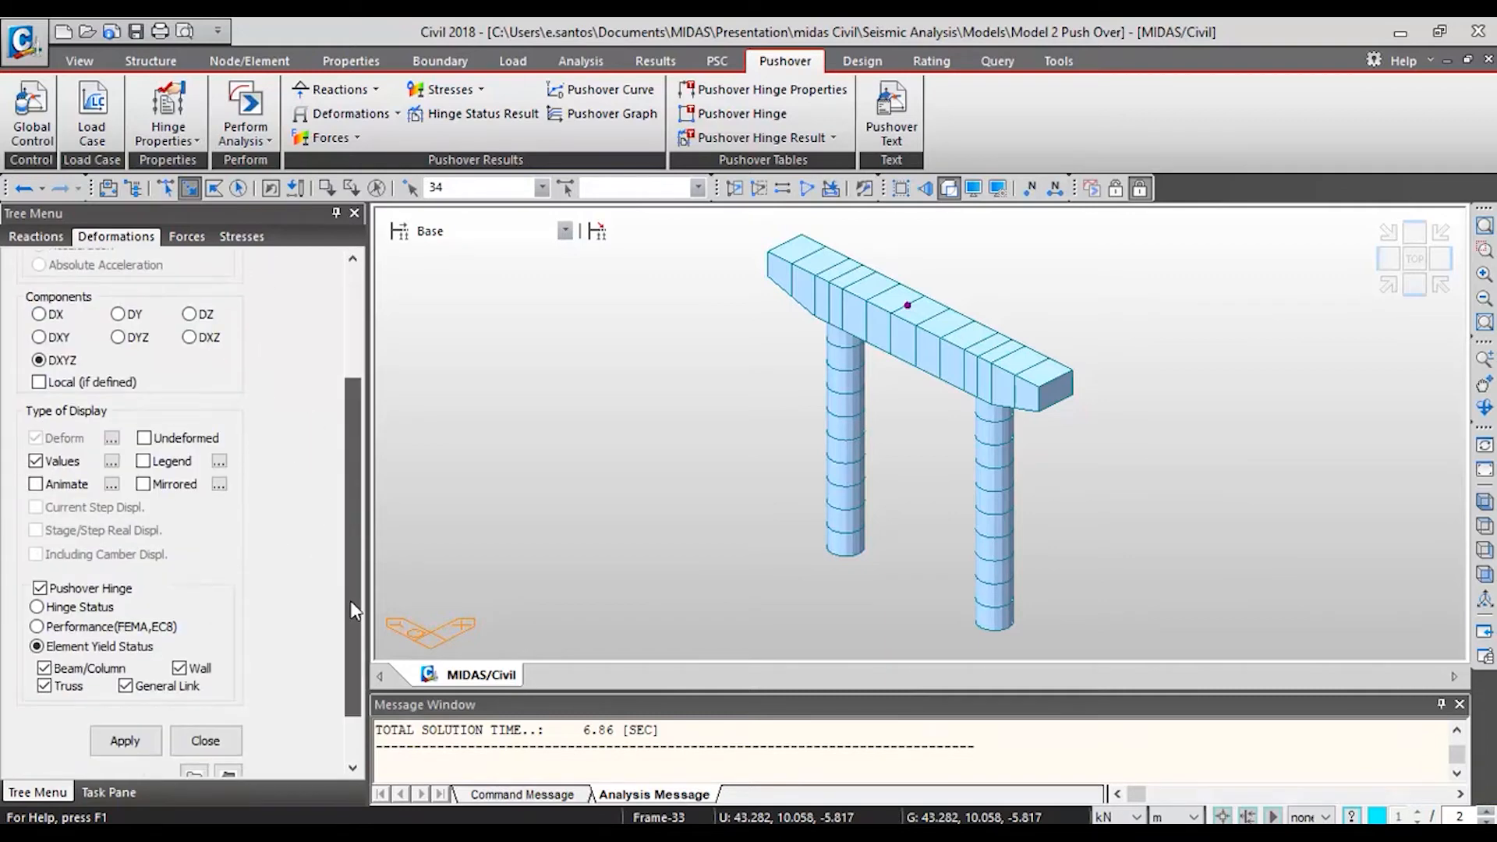
{"action": "left_click", "coordinate": [144, 460]}
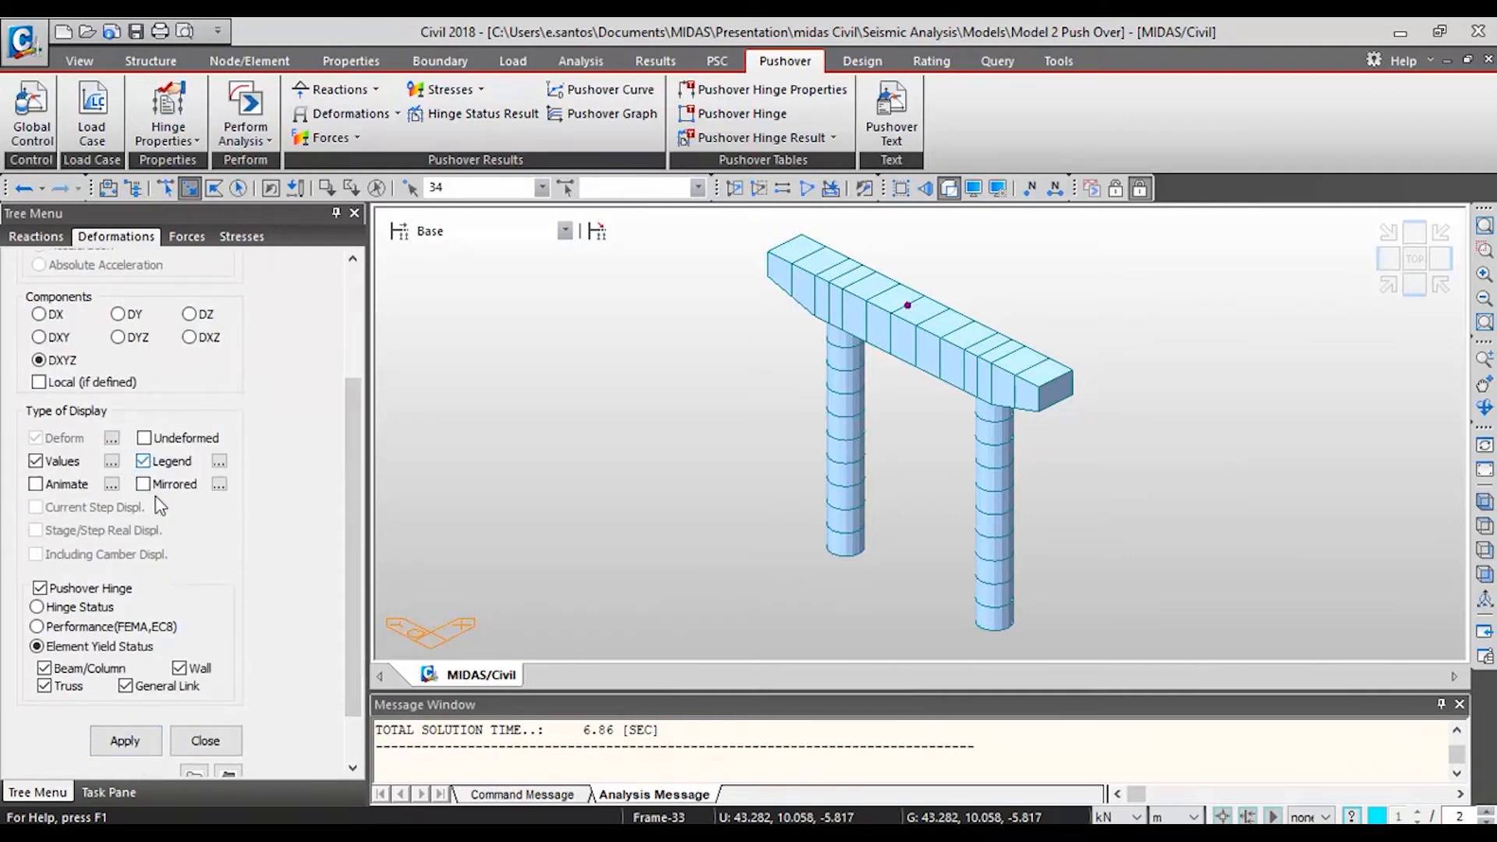
{"action": "left_click", "coordinate": [133, 738]}
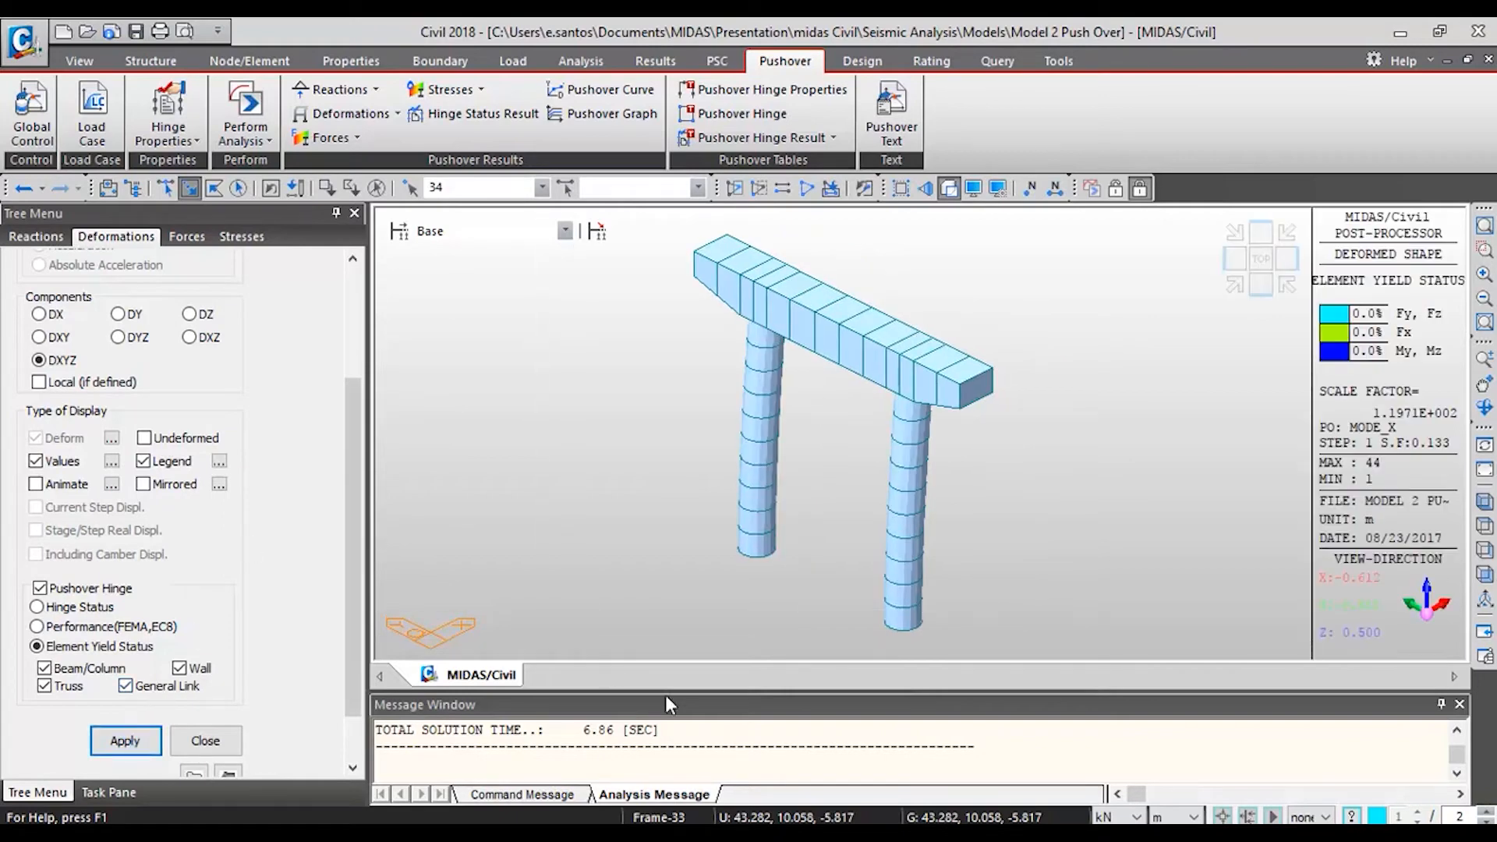
Step: Enlarge the model view and inspect the Mode_X element yield status at PO Step 4 and PO Step 16
{"action": "left_click_drag", "start_coordinate": [682, 694], "coordinate": [686, 731]}
{"action": "left_click_drag", "start_coordinate": [349, 526], "coordinate": [348, 417]}
{"action": "left_click", "coordinate": [144, 360]}
{"action": "left_click", "coordinate": [132, 433]}
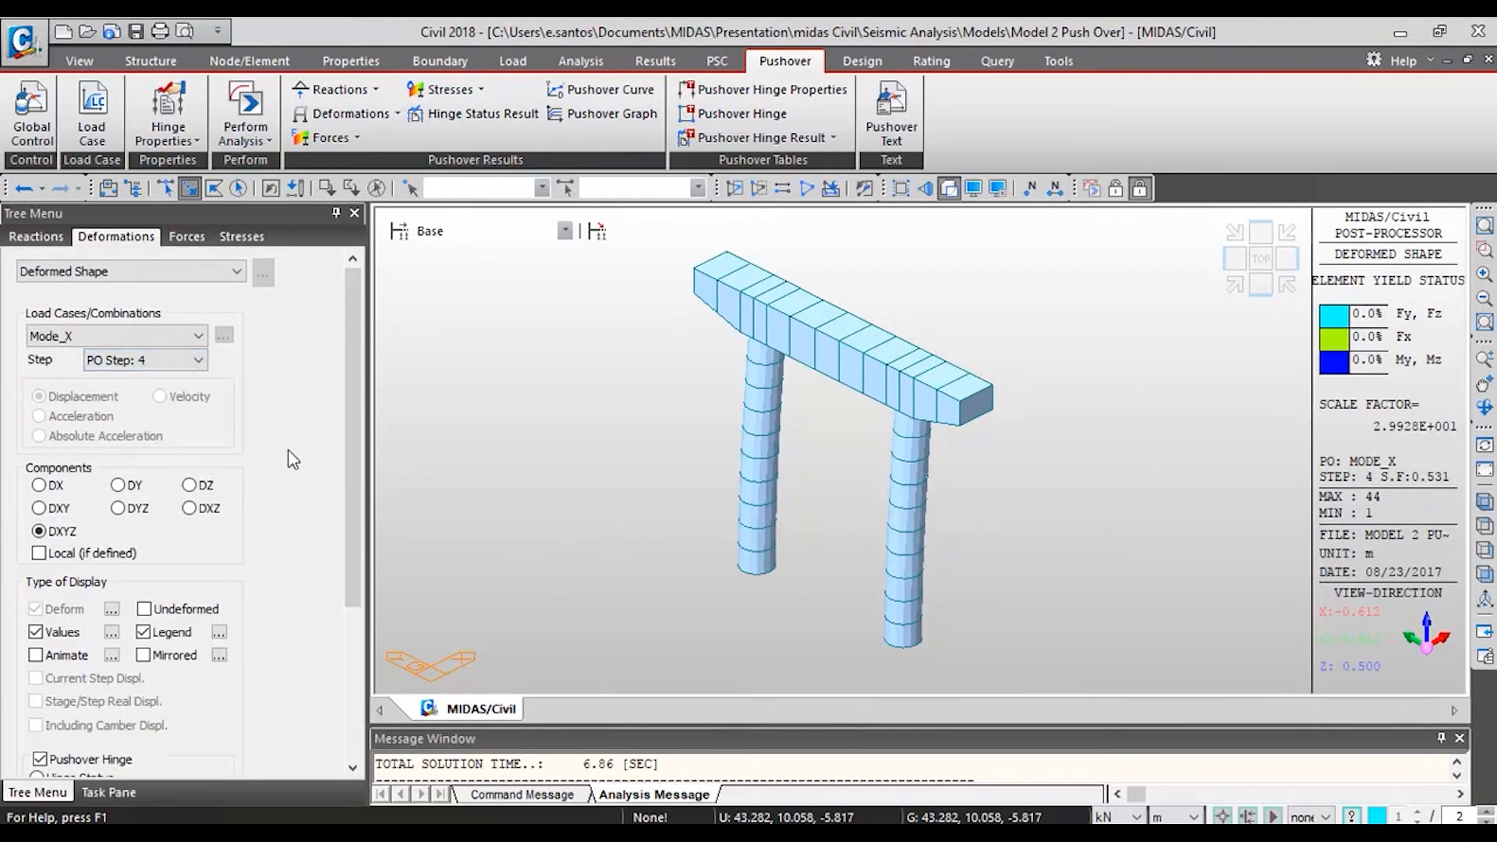
{"action": "left_click", "coordinate": [144, 360]}
{"action": "left_click", "coordinate": [133, 555]}
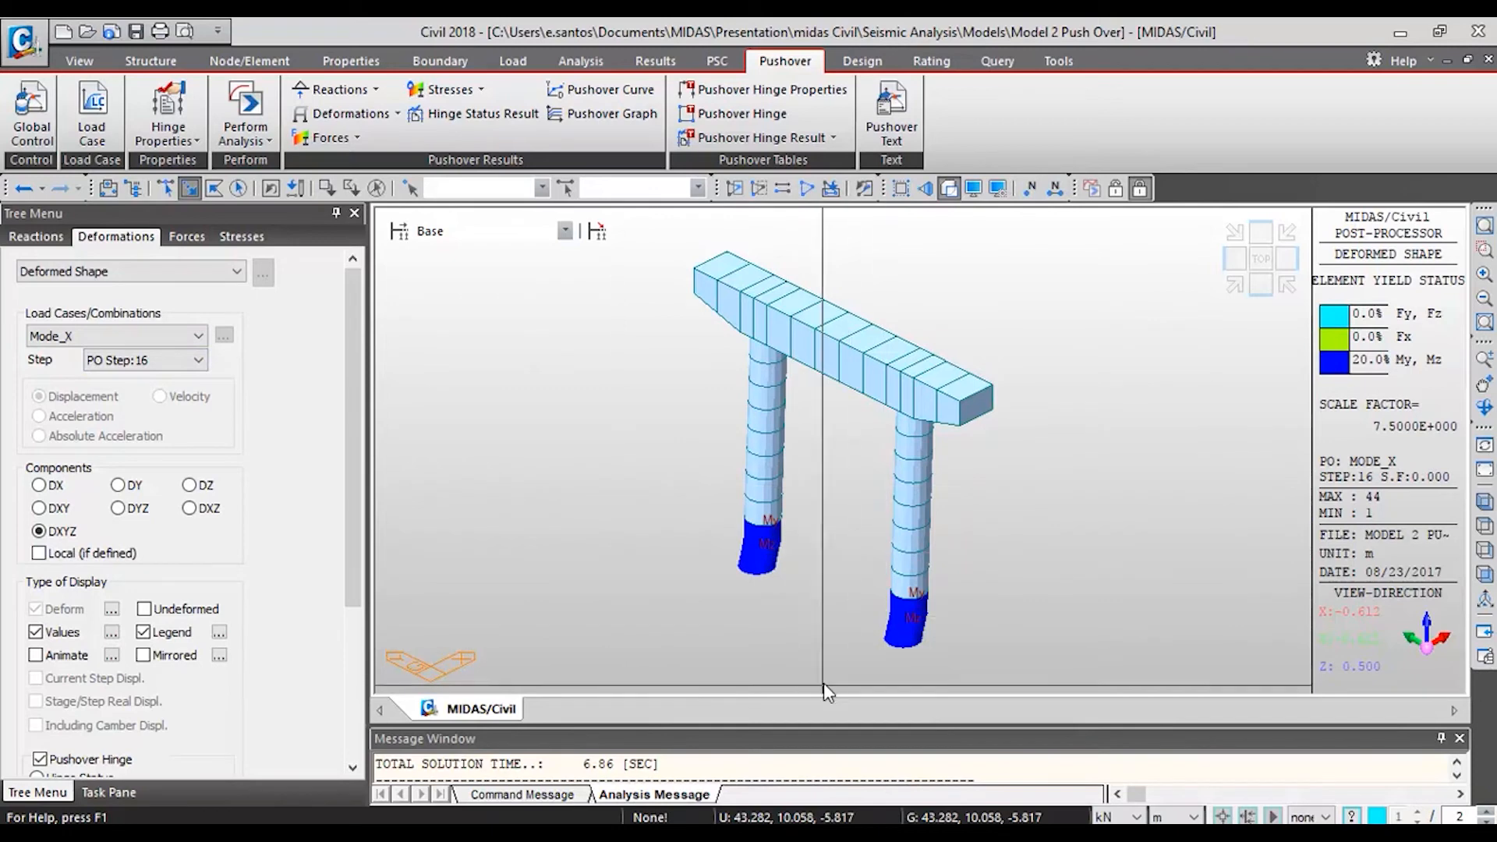
Step: Enlarge the model view further and inspect the Mode_X yield status at PO Step 28 and PO Step 58
{"action": "left_click_drag", "start_coordinate": [1033, 718], "coordinate": [1033, 733]}
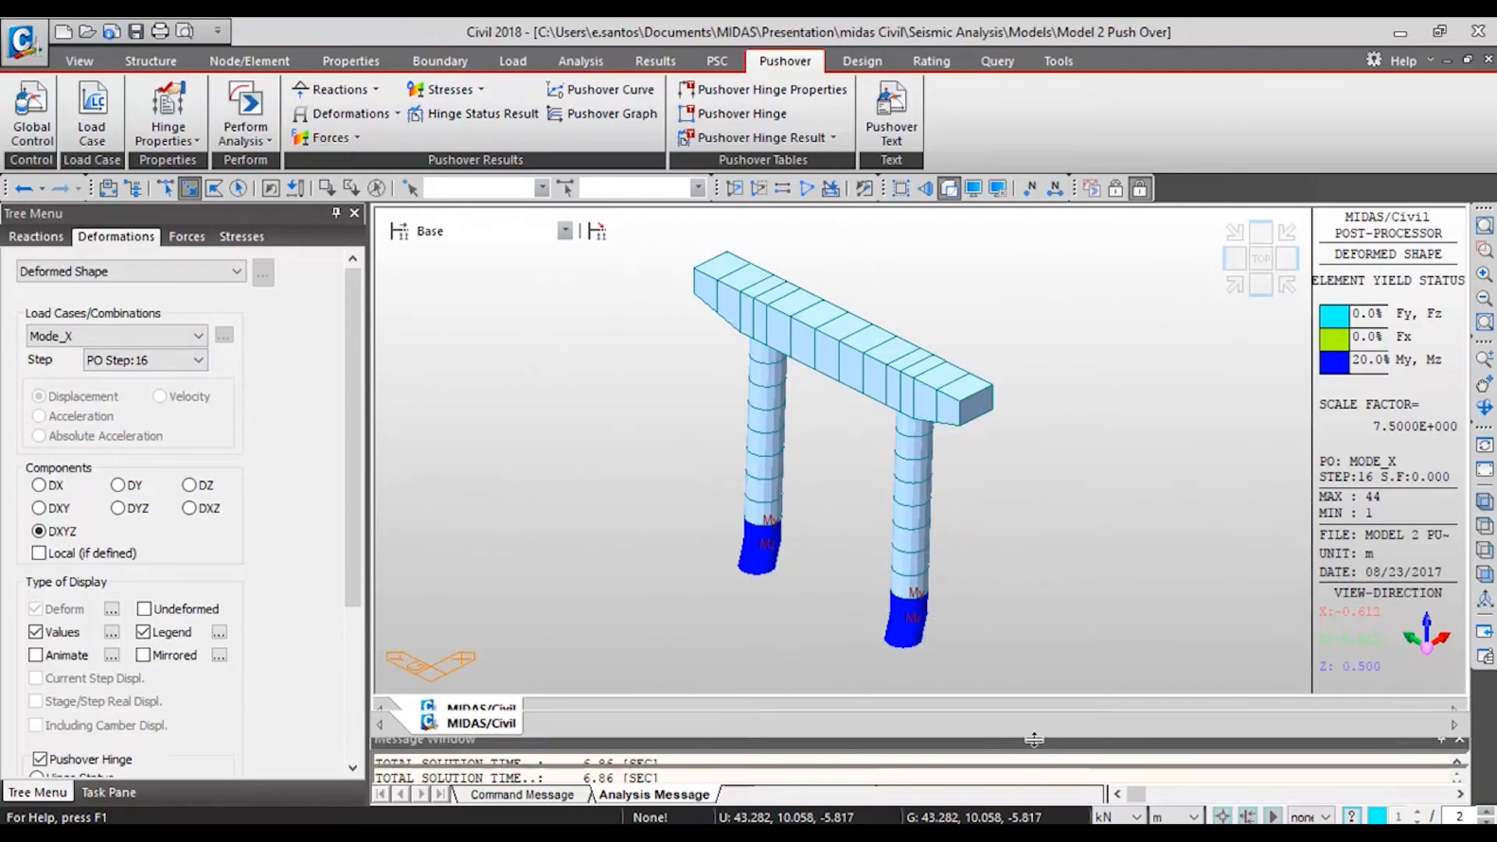
{"action": "left_click", "coordinate": [188, 359]}
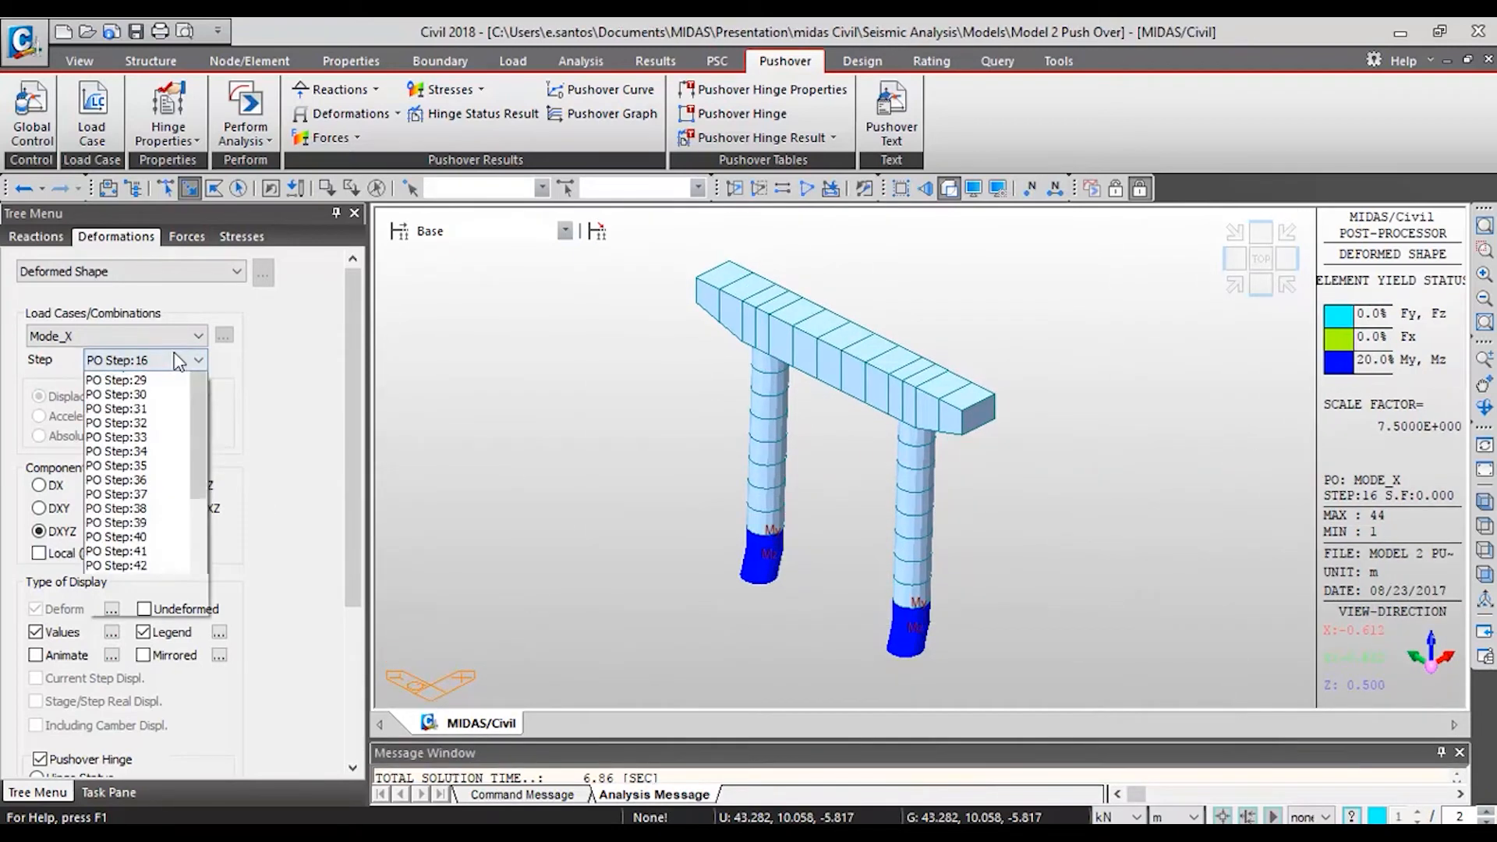
{"action": "left_click", "coordinate": [128, 553]}
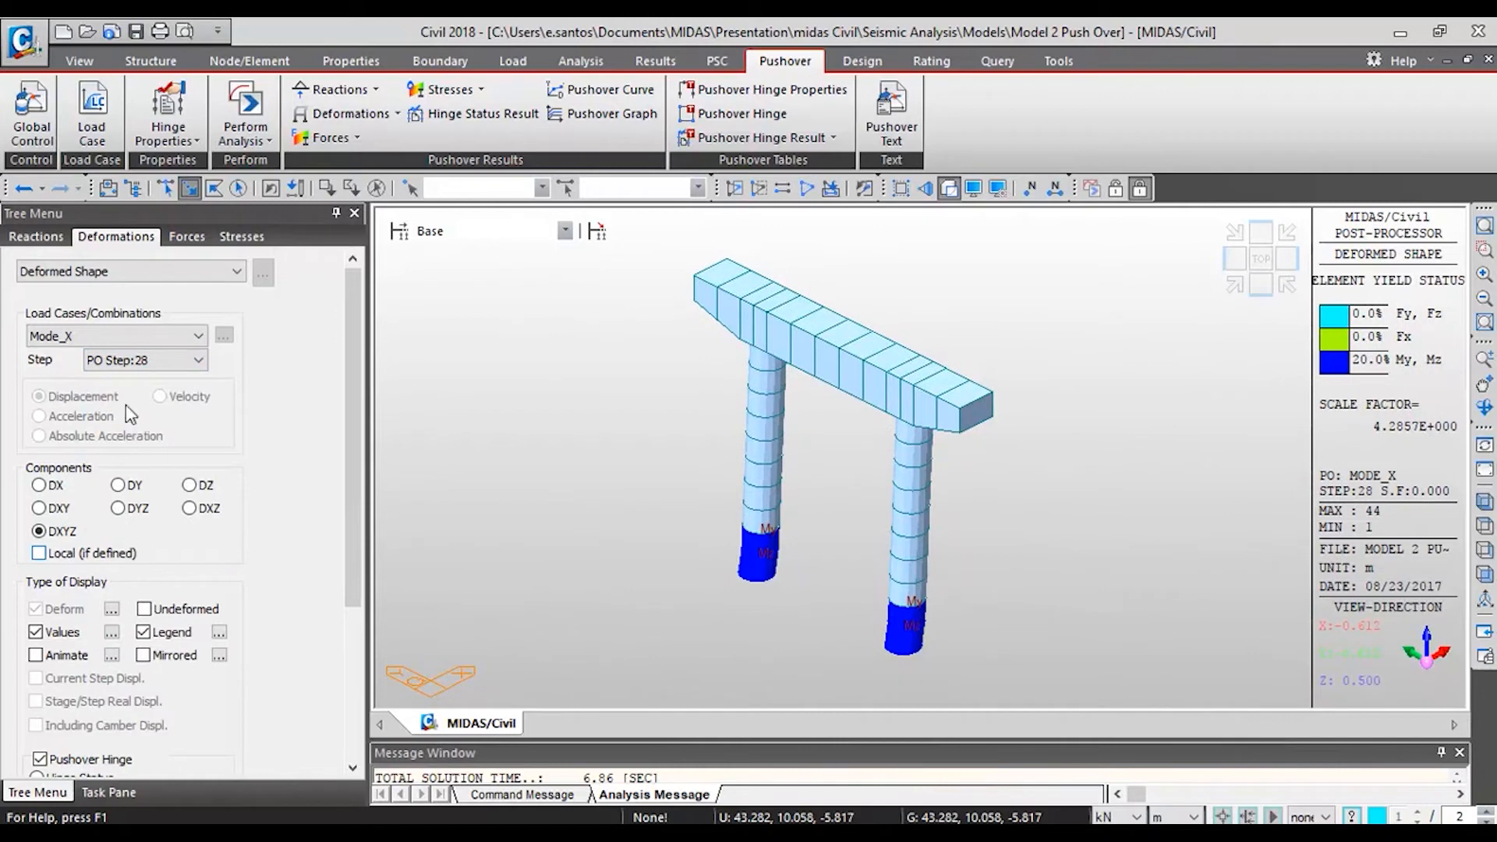
{"action": "left_click", "coordinate": [187, 360]}
{"action": "left_click", "coordinate": [126, 660]}
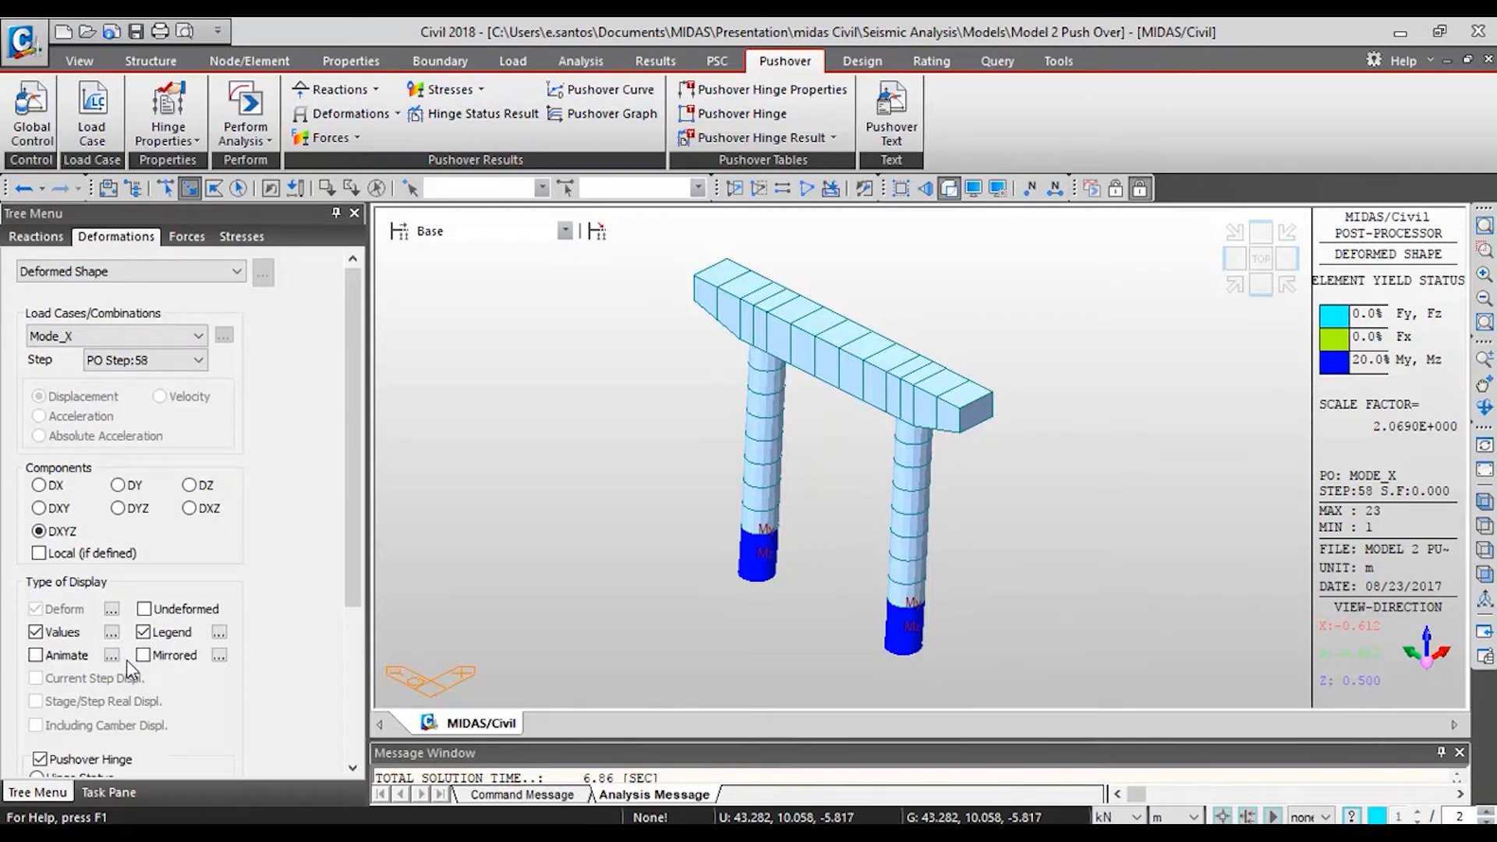
Step: Change the pushover hinge display from element yield status to Performance (FEMA, EC8)
{"action": "scroll", "coordinate": [187, 670], "scroll_direction": "down", "scroll_amount": 3}
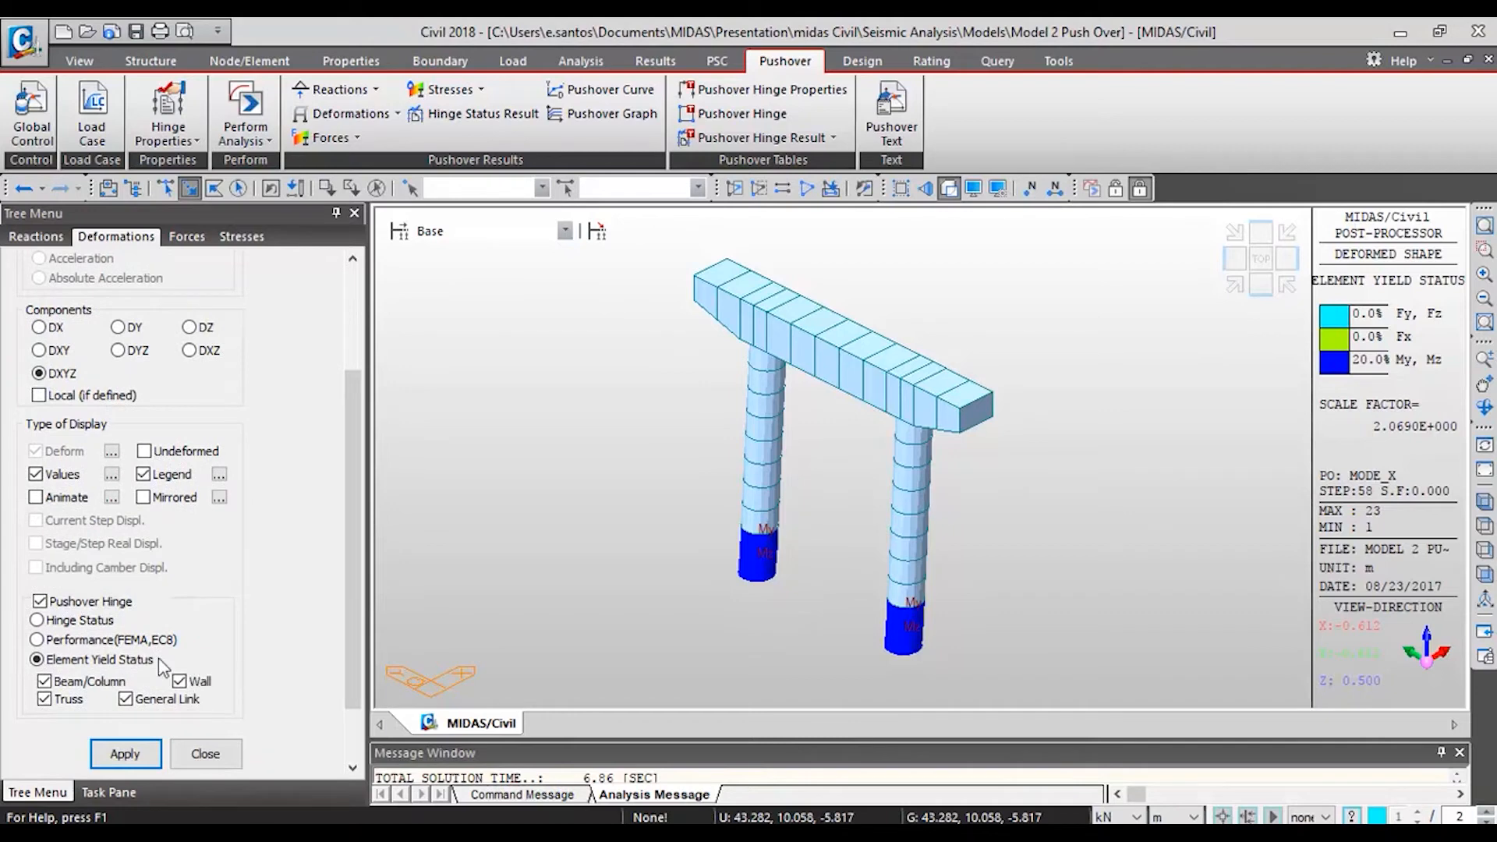
{"action": "left_click", "coordinate": [116, 642]}
{"action": "left_click", "coordinate": [129, 754]}
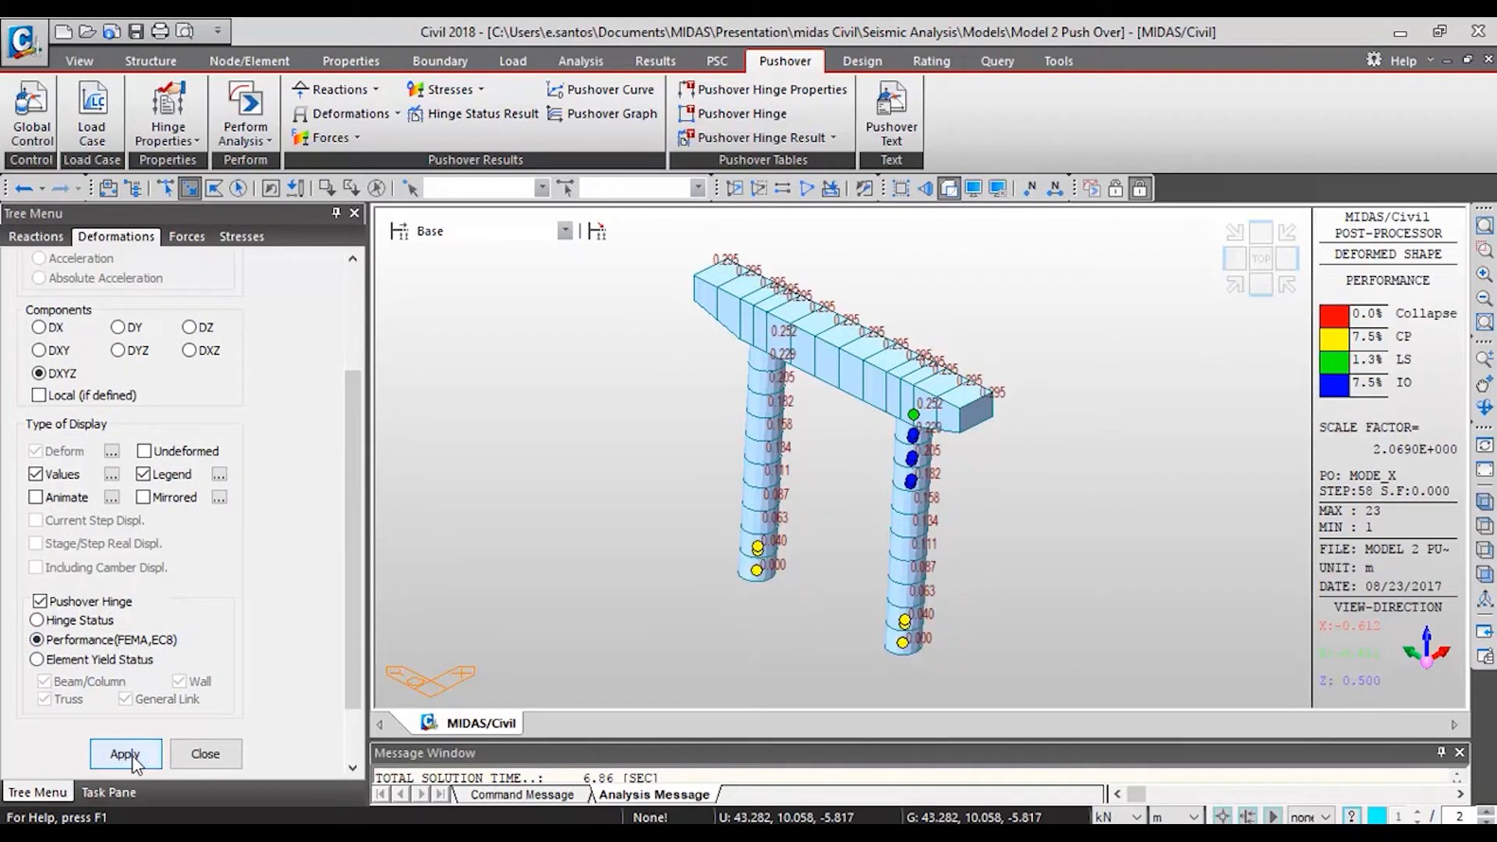
Step: Examine the Mode_X hinge performance over successive pushover steps up to PO Step 40
{"action": "scroll", "coordinate": [302, 570], "scroll_direction": "up", "scroll_amount": 3}
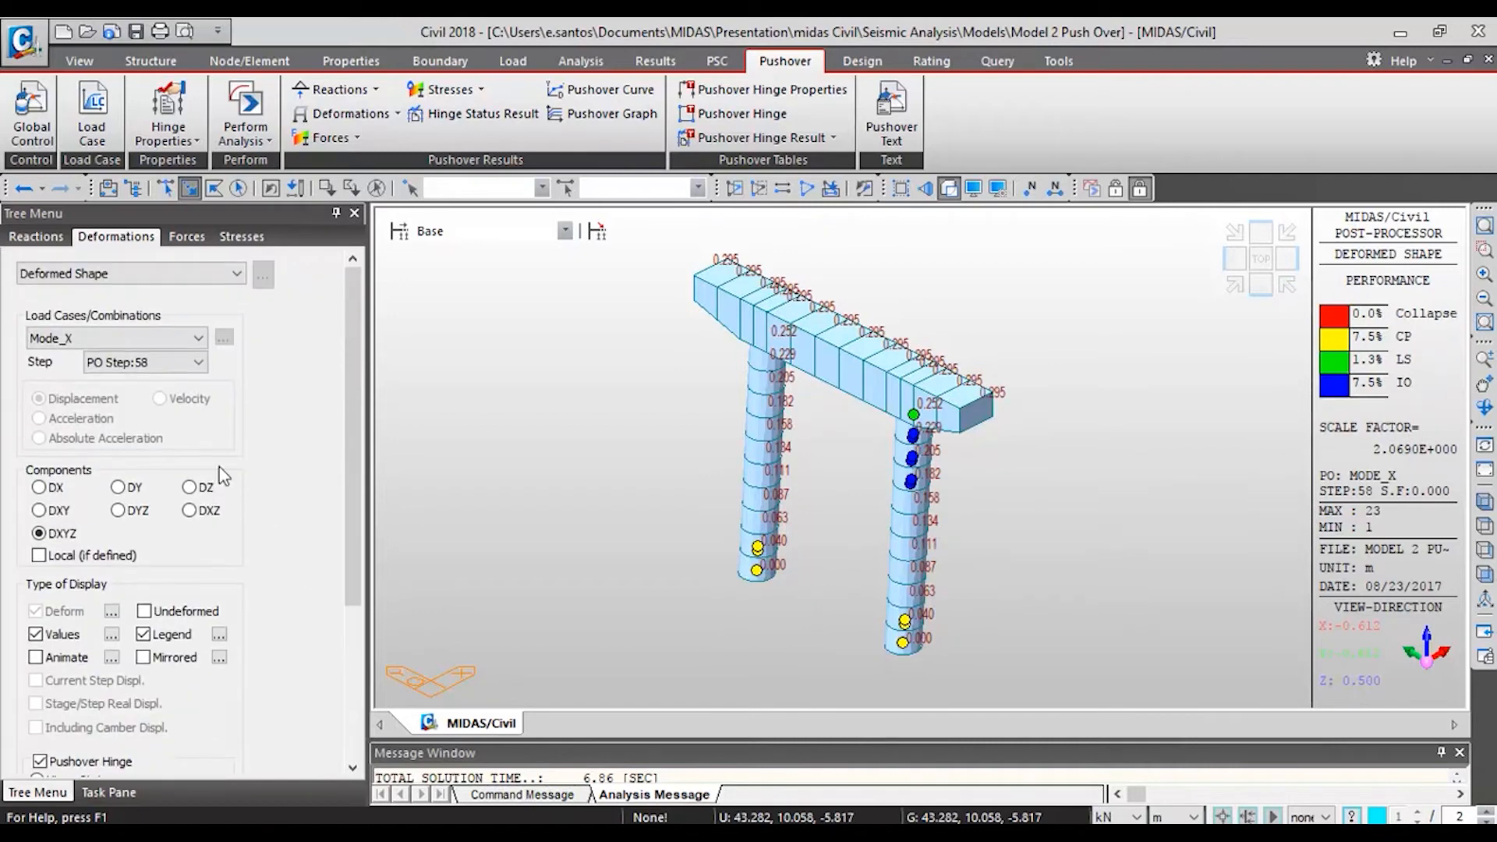
{"action": "left_click", "coordinate": [164, 358]}
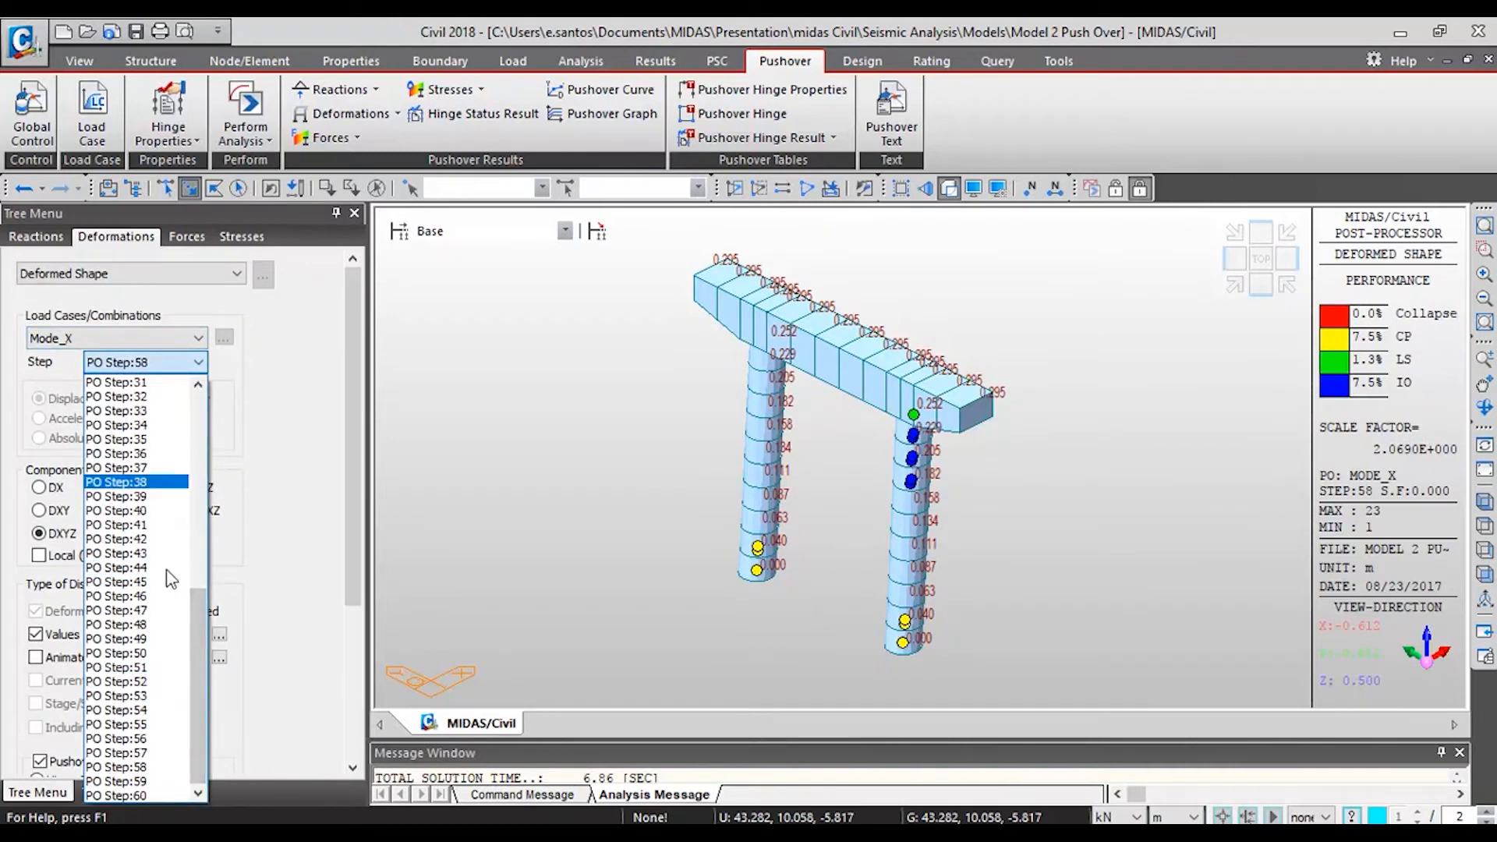
{"action": "left_click", "coordinate": [138, 448]}
{"action": "key", "text": "Down"}
{"action": "key", "text": "Down"}
{"action": "key", "text": "Down"}
{"action": "key", "text": "Down"}
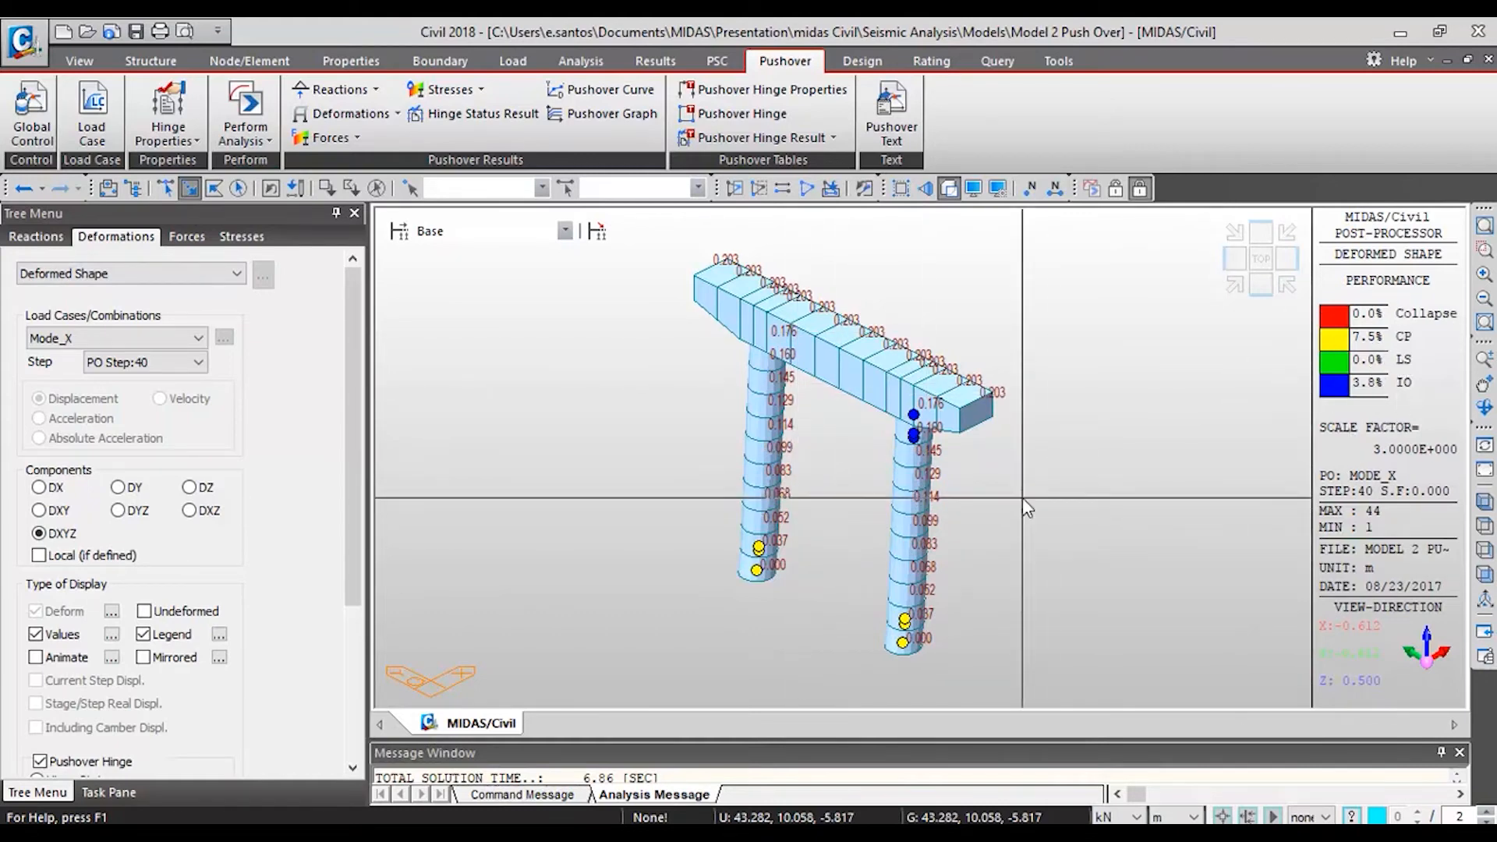
Step: Examine how the Mode_X hinge performance develops step by step from PO Step 46 to PO Step 60
{"action": "left_click", "coordinate": [144, 362]}
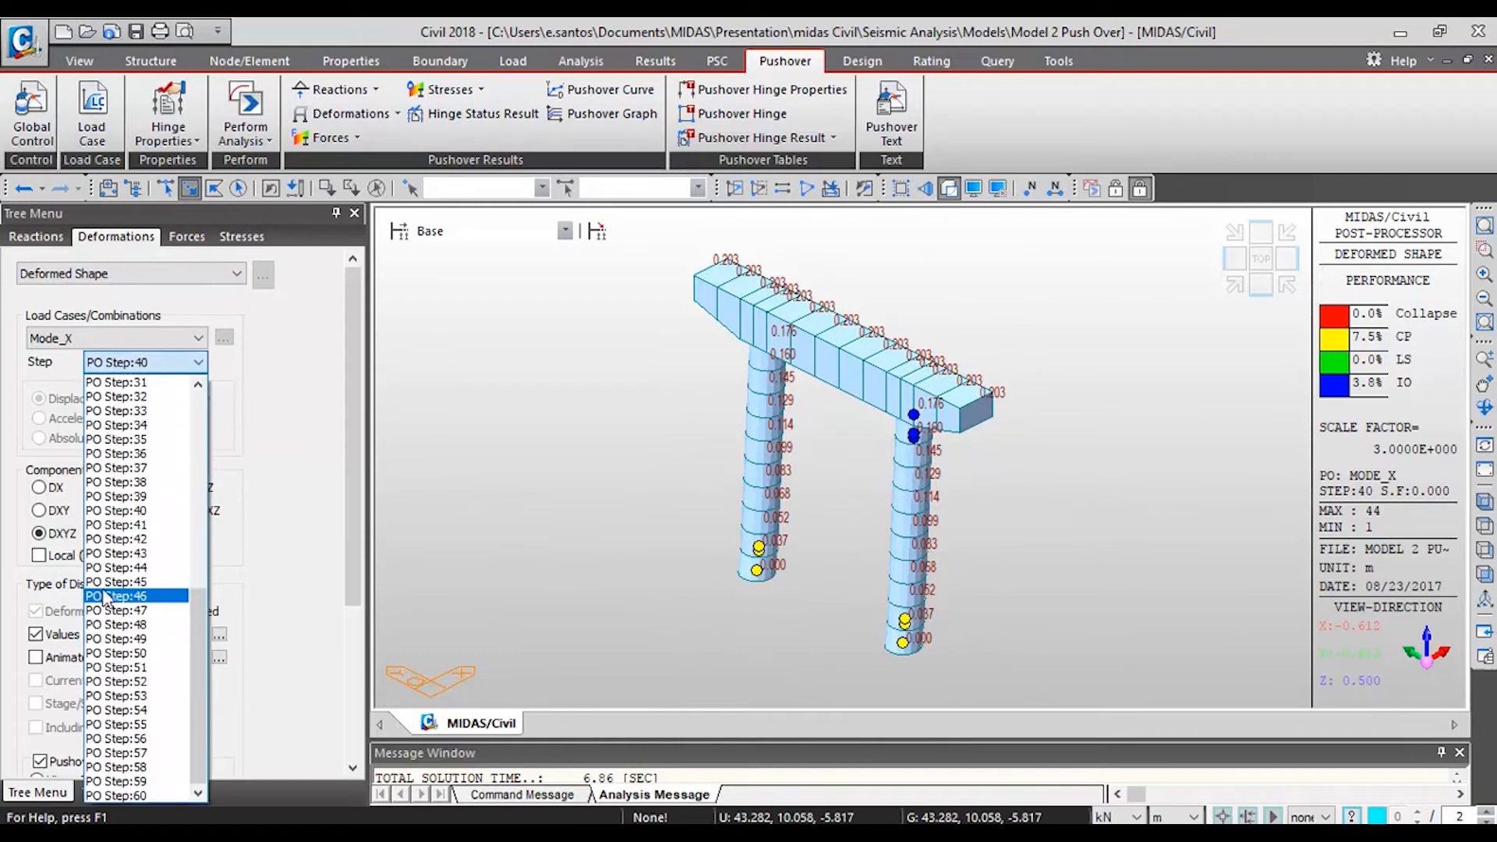
{"action": "left_click", "coordinate": [107, 594]}
{"action": "key", "text": "Down"}
{"action": "key", "text": "Down"}
{"action": "key", "text": "Down"}
{"action": "key", "text": "Down"}
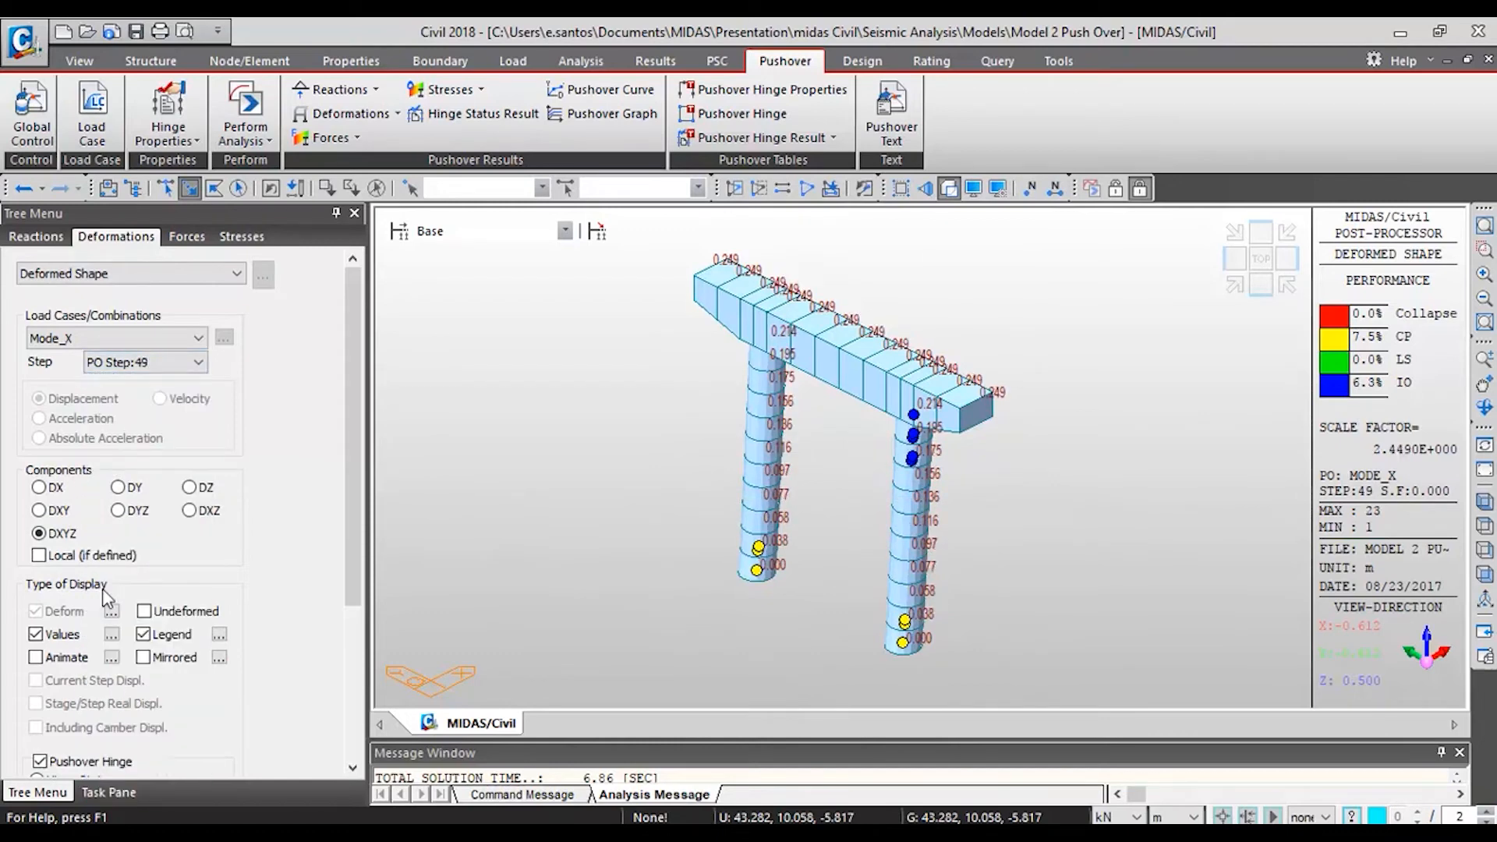
{"action": "key", "text": "Down"}
{"action": "key", "text": "Down"}
{"action": "key", "text": "Down"}
{"action": "key", "text": "Down"}
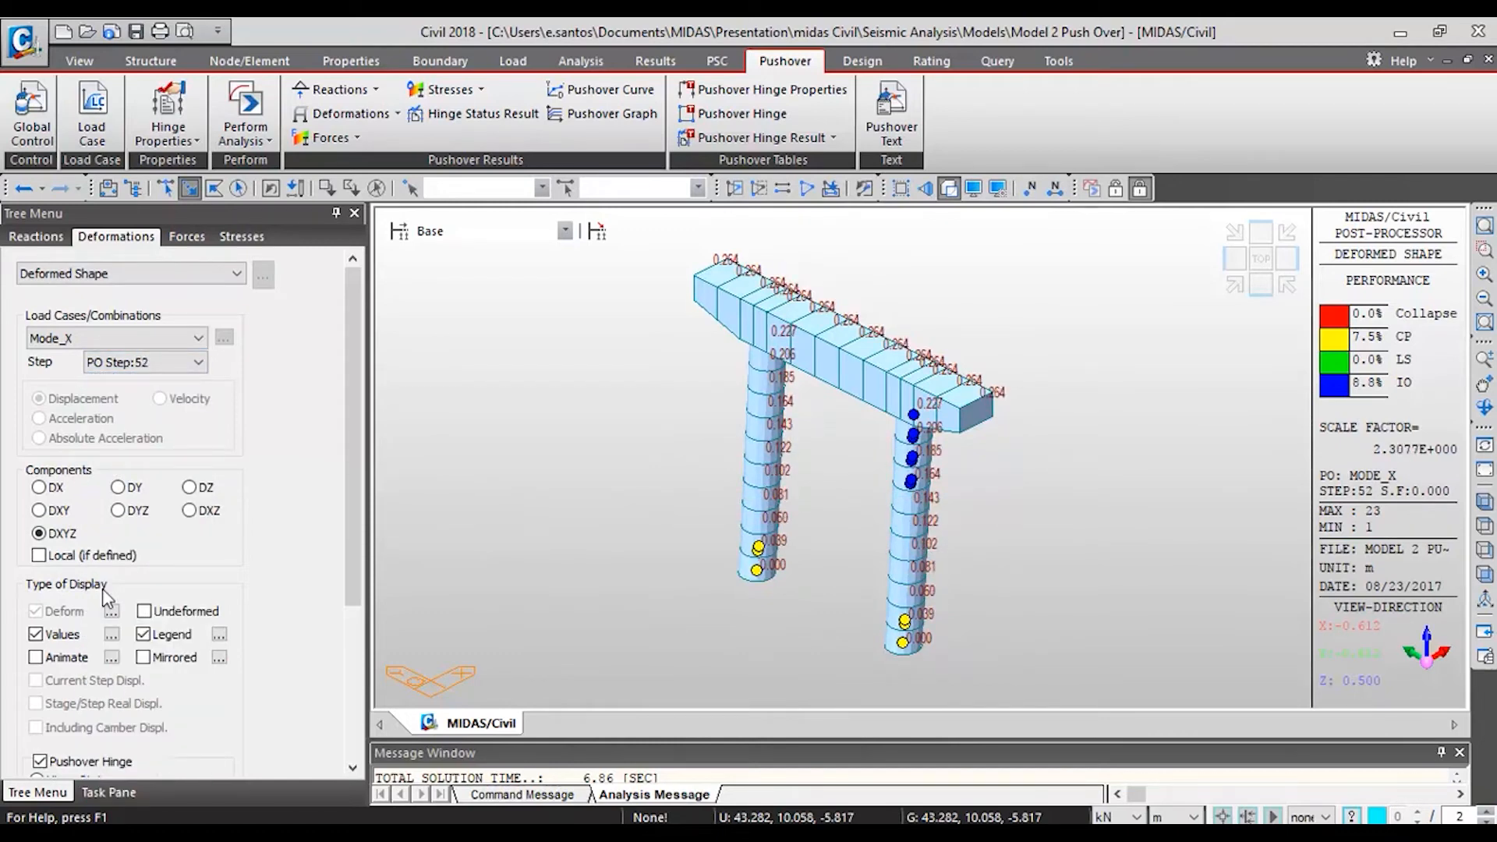
{"action": "key", "text": "Down"}
{"action": "key", "text": "Down"}
{"action": "key", "text": "Down"}
{"action": "key", "text": "Down"}
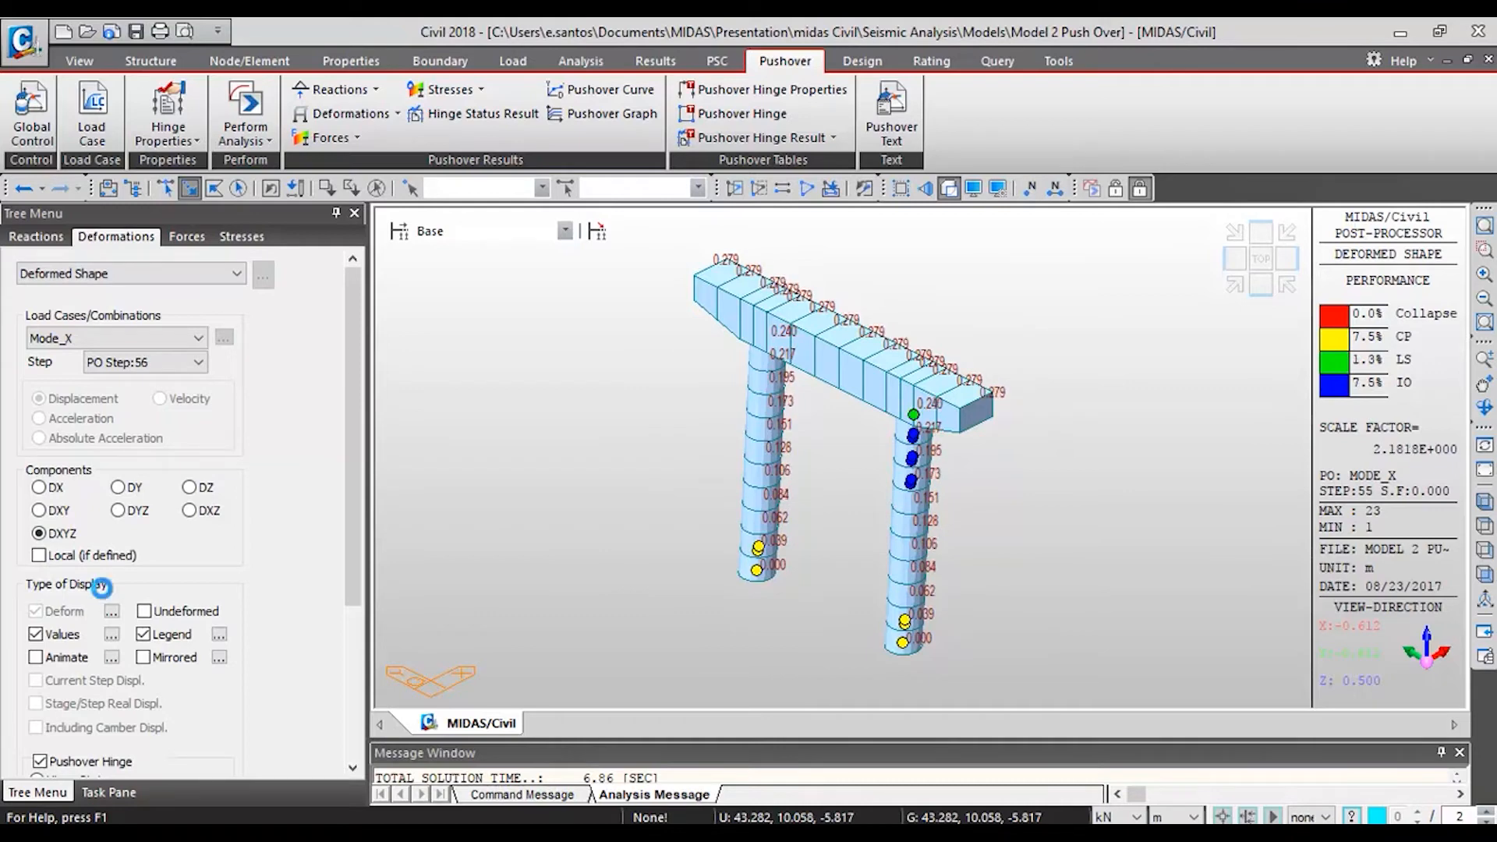
{"action": "key", "text": "Down"}
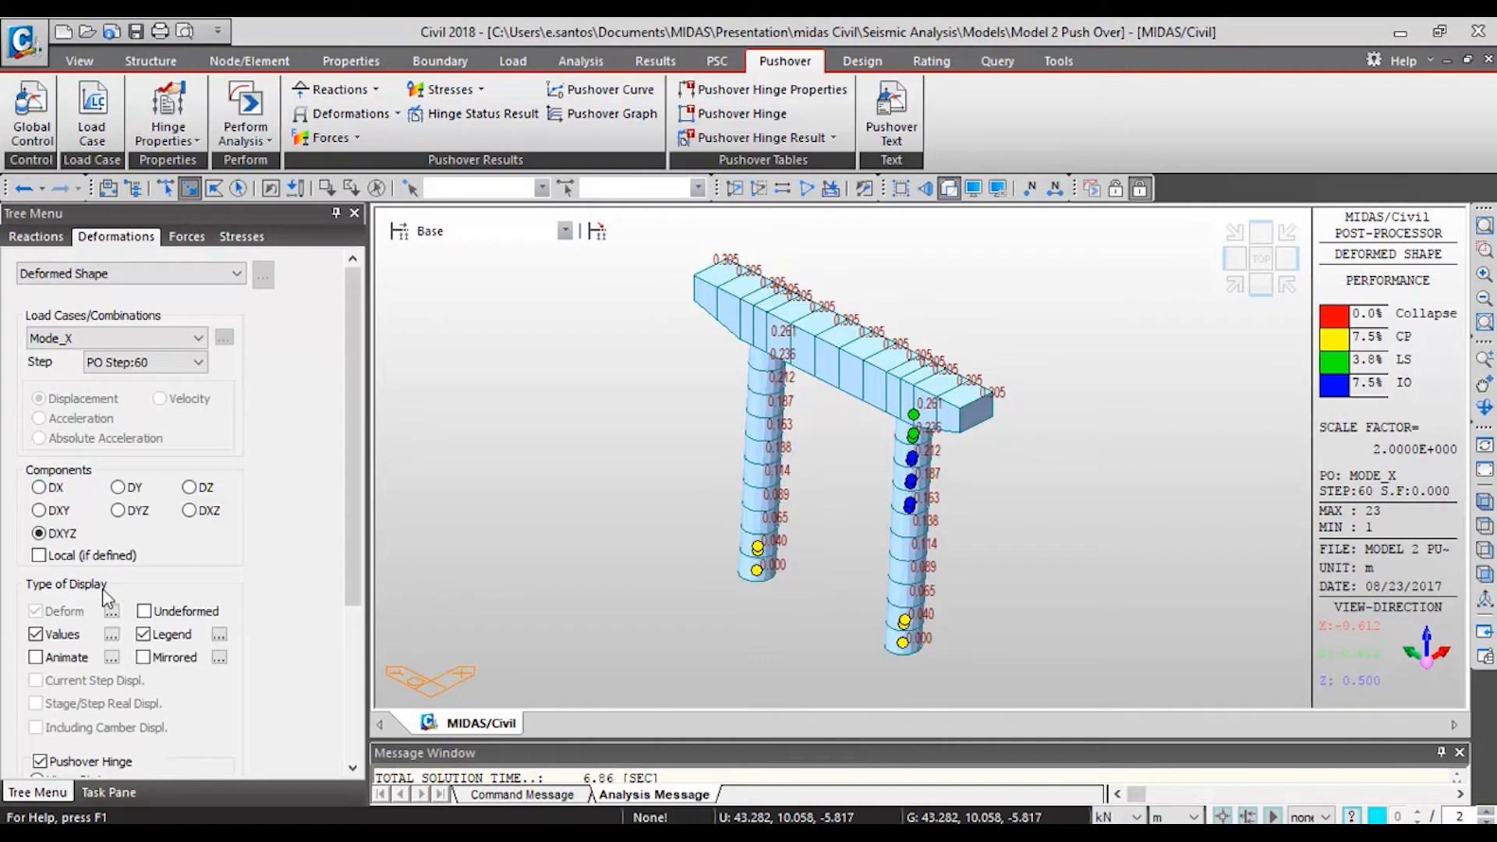
Step: Display the hinge performance on the deformed shape for load case Static_X at PO Step 60
{"action": "left_click", "coordinate": [128, 330]}
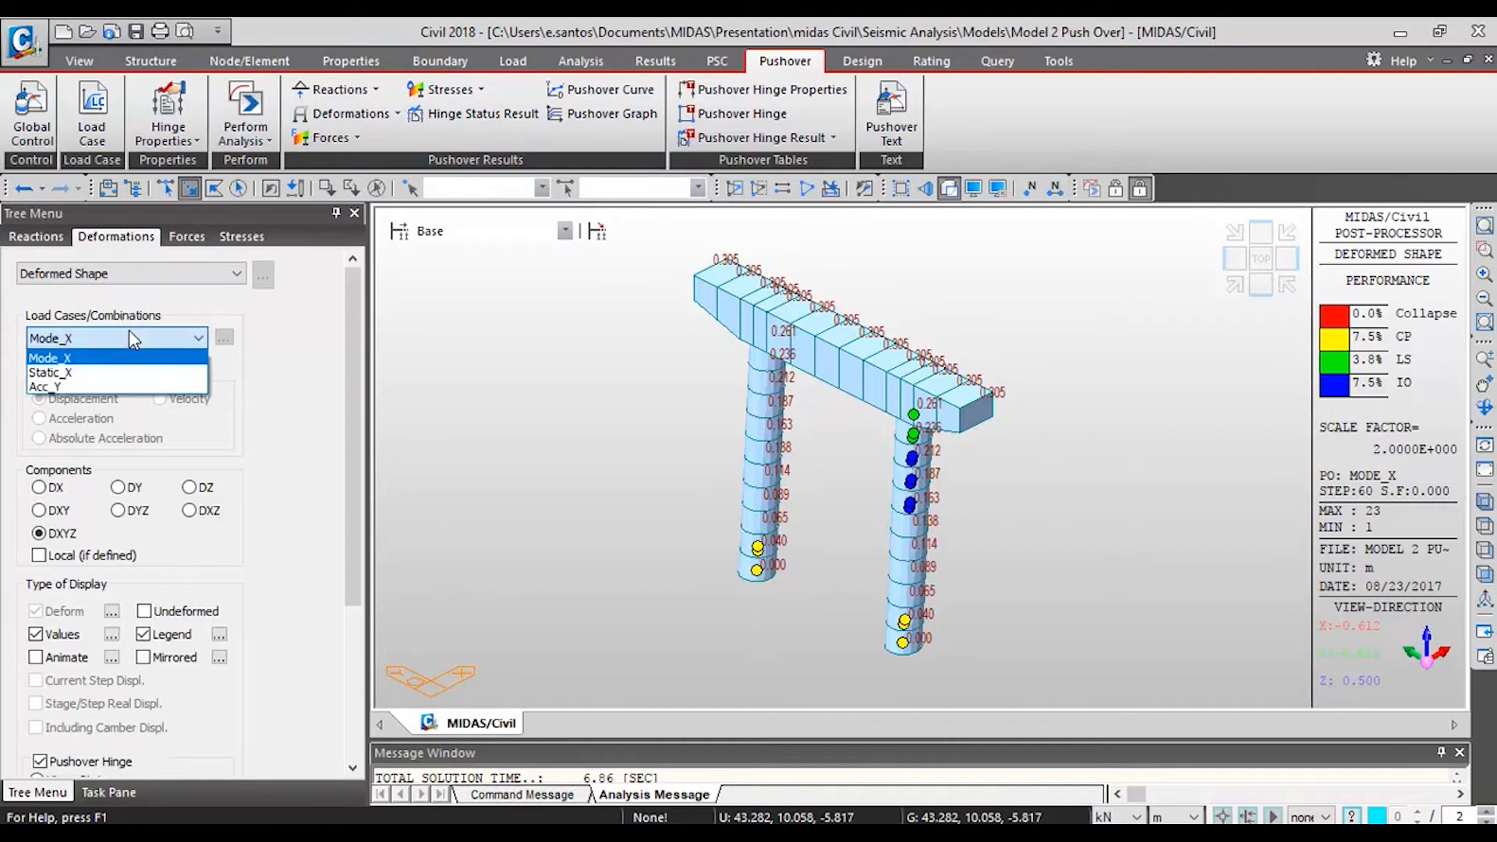
{"action": "left_click", "coordinate": [121, 382]}
{"action": "scroll", "coordinate": [226, 467], "scroll_direction": "down", "scroll_amount": 5}
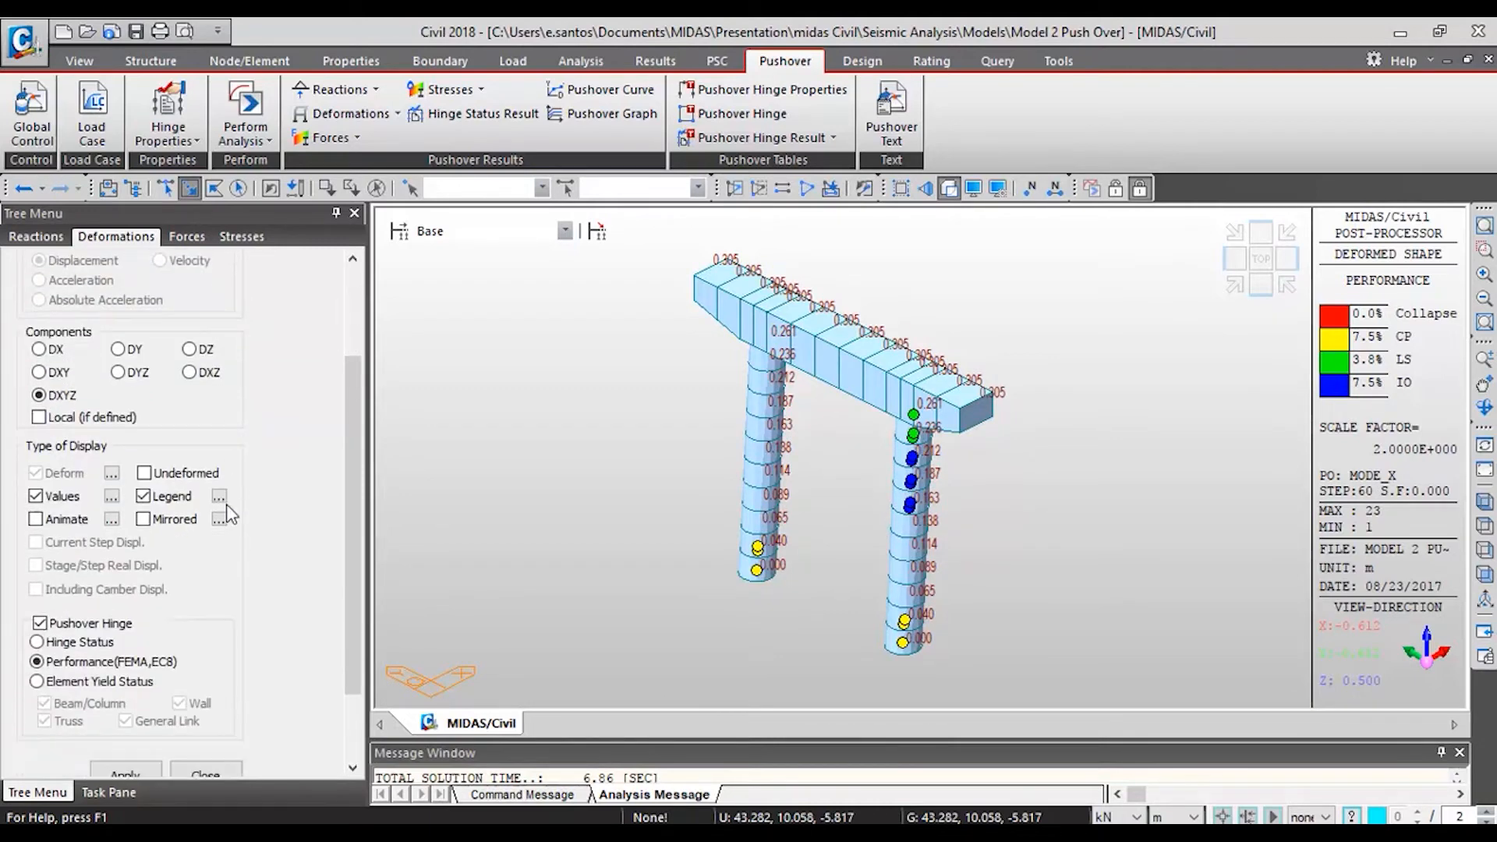
{"action": "left_click", "coordinate": [139, 679]}
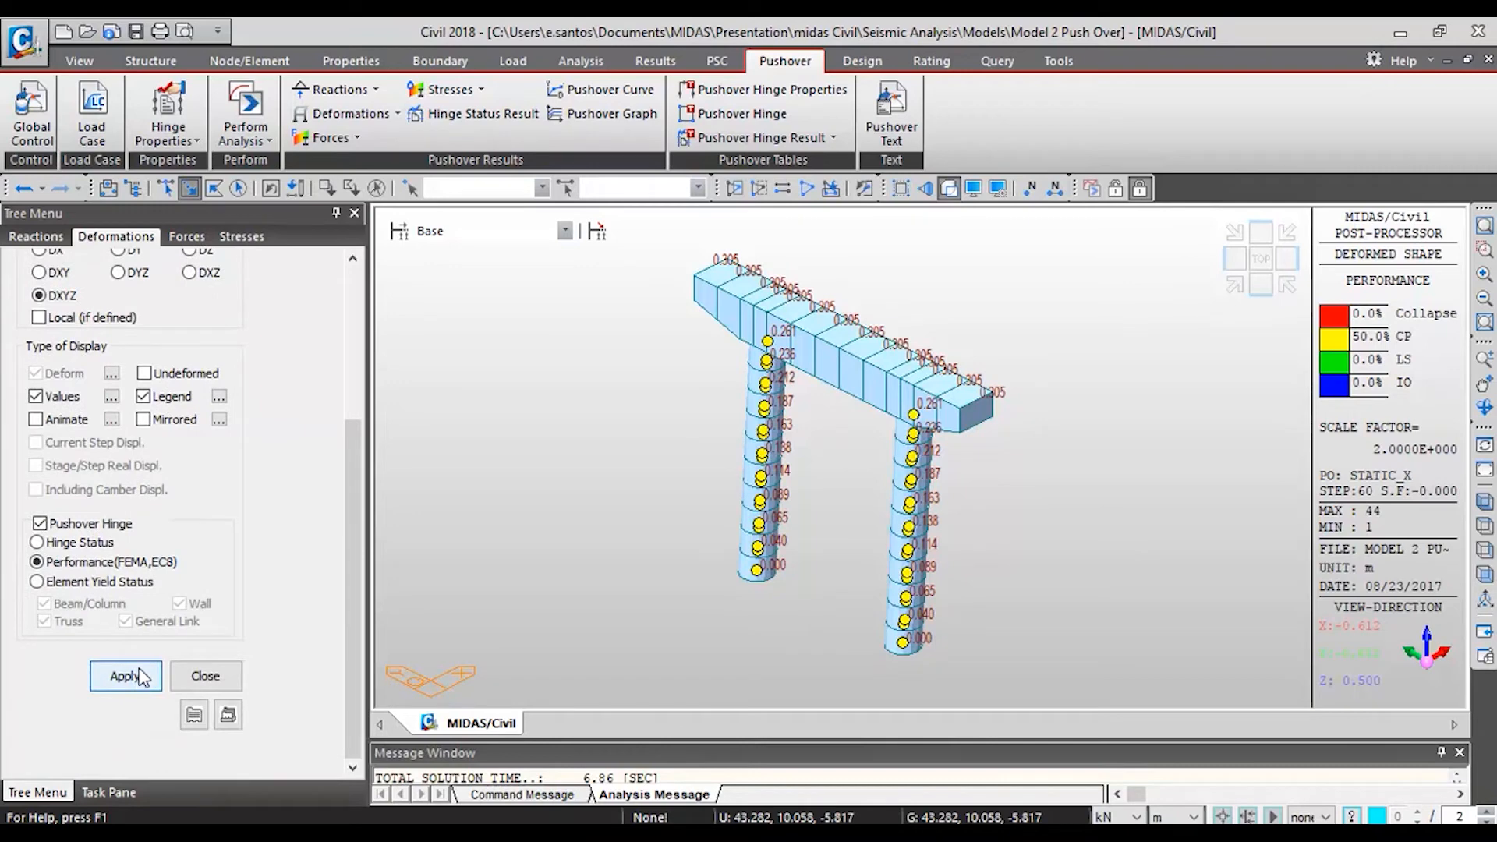
Step: Display the hinge performance on the deformed shape for load case Acc_Y at PO Step 60
{"action": "scroll", "coordinate": [192, 379], "scroll_direction": "up", "scroll_amount": 5}
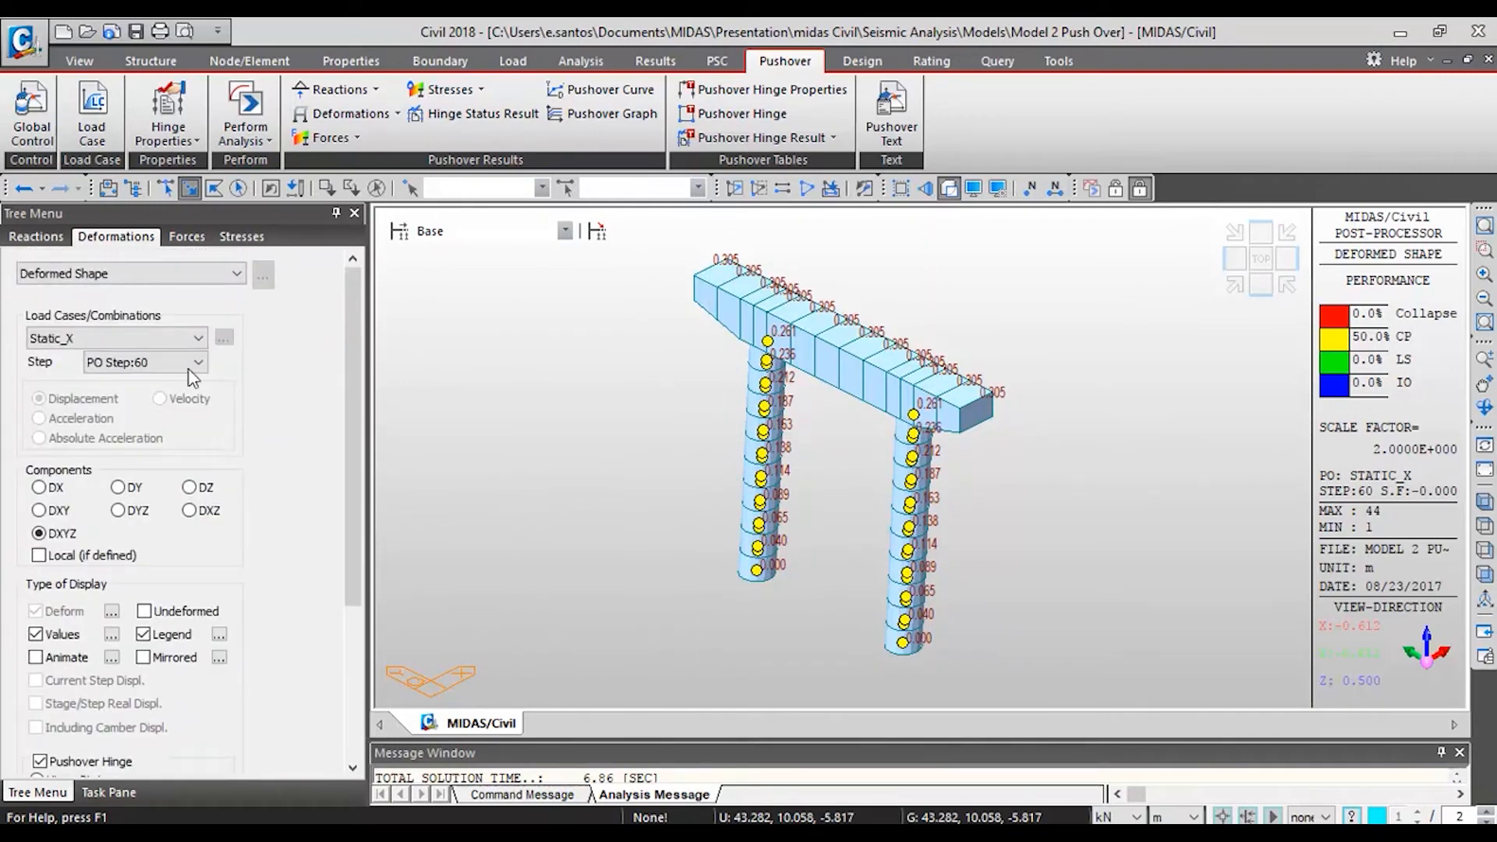
{"action": "left_click", "coordinate": [156, 338]}
{"action": "left_click", "coordinate": [105, 387]}
{"action": "scroll", "coordinate": [325, 465], "scroll_direction": "down", "scroll_amount": 5}
{"action": "left_click", "coordinate": [125, 756]}
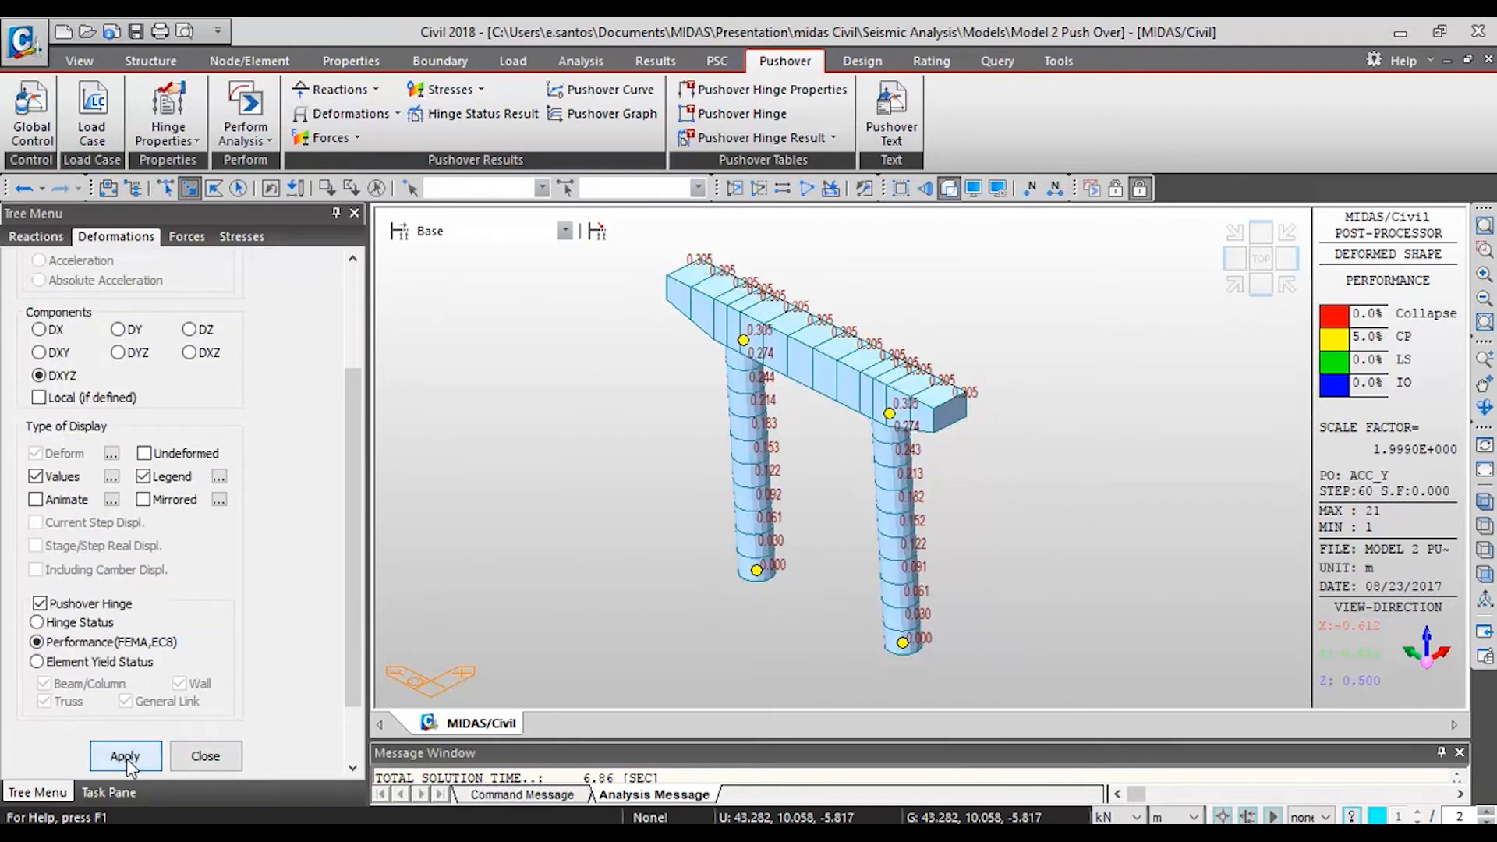
Step: Change the pushover hinge display for Acc_Y from Performance (FEMA, EC8) to Hinge Status
{"action": "scroll", "coordinate": [303, 465], "scroll_direction": "up", "scroll_amount": 4}
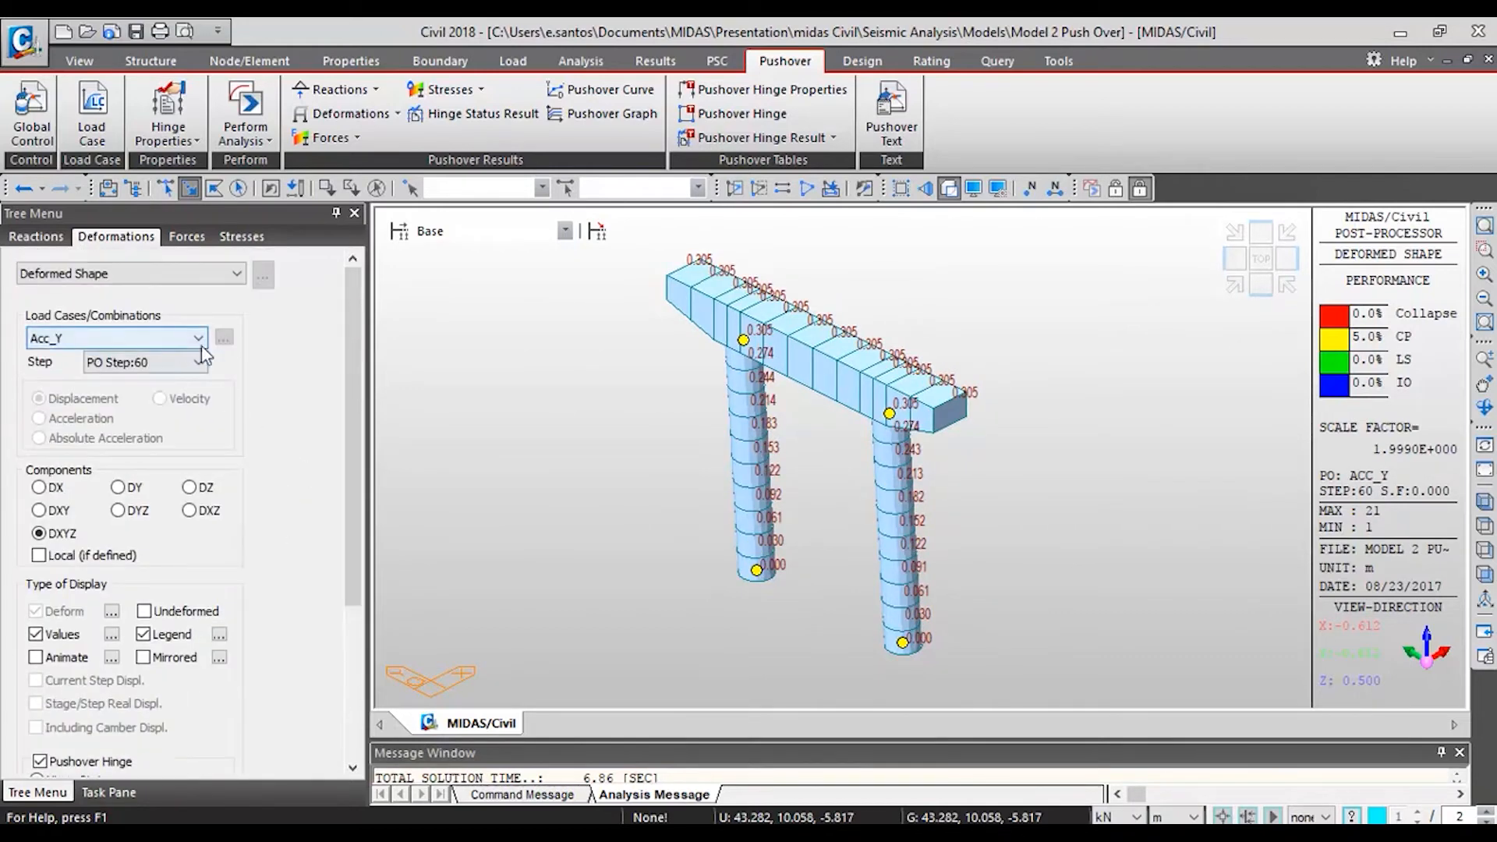
{"action": "scroll", "coordinate": [233, 491], "scroll_direction": "down", "scroll_amount": 3}
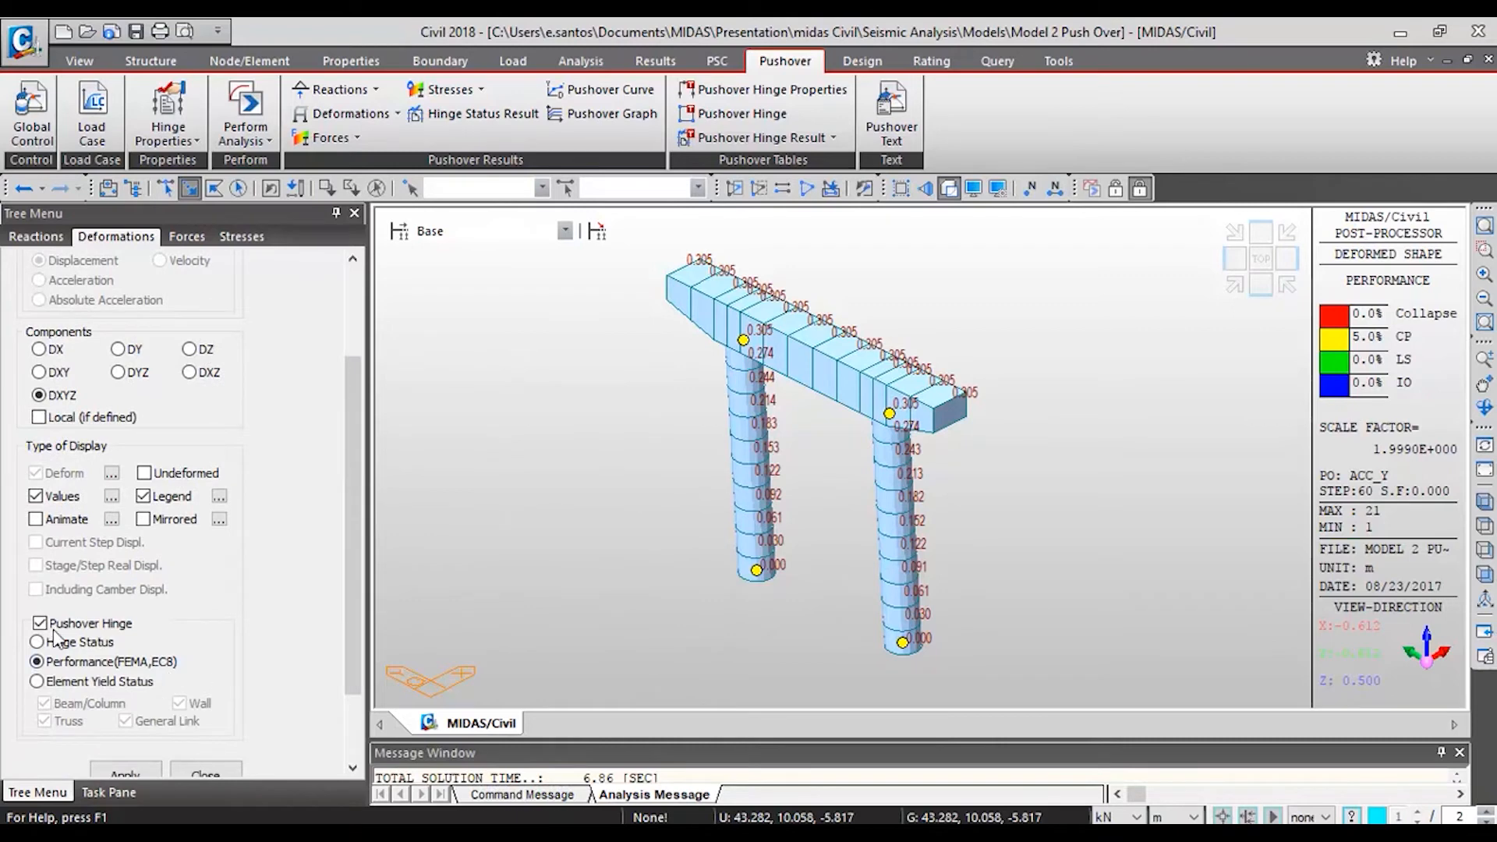
{"action": "left_click", "coordinate": [87, 642]}
{"action": "left_click", "coordinate": [126, 772]}
{"action": "scroll", "coordinate": [158, 389], "scroll_direction": "up", "scroll_amount": 3}
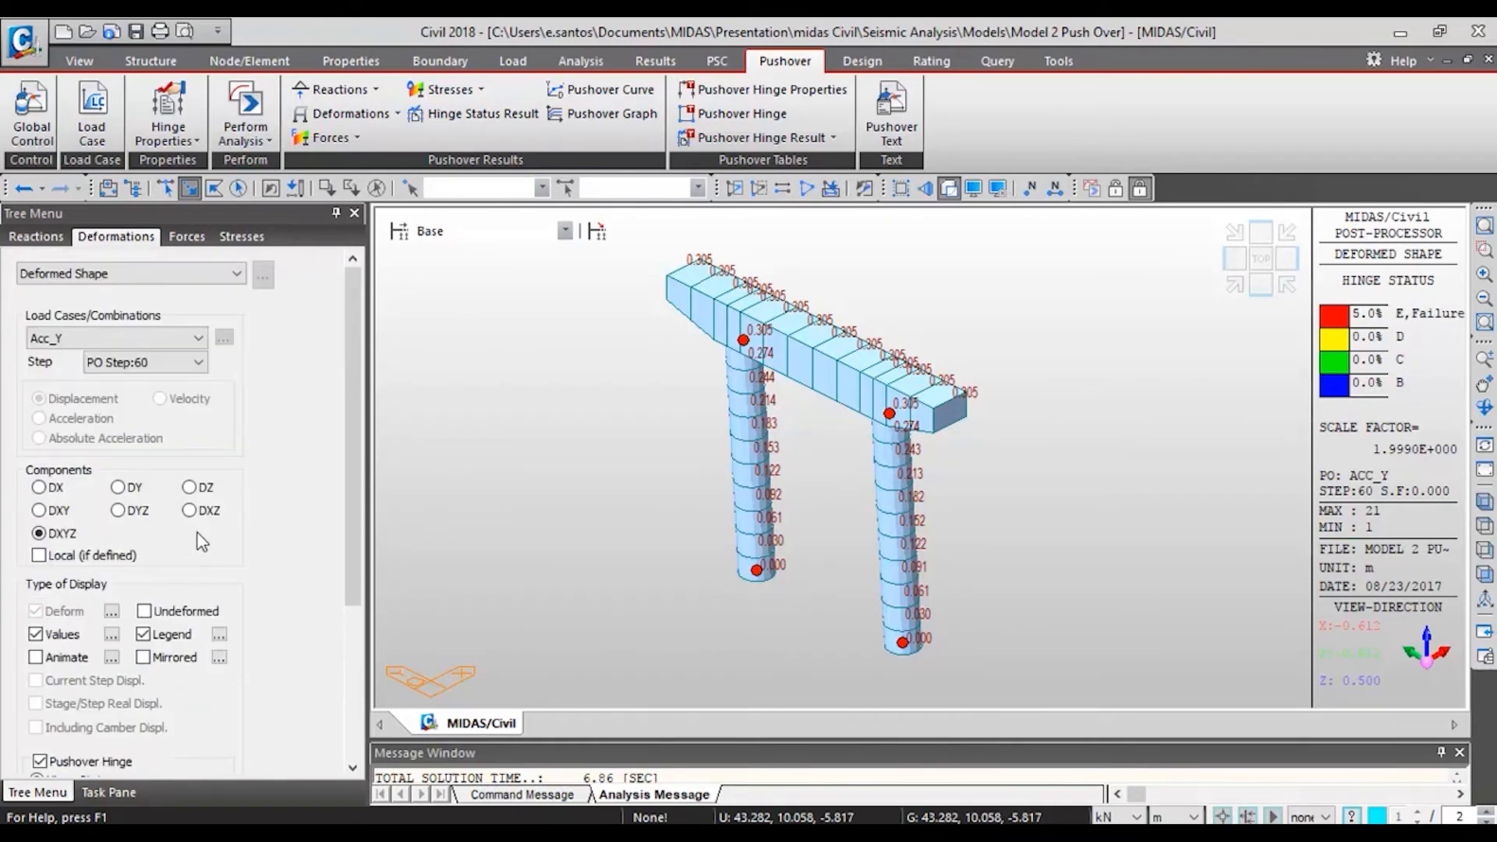
Step: Display the hinge status on the deformed shape for load case Mode_X at PO Step 60
{"action": "left_click", "coordinate": [159, 338]}
{"action": "left_click", "coordinate": [148, 369]}
{"action": "scroll", "coordinate": [156, 468], "scroll_direction": "down", "scroll_amount": 3}
{"action": "left_click", "coordinate": [125, 676]}
{"action": "scroll", "coordinate": [156, 592], "scroll_direction": "up", "scroll_amount": 5}
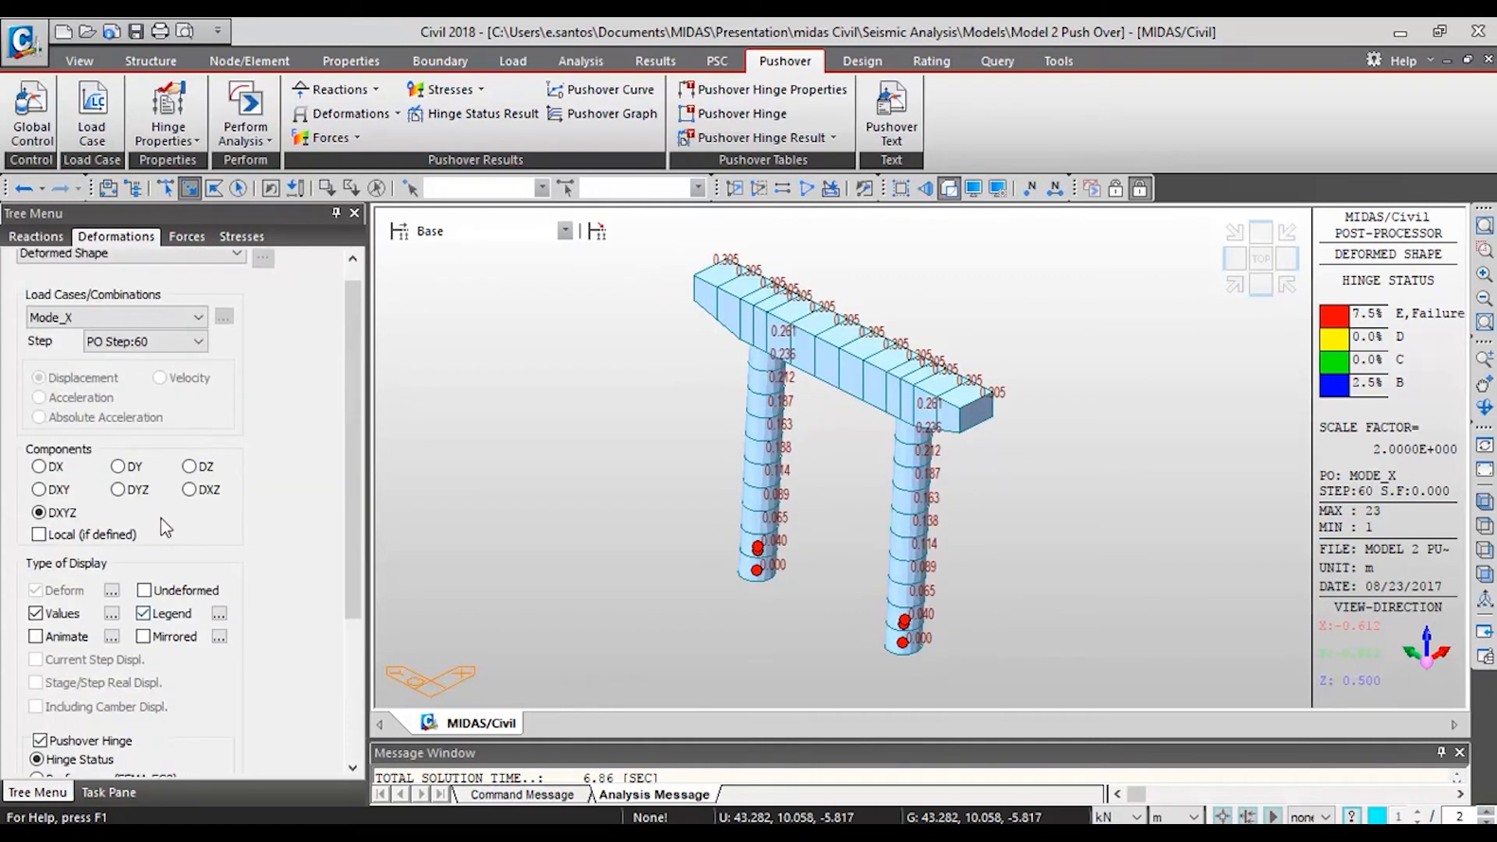
Step: Examine the Mode_X hinge status on the deformed shape at PO Step 34 and PO Step 37
{"action": "left_click", "coordinate": [156, 362]}
{"action": "left_click", "coordinate": [133, 409]}
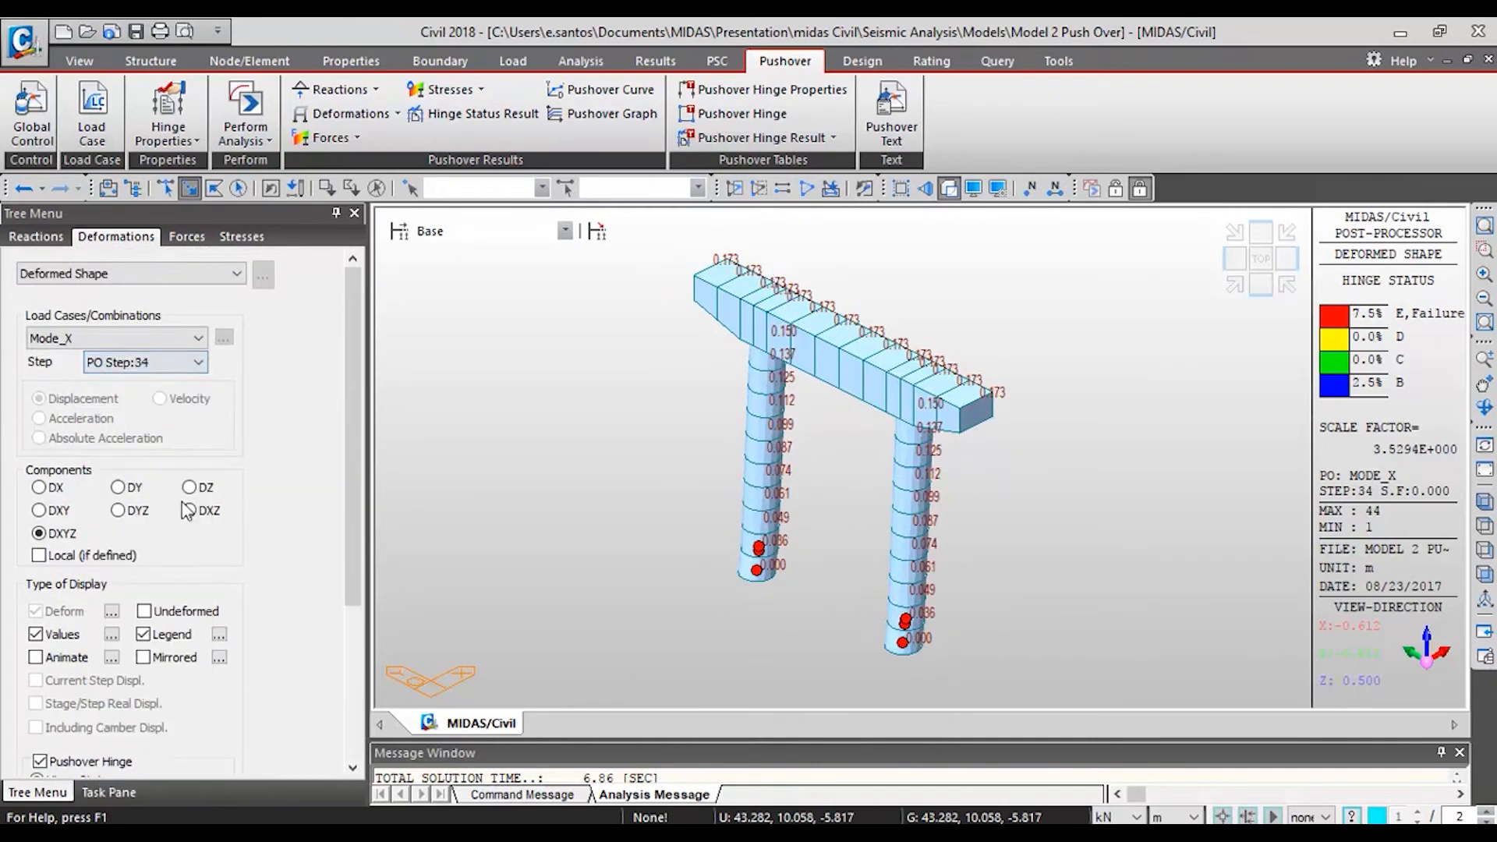
{"action": "scroll", "coordinate": [234, 584], "scroll_direction": "down", "scroll_amount": 5}
{"action": "left_click", "coordinate": [134, 680]}
{"action": "scroll", "coordinate": [222, 573], "scroll_direction": "up", "scroll_amount": 1}
{"action": "scroll", "coordinate": [224, 575], "scroll_direction": "up", "scroll_amount": 5}
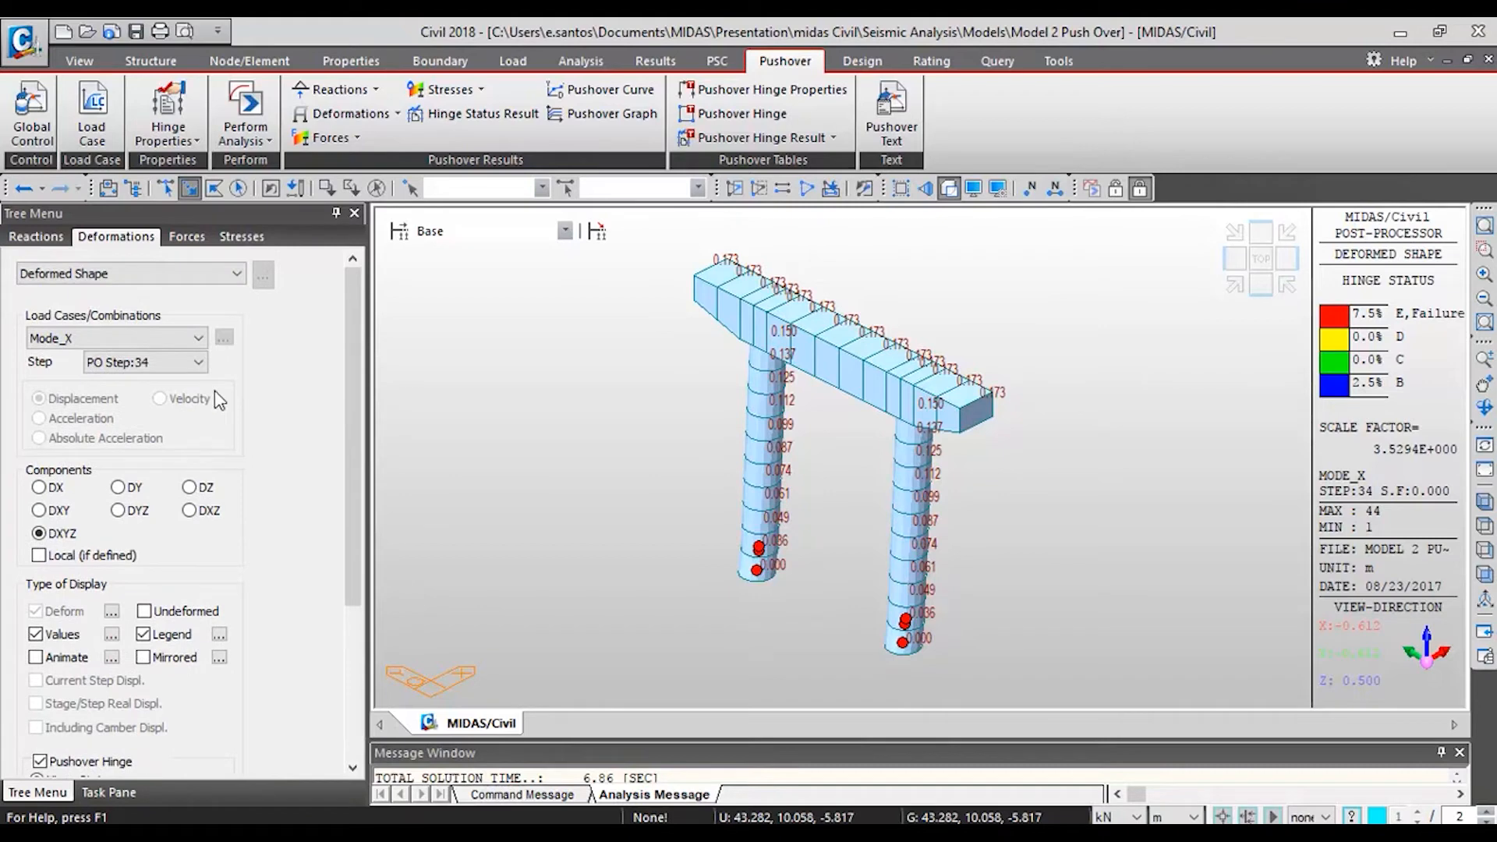
{"action": "left_click", "coordinate": [195, 361]}
{"action": "left_click", "coordinate": [148, 460]}
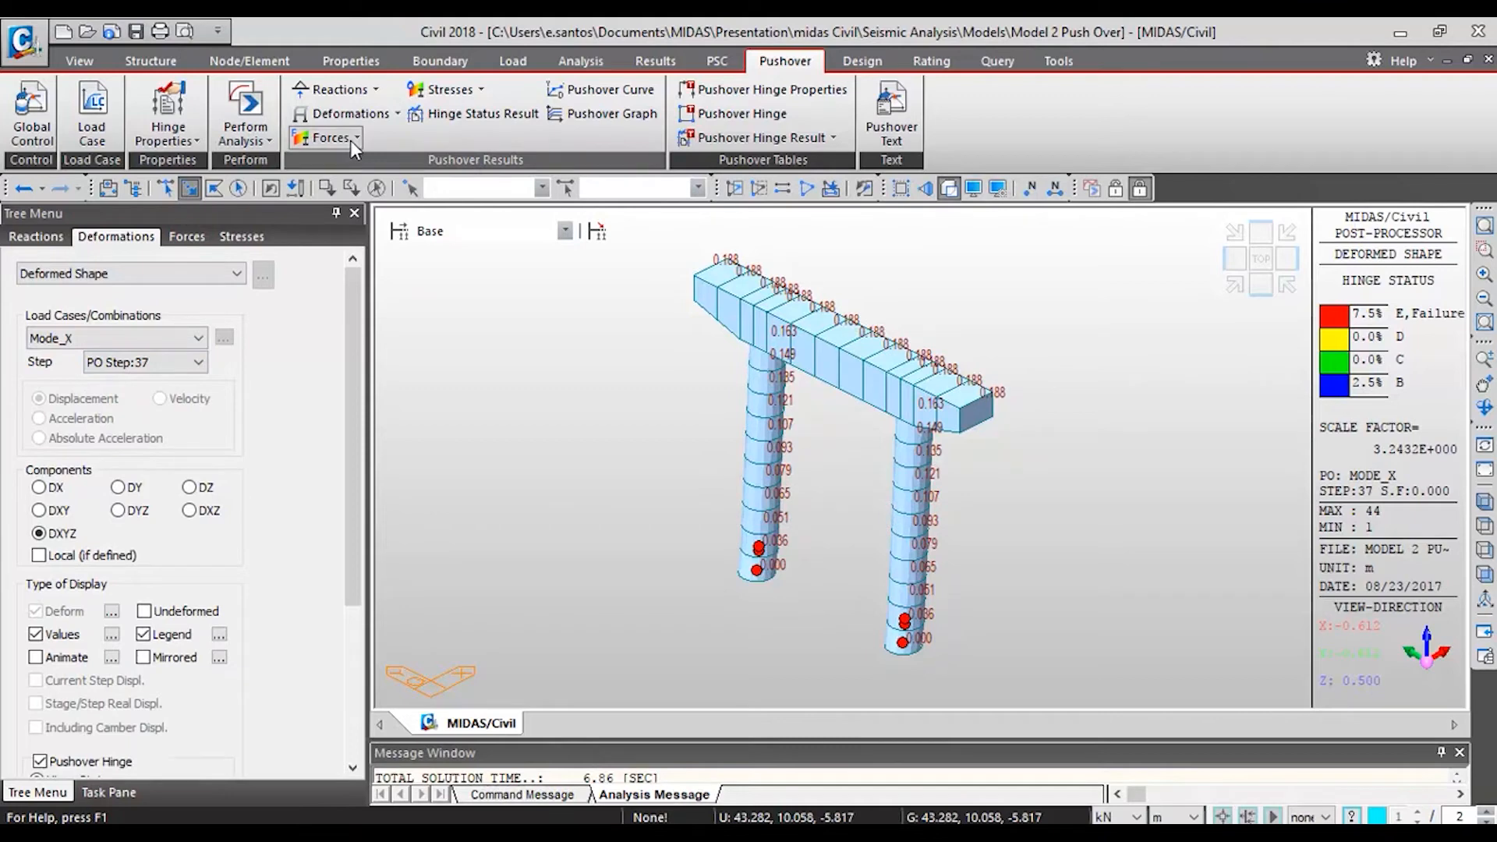
Step: Compare the base shear vs. displacement pushover curves of Mode_X, Static_X and Acc_Y, and return to Mode_X
{"action": "left_click", "coordinate": [601, 89]}
{"action": "left_click_drag", "start_coordinate": [645, 81], "coordinate": [680, 39]}
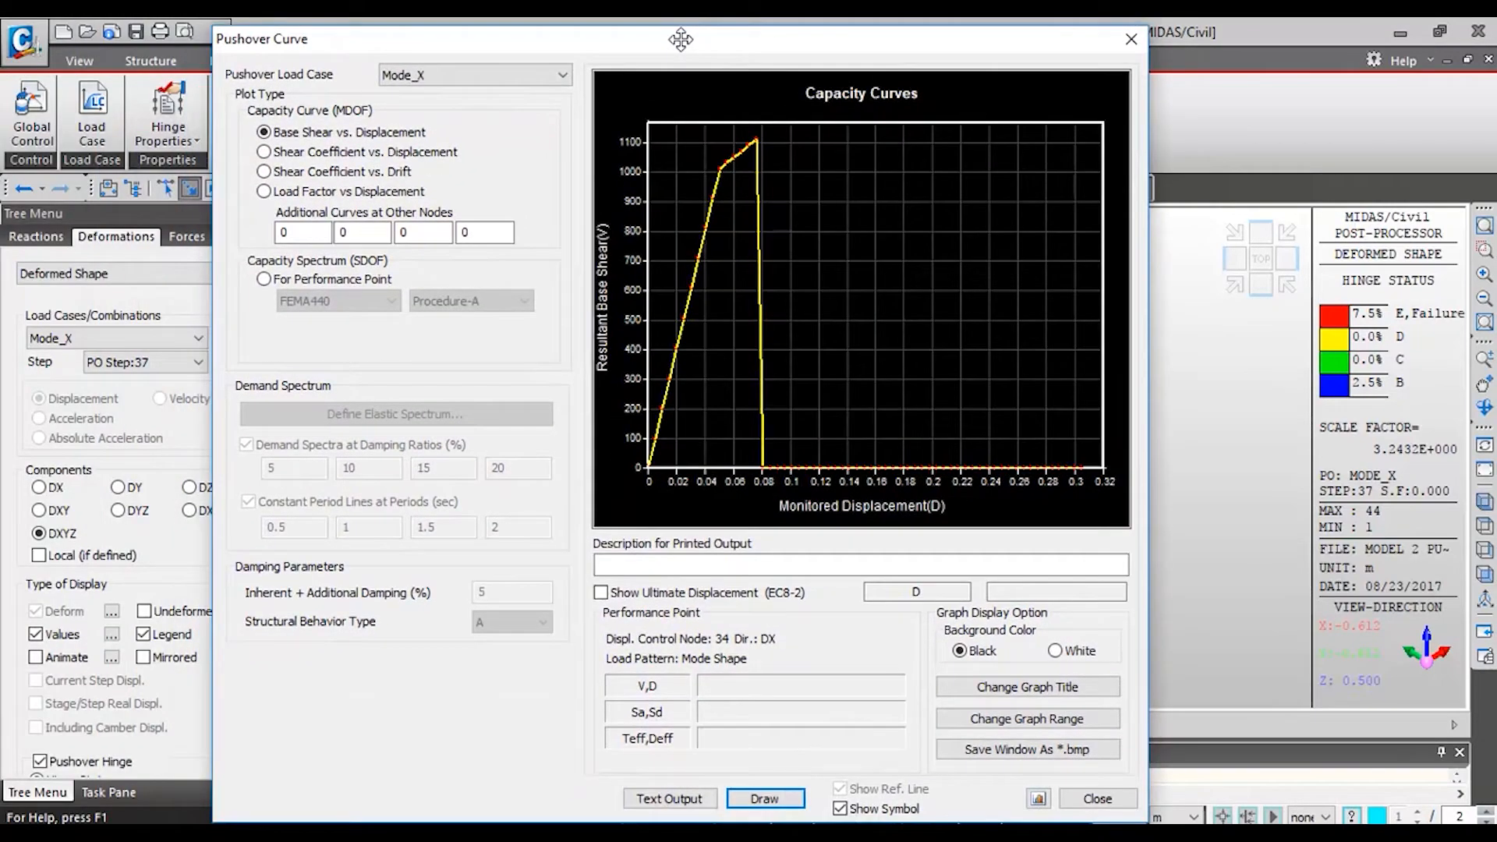
{"action": "left_click", "coordinate": [557, 75]}
{"action": "left_click", "coordinate": [496, 108]}
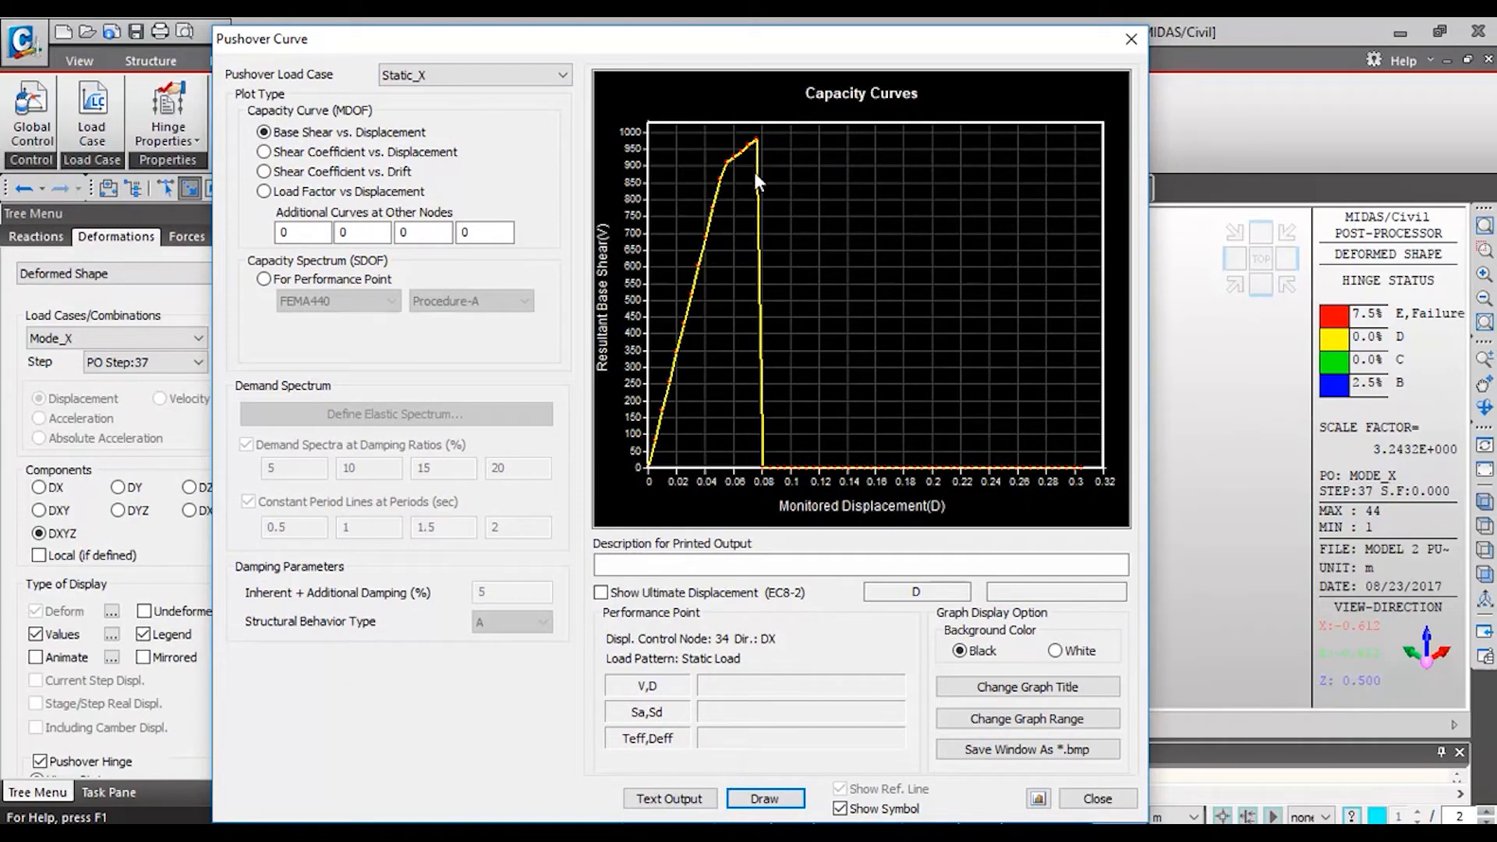
{"action": "left_click", "coordinate": [446, 76]}
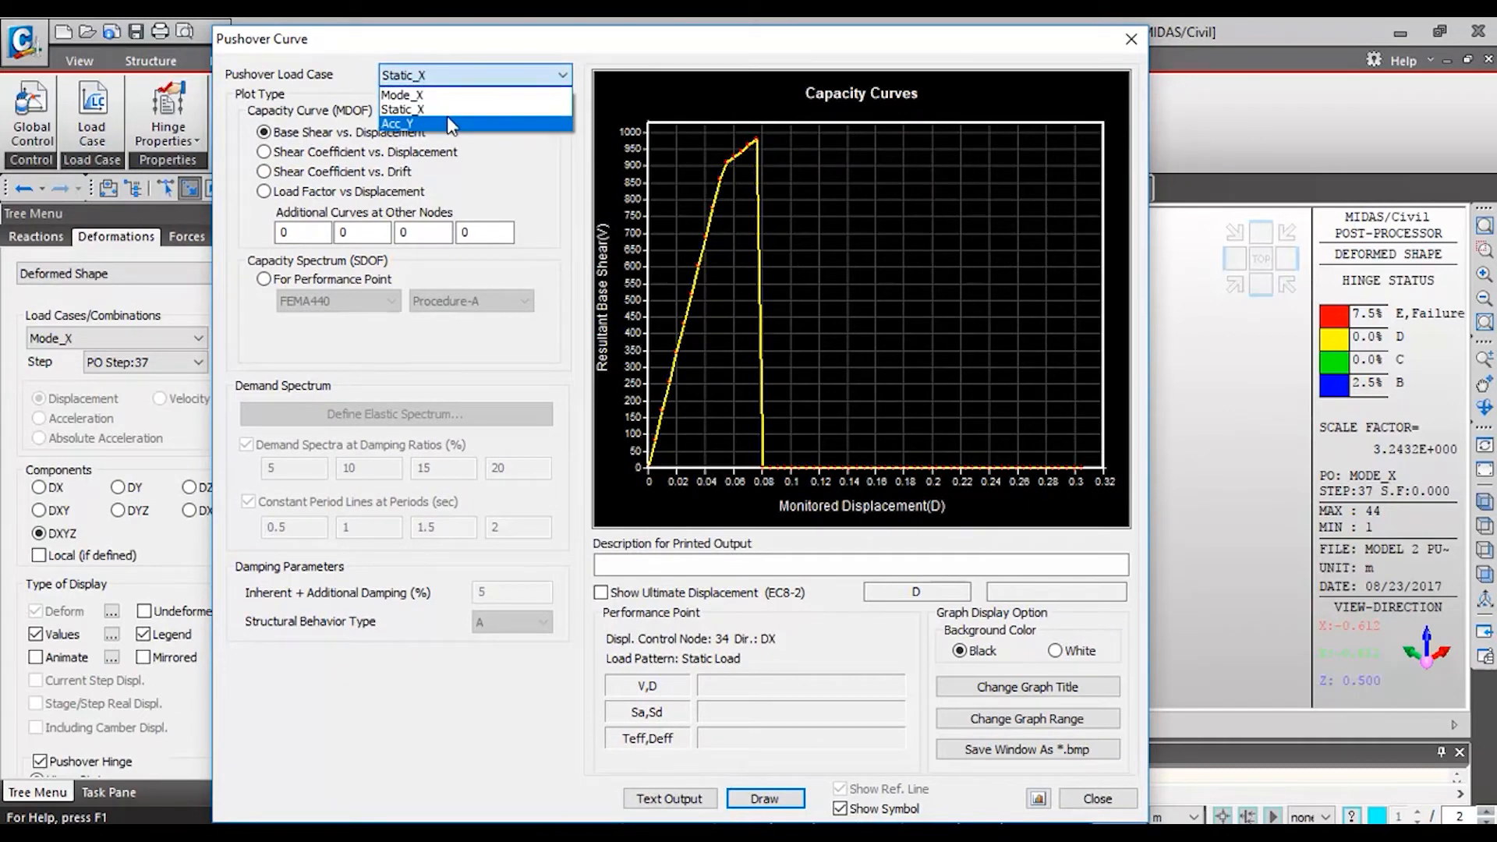
{"action": "left_click", "coordinate": [448, 121]}
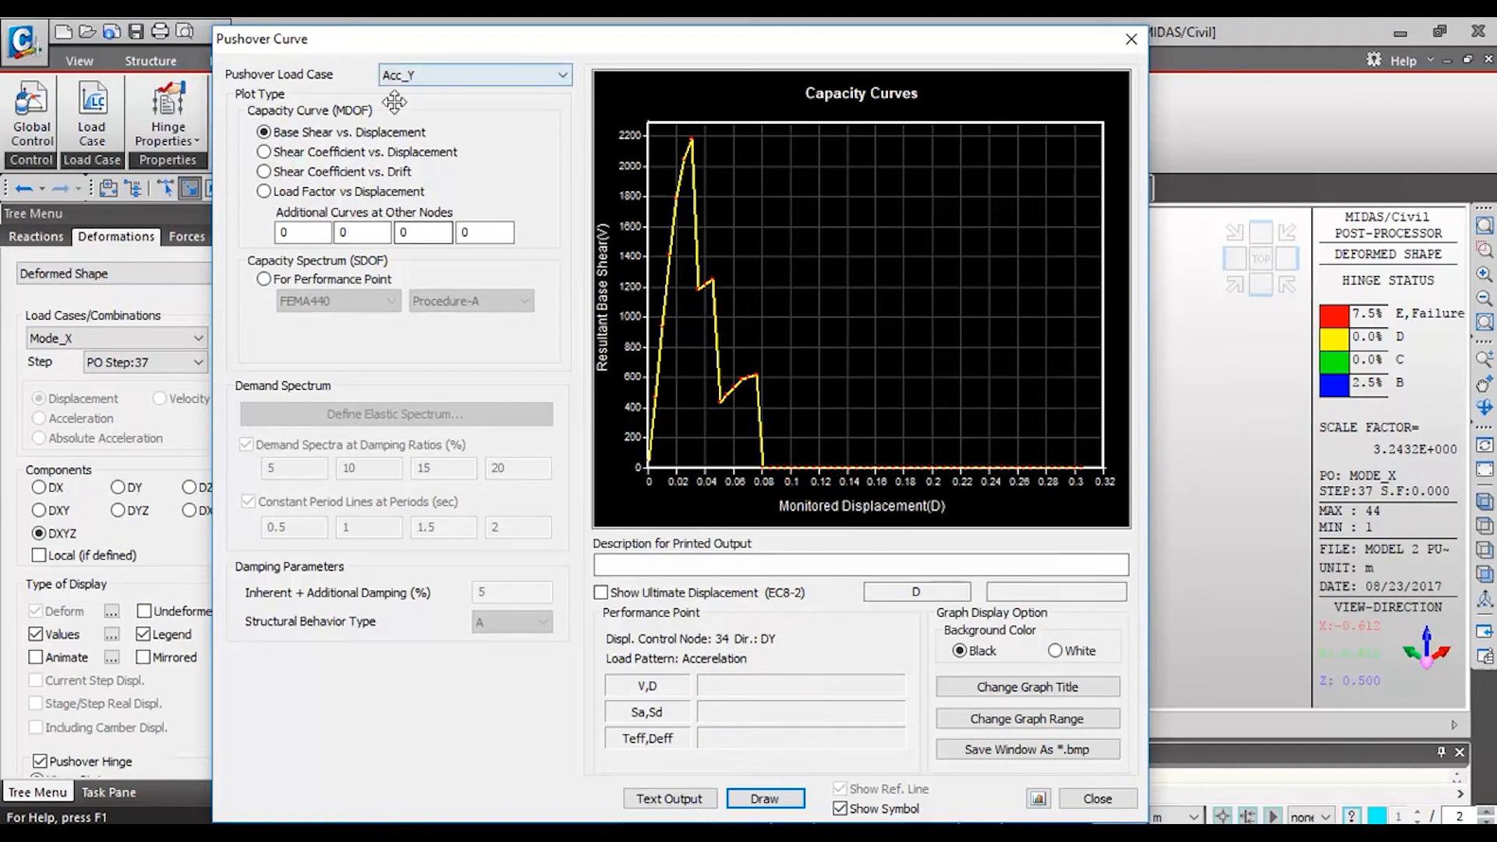
{"action": "left_click", "coordinate": [437, 76]}
{"action": "left_click", "coordinate": [464, 117]}
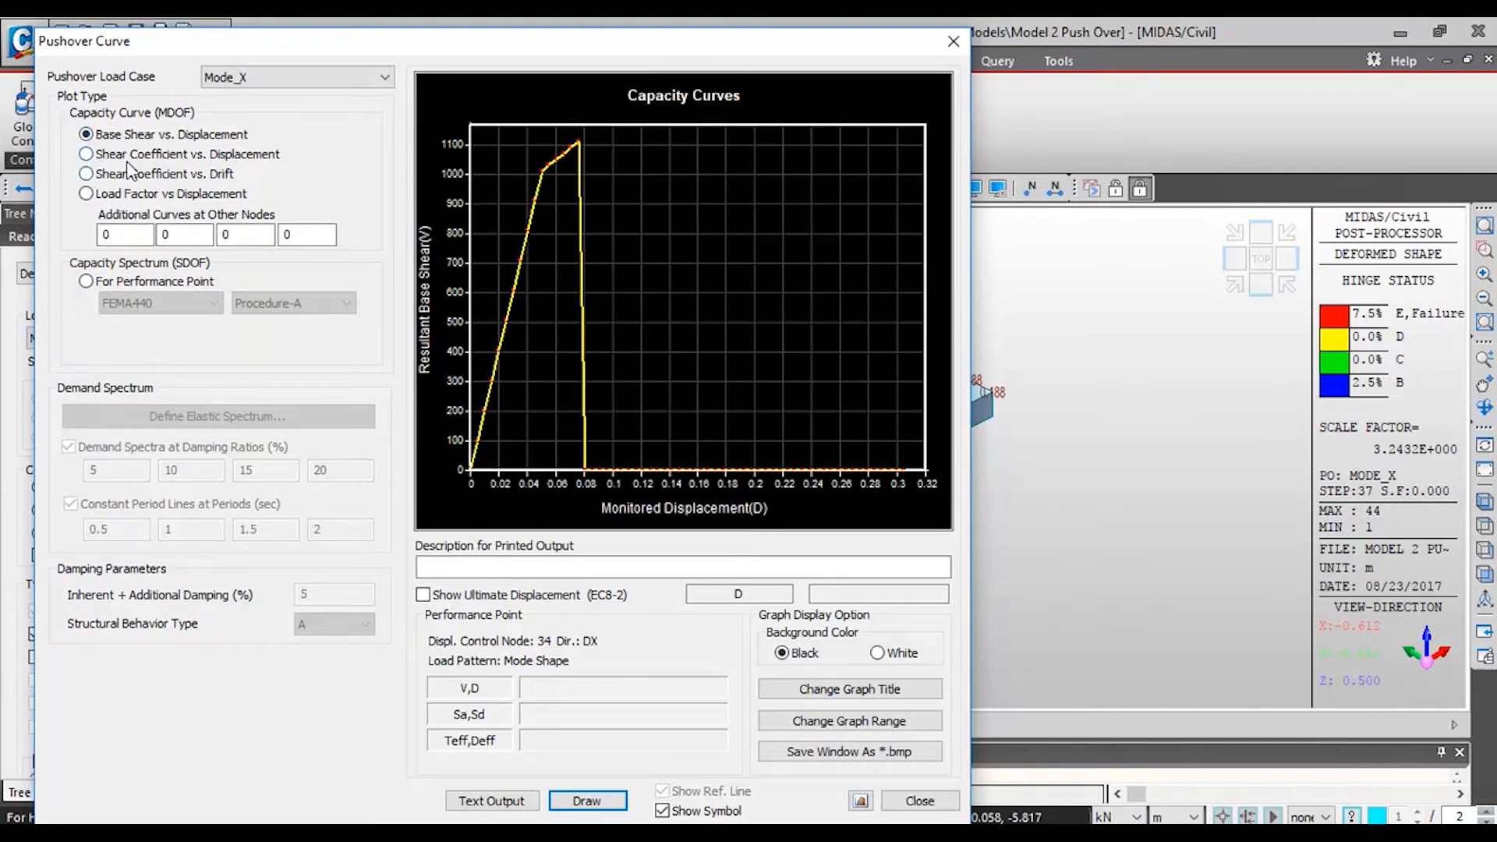
Step: View the Mode_X capacity curve as shear coefficient vs. displacement, shear coefficient vs. drift and load factor vs. displacement
{"action": "left_click", "coordinate": [87, 155]}
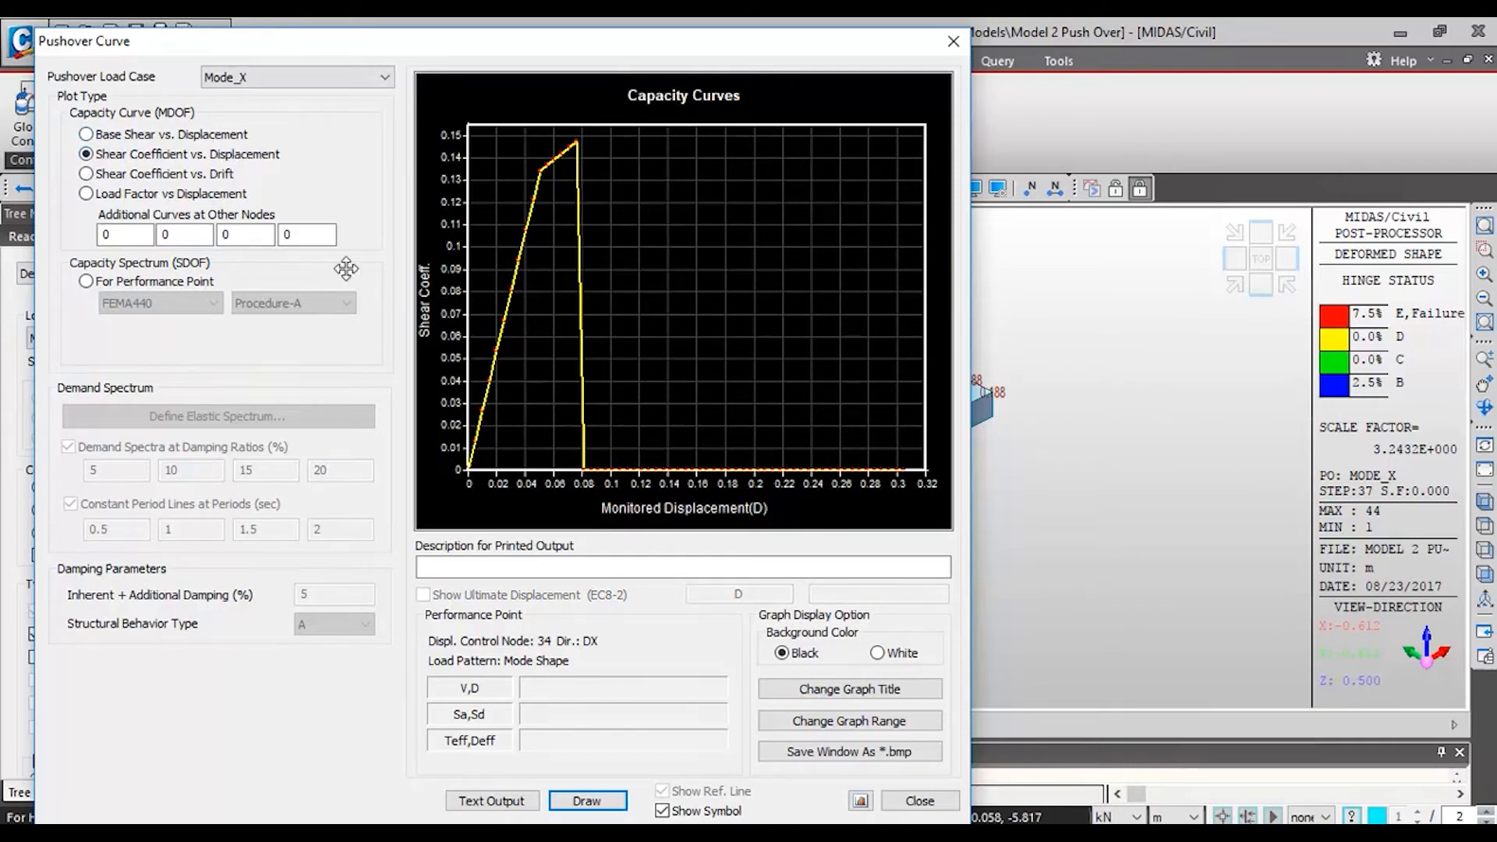
{"action": "left_click", "coordinate": [186, 176]}
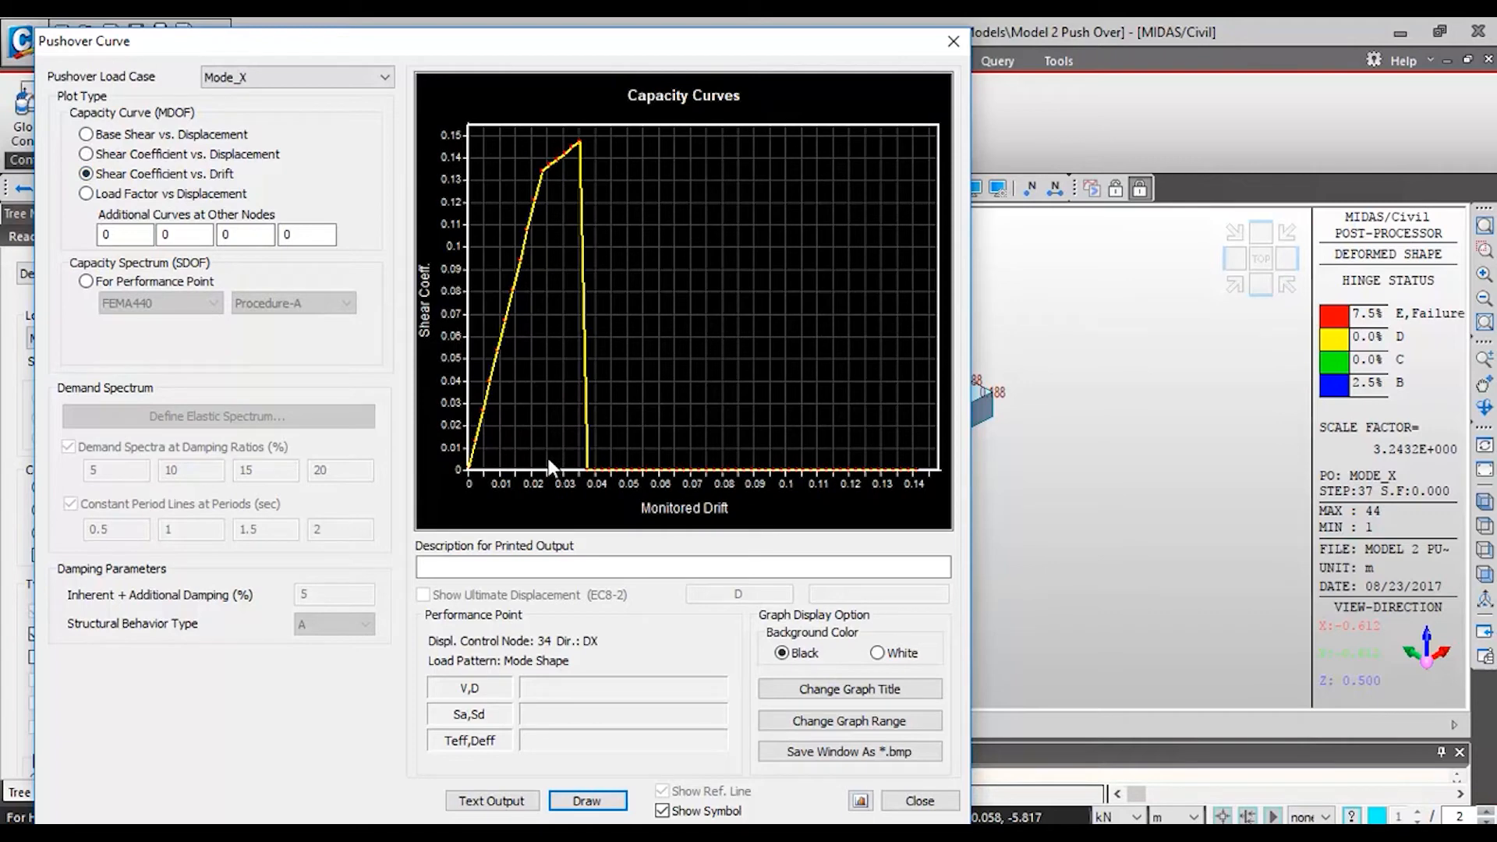
{"action": "left_click", "coordinate": [186, 197]}
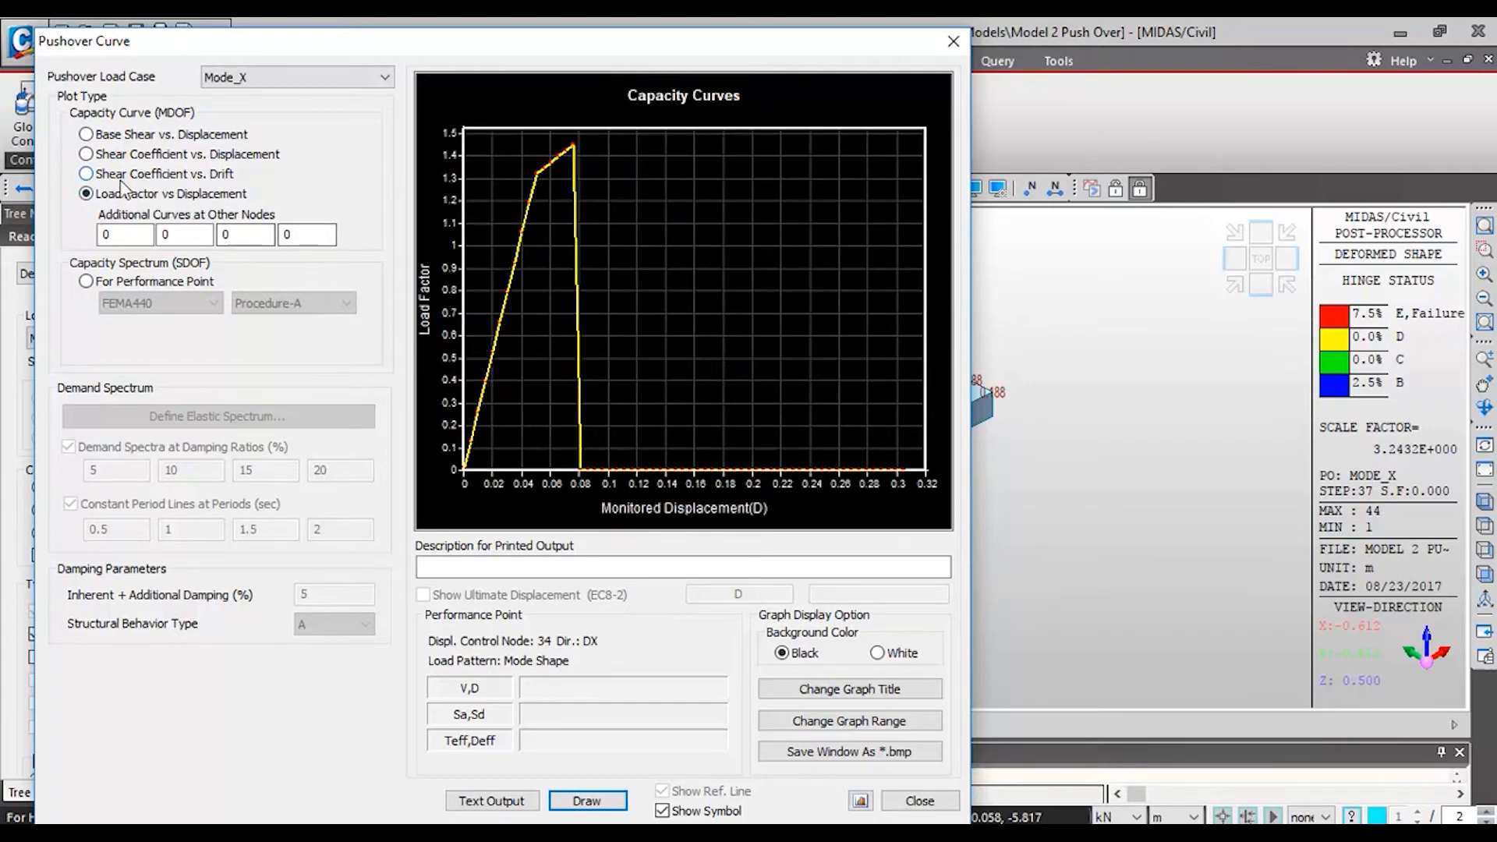
Step: Plot the Mode_X capacity spectrum for the performance point against an AASHTO-LRFD6th(2012) design spectrum, site class A, maximum period 6 sec
{"action": "left_click", "coordinate": [86, 281]}
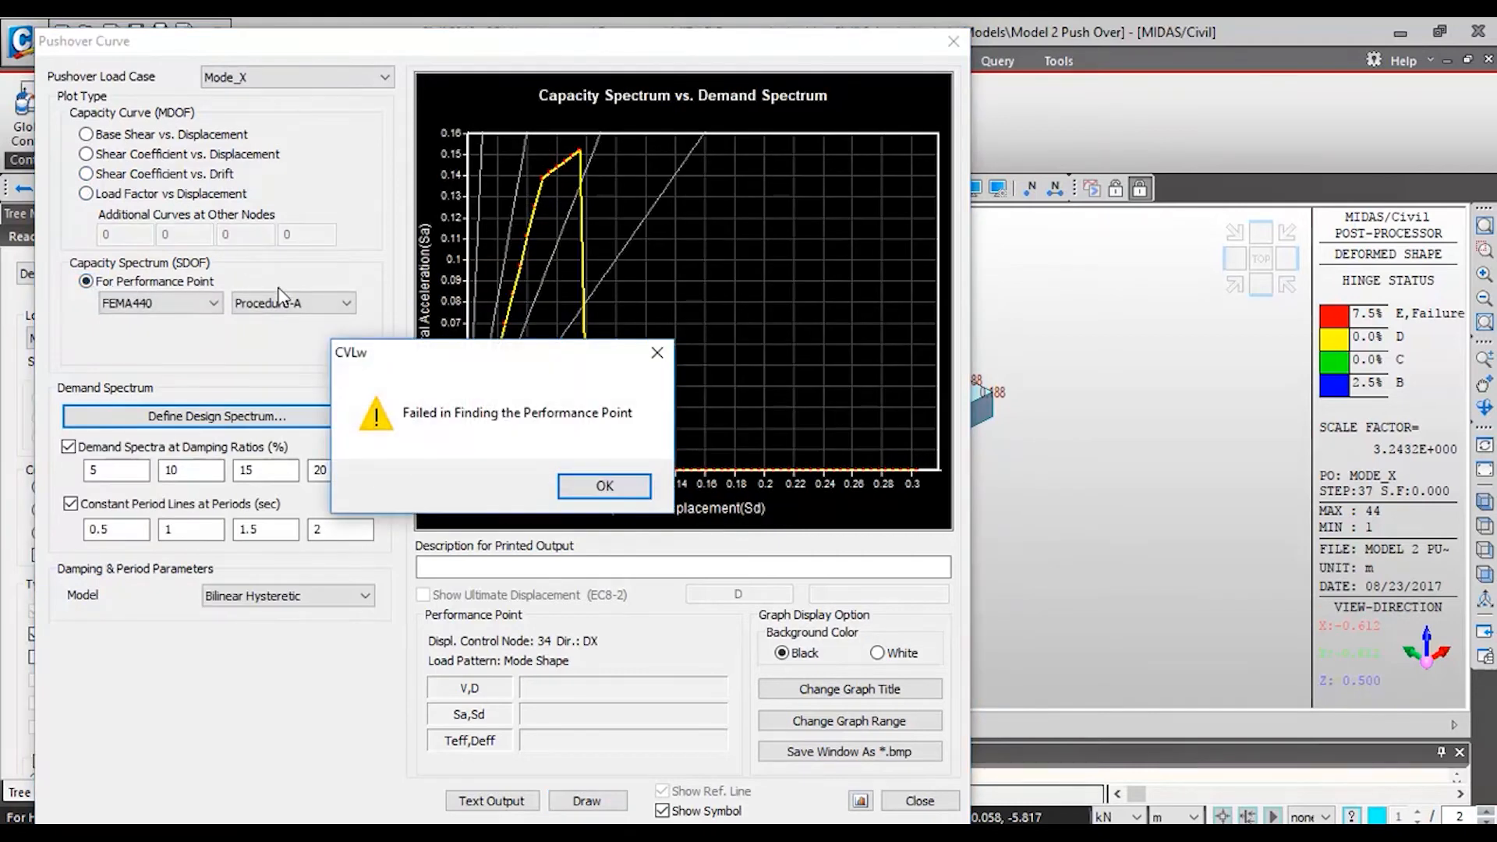
{"action": "left_click", "coordinate": [586, 491]}
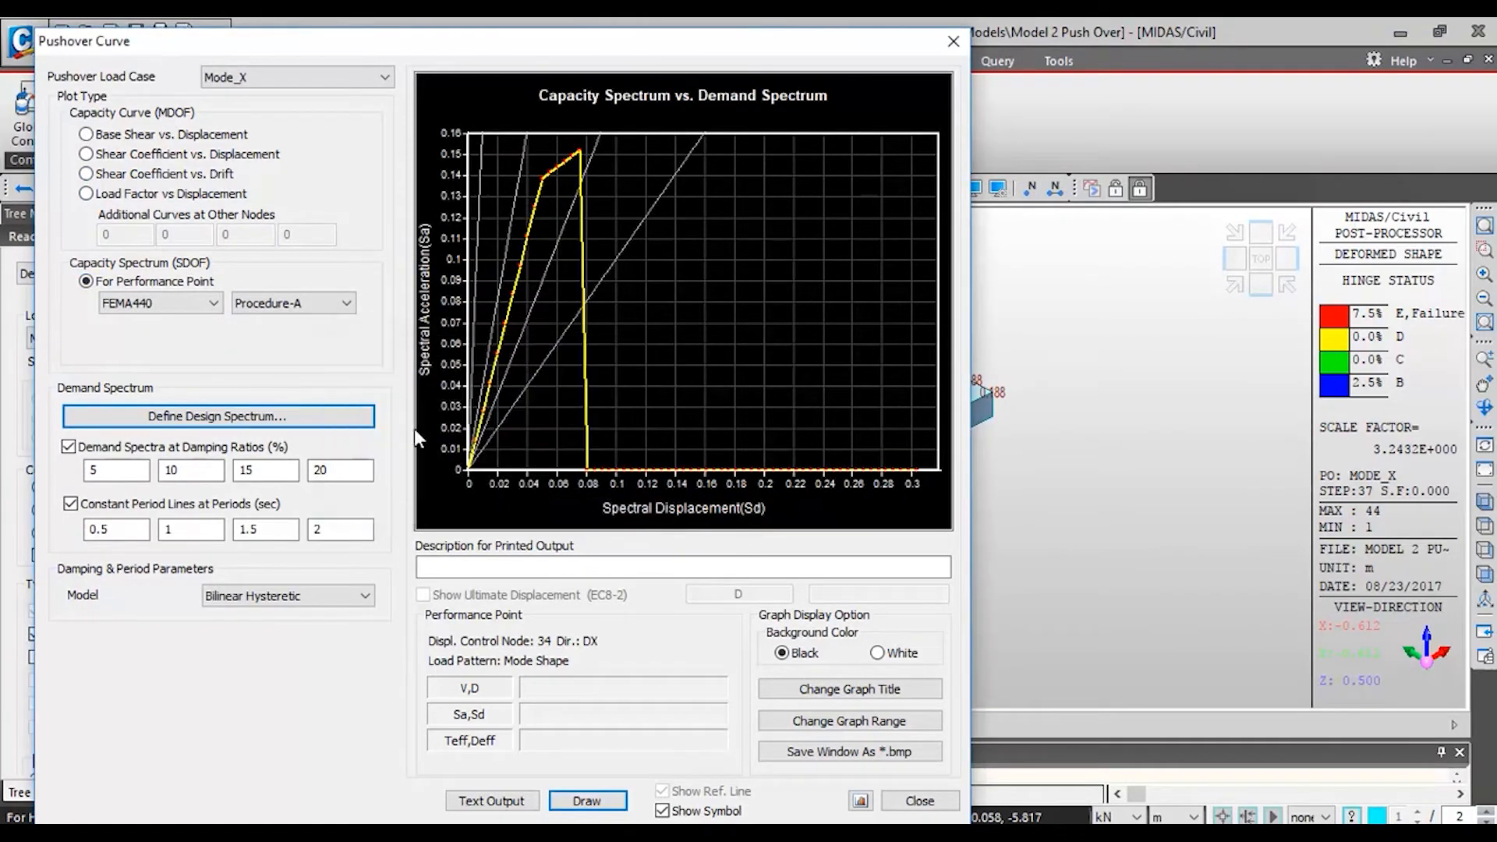
{"action": "left_click", "coordinate": [262, 411]}
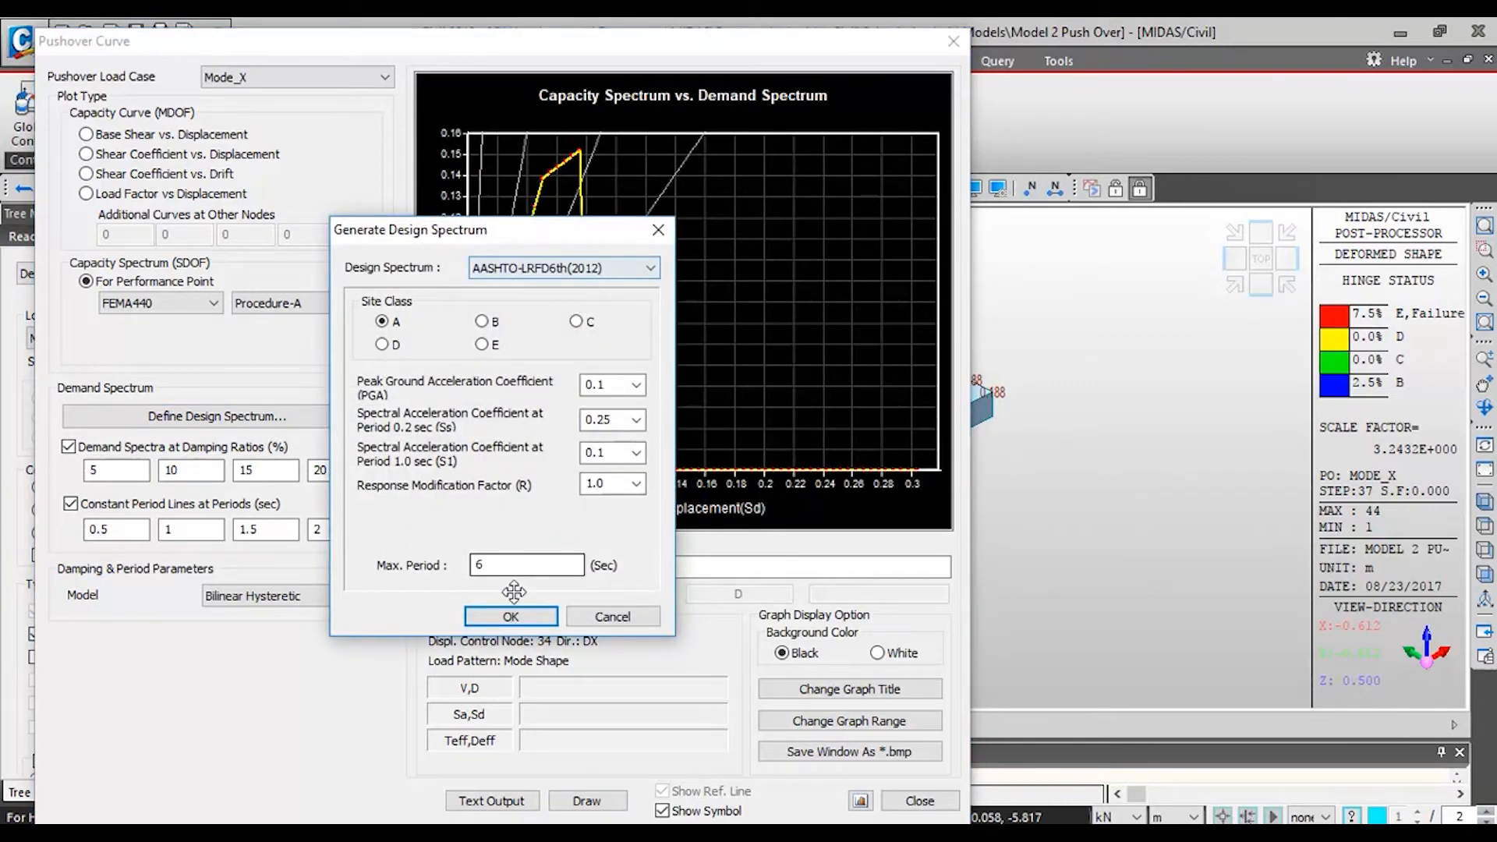
{"action": "left_click", "coordinate": [512, 618]}
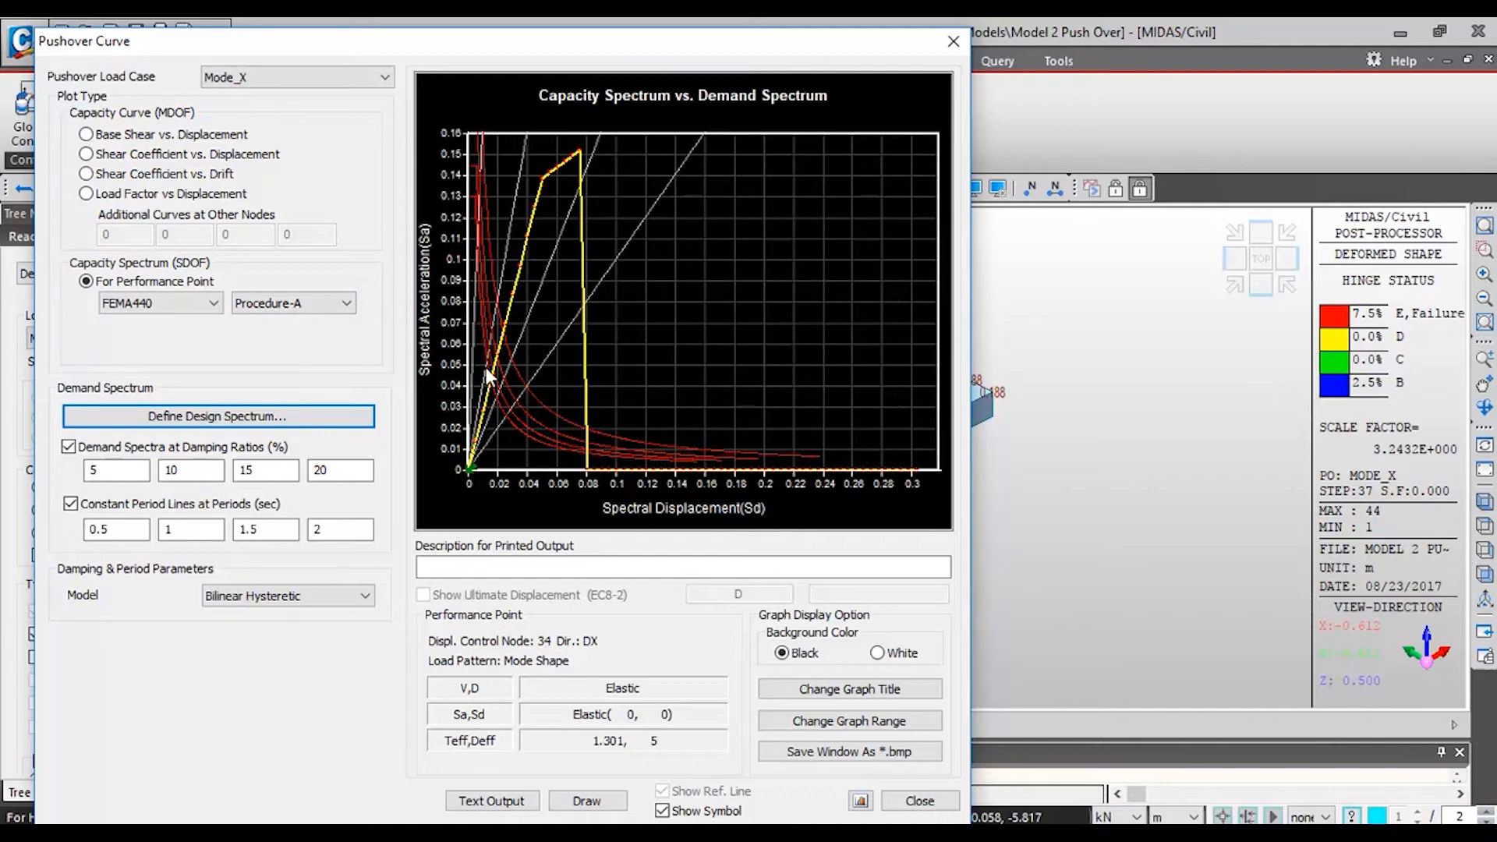
Step: Set the fourth demand spectrum damping ratio to 25% and regenerate the design spectrum
{"action": "left_click", "coordinate": [339, 474]}
{"action": "left_click", "coordinate": [321, 471]}
{"action": "double_click", "coordinate": [337, 471]}
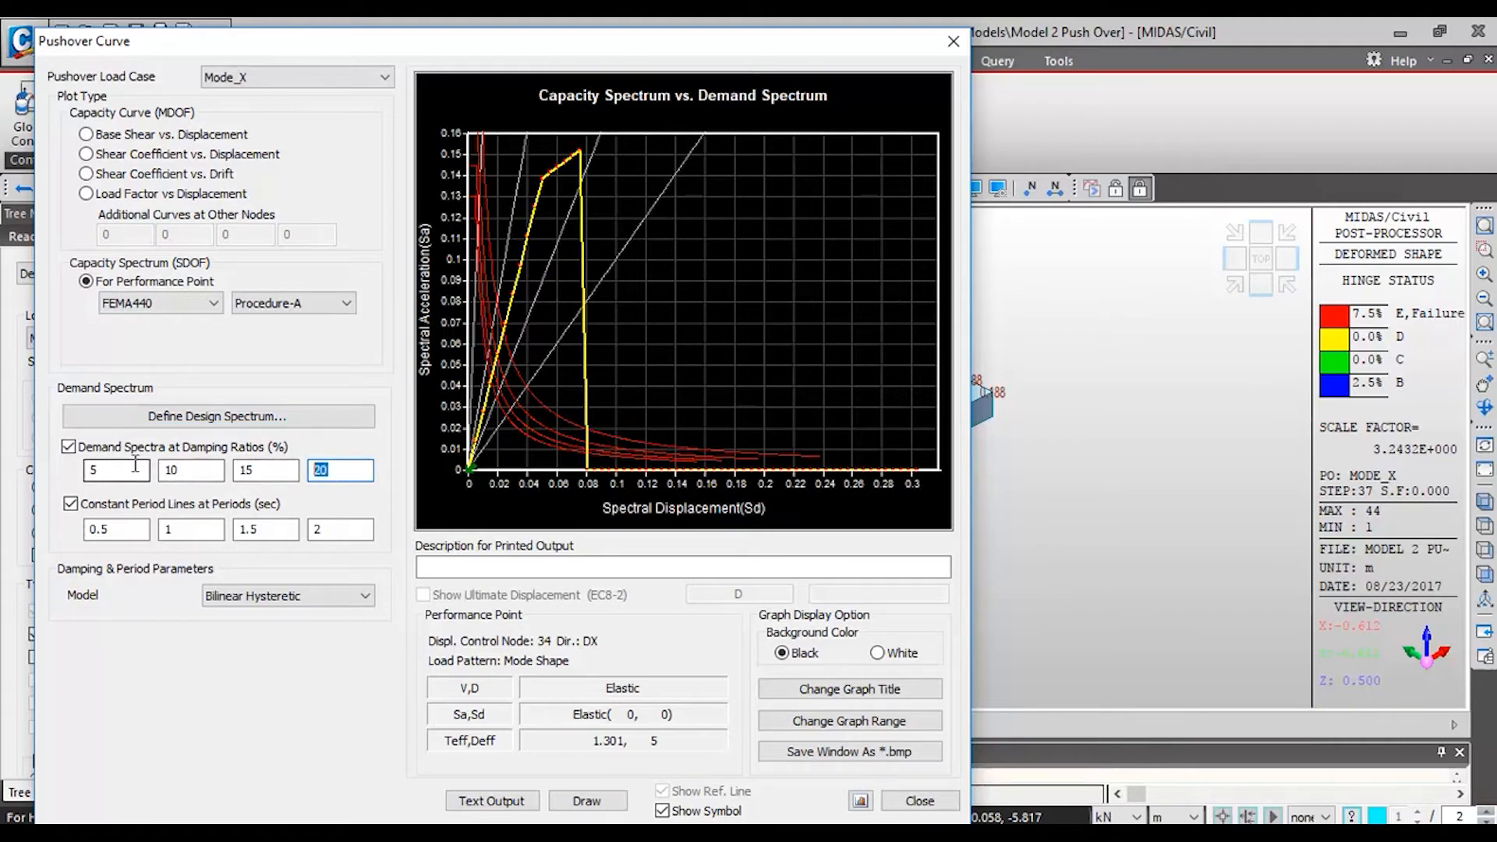
{"action": "left_click", "coordinate": [195, 473]}
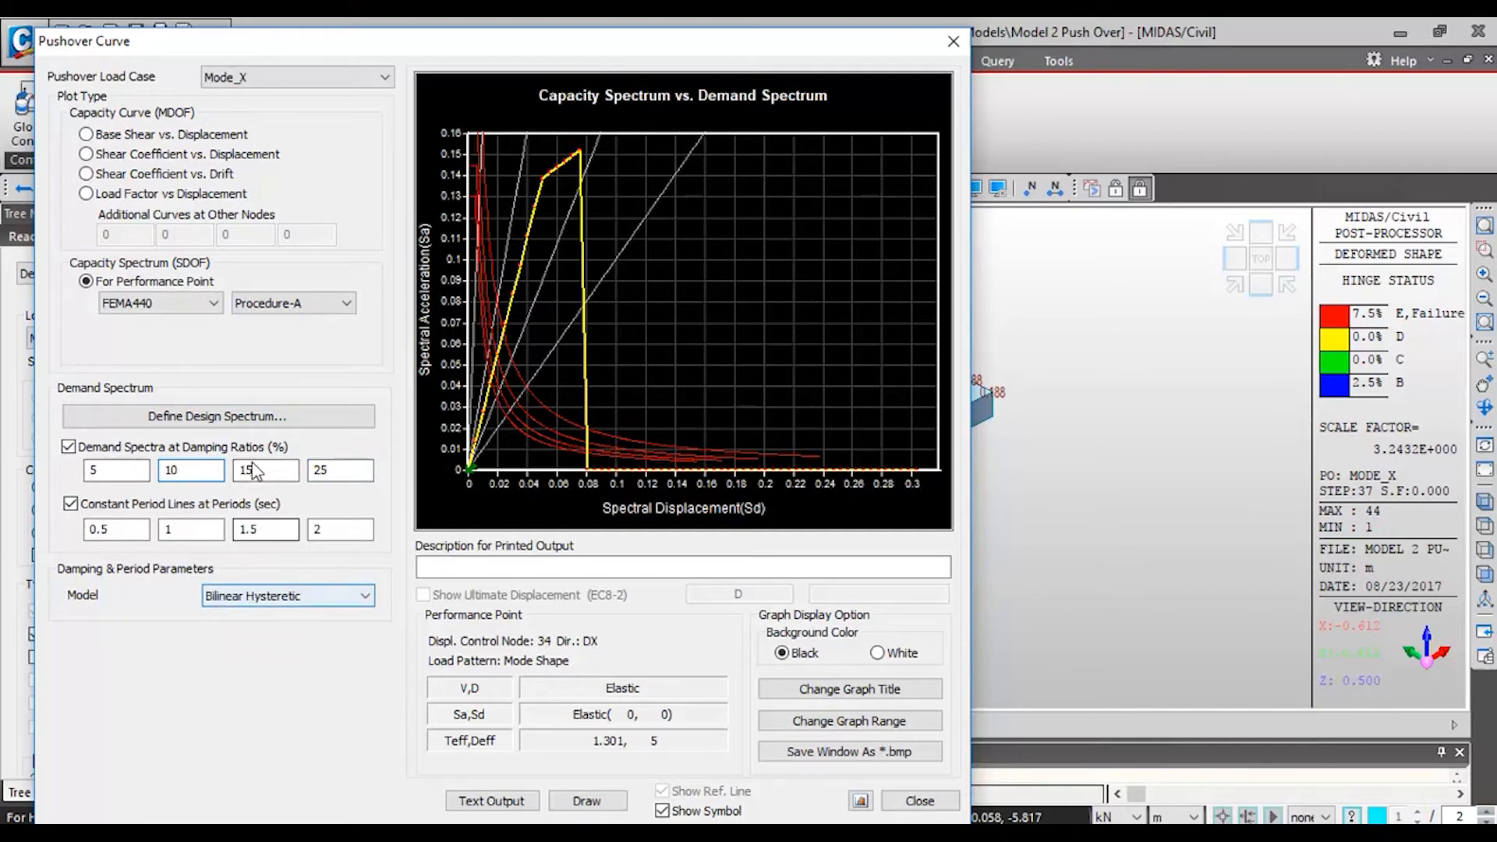
{"action": "left_click", "coordinate": [265, 417]}
{"action": "left_click", "coordinate": [552, 616]}
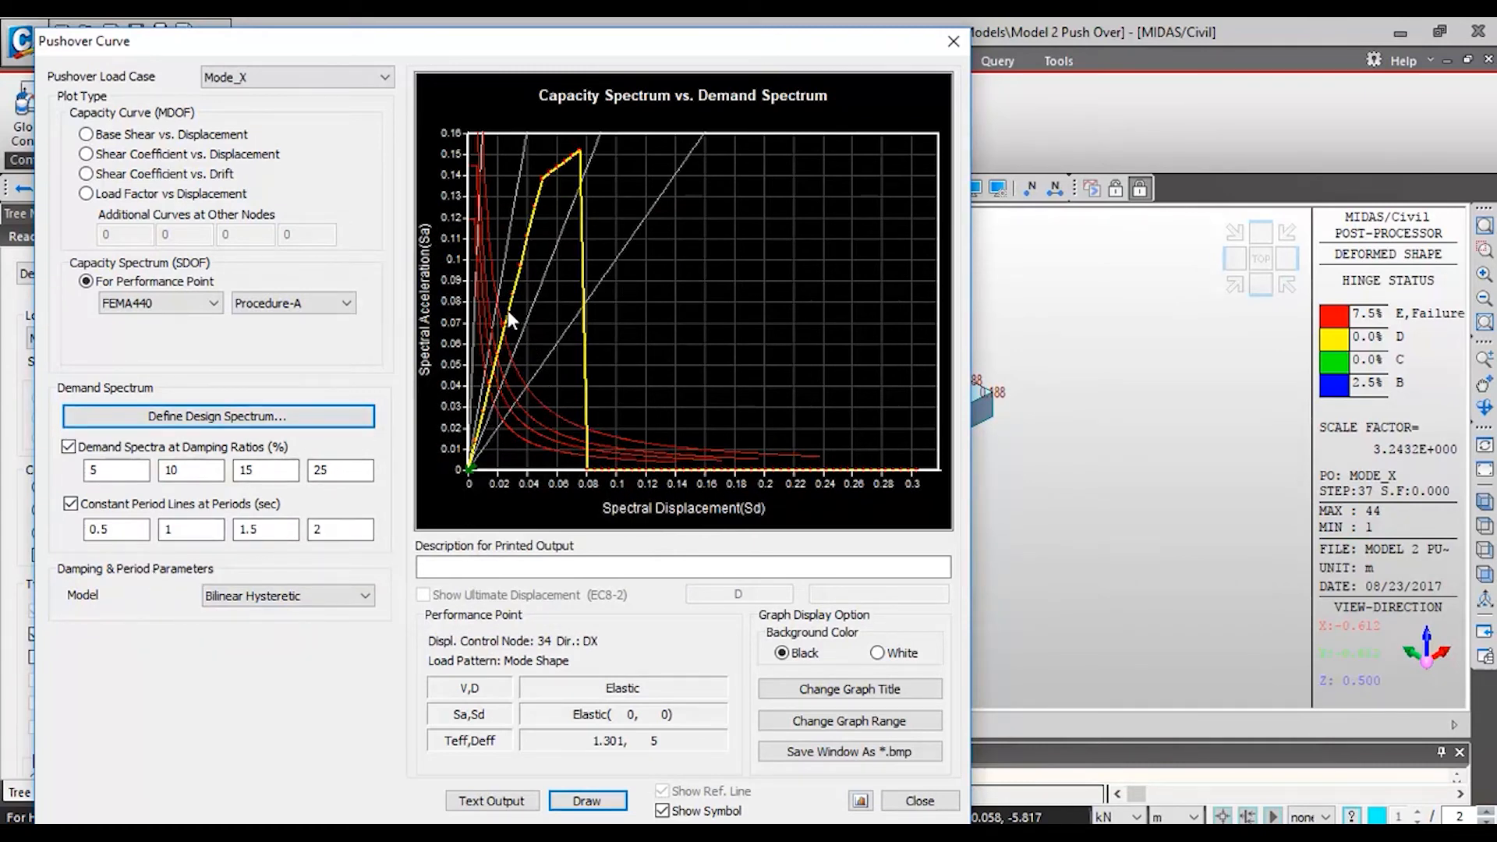
Step: Try the Stiffness Degrading model for the damping and period parameters, and restore Bilinear Hysteretic
{"action": "left_click", "coordinate": [262, 598]}
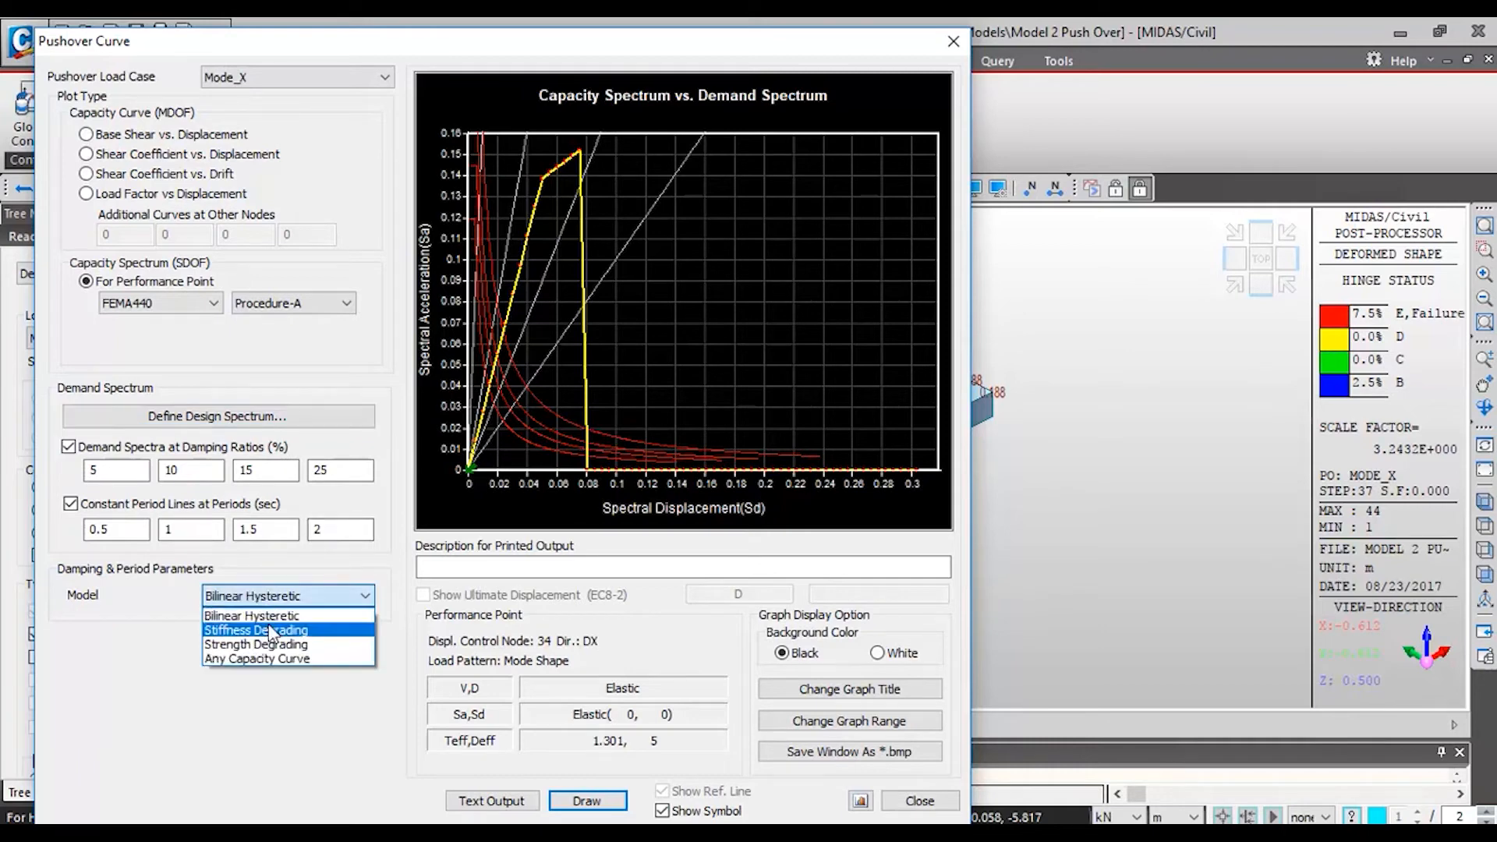
{"action": "left_click", "coordinate": [265, 630]}
{"action": "left_click", "coordinate": [312, 597]}
{"action": "left_click", "coordinate": [312, 616]}
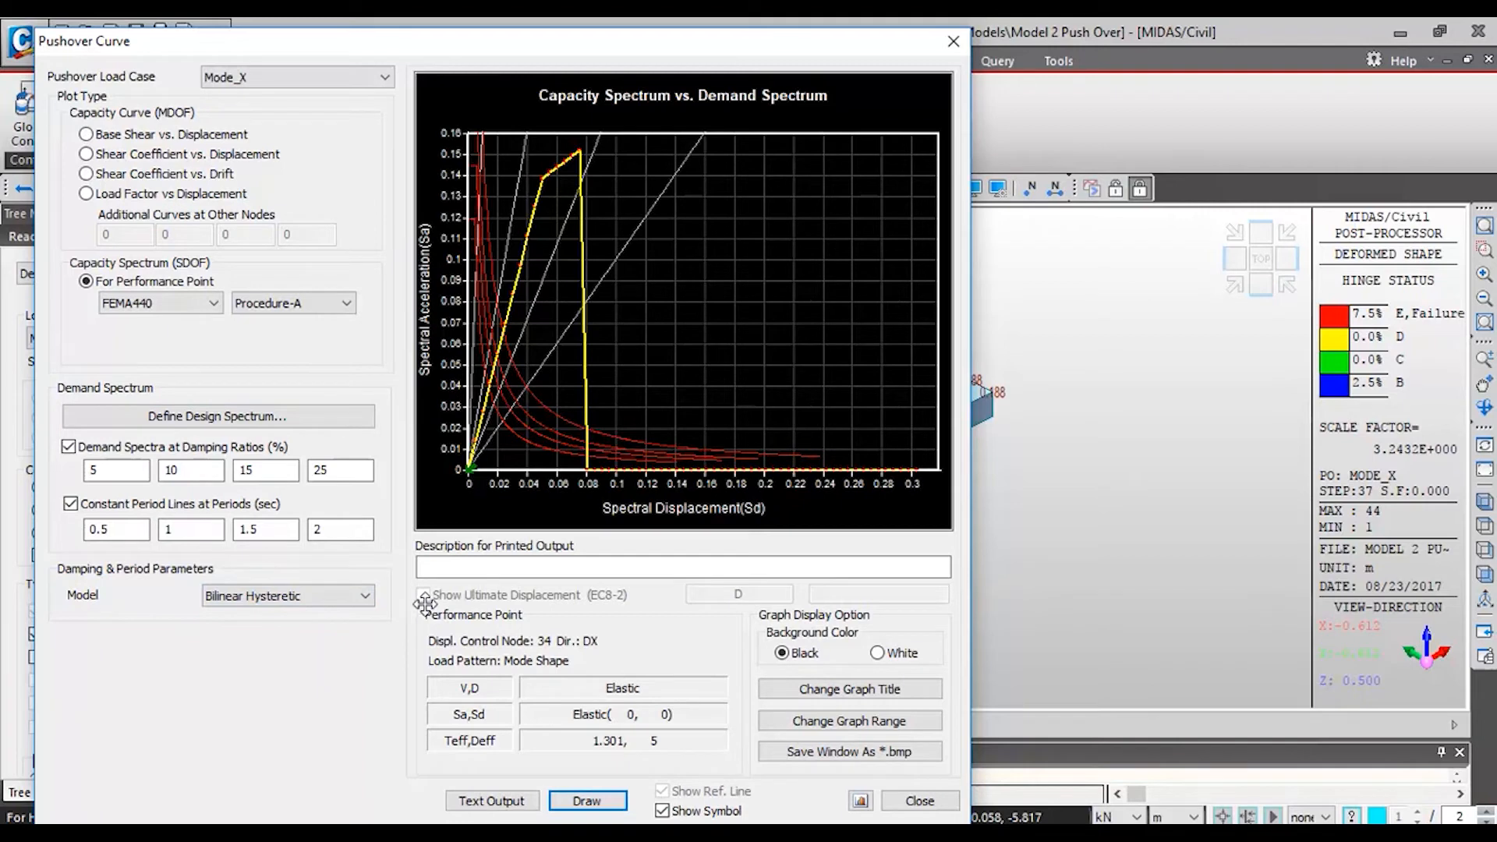
Step: Enter "Capacity vs demand" as the description for printed output and redraw the graph
{"action": "left_click", "coordinate": [711, 567]}
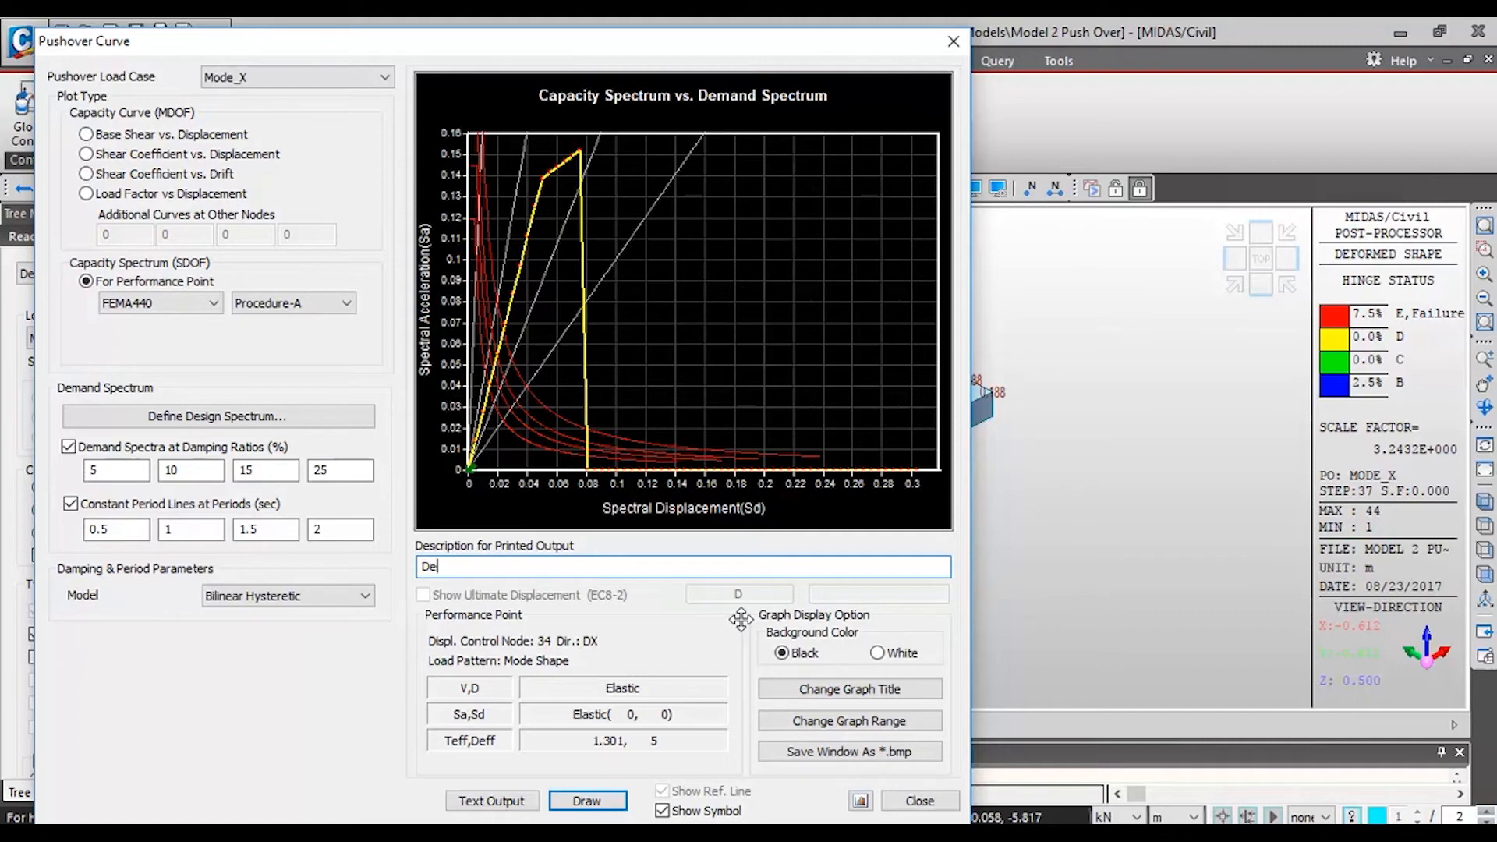
{"action": "type", "text": "Caa"}
{"action": "type", "text": "pac"}
{"action": "key", "text": "BackSpace"}
{"action": "key", "text": "BackSpace"}
{"action": "key", "text": "BackSpace"}
{"action": "key", "text": "BackSpace"}
{"action": "type", "text": "pacity vs demand"}
{"action": "left_click", "coordinate": [587, 801]}
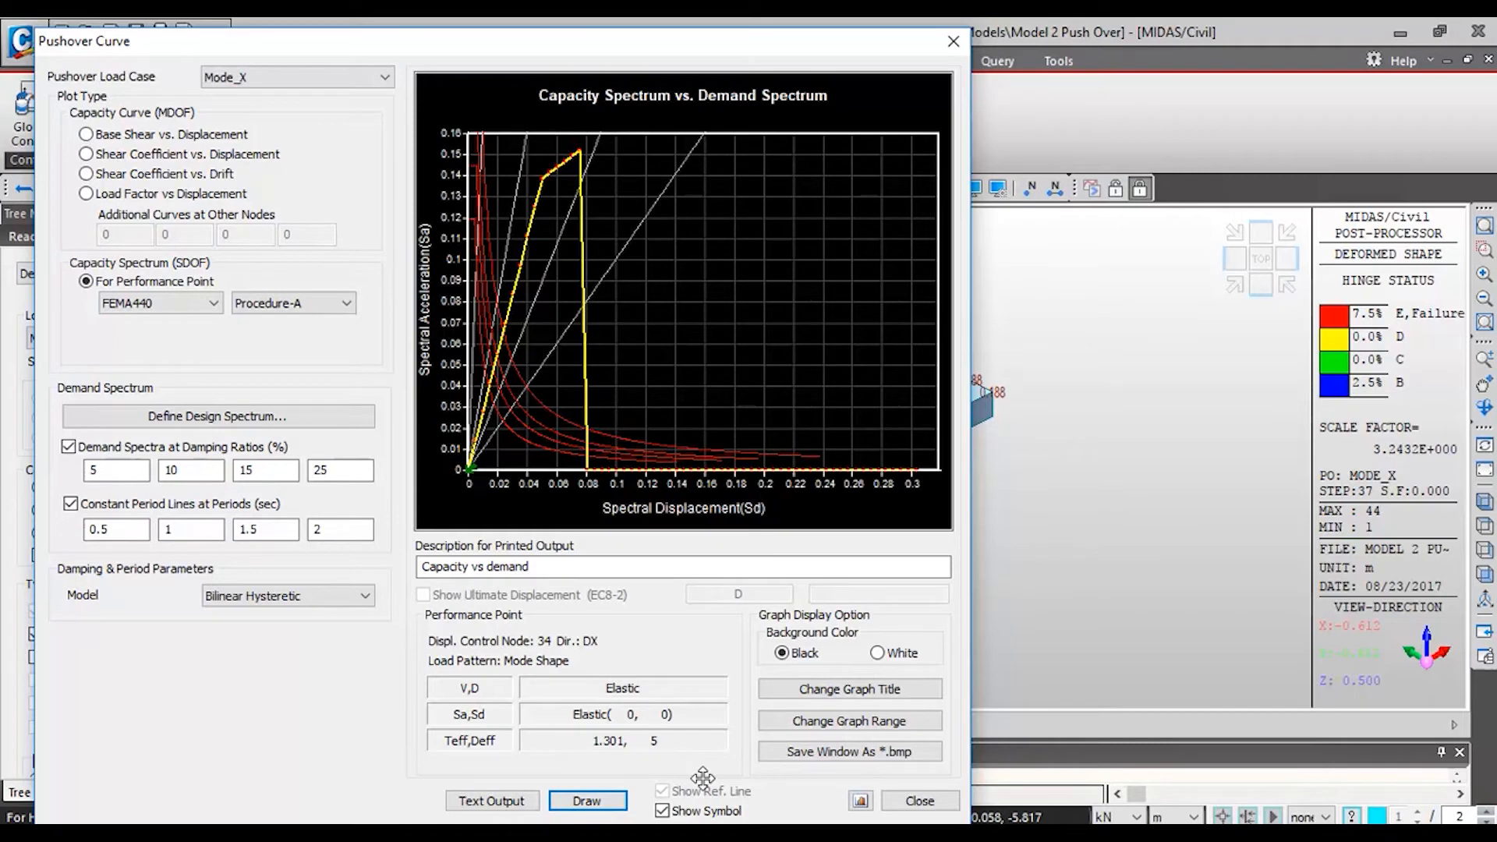
Step: Preview the graph's white background, compare the capacity and demand spectra of other load cases up to Acc_Y, and close the pushover curve
{"action": "left_click", "coordinate": [879, 654]}
{"action": "left_click", "coordinate": [825, 659]}
{"action": "left_click", "coordinate": [343, 78]}
{"action": "left_click", "coordinate": [304, 117]}
{"action": "left_click", "coordinate": [343, 77]}
{"action": "left_click", "coordinate": [250, 121]}
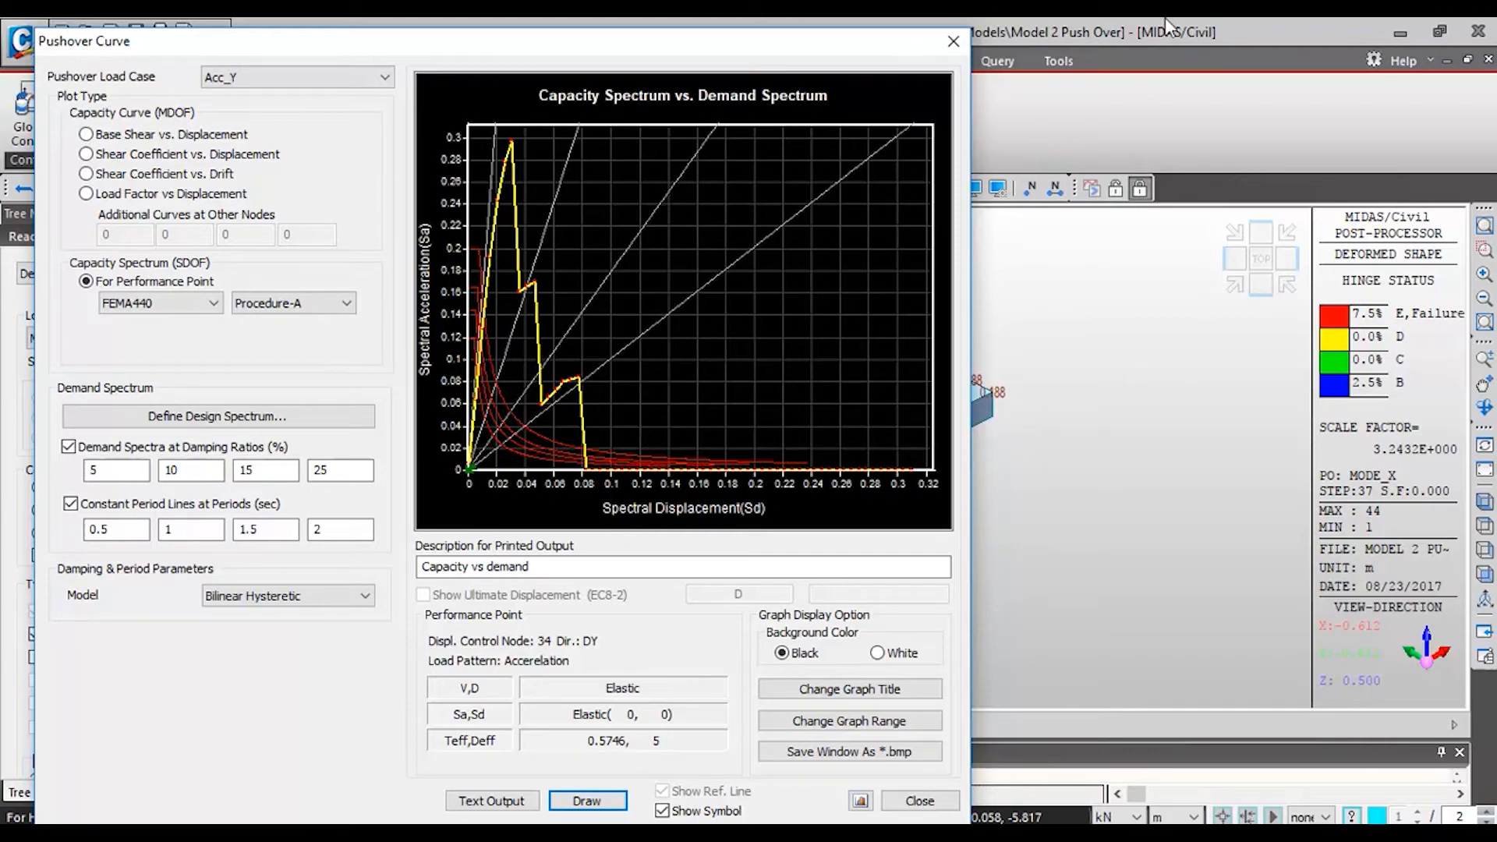
{"action": "left_click", "coordinate": [951, 45]}
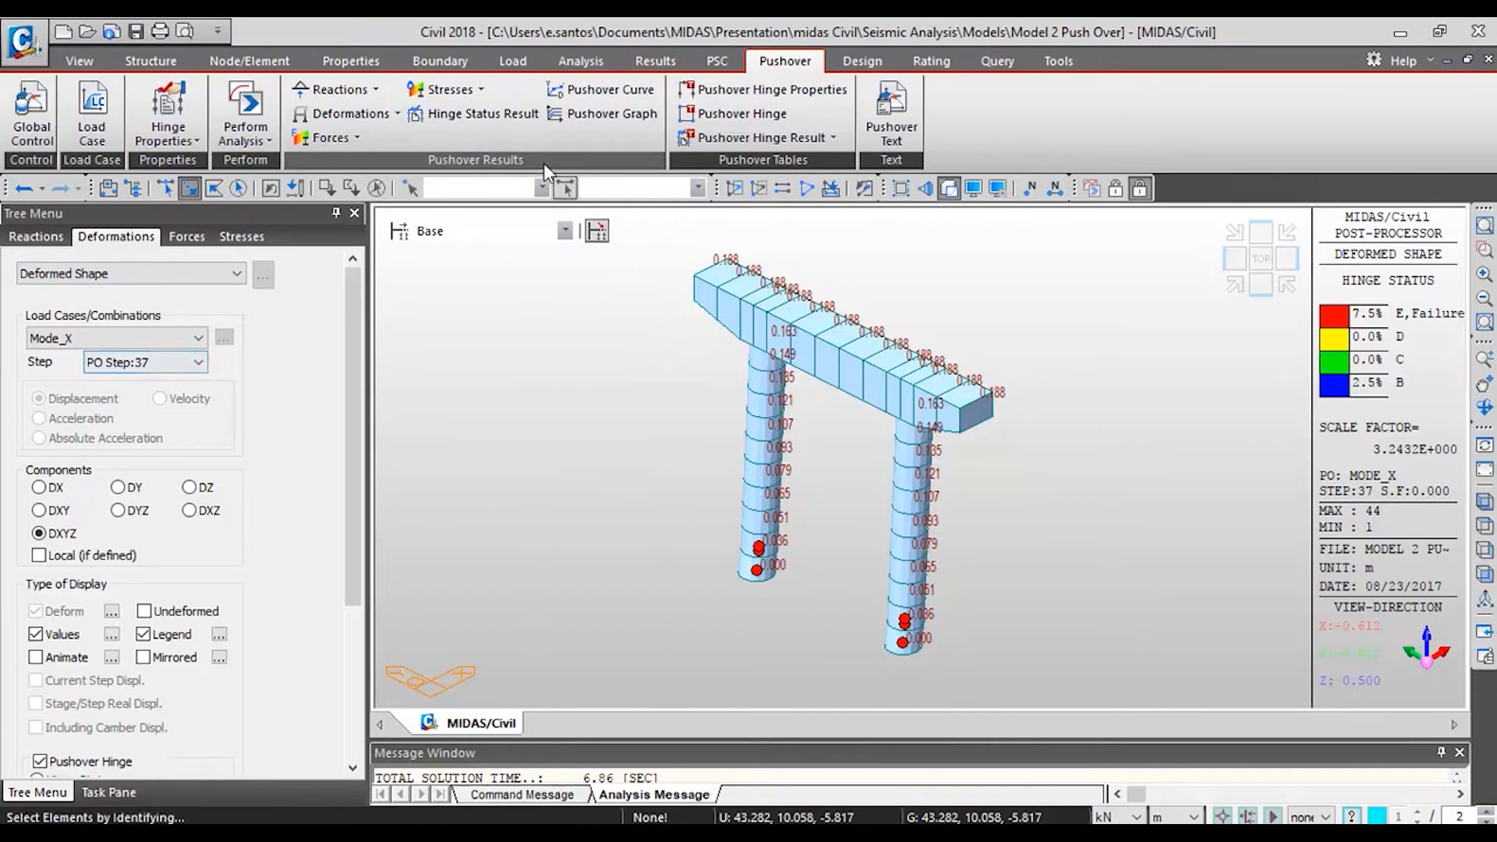
Step: Open the Yield Step hinge result table for elements 1 to 20 with load cases Static_X and Acc_Y, and review its rows
{"action": "left_click", "coordinate": [602, 114]}
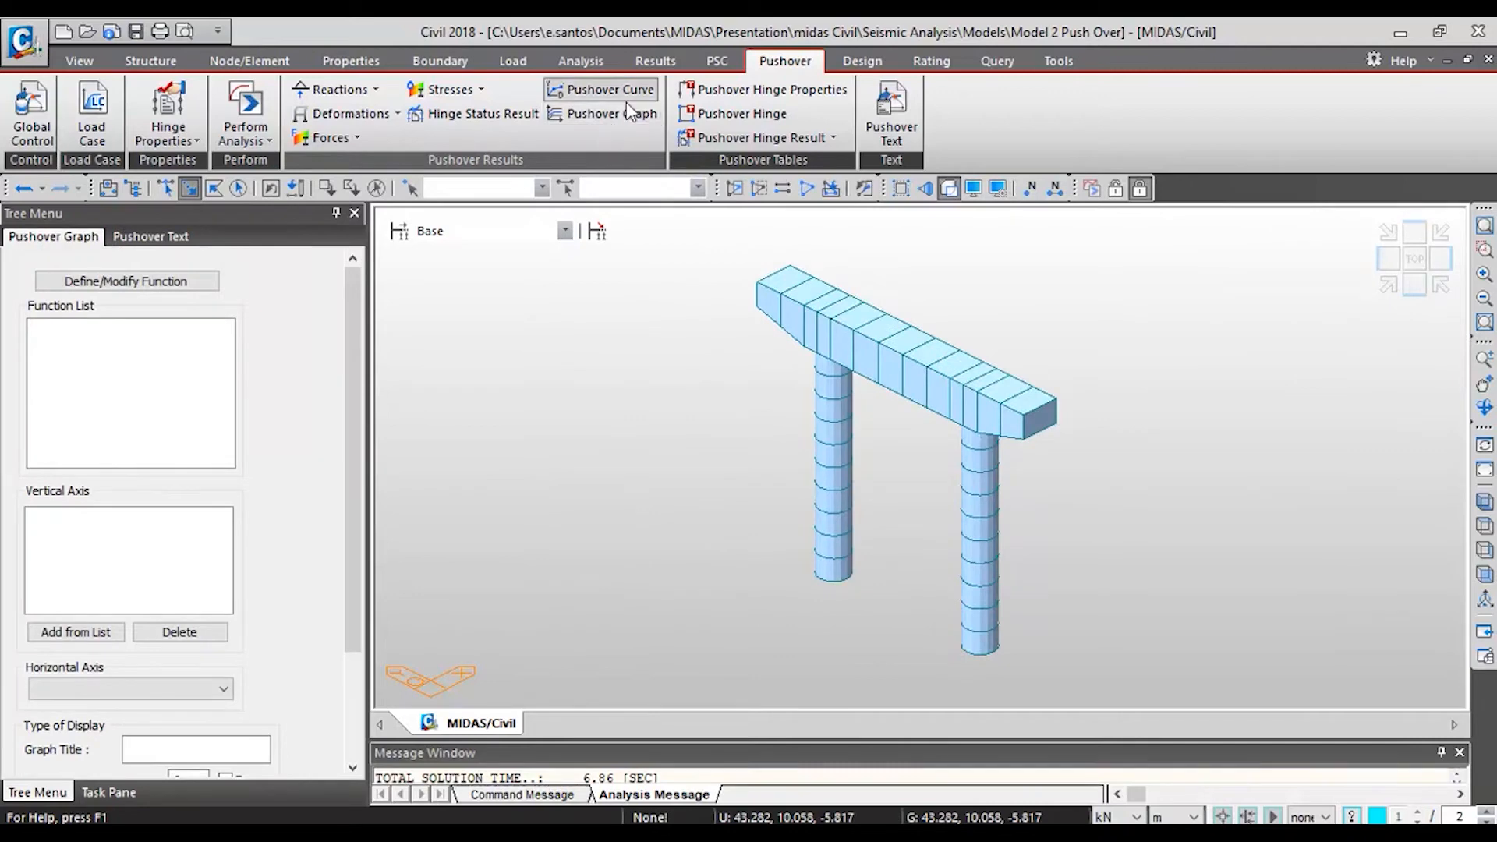
{"action": "left_click", "coordinate": [789, 134]}
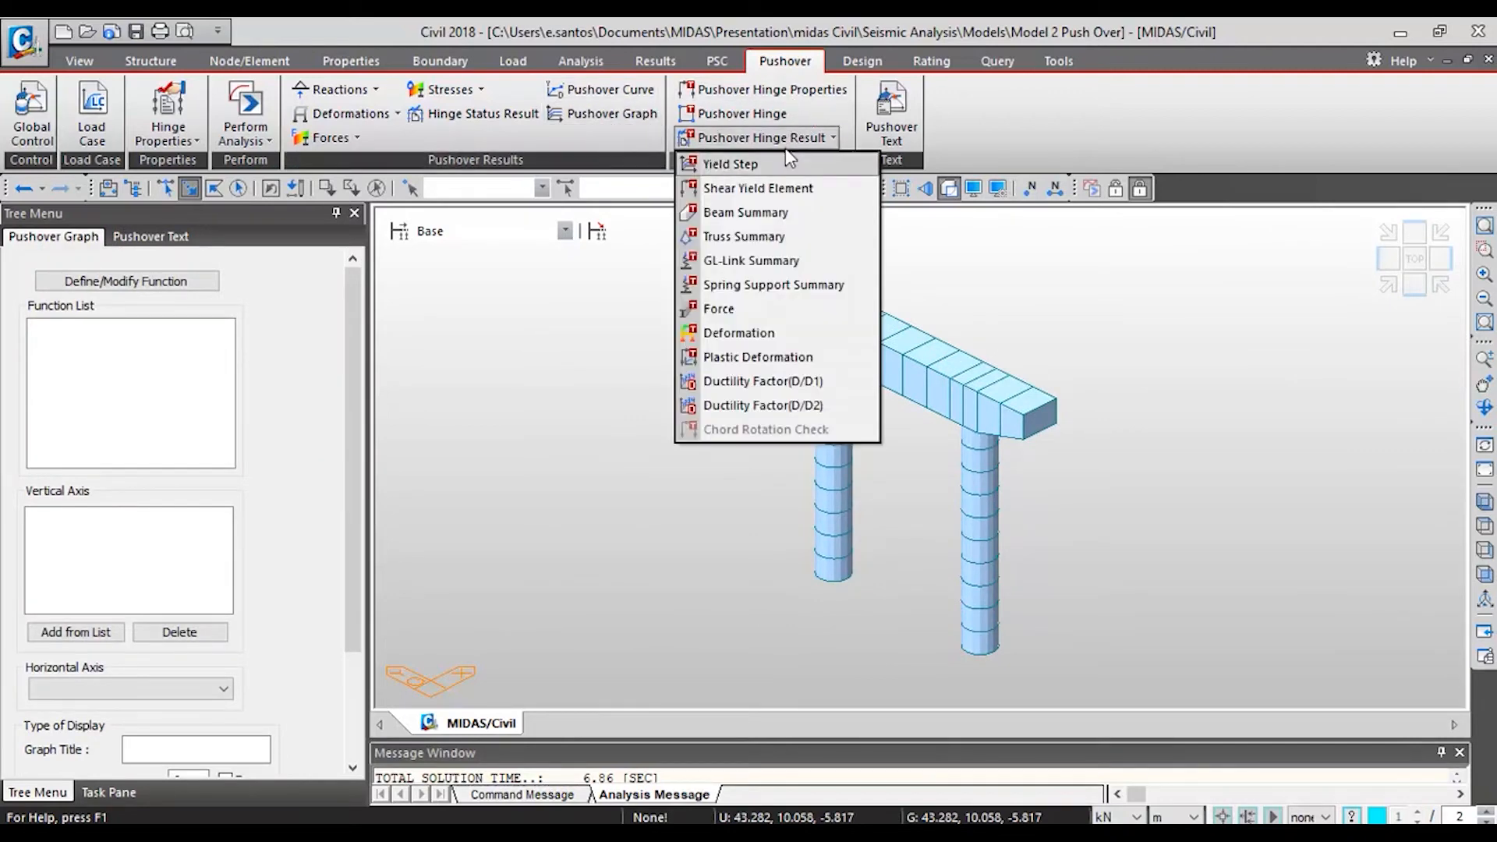
{"action": "left_click", "coordinate": [829, 173]}
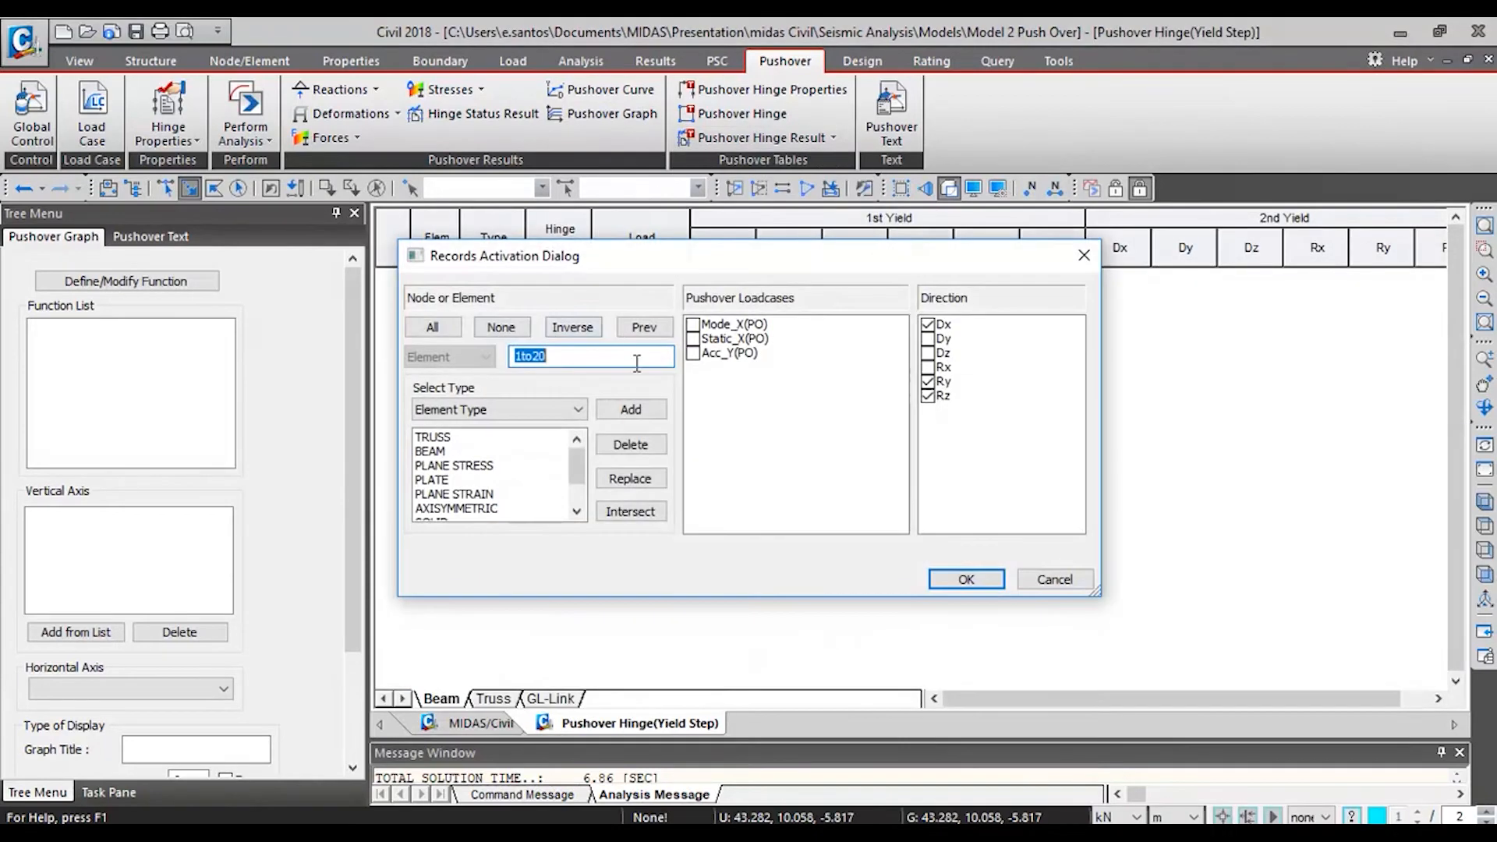
{"action": "left_click", "coordinate": [693, 353]}
{"action": "left_click", "coordinate": [693, 339]}
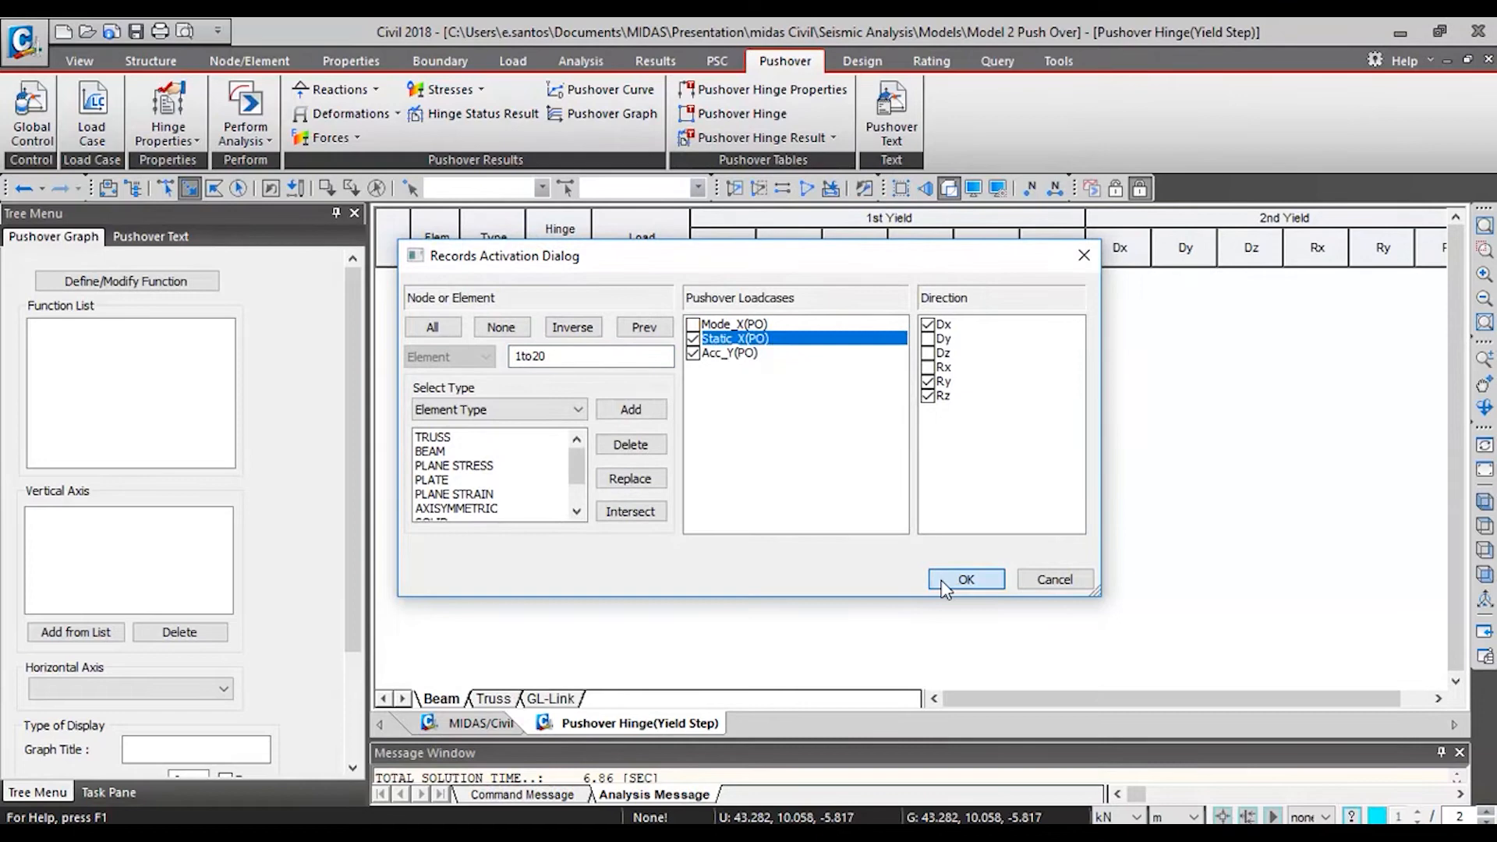
{"action": "left_click", "coordinate": [965, 579]}
{"action": "scroll", "coordinate": [644, 345], "scroll_direction": "down", "scroll_amount": 13}
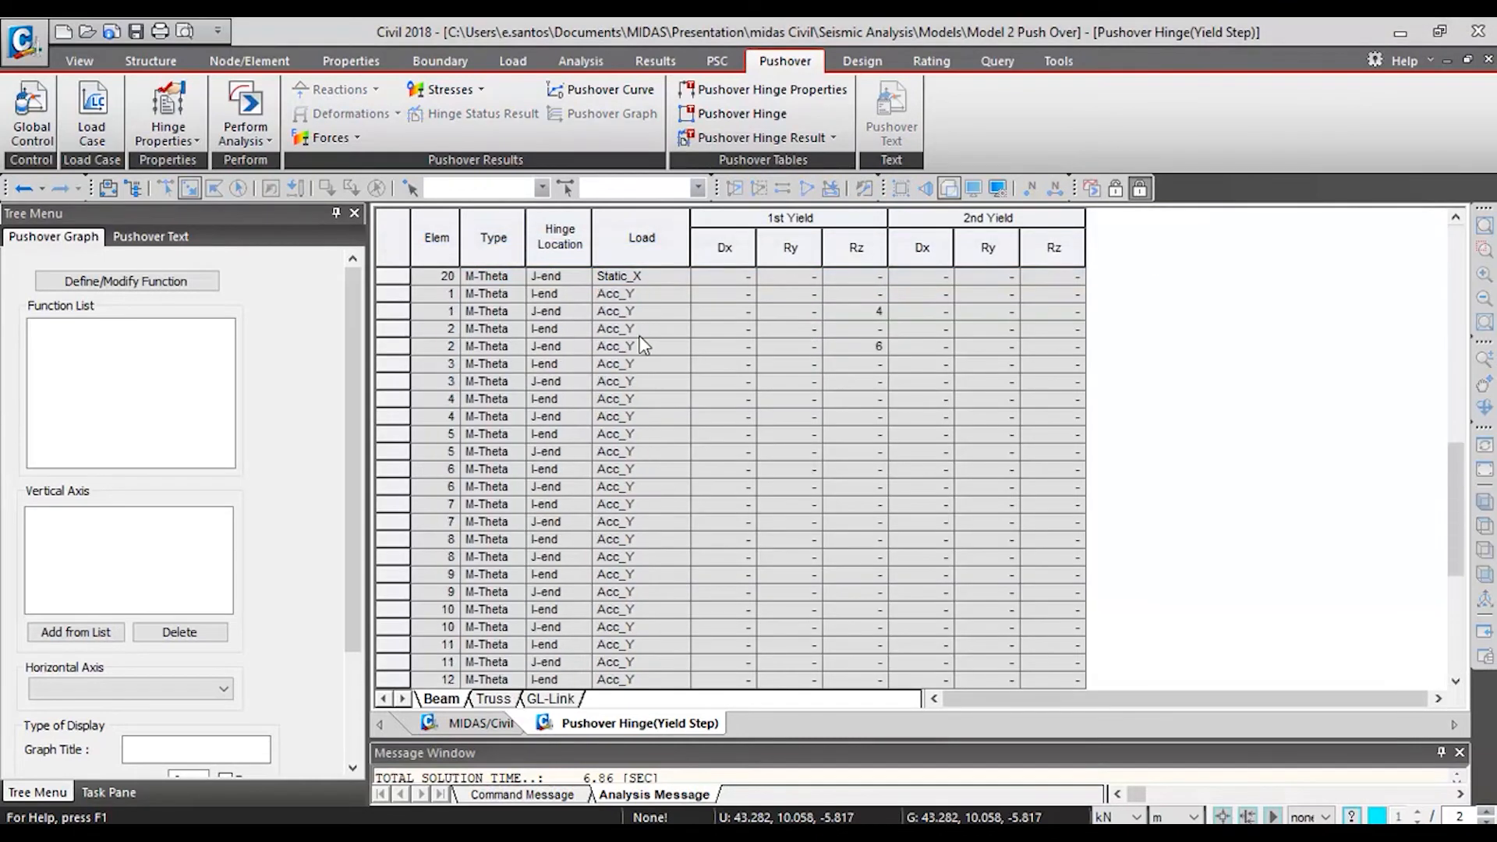
Step: Review the Acc_Y and Static_X rows of the hinge yield step table, ending at element 1
{"action": "scroll", "coordinate": [638, 343], "scroll_direction": "down", "scroll_amount": 5}
{"action": "scroll", "coordinate": [934, 652], "scroll_direction": "up", "scroll_amount": 5}
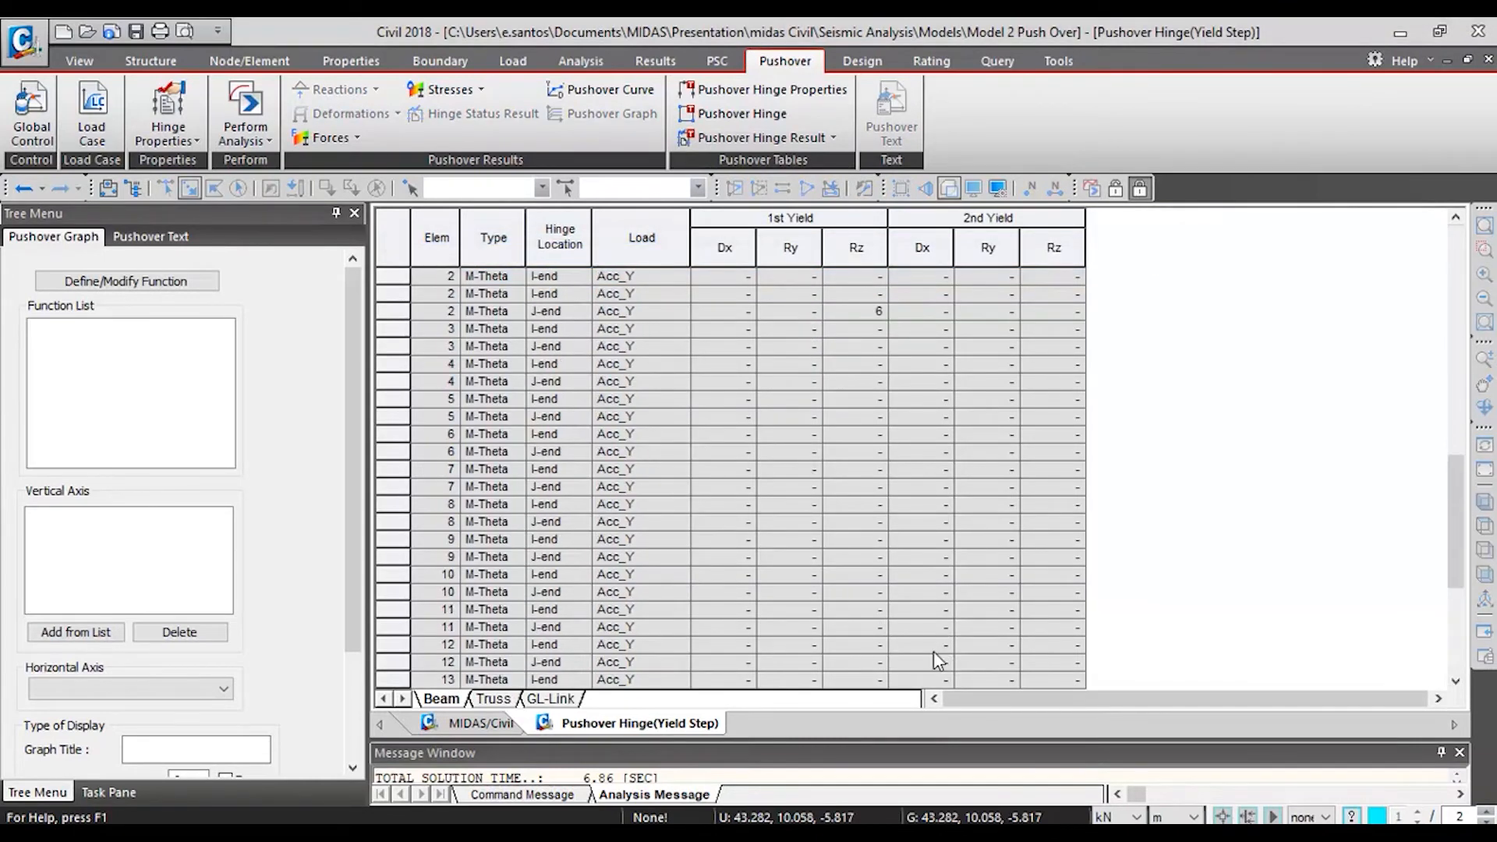
{"action": "scroll", "coordinate": [896, 582], "scroll_direction": "up", "scroll_amount": 15}
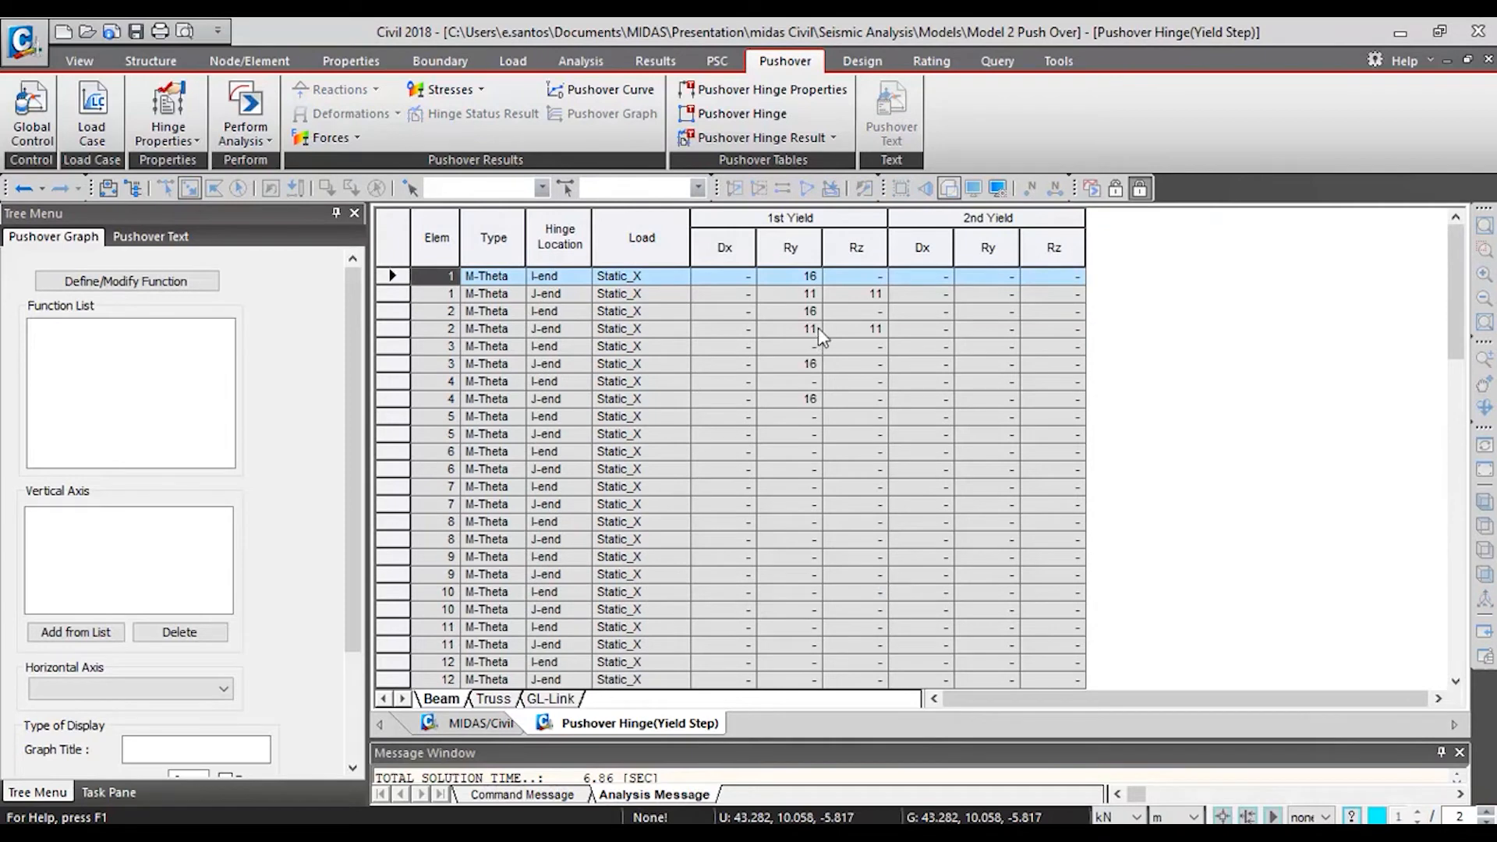
Step: Return to the pier model view and close the pushover graph settings
{"action": "left_click", "coordinate": [493, 725]}
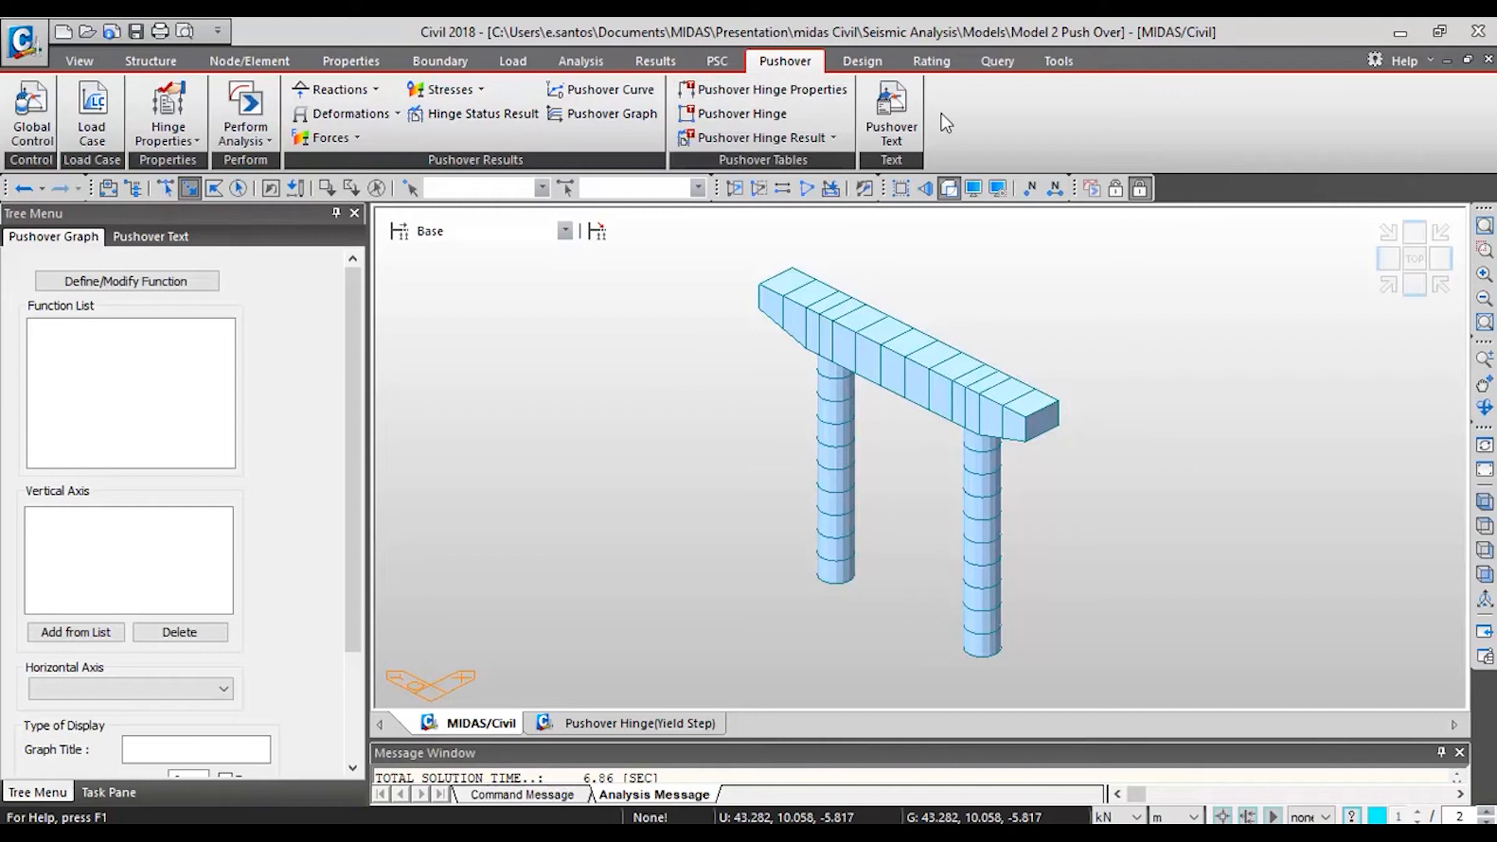
{"action": "left_click_drag", "start_coordinate": [357, 633], "coordinate": [360, 723]}
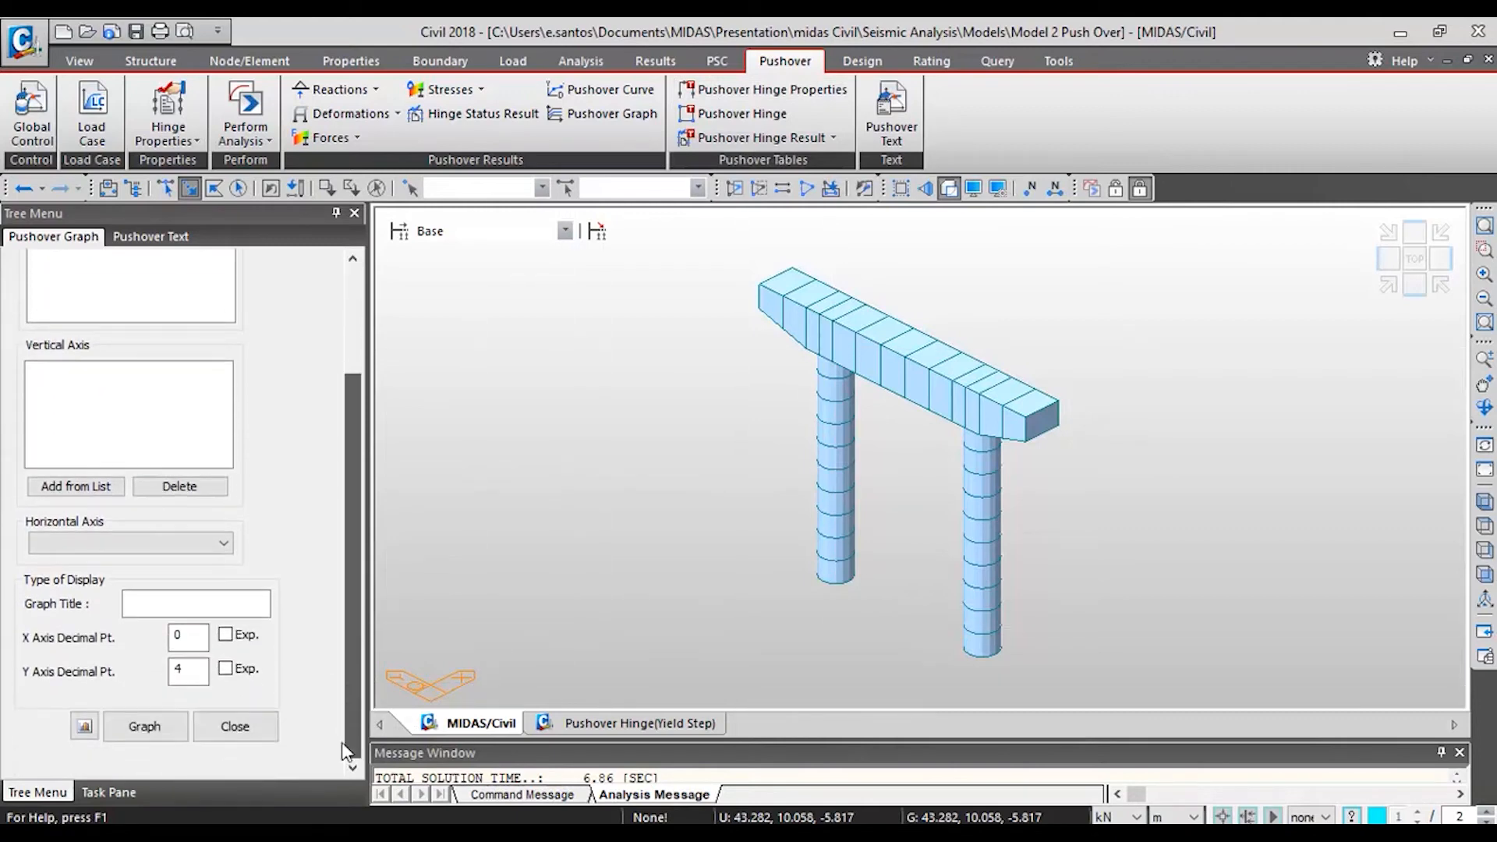
{"action": "left_click", "coordinate": [234, 723]}
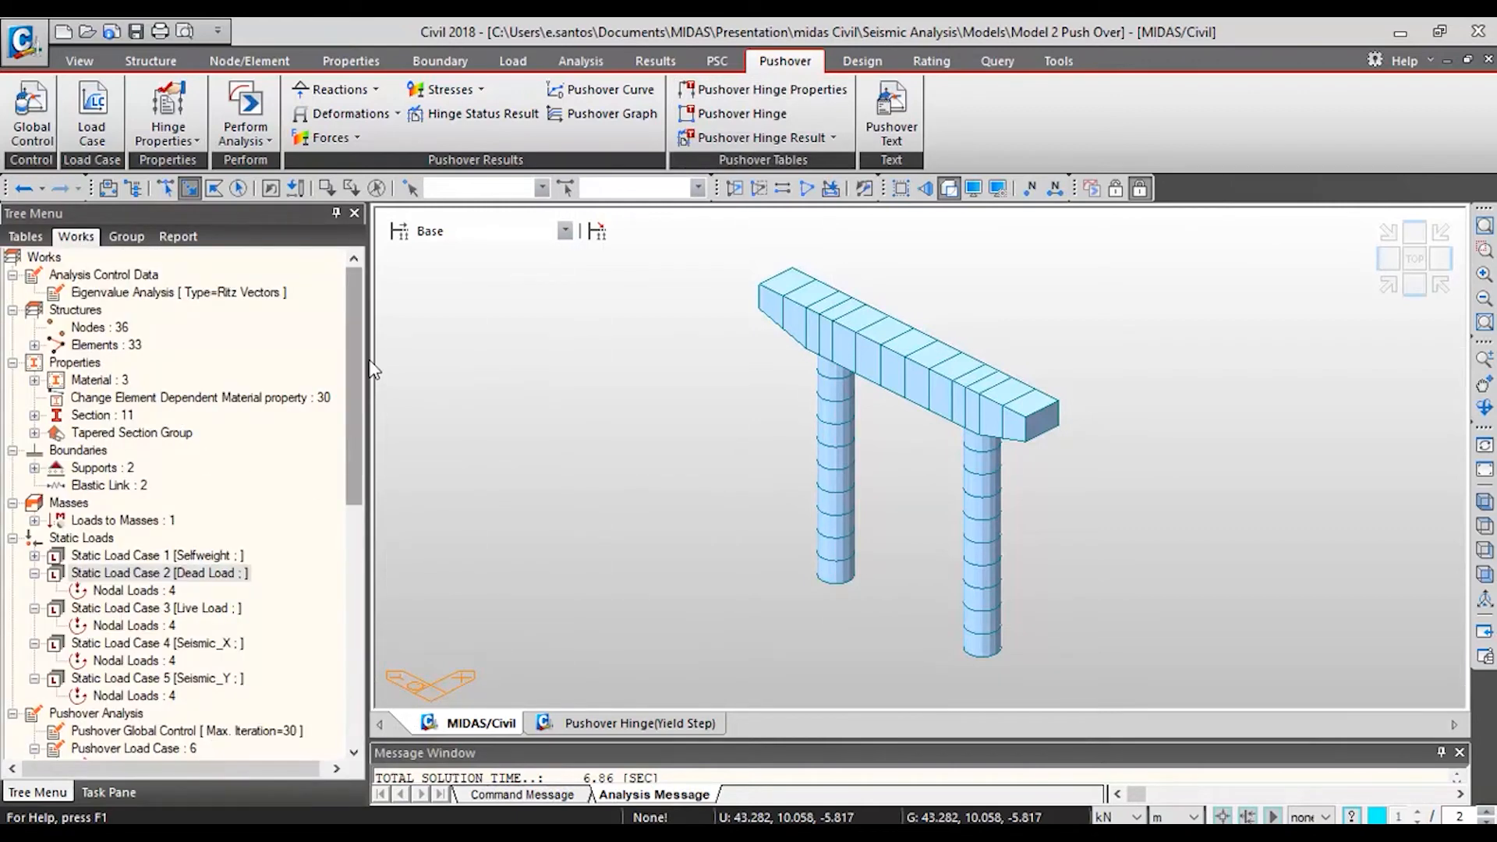
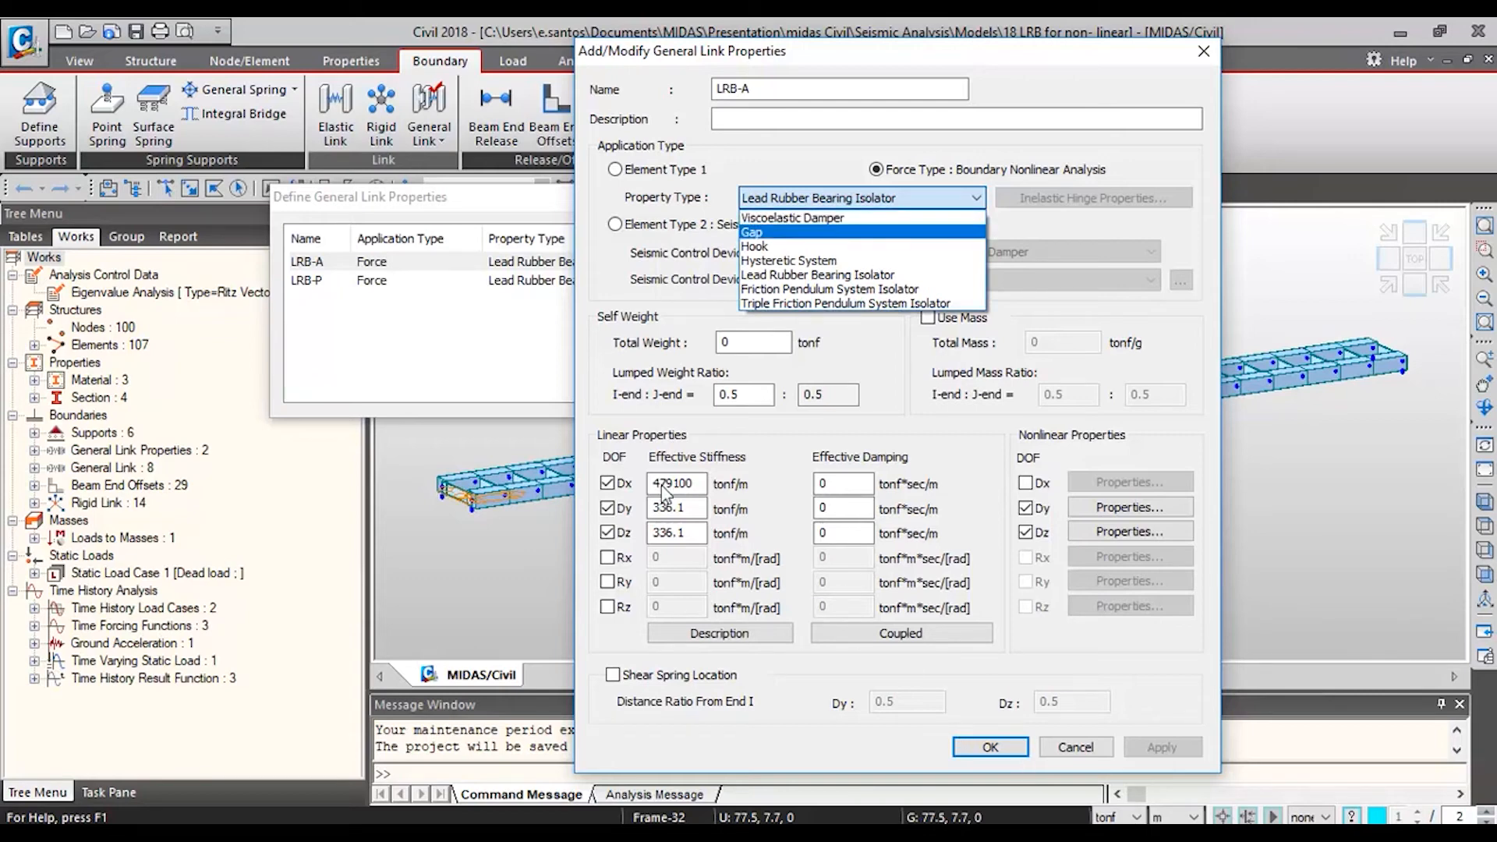
Step: Try Element Type 1 with Linear Dashpot as the property type for the LRB-A general link
{"action": "left_click", "coordinate": [675, 176]}
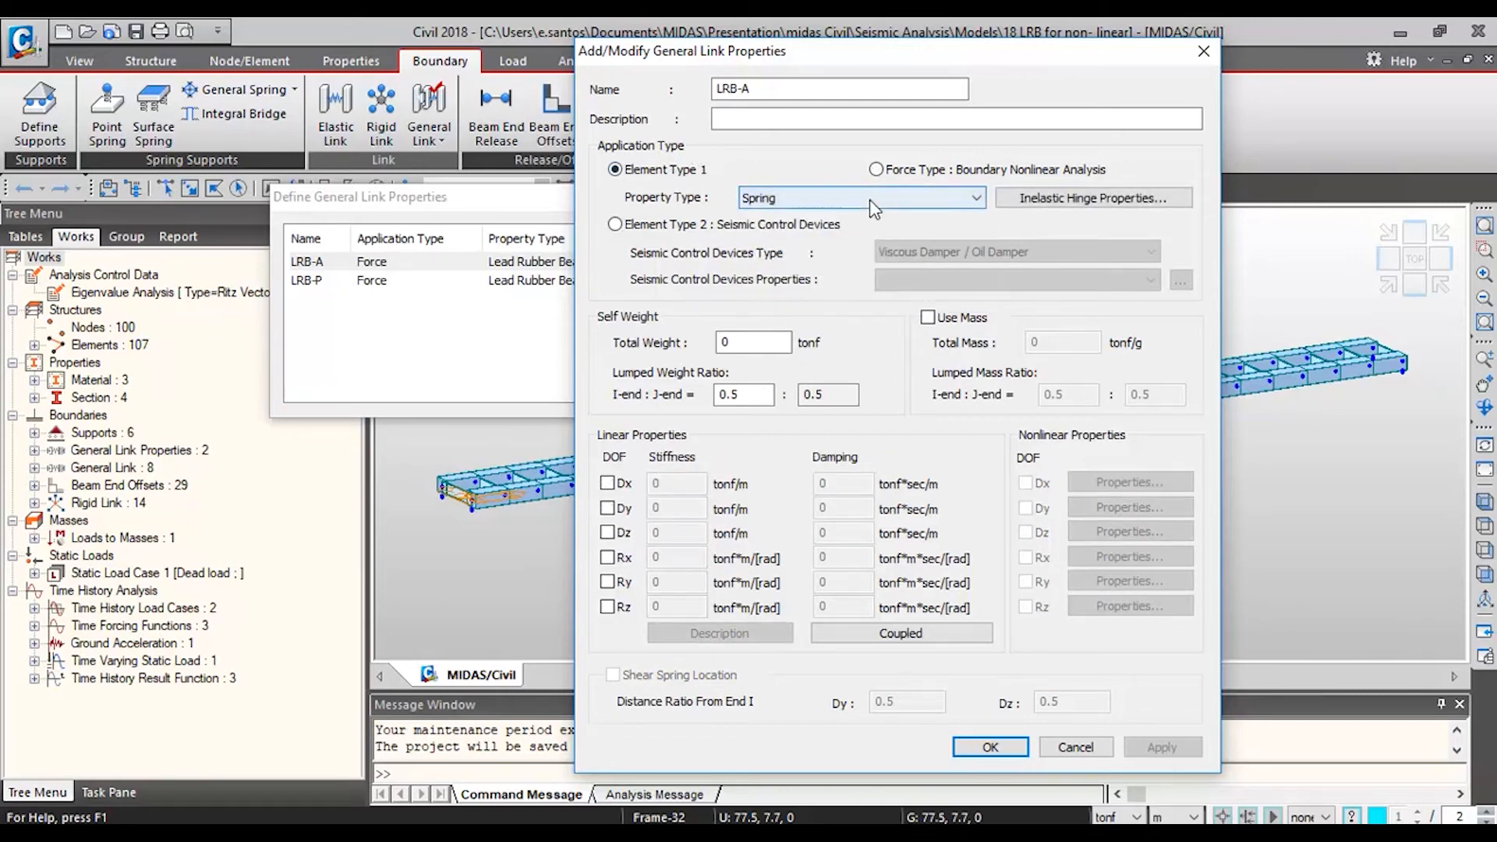
{"action": "left_click", "coordinate": [862, 198]}
{"action": "left_click", "coordinate": [885, 232]}
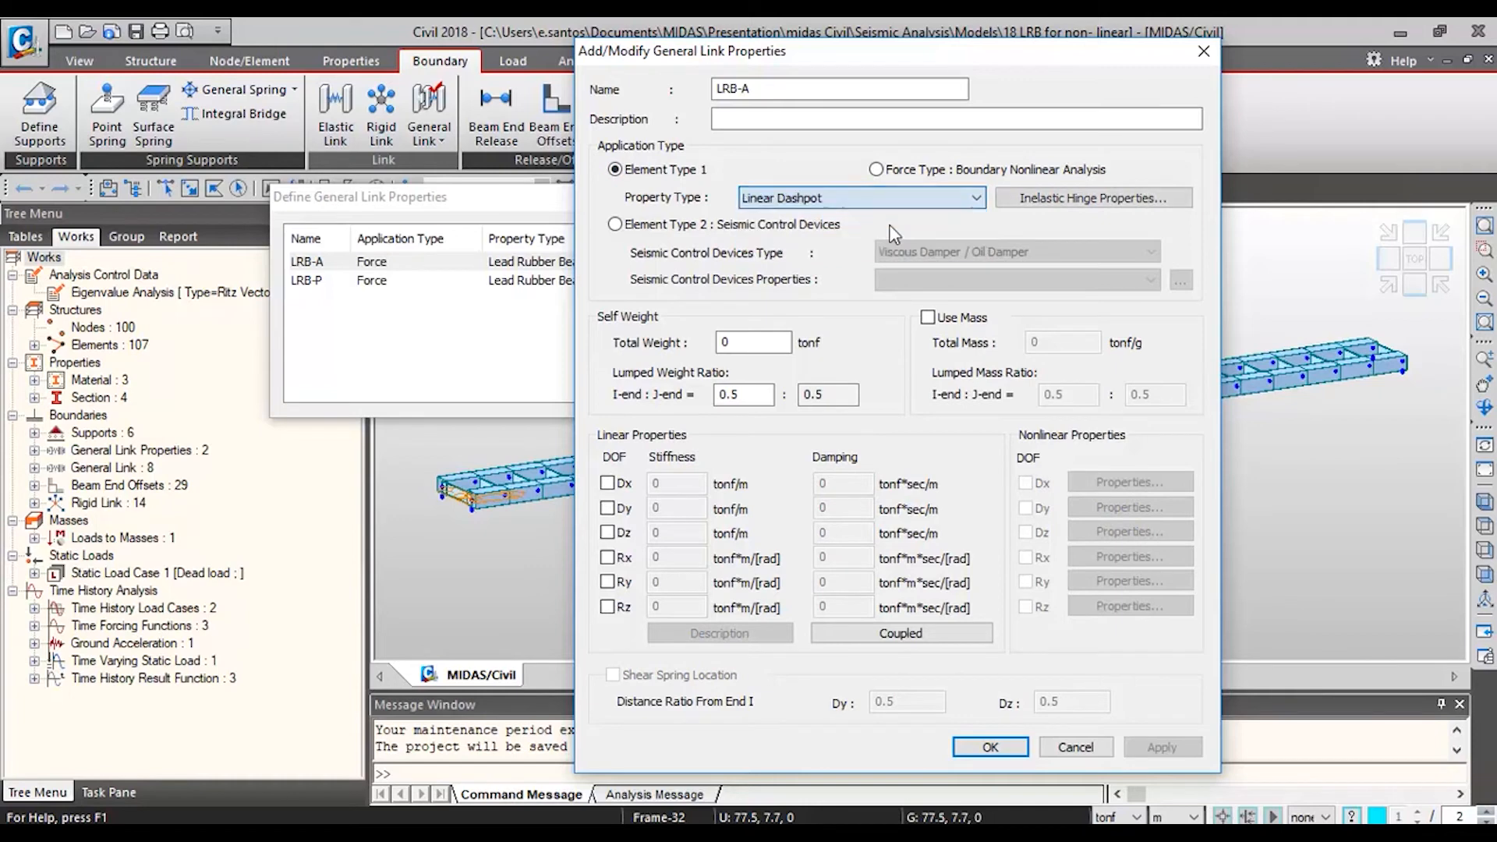
Step: Try Element Type 2 with Steel Damper as LRB-A's seismic control device, and start defining new steel damper properties
{"action": "left_click", "coordinate": [827, 228]}
{"action": "left_click", "coordinate": [935, 252]}
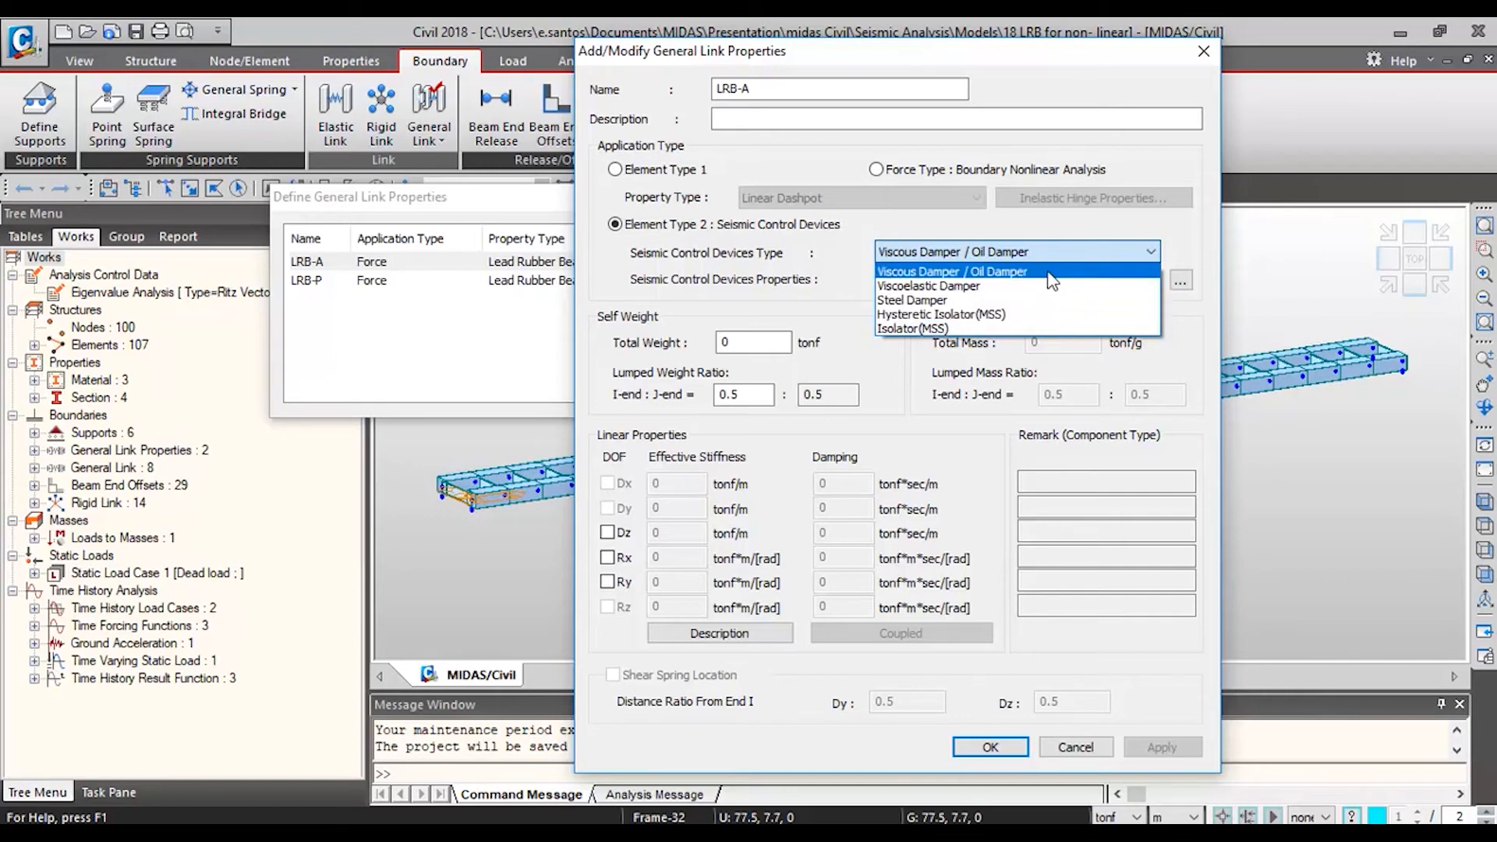
{"action": "left_click", "coordinate": [1052, 273]}
{"action": "left_click", "coordinate": [1073, 248]}
{"action": "left_click", "coordinate": [913, 300]}
{"action": "left_click", "coordinate": [1079, 281]}
{"action": "left_click", "coordinate": [1089, 261]}
{"action": "left_click", "coordinate": [1180, 279]}
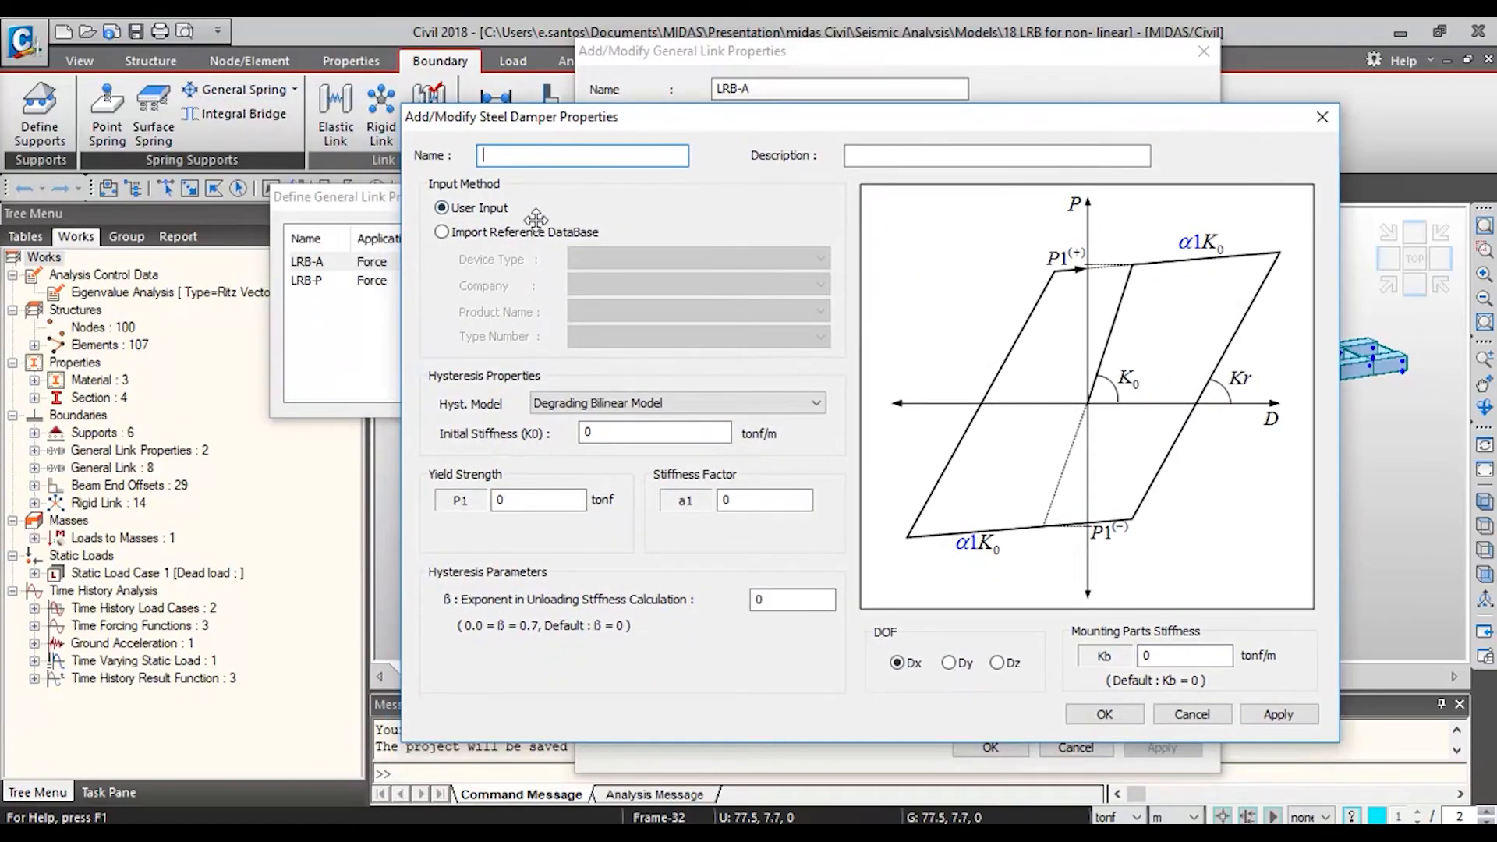
Step: Try importing the steel damper from the reference database, checking the companies offered for the brace and stud device types
{"action": "left_click", "coordinate": [544, 232]}
{"action": "left_click", "coordinate": [821, 258]}
{"action": "left_click", "coordinate": [686, 275]}
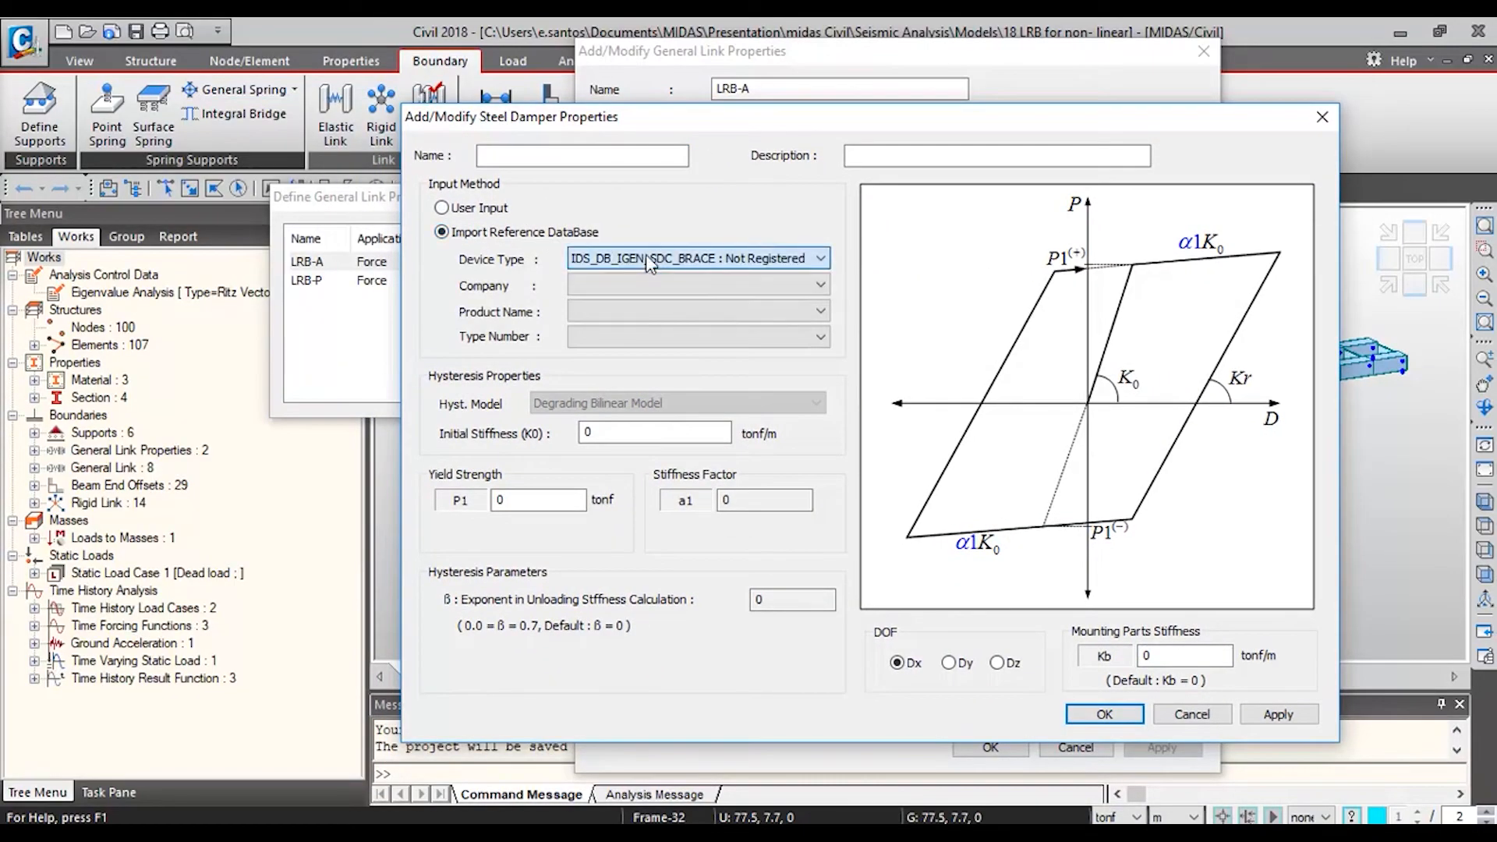
{"action": "left_click", "coordinate": [765, 285]}
{"action": "left_click", "coordinate": [766, 285]}
{"action": "left_click", "coordinate": [765, 285]}
{"action": "left_click", "coordinate": [781, 265]}
{"action": "left_click", "coordinate": [782, 265]}
{"action": "left_click", "coordinate": [782, 273]}
{"action": "left_click", "coordinate": [654, 287]}
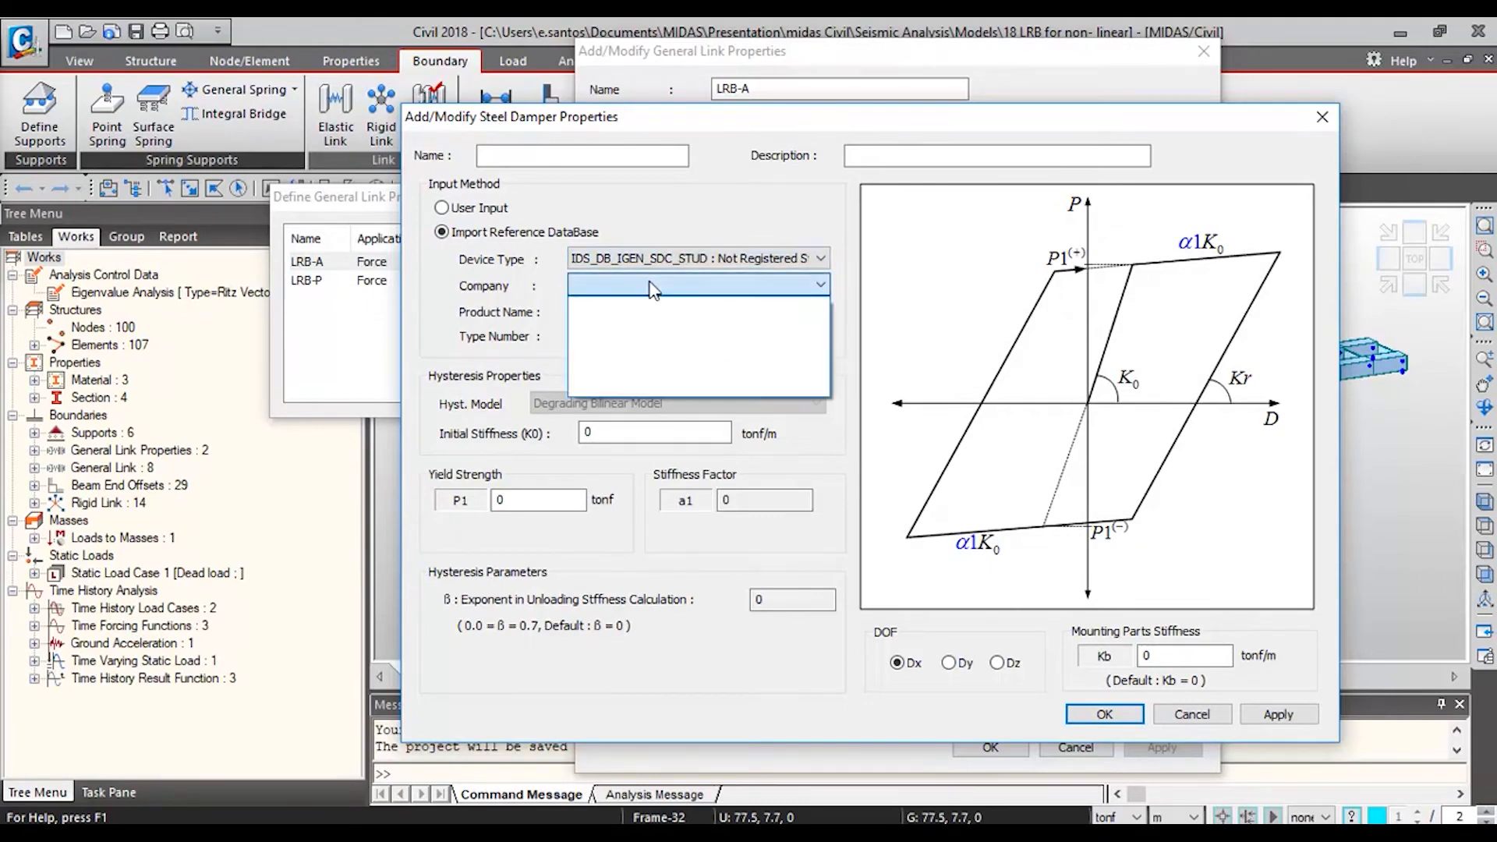
Step: Reselect the brace device type, restore User Input and close the steel damper properties without saving
{"action": "left_click", "coordinate": [653, 259]}
{"action": "left_click", "coordinate": [653, 260]}
{"action": "left_click", "coordinate": [654, 272]}
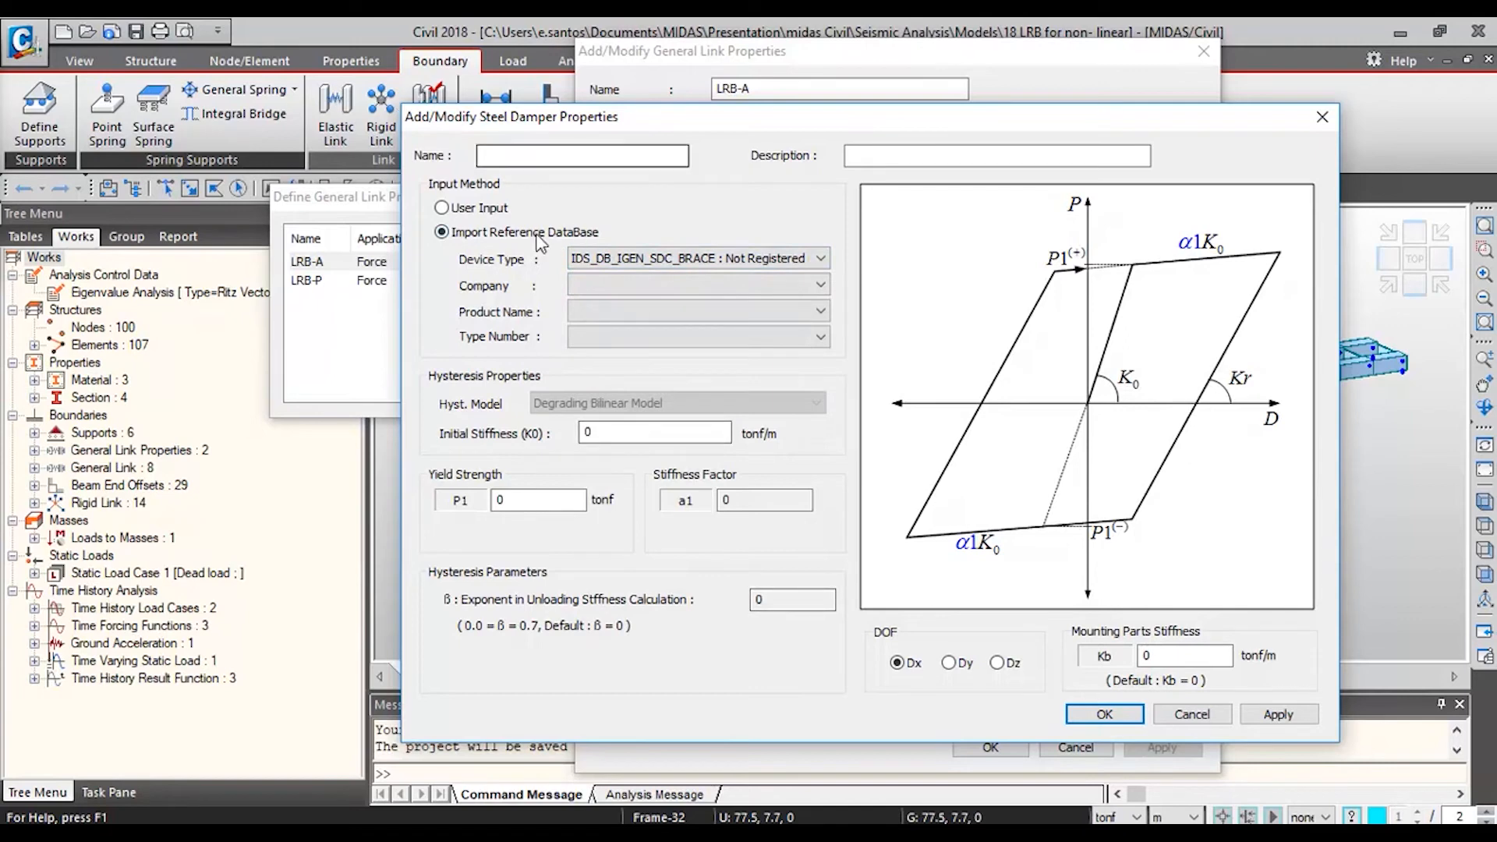
{"action": "left_click", "coordinate": [477, 209]}
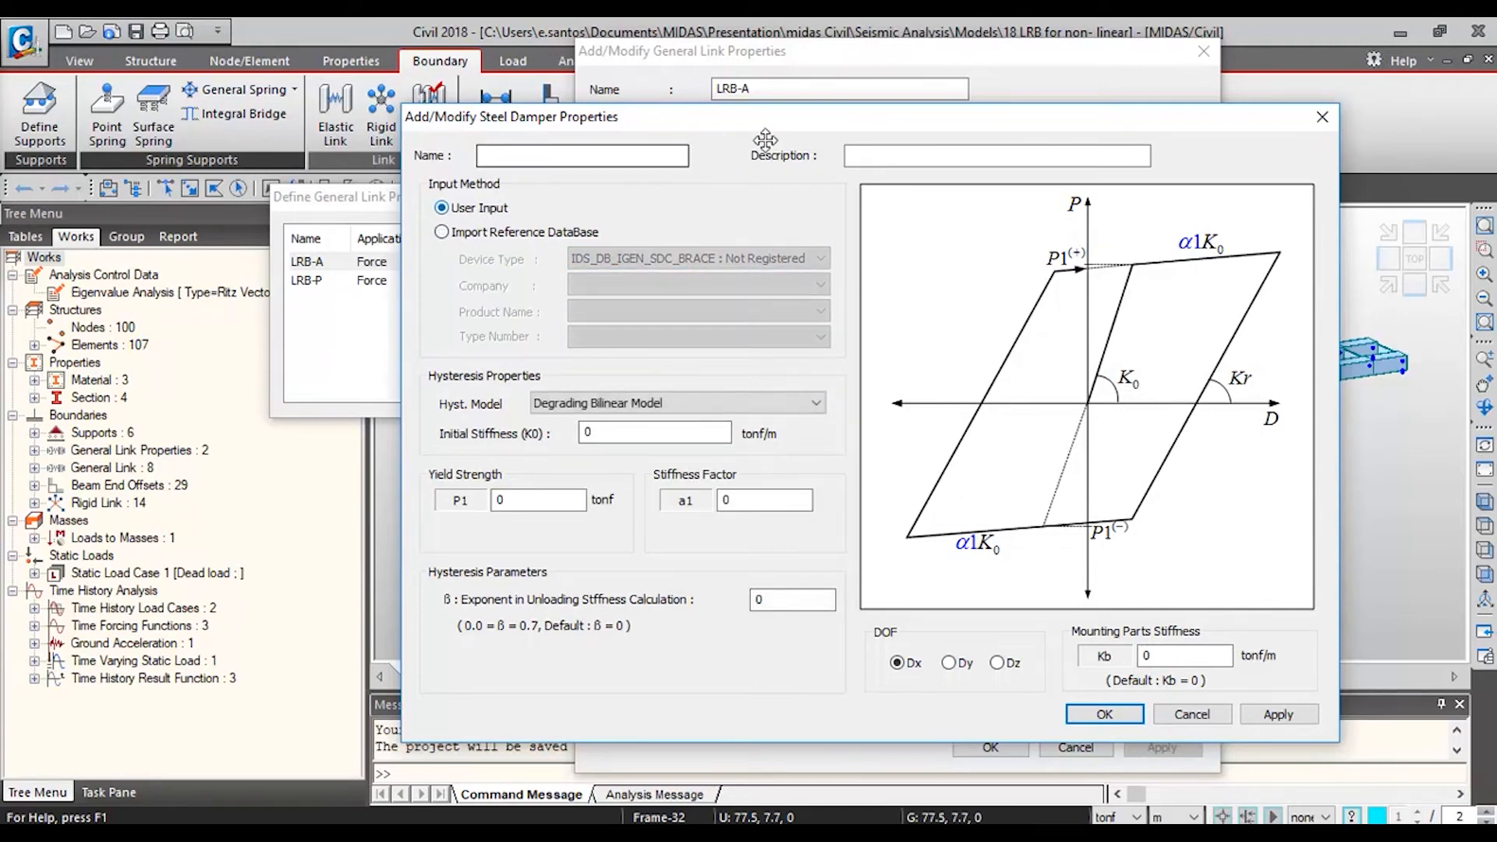
{"action": "left_click", "coordinate": [1322, 116]}
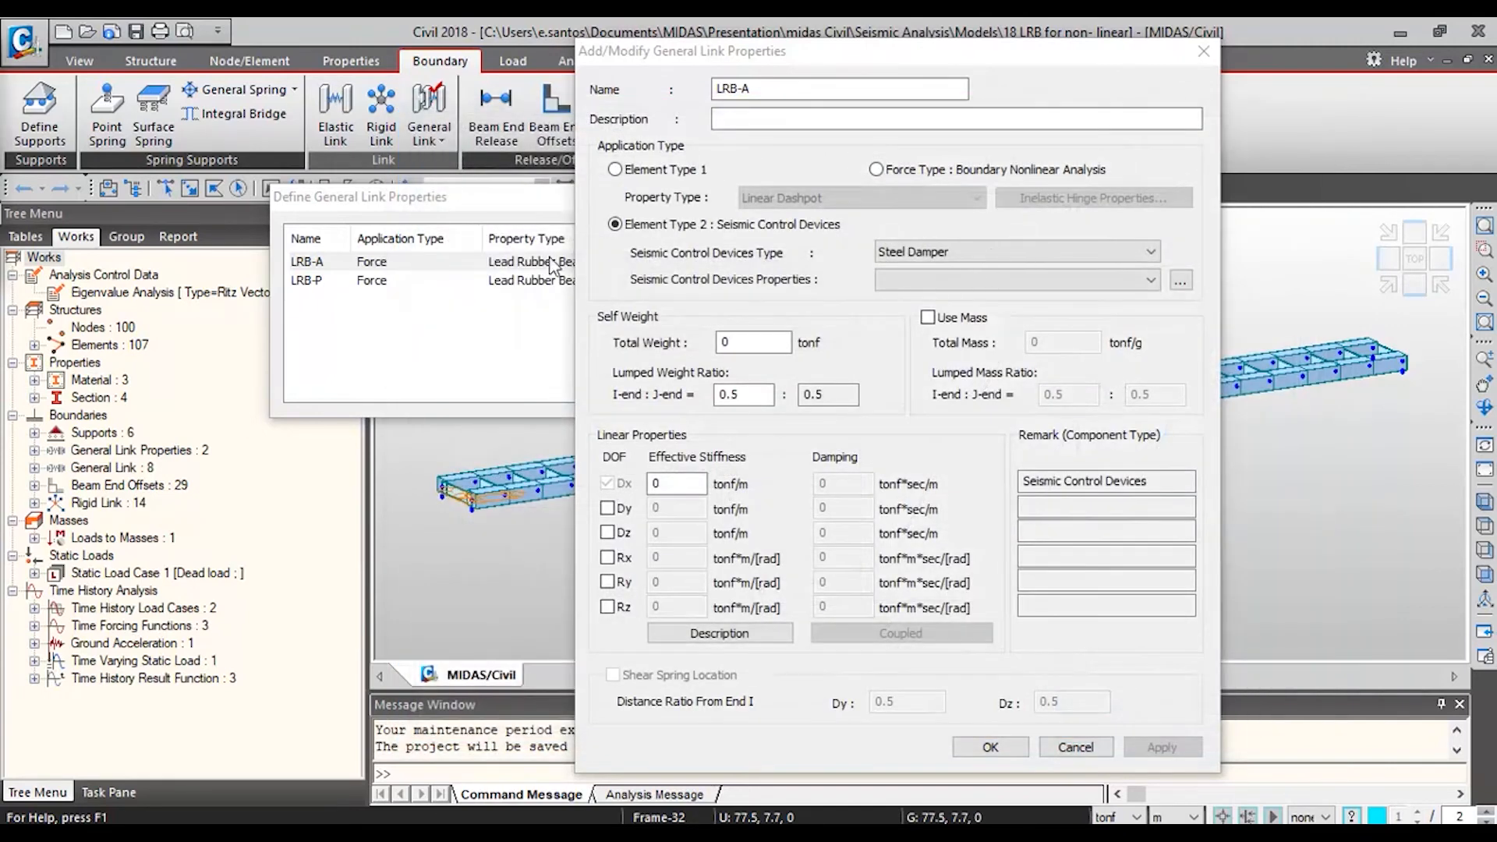
Step: Try Isolator(MSS) as LRB-A's seismic control device type, and open its multi-shear spring model properties
{"action": "left_click", "coordinate": [1009, 254]}
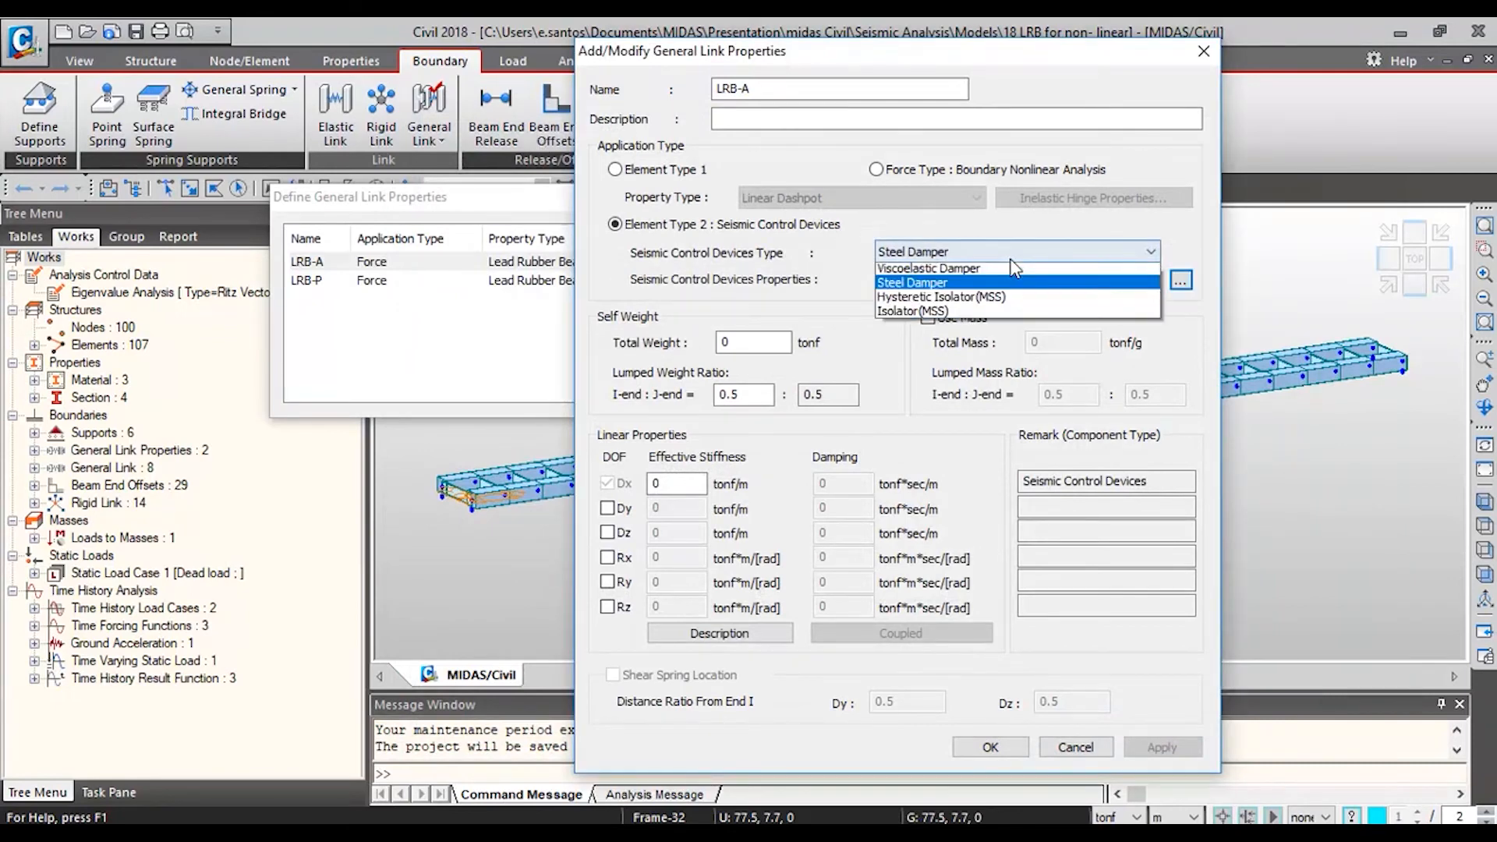
{"action": "left_click", "coordinate": [974, 329]}
{"action": "left_click", "coordinate": [1014, 280]}
{"action": "left_click", "coordinate": [928, 282]}
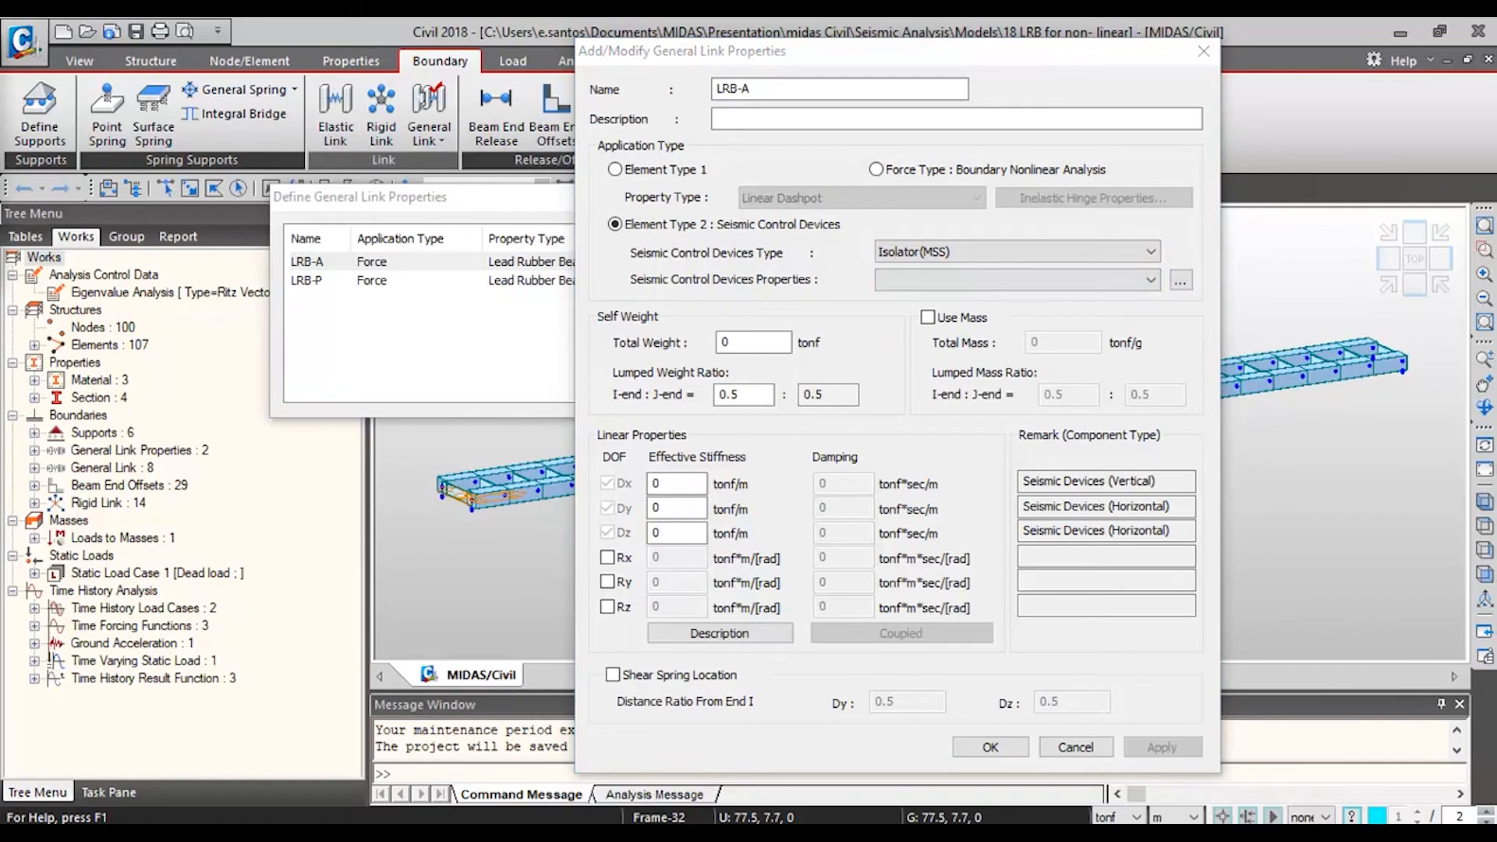
{"action": "left_click_drag", "start_coordinate": [0, 116], "coordinate": [604, 119]}
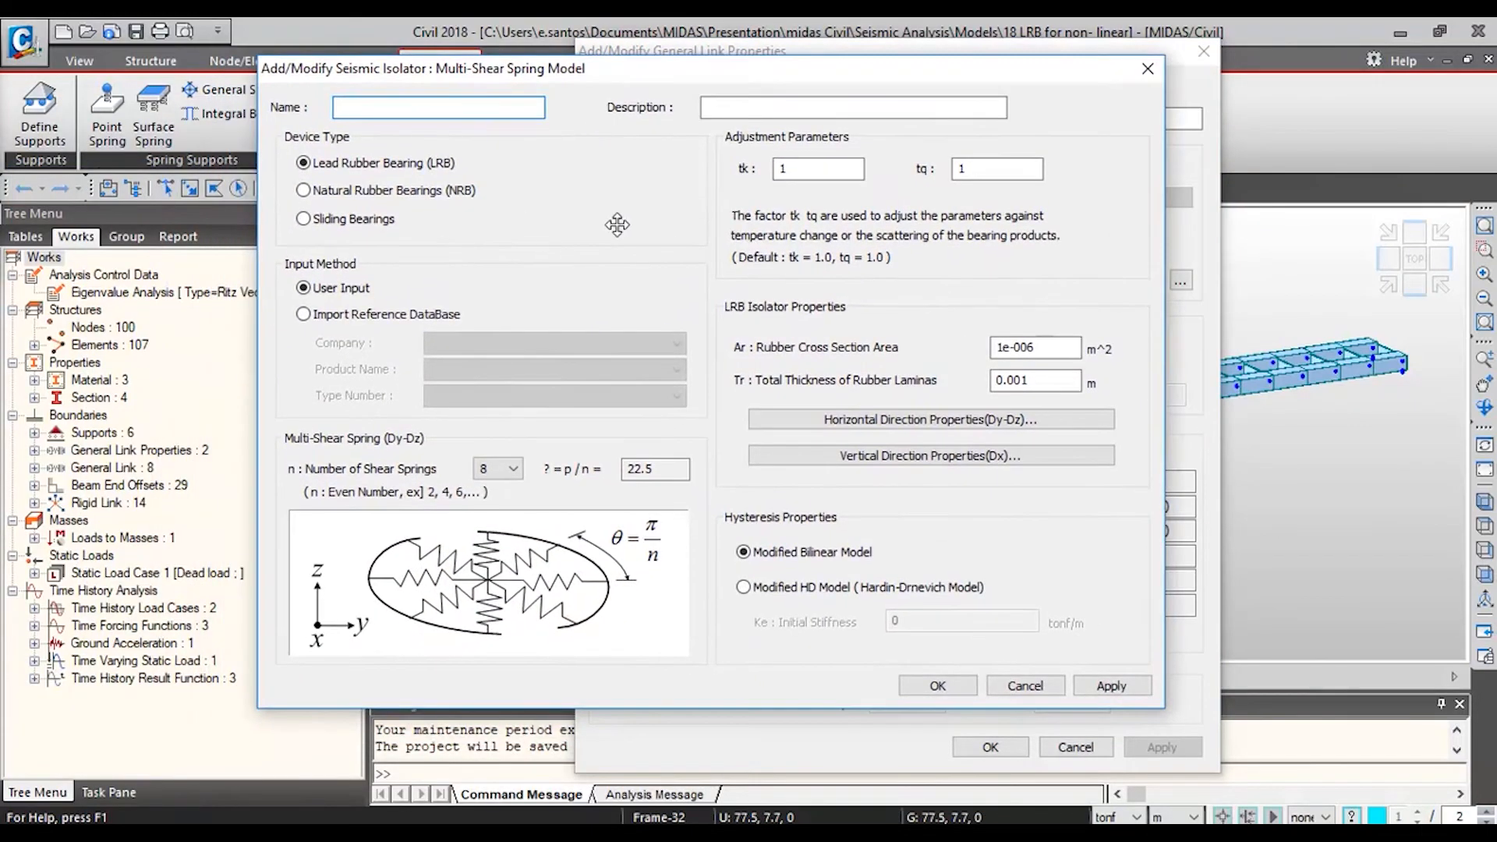
Step: Check the company list of the isolator's reference database, and restore User Input
{"action": "left_click", "coordinate": [402, 316]}
{"action": "left_click", "coordinate": [435, 346]}
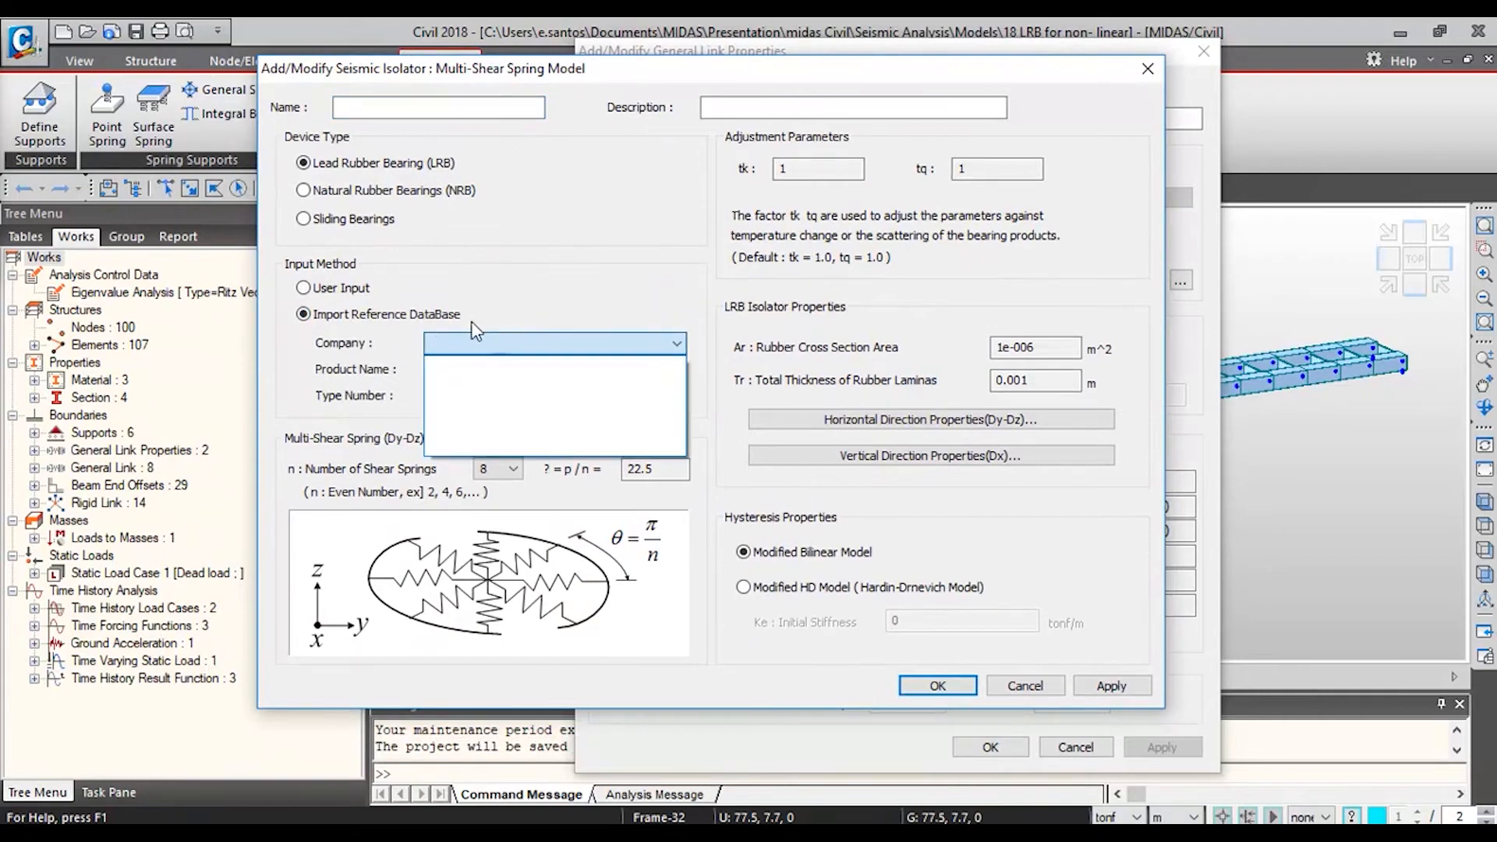
{"action": "left_click", "coordinate": [383, 317]}
{"action": "left_click", "coordinate": [319, 285]}
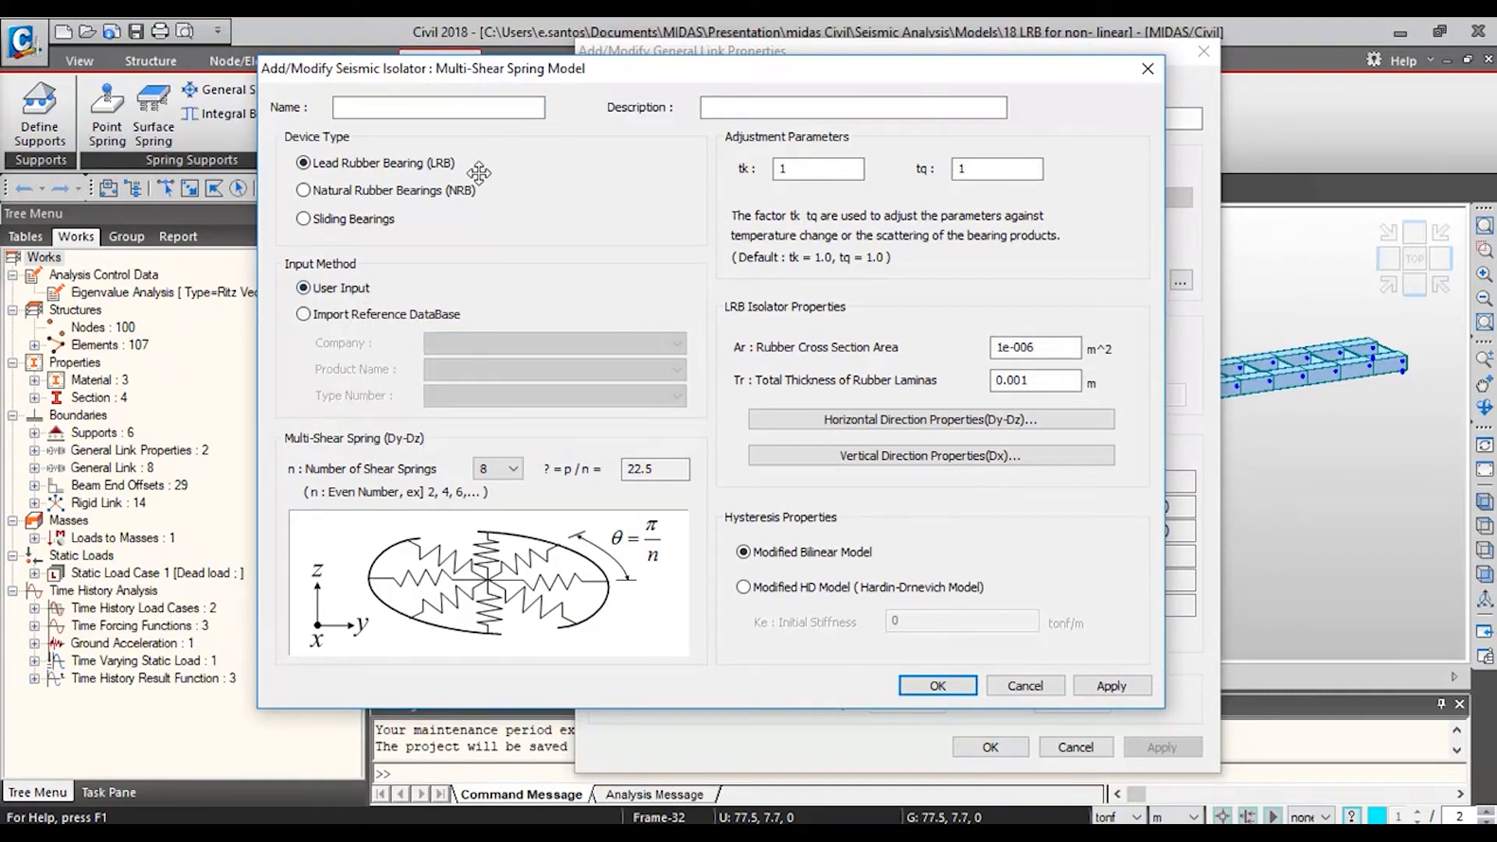
Step: Compare the sliding, lead rubber and natural rubber bearing settings, and discard the changes to the isolator and LRB-A
{"action": "left_click", "coordinate": [402, 194]}
{"action": "left_click", "coordinate": [357, 222]}
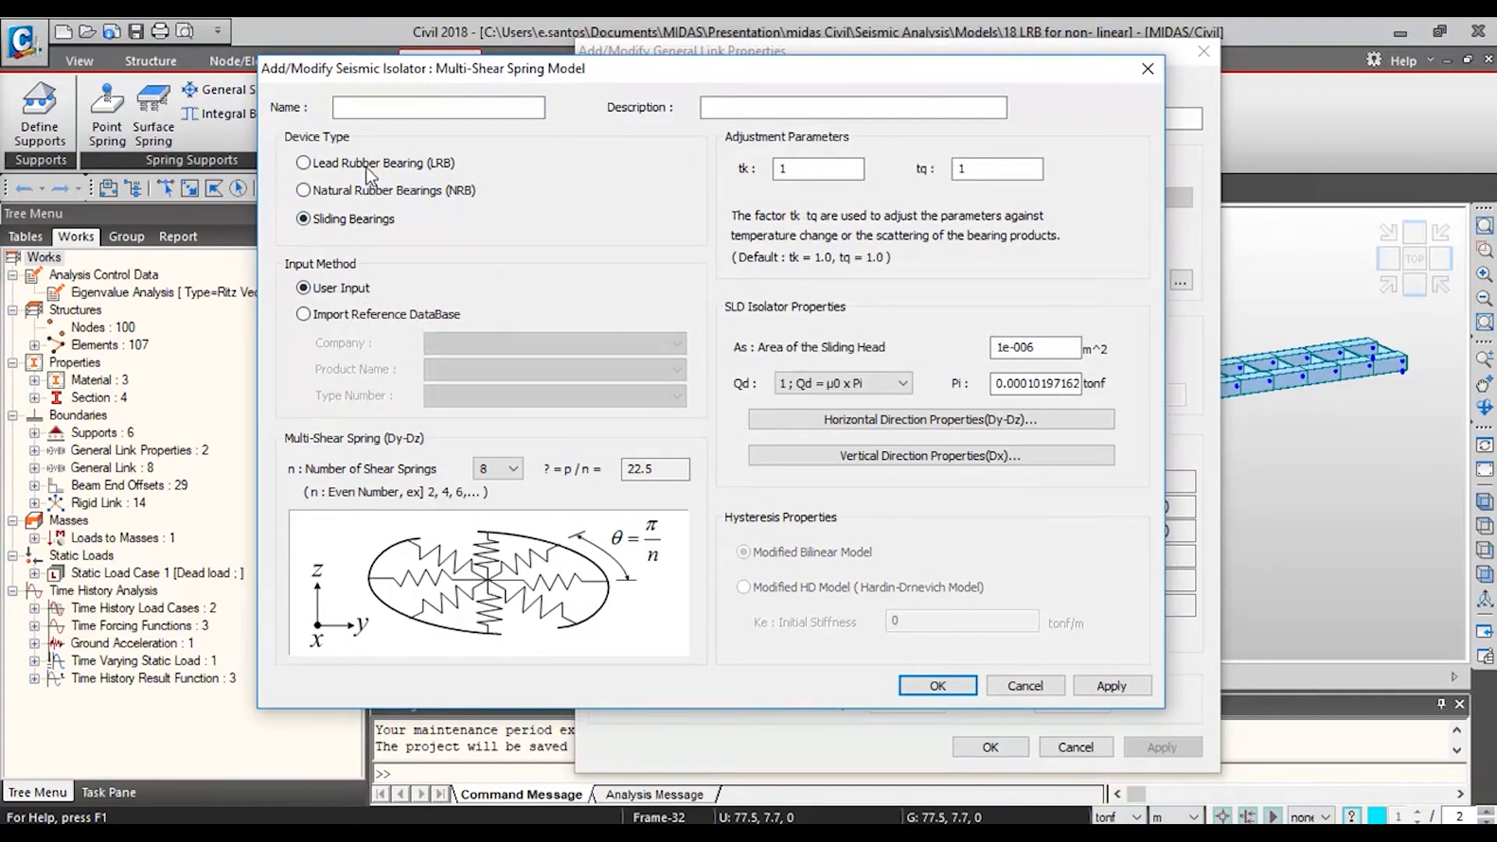
{"action": "left_click", "coordinate": [368, 166]}
{"action": "left_click", "coordinate": [382, 194]}
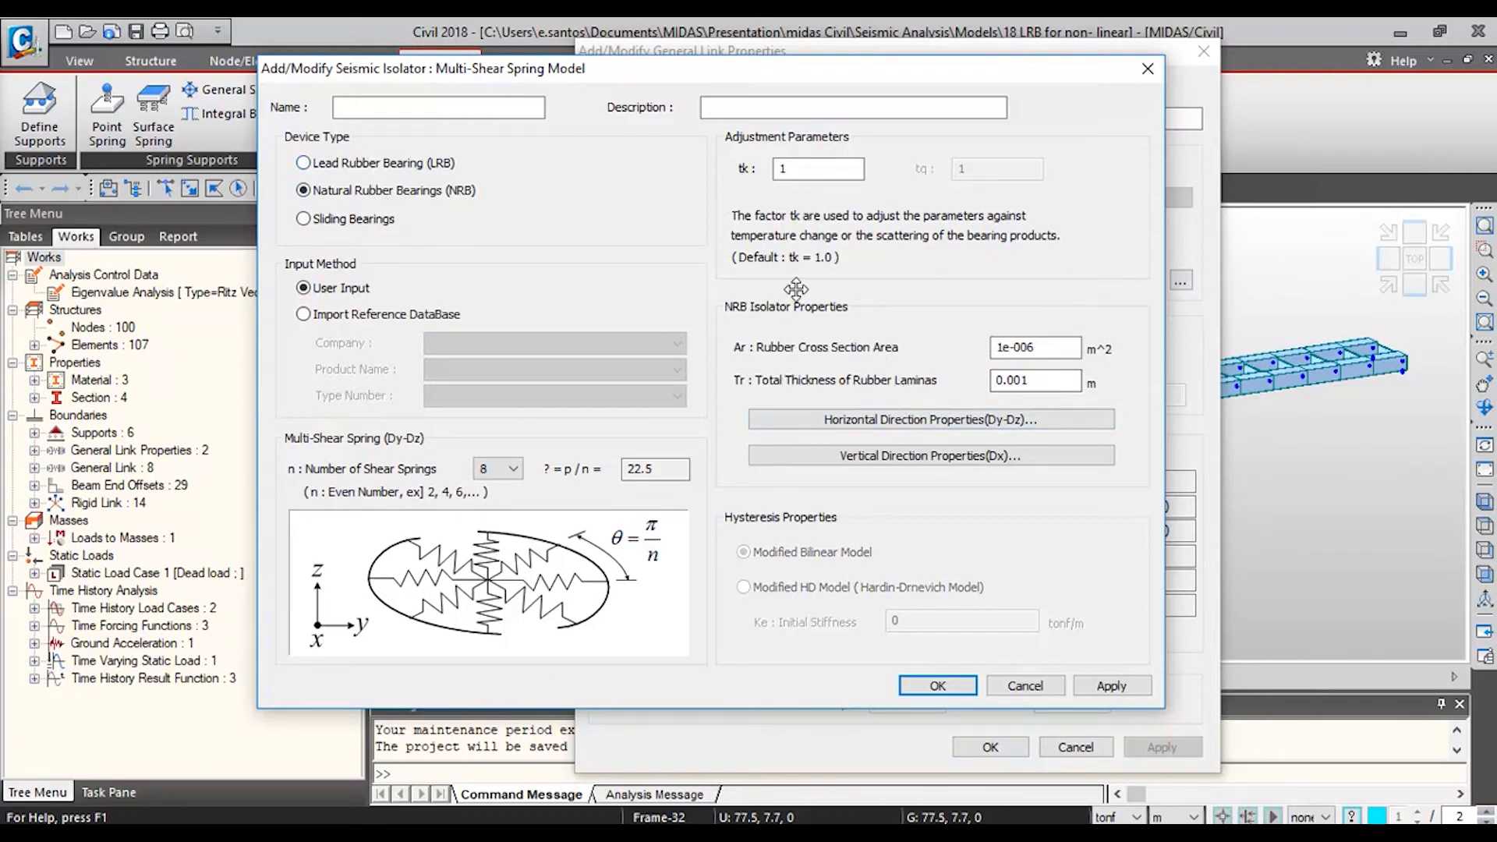
{"action": "left_click", "coordinate": [1161, 70]}
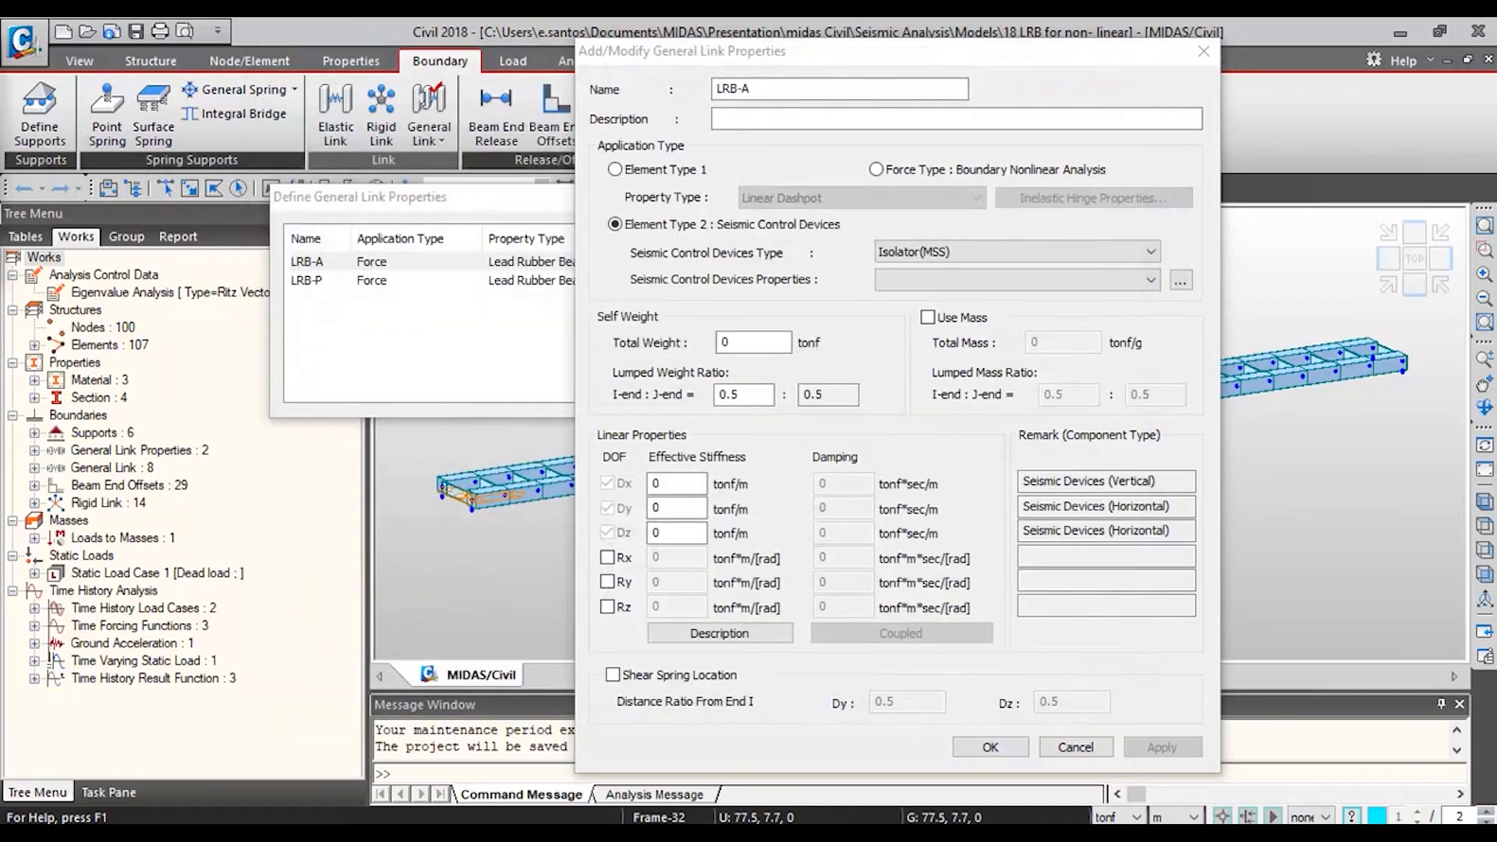
{"action": "left_click", "coordinate": [1191, 60]}
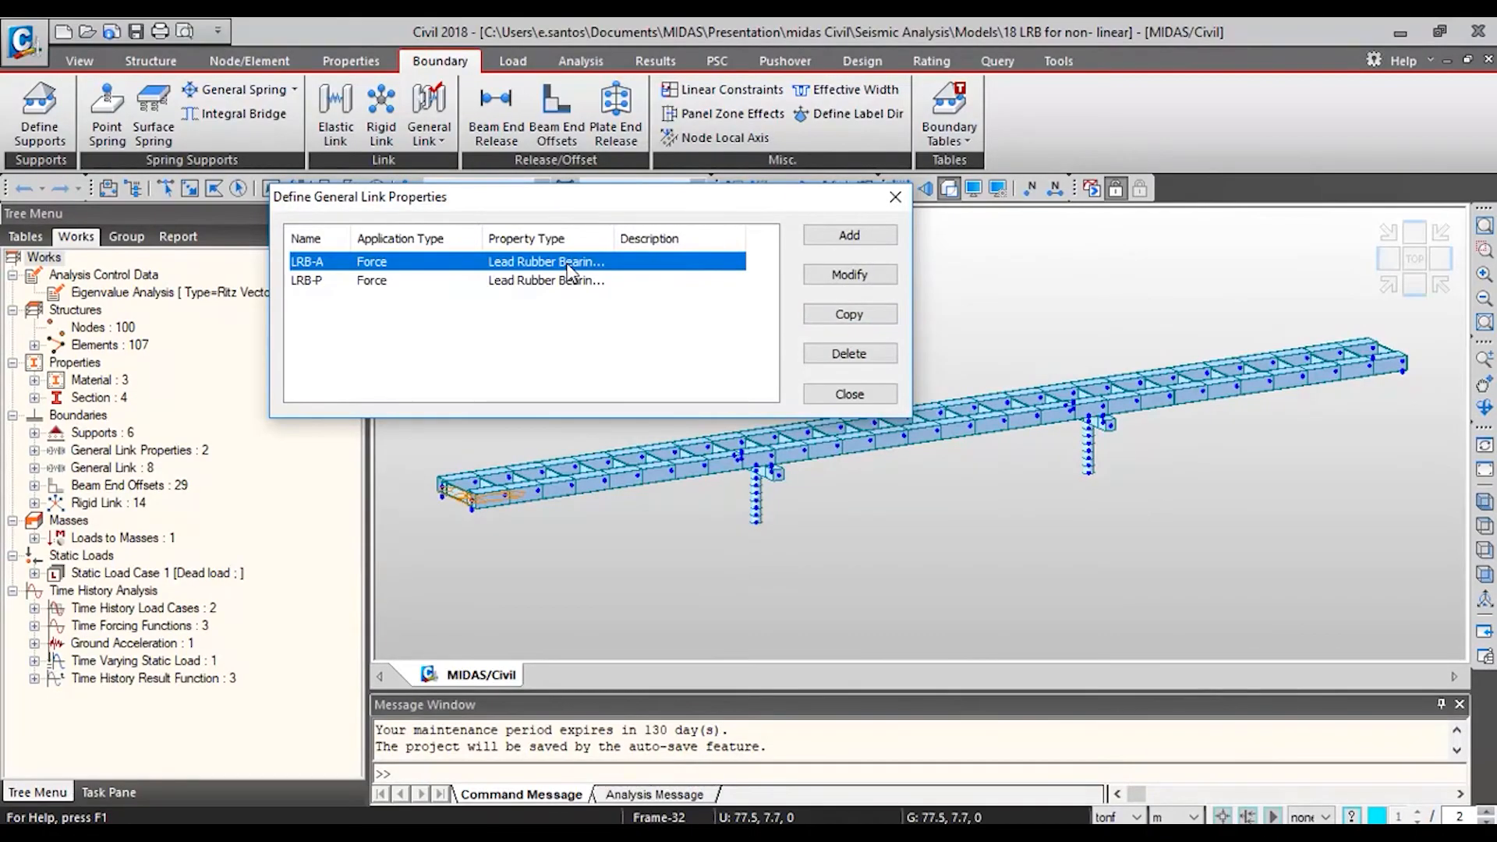
Step: Reopen LRB-A and inspect its linear stiffness and the Dy nonlinear shear spring properties
{"action": "double_click", "coordinate": [567, 265]}
{"action": "left_click_drag", "start_coordinate": [874, 158], "coordinate": [914, 22]}
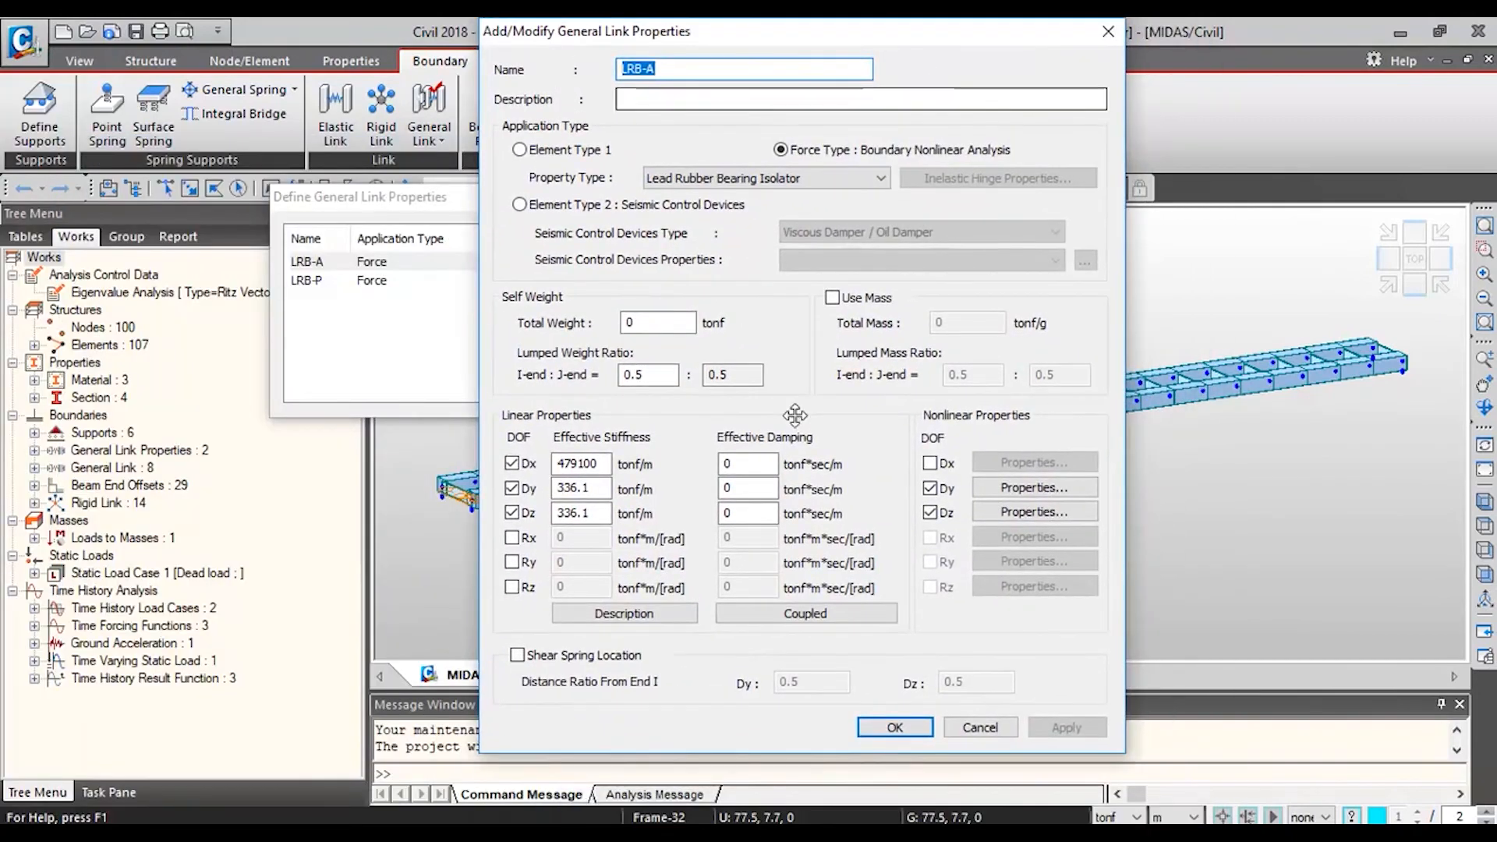
{"action": "left_click", "coordinate": [603, 489]}
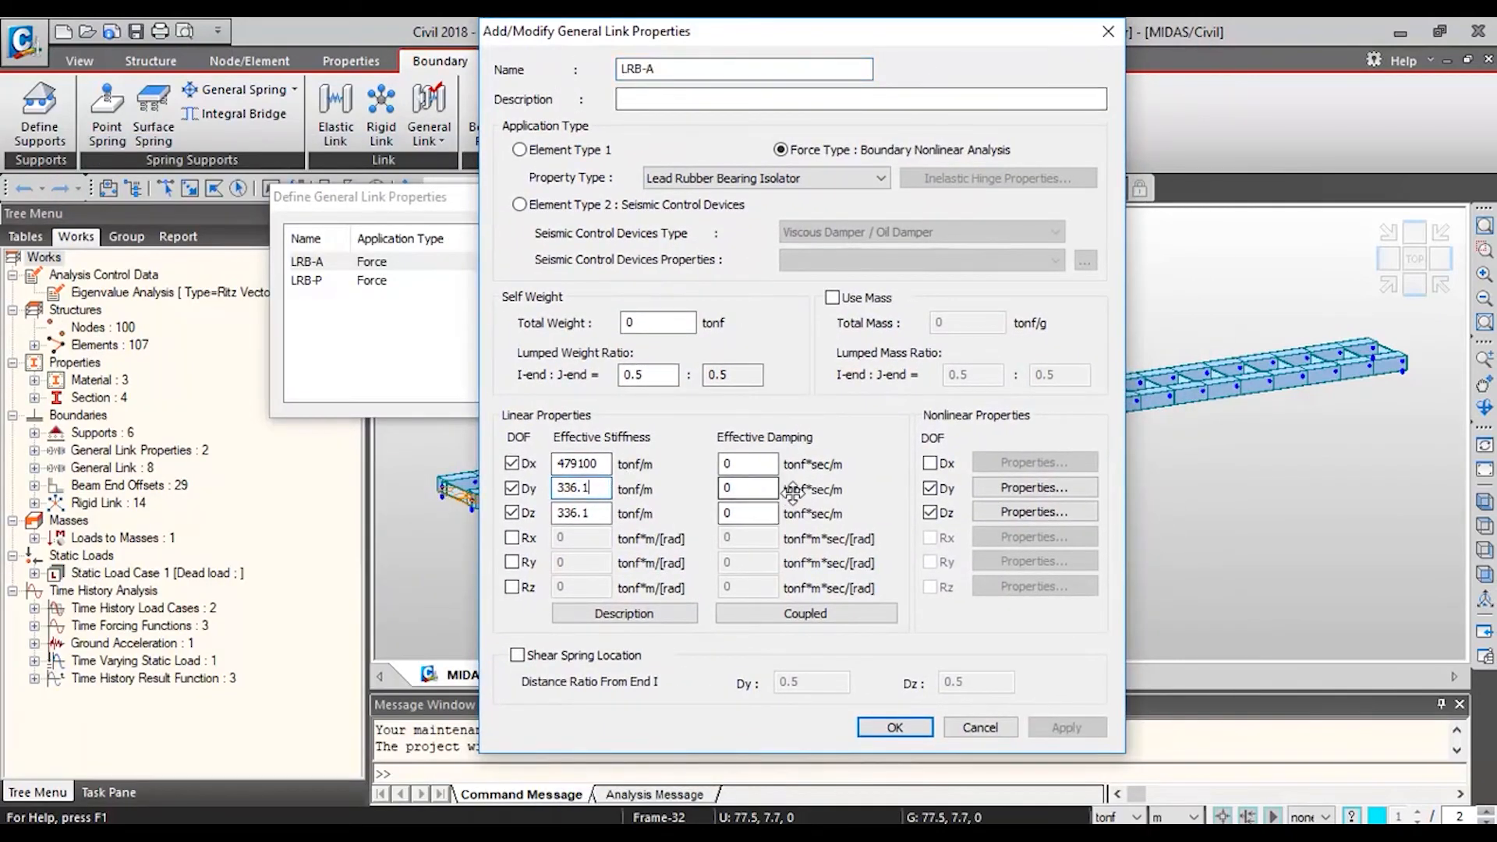
{"action": "left_click", "coordinate": [1011, 492]}
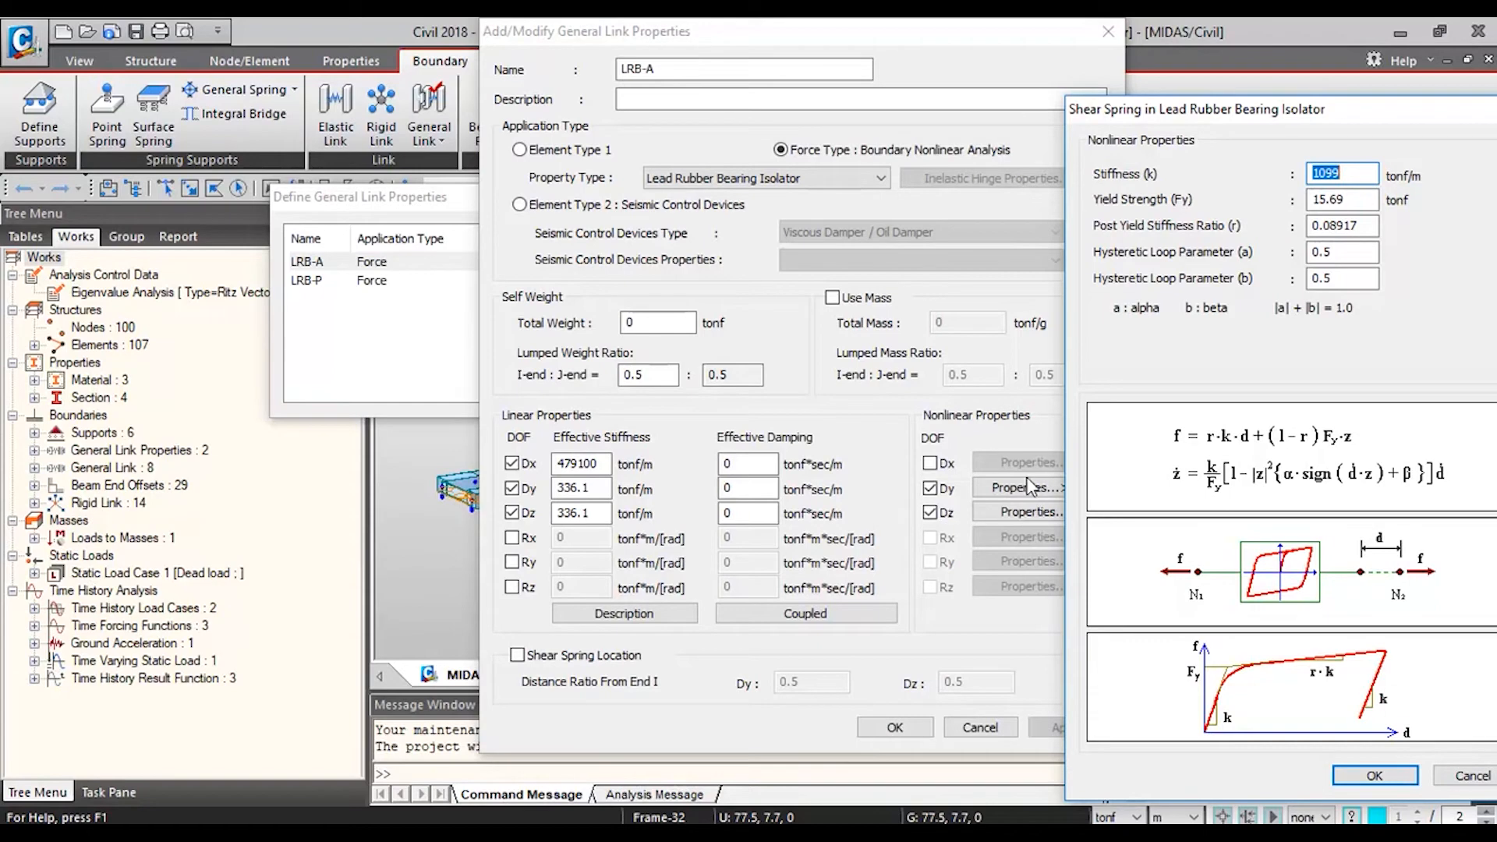
{"action": "left_click_drag", "start_coordinate": [1430, 232], "coordinate": [1211, 249]}
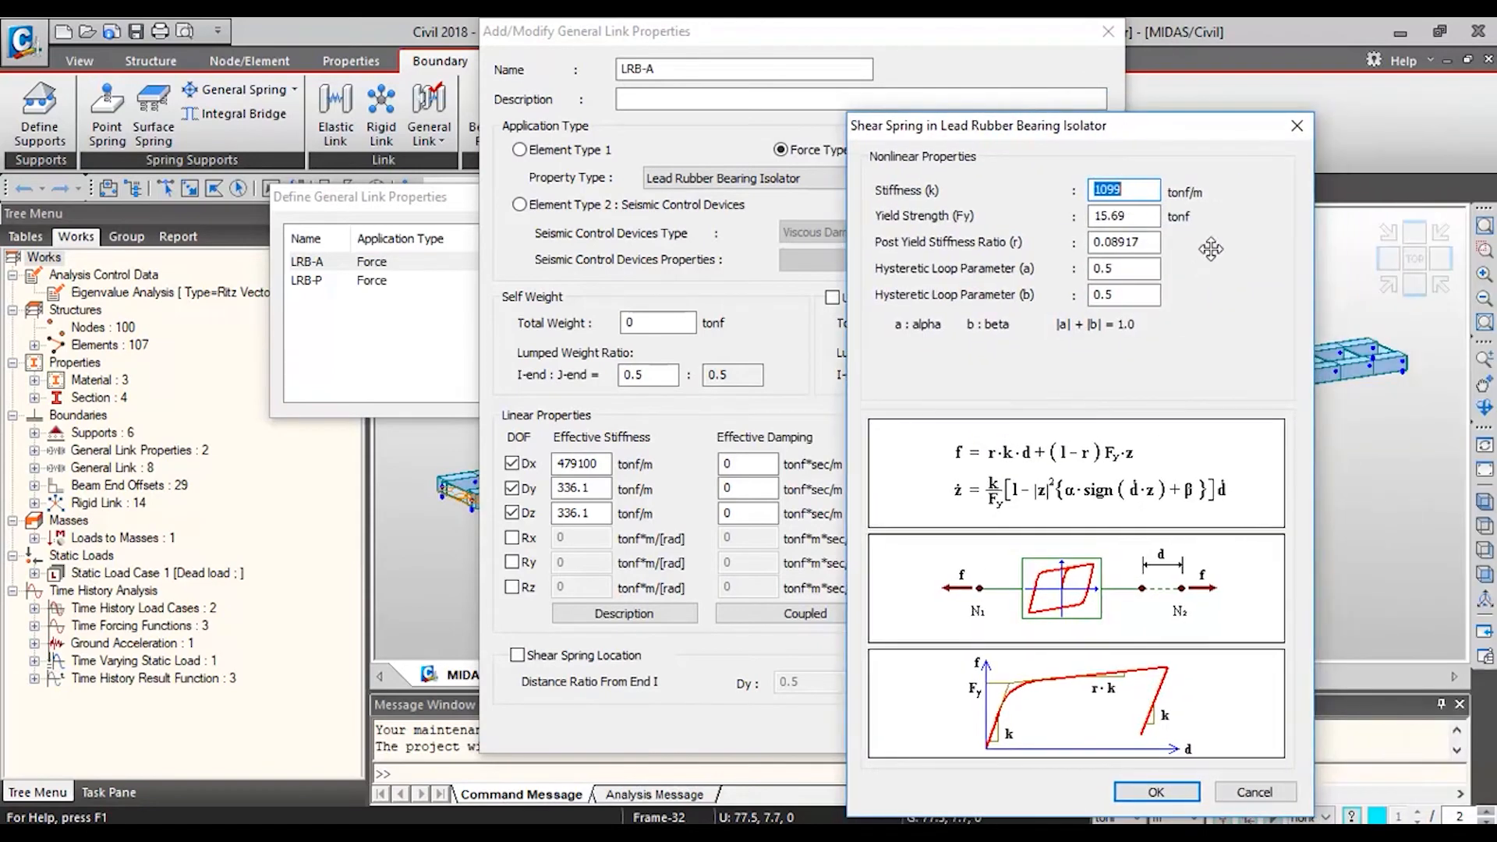
{"action": "left_click", "coordinate": [1297, 125]}
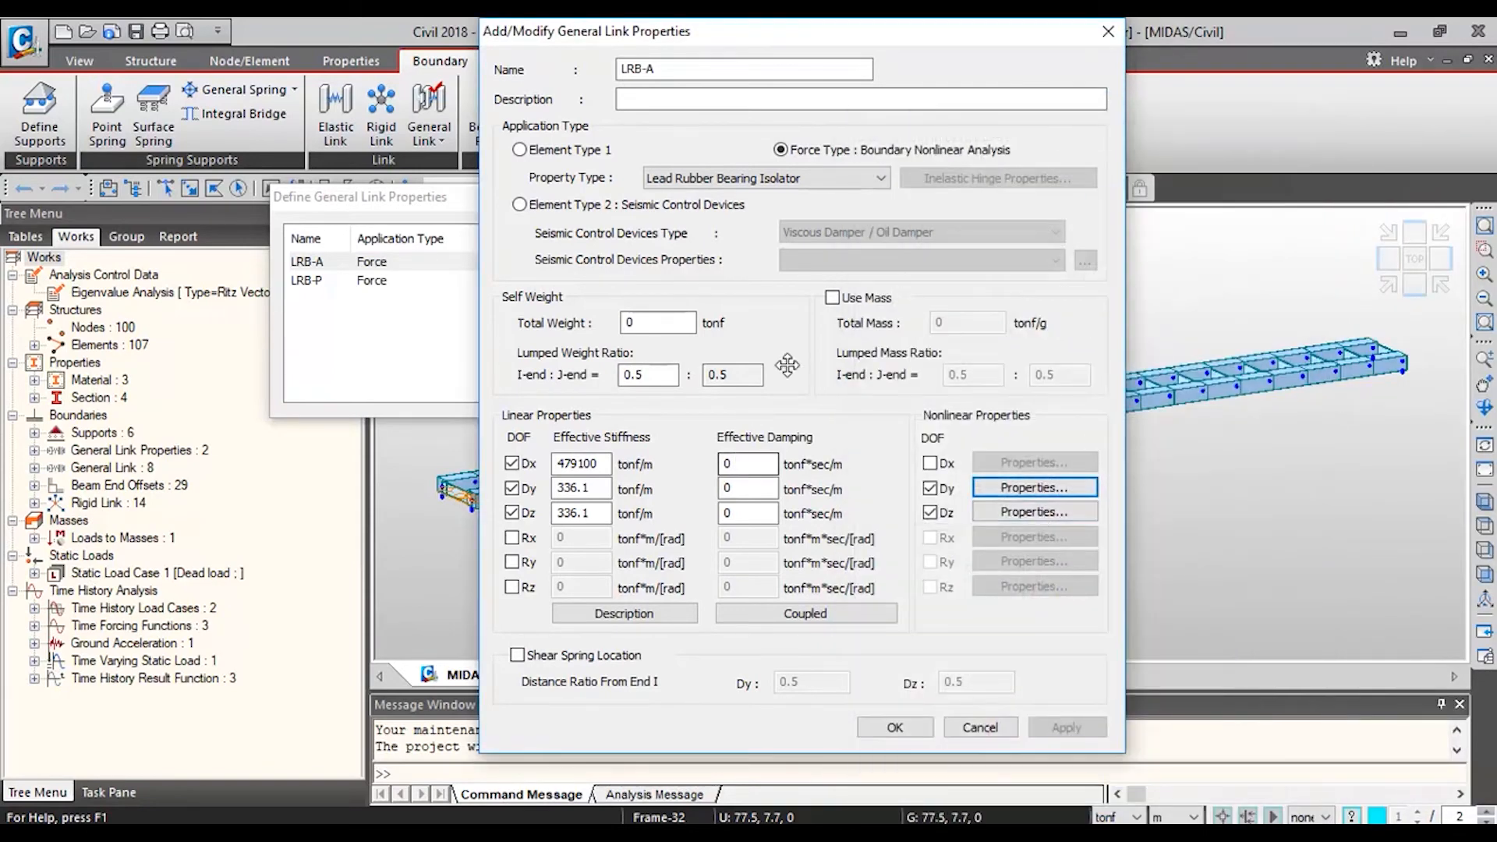
Step: Change LRB-A to a Triple Friction Pendulum System Isolator with linear and nonlinear Dy enabled, and inspect its shear properties
{"action": "left_click", "coordinate": [832, 186]}
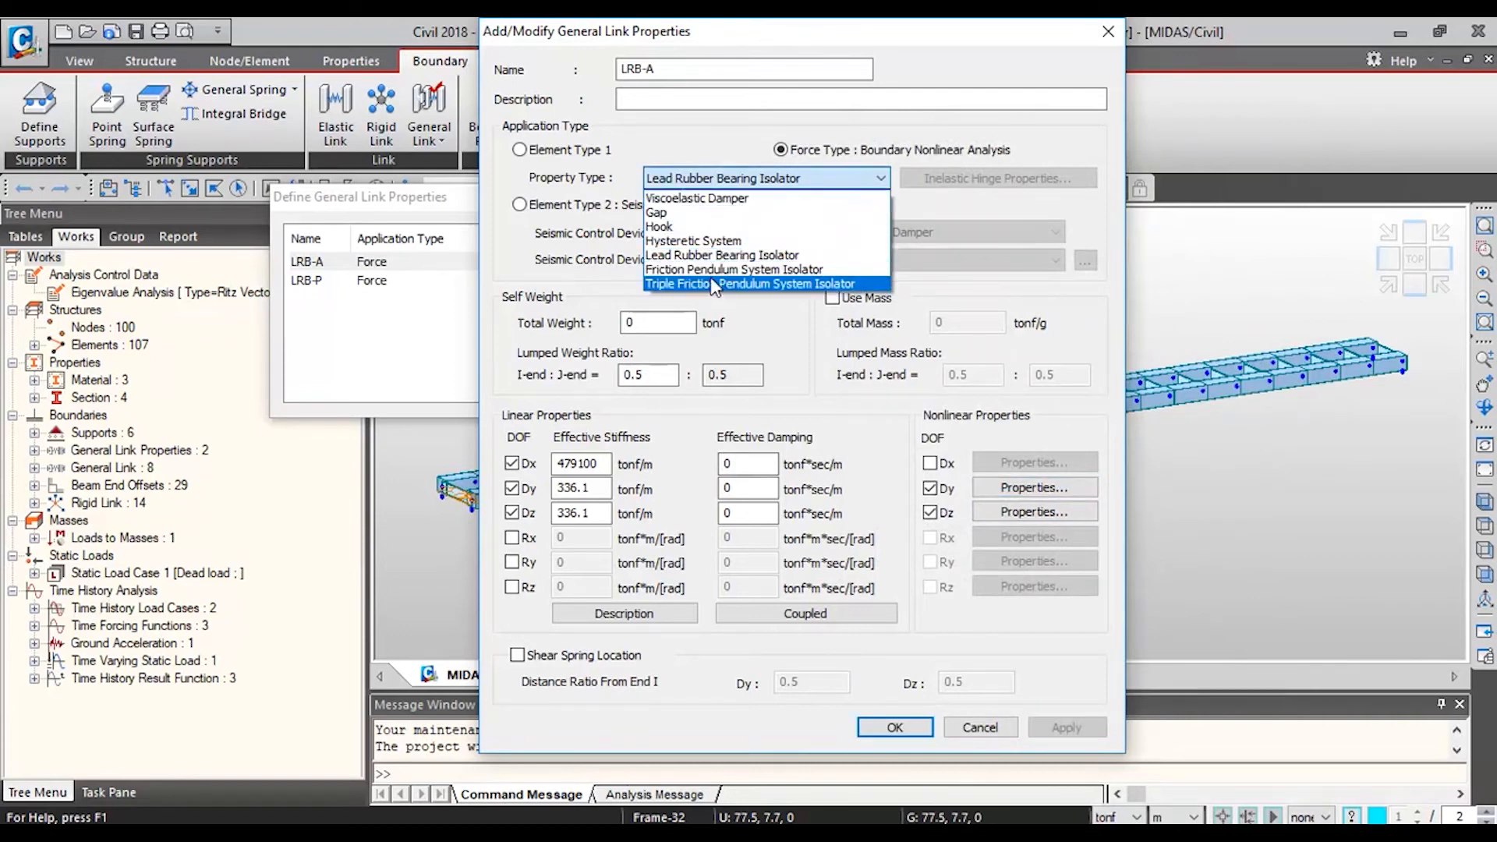
{"action": "left_click", "coordinate": [709, 284]}
{"action": "left_click", "coordinate": [512, 489]}
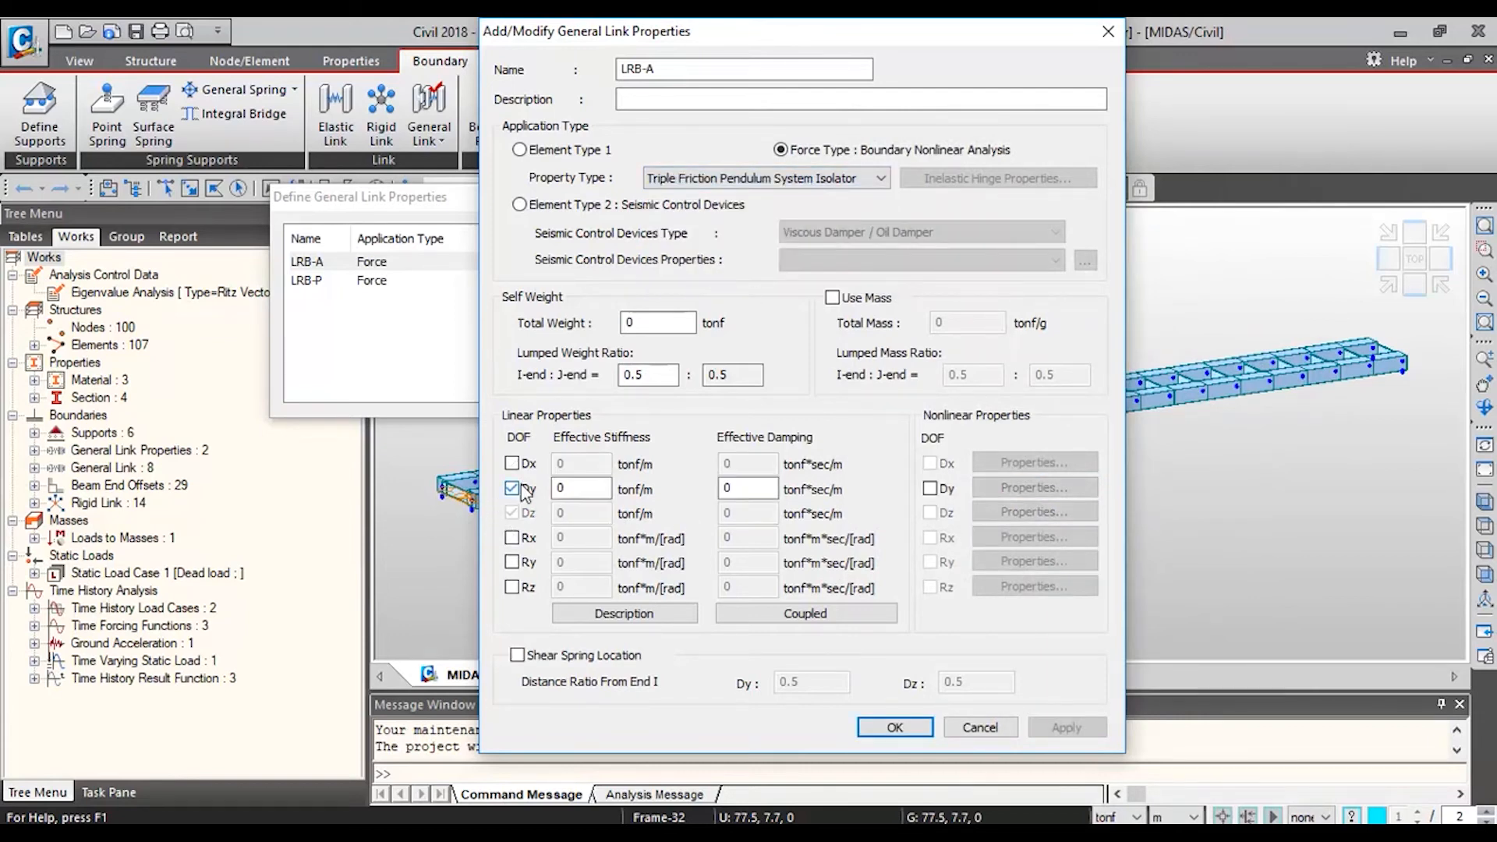
{"action": "left_click", "coordinate": [929, 489]}
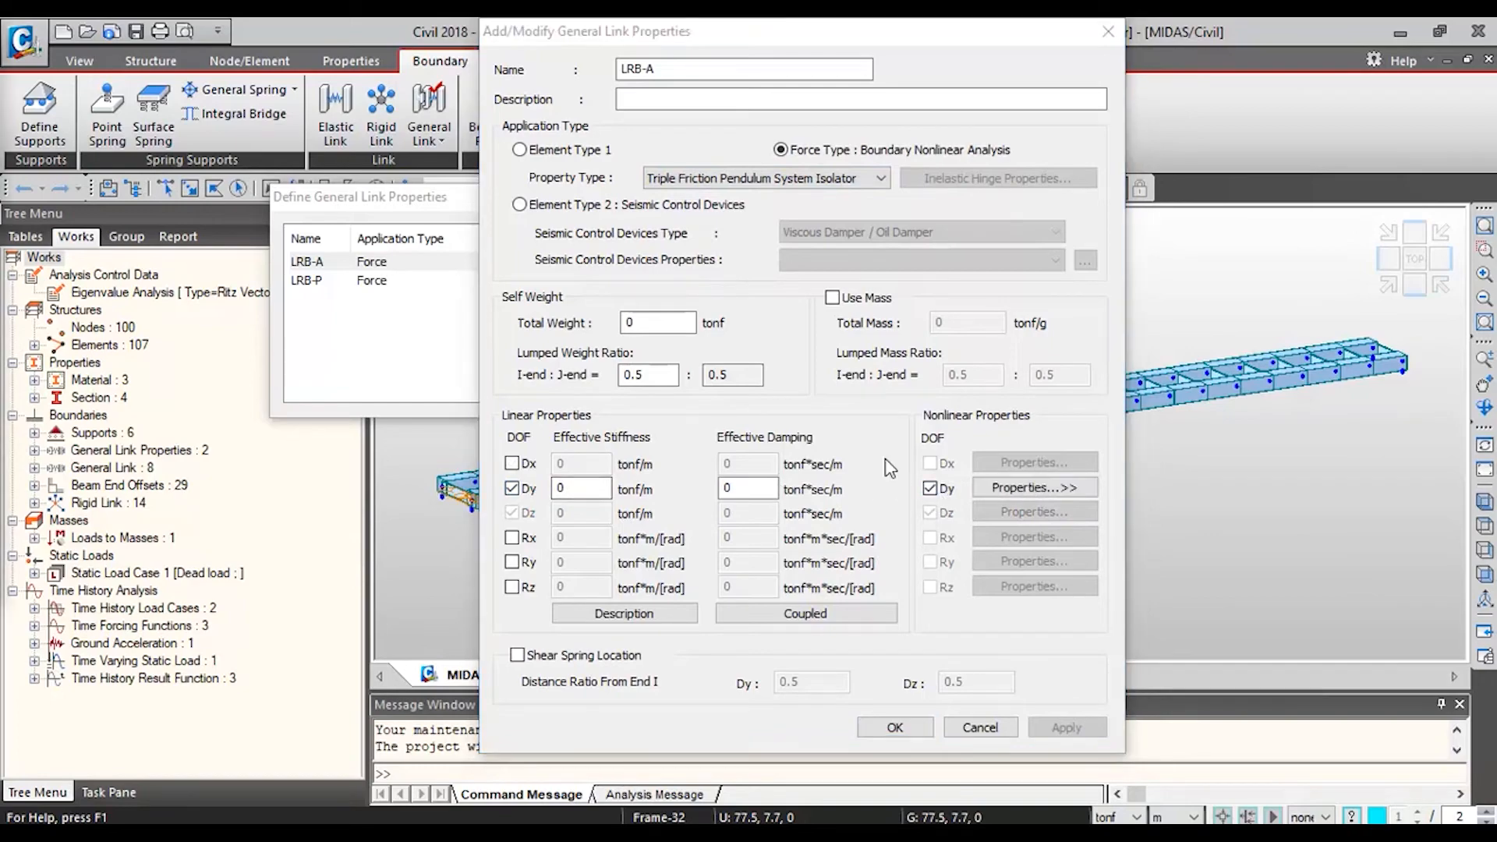
{"action": "left_click_drag", "start_coordinate": [0, 84], "coordinate": [1232, 154]}
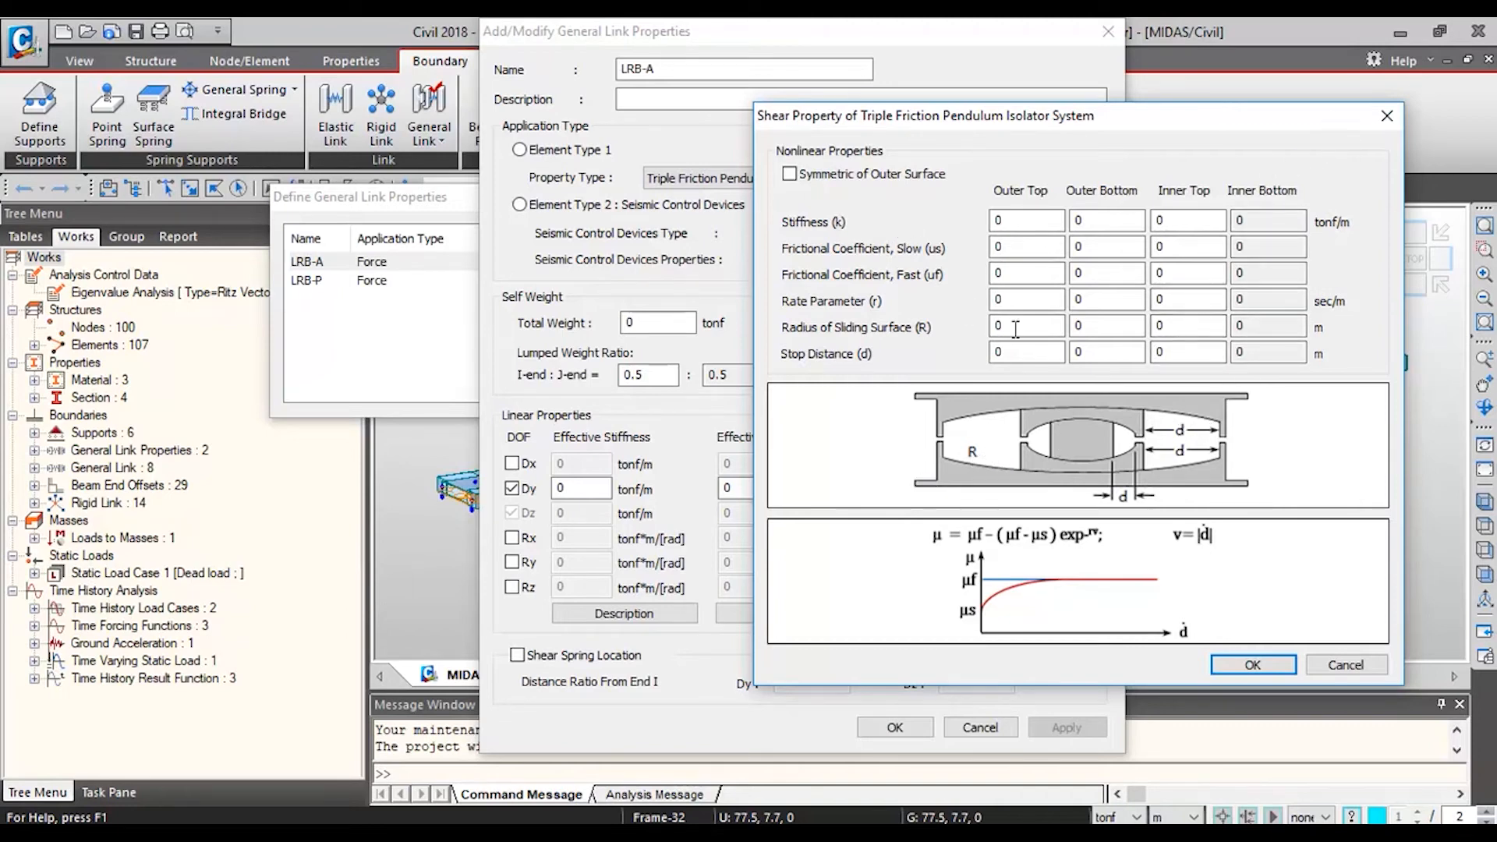
{"action": "left_click", "coordinate": [1387, 115]}
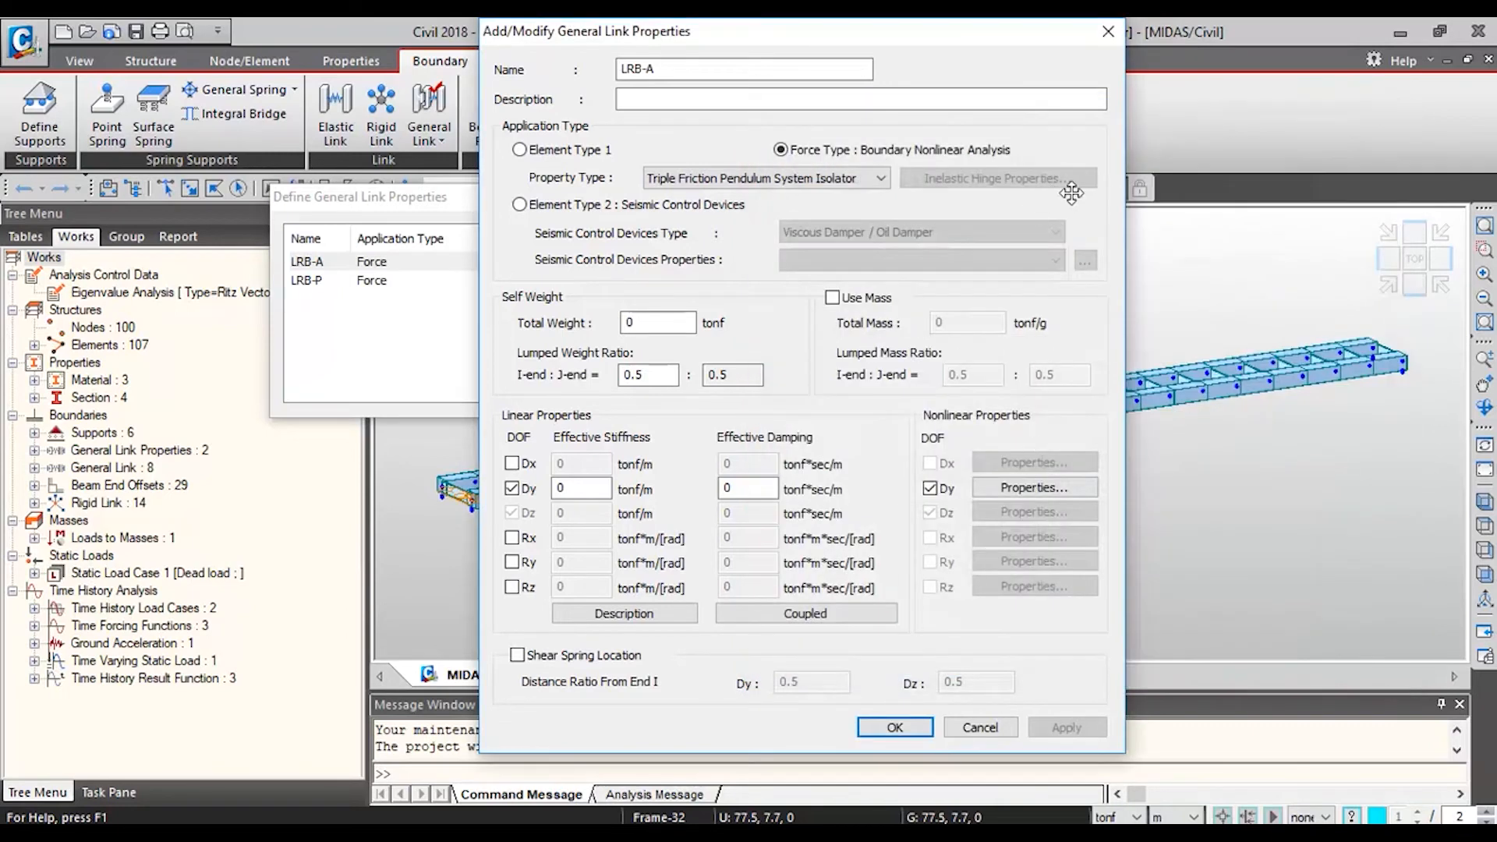
Step: Check the available boundary nonlinear property types for LRB-A, discard its changes, and close the general link property definitions
{"action": "left_click", "coordinate": [761, 178]}
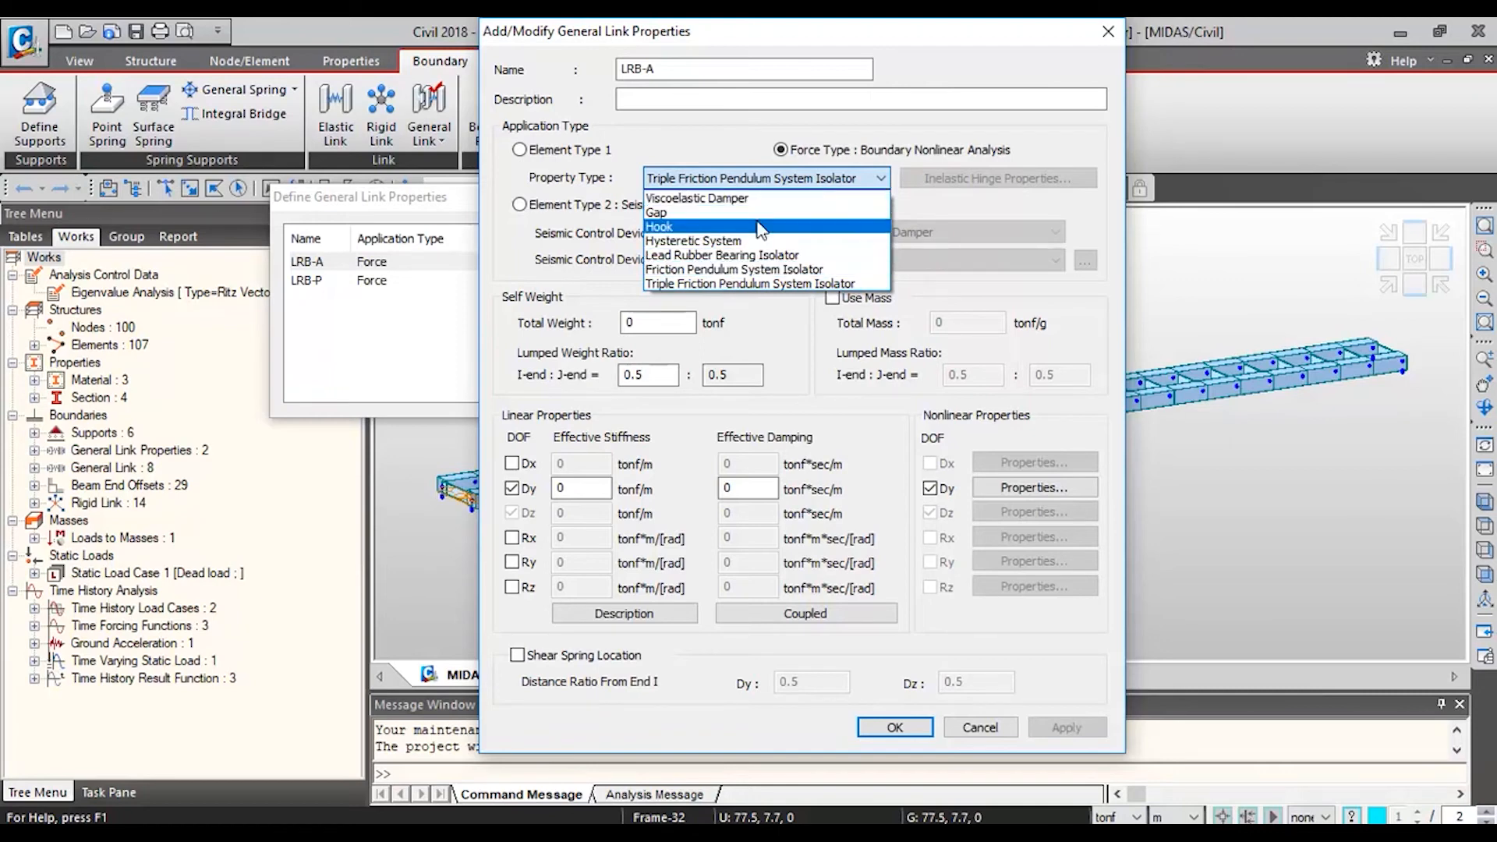
{"action": "left_click", "coordinate": [658, 147]}
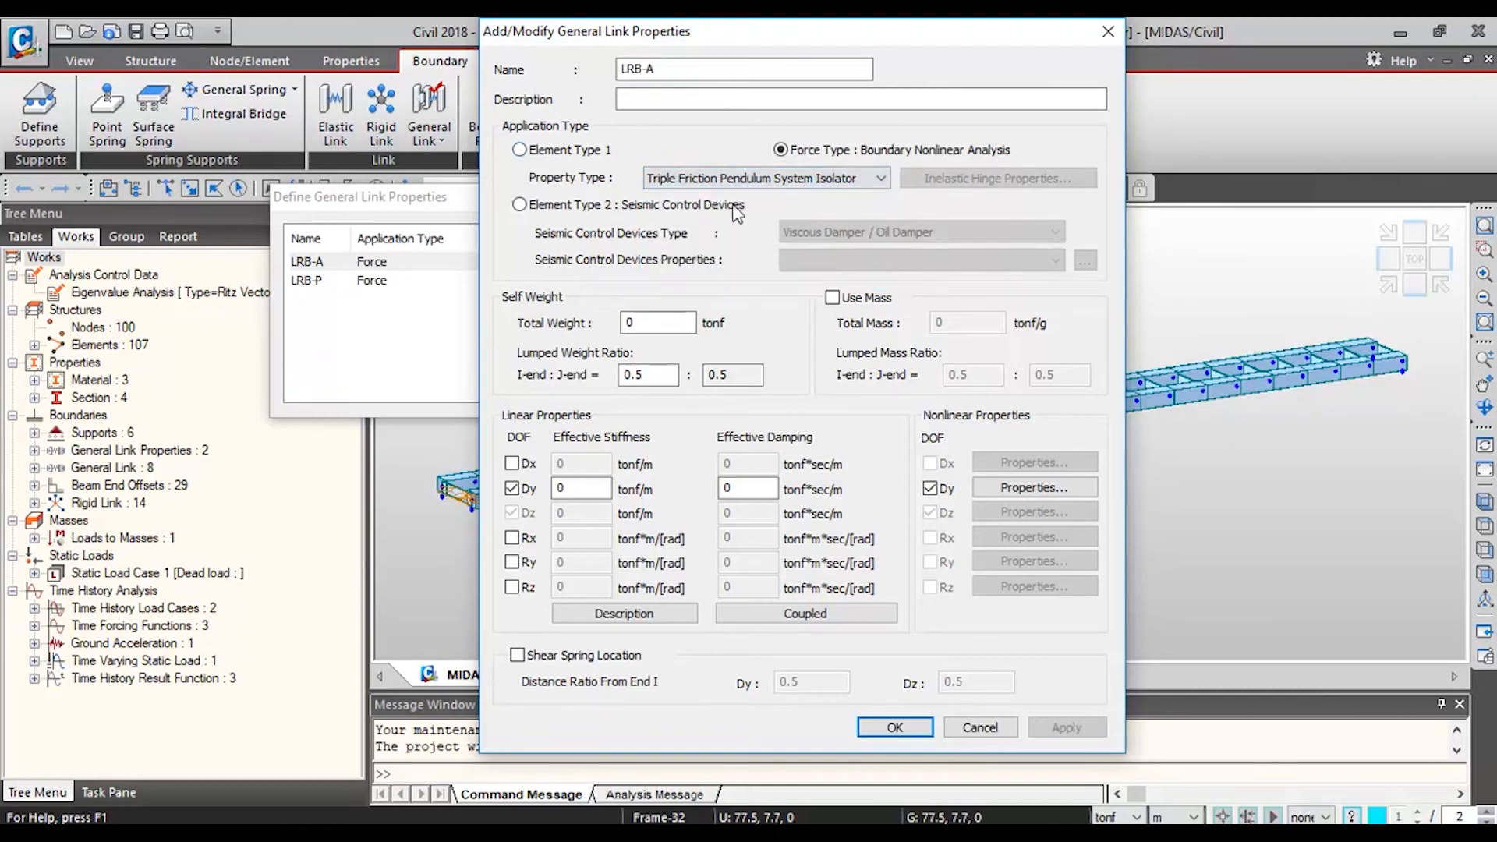
{"action": "left_click", "coordinate": [1108, 31]}
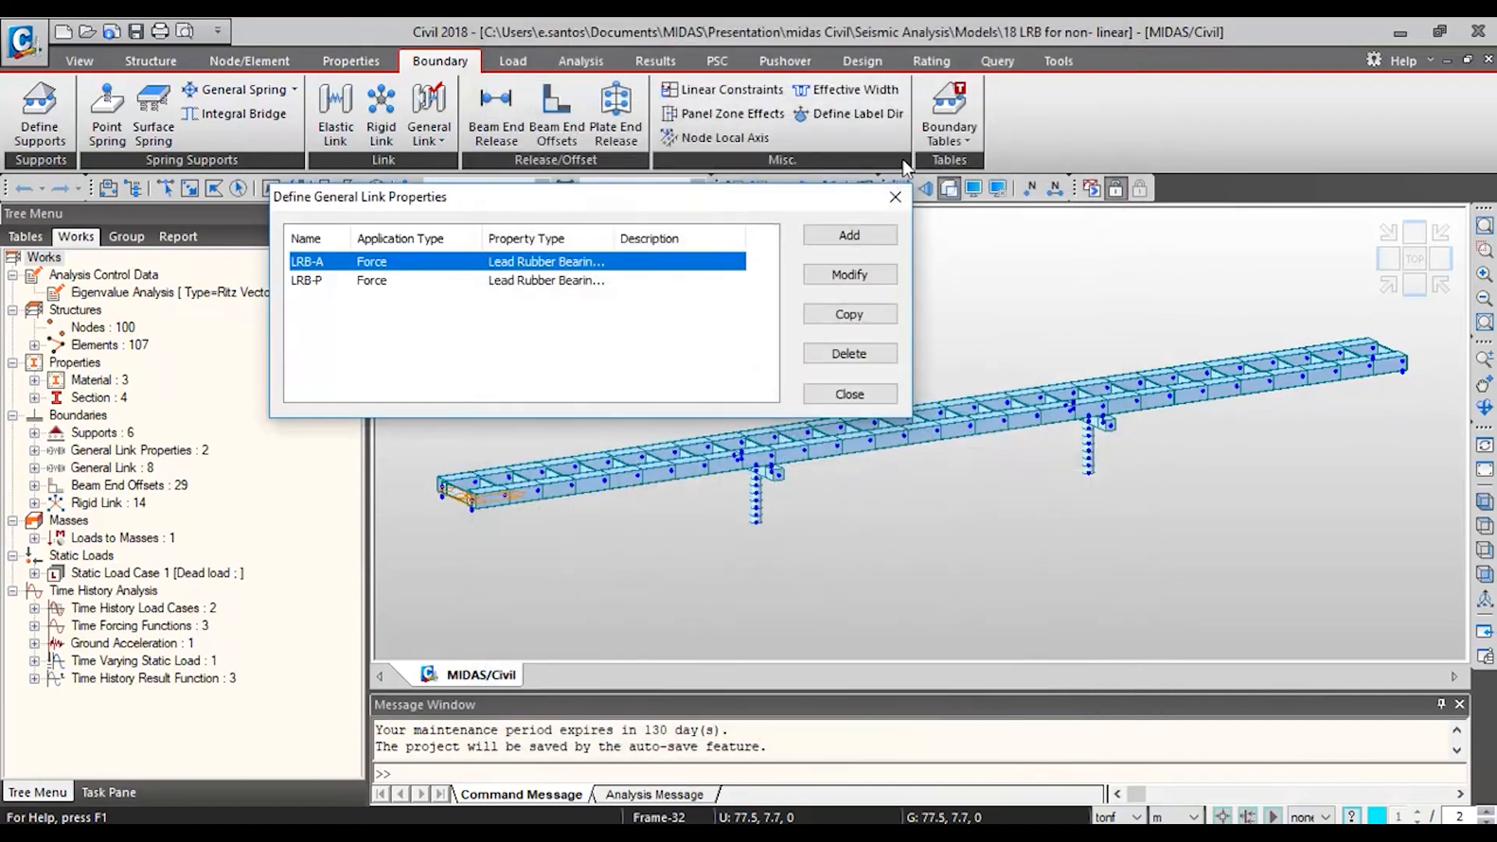
{"action": "left_click", "coordinate": [510, 277]}
{"action": "left_click", "coordinate": [895, 198]}
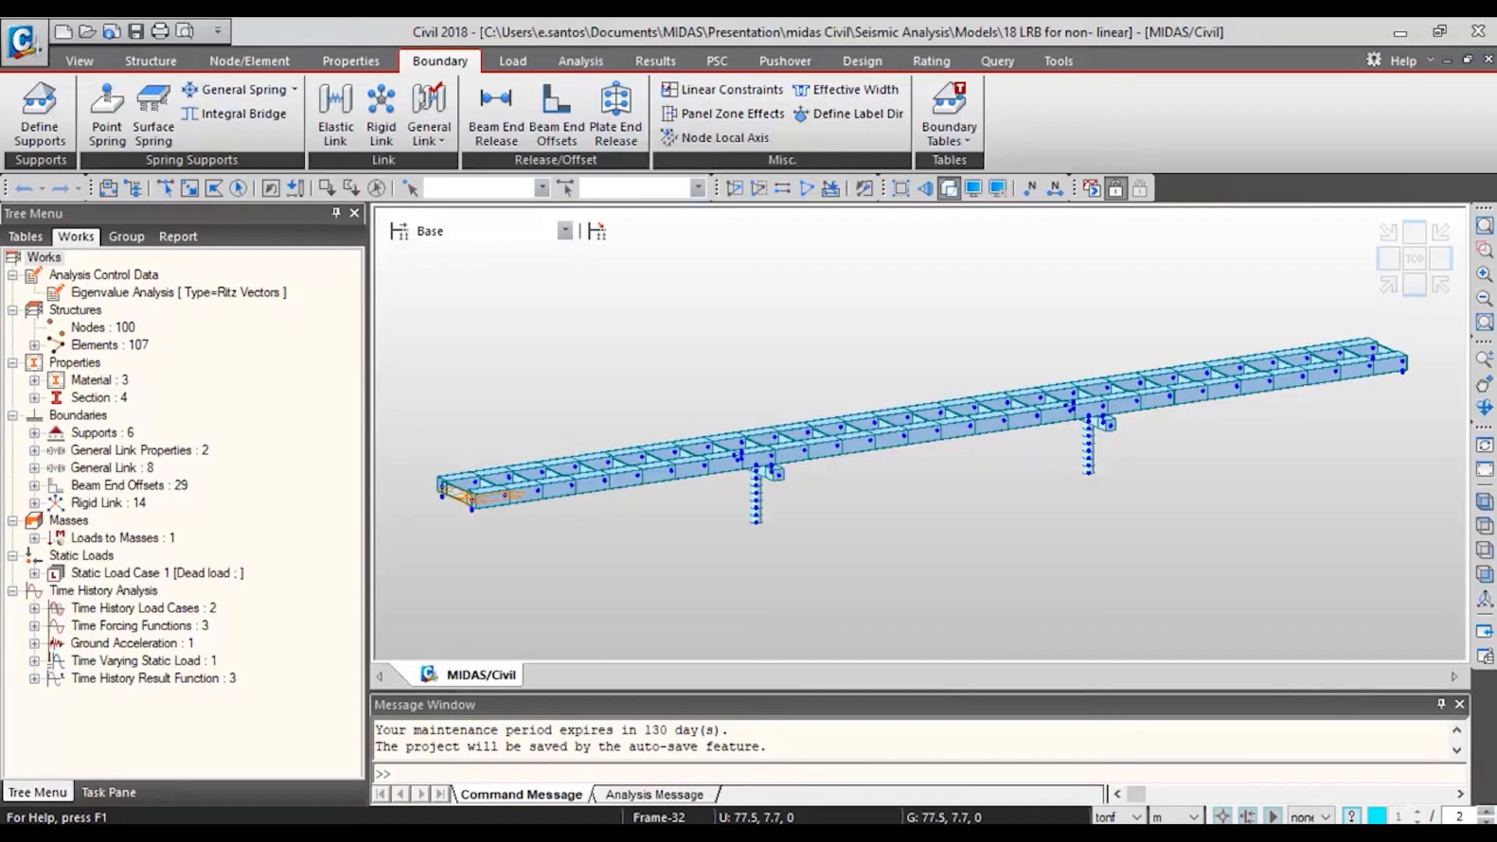
Step: Try to add an LRB-A general link with a 0-degree beta angle between nodes 95 and 93 beneath the girder end
{"action": "scroll", "coordinate": [483, 531], "scroll_direction": "up", "scroll_amount": 8}
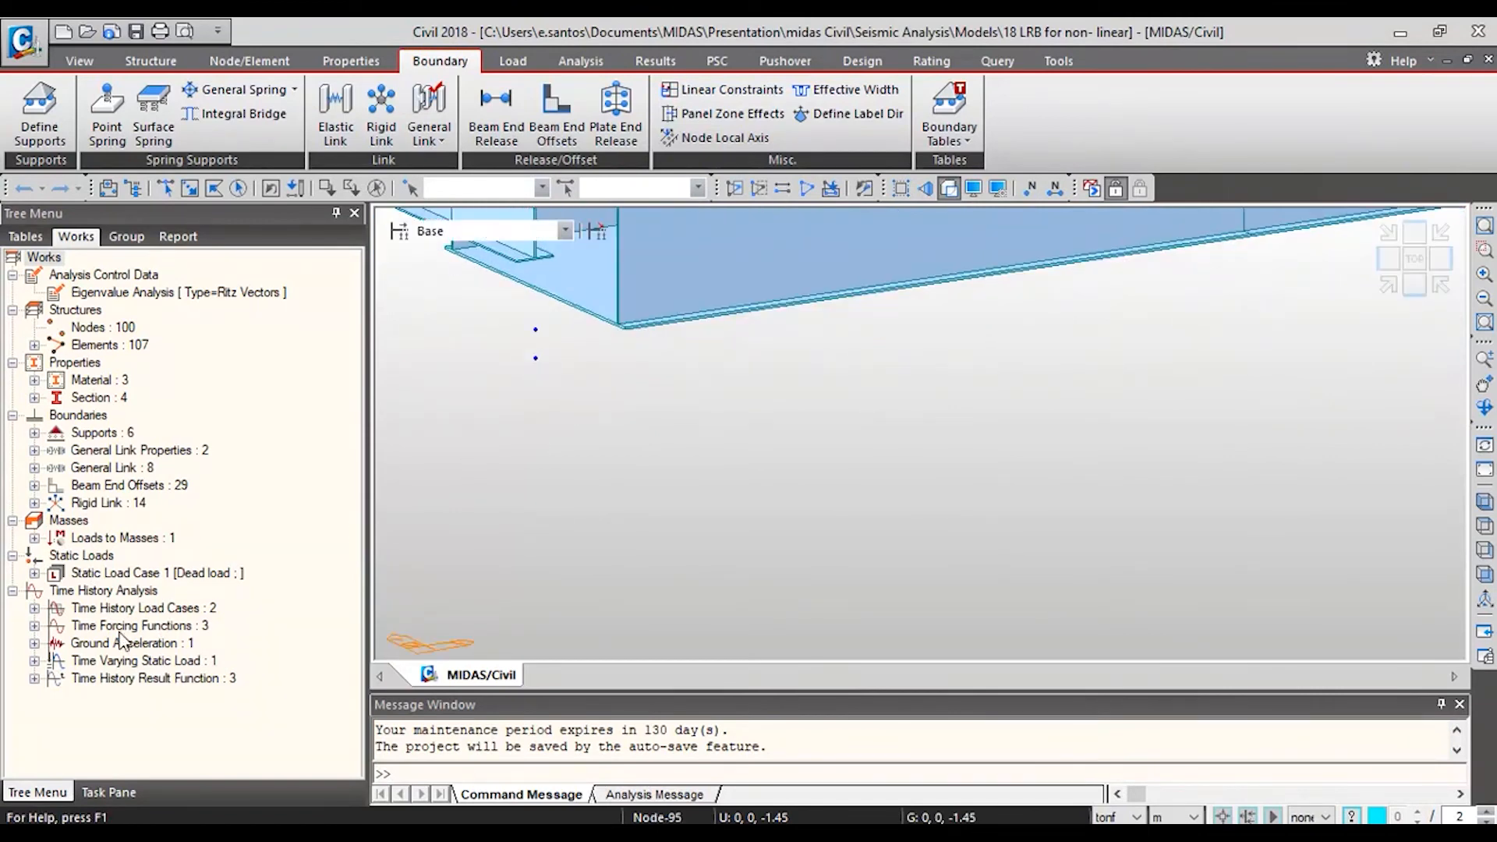
{"action": "left_click", "coordinate": [418, 144]}
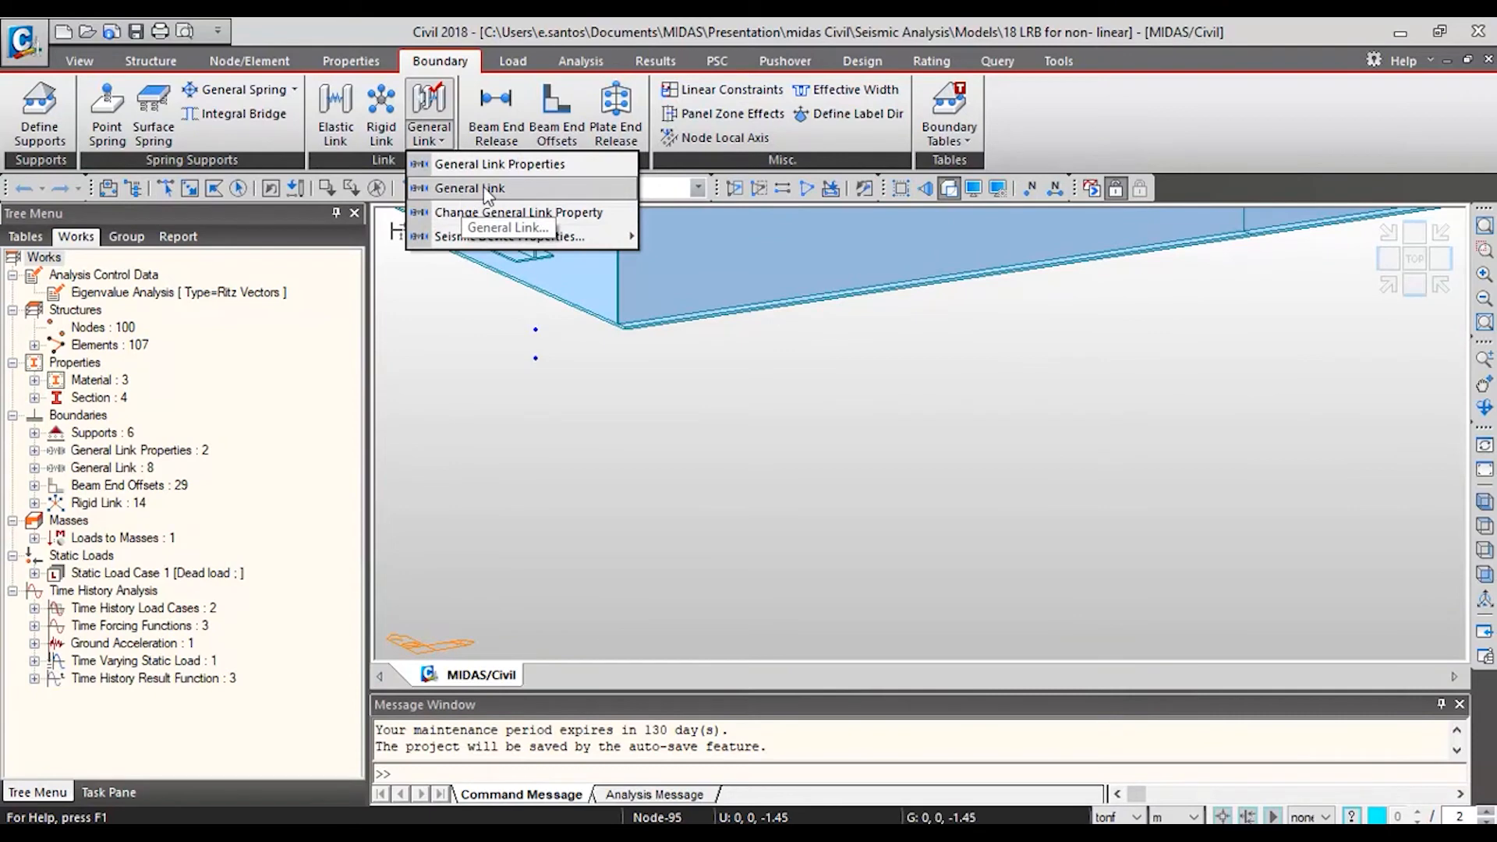
{"action": "left_click", "coordinate": [530, 187]}
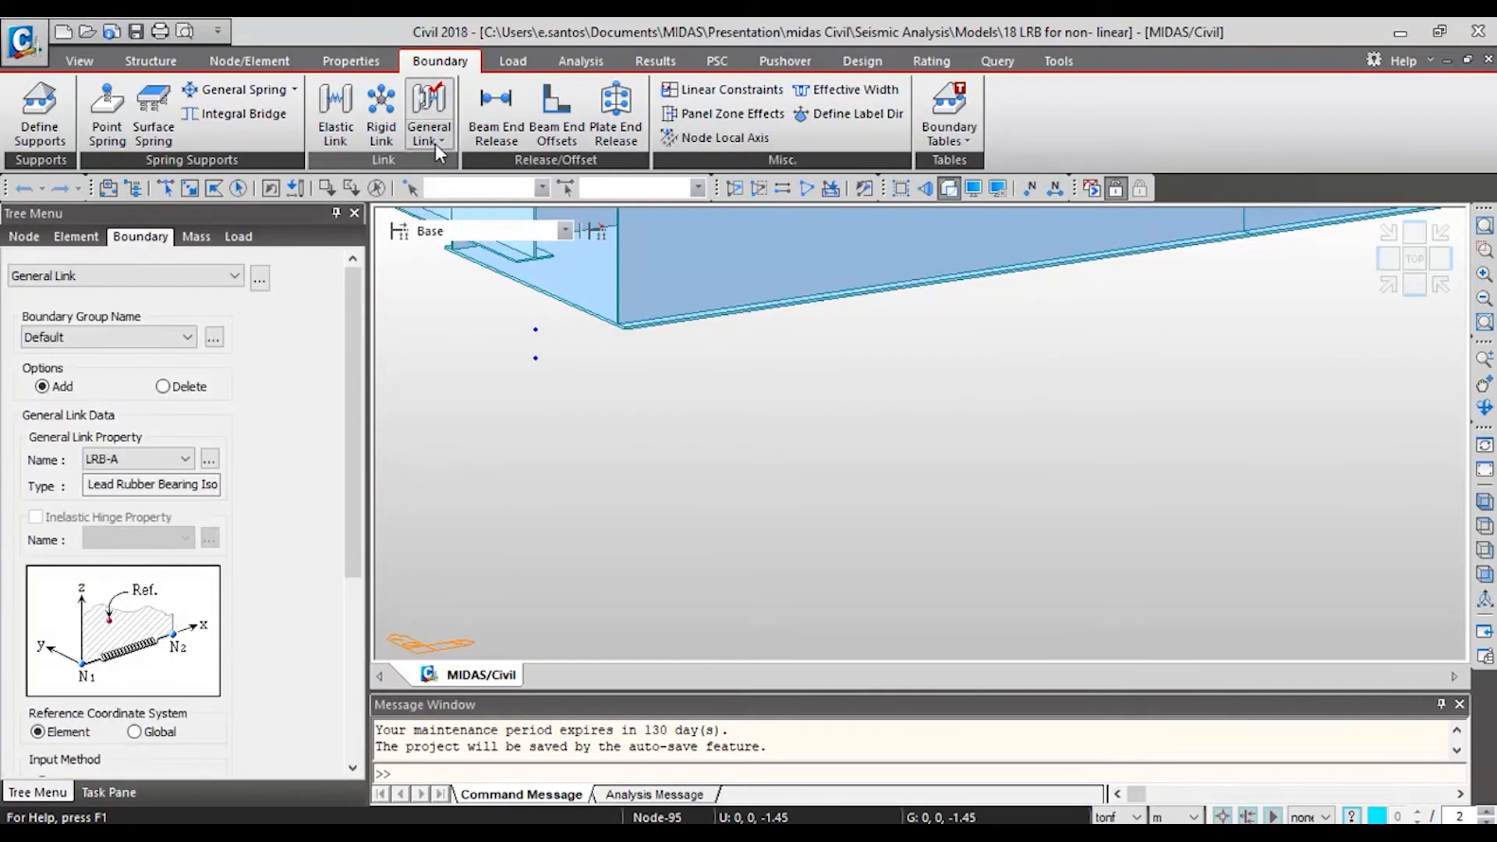
{"action": "left_click", "coordinate": [186, 459]}
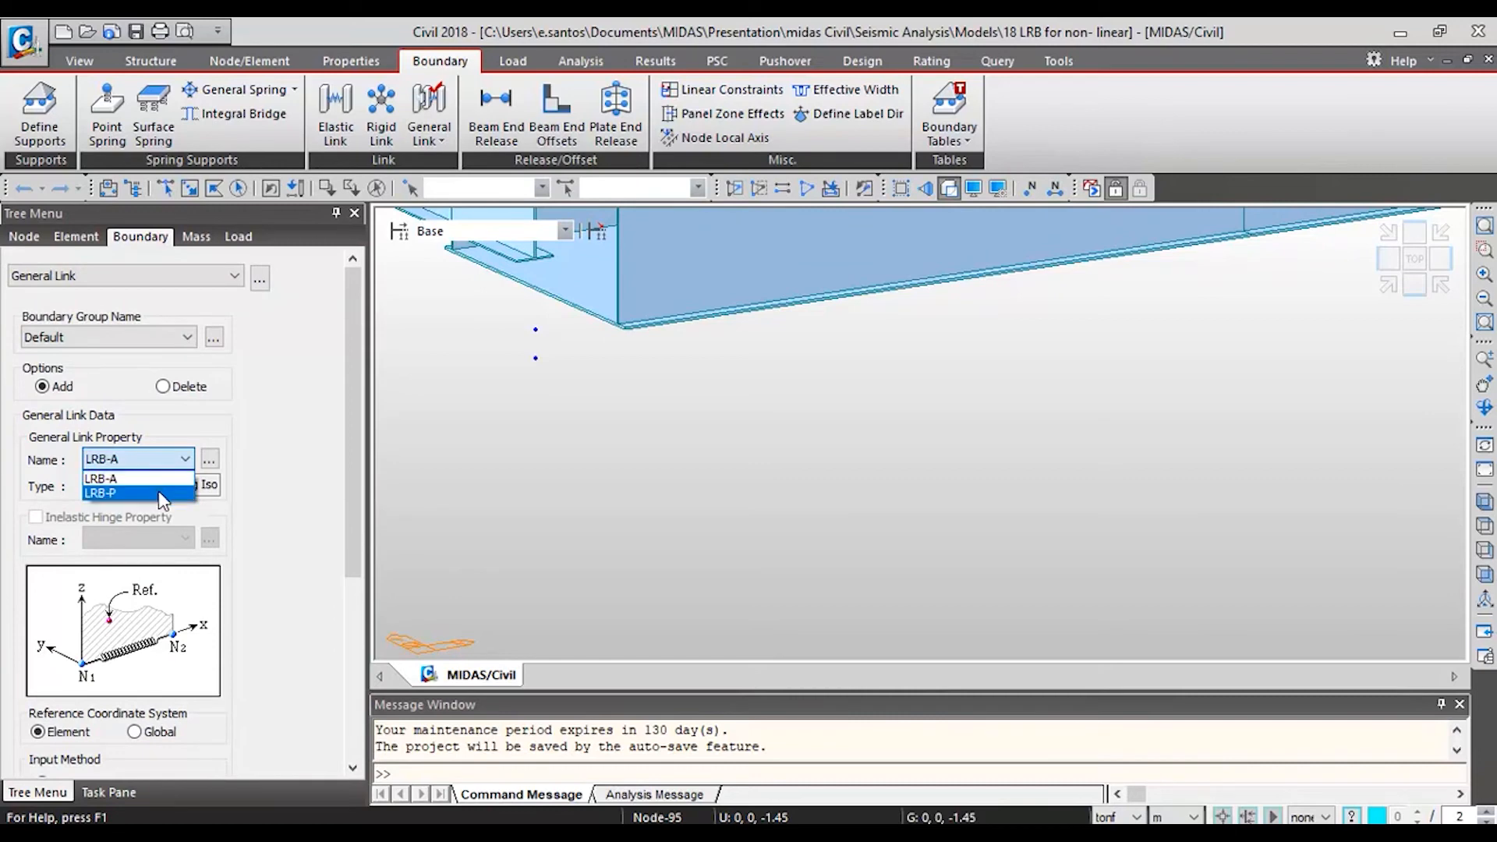
{"action": "left_click", "coordinate": [140, 478]}
{"action": "left_click_drag", "start_coordinate": [353, 391], "coordinate": [276, 558]}
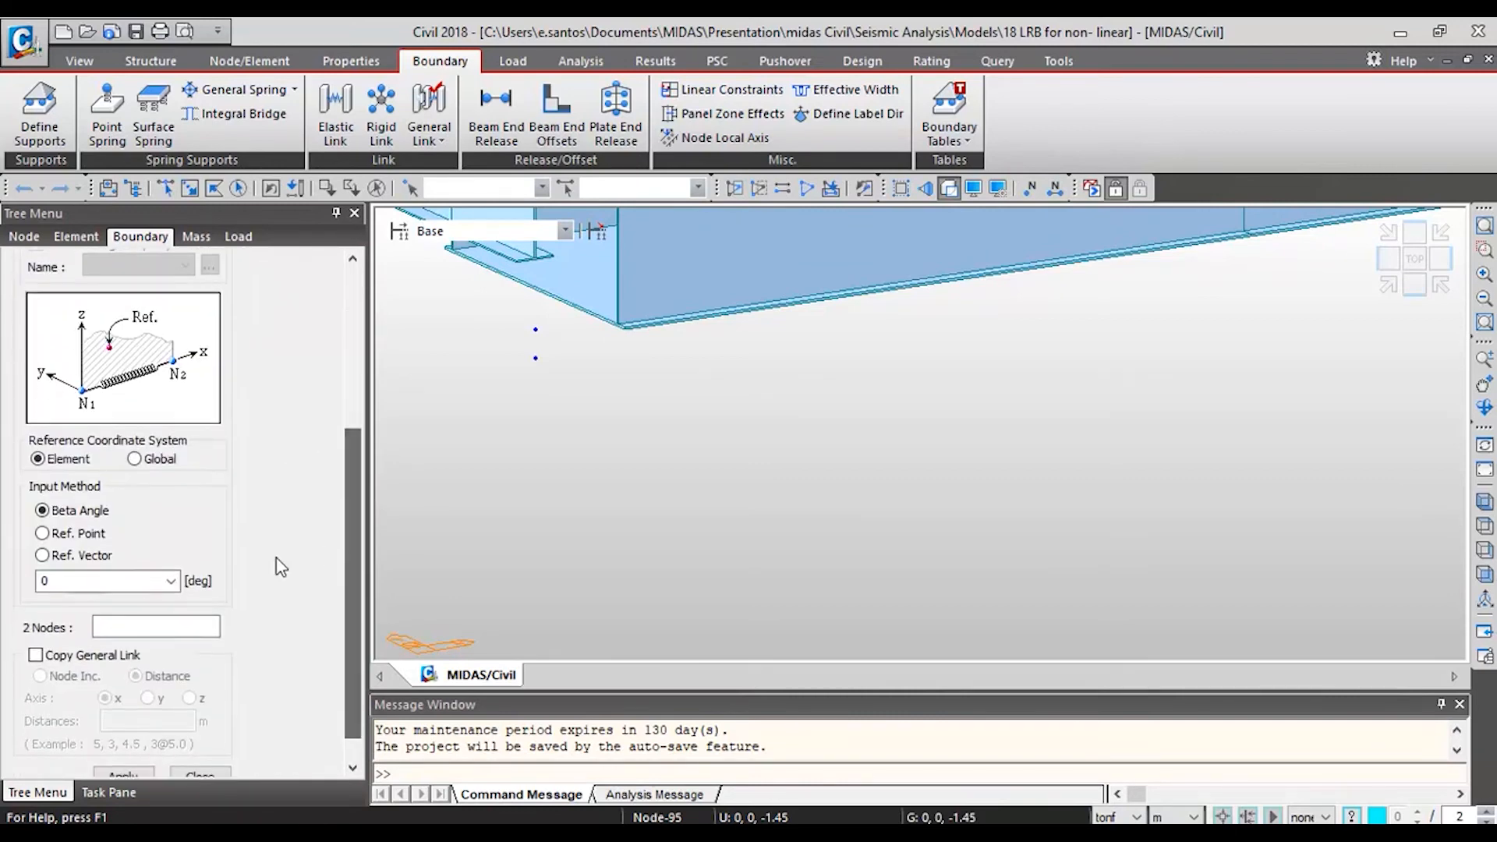
{"action": "left_click", "coordinate": [170, 626]}
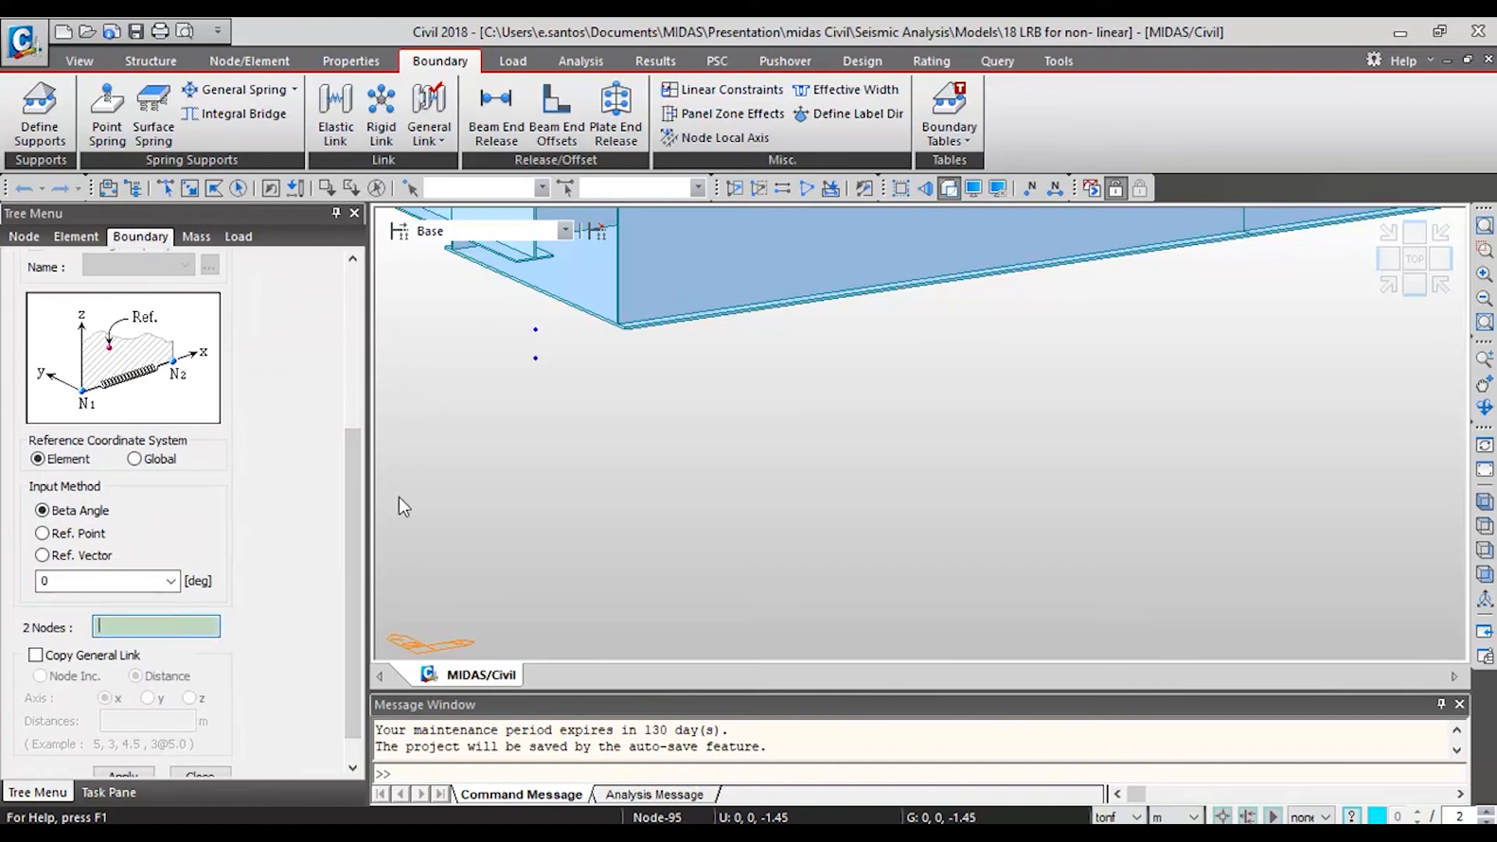
{"action": "left_click", "coordinate": [557, 401]}
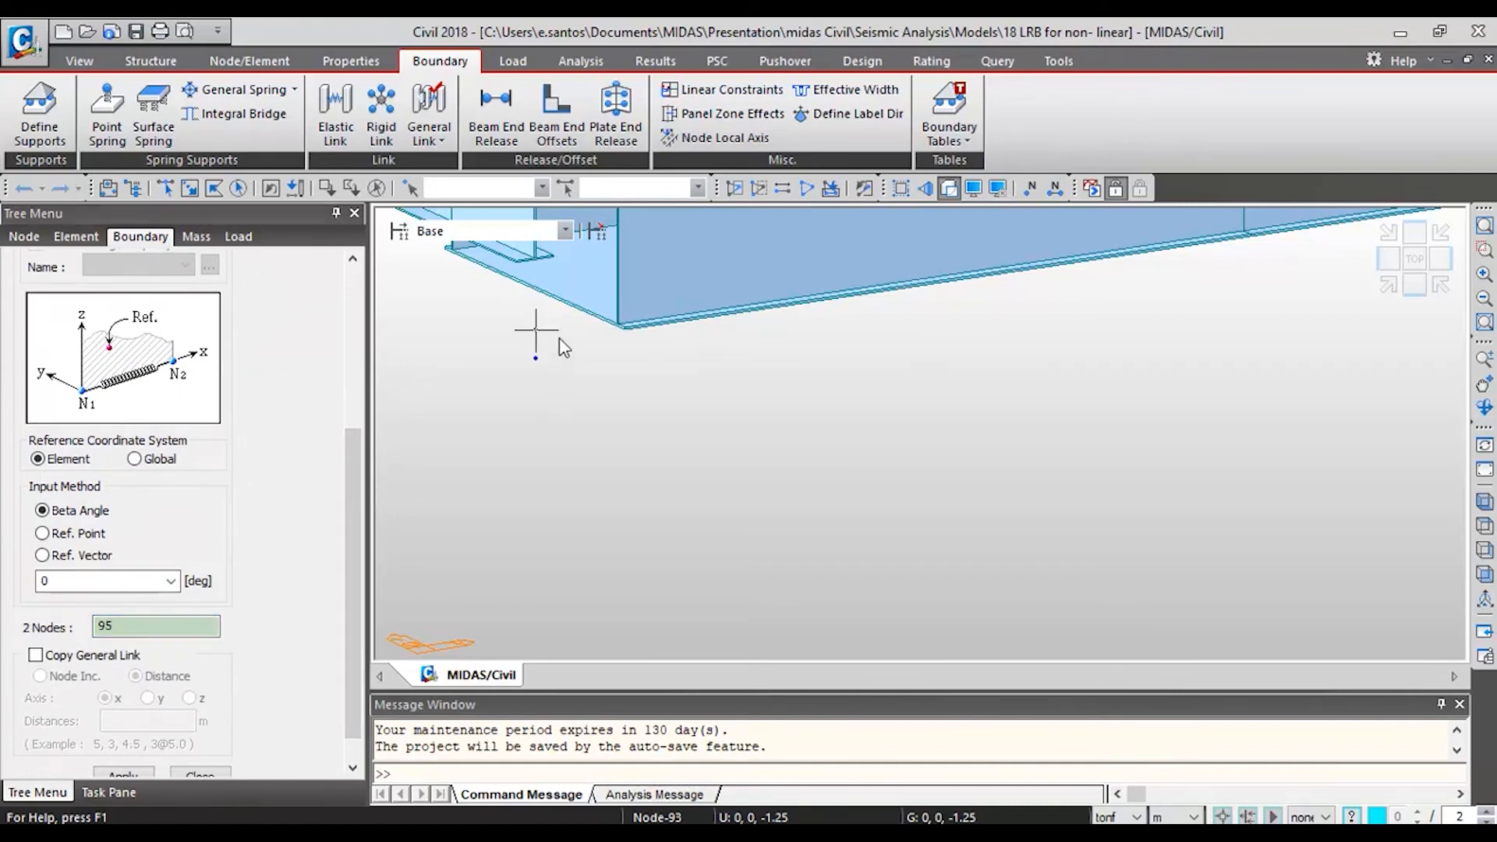
{"action": "left_click", "coordinate": [559, 339]}
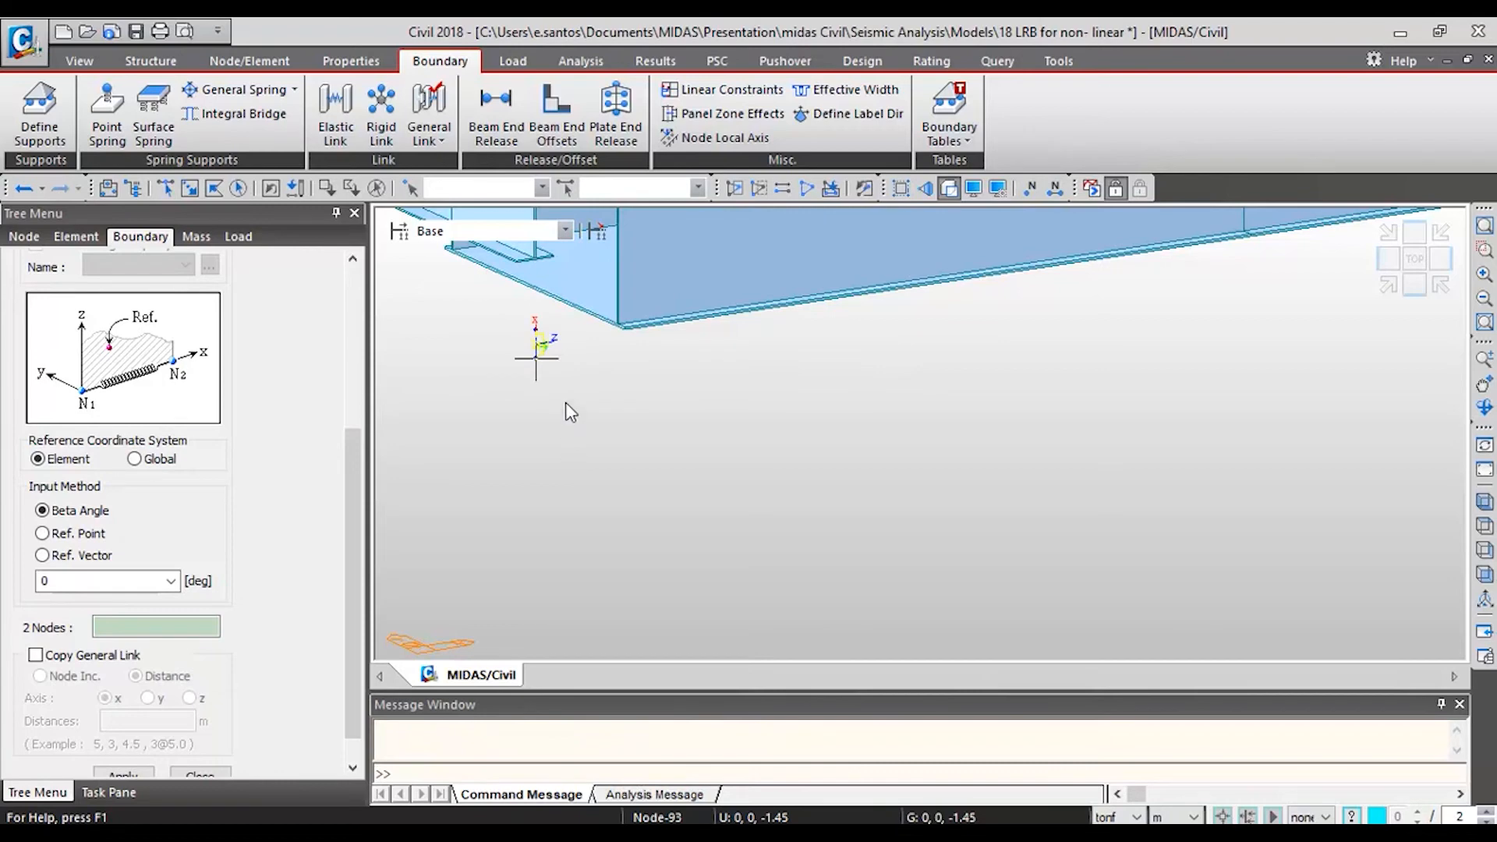
{"action": "scroll", "coordinate": [528, 361], "scroll_direction": "up", "scroll_amount": 3}
{"action": "scroll", "coordinate": [505, 396], "scroll_direction": "down", "scroll_amount": 4}
{"action": "key", "text": "ctrl+s"}
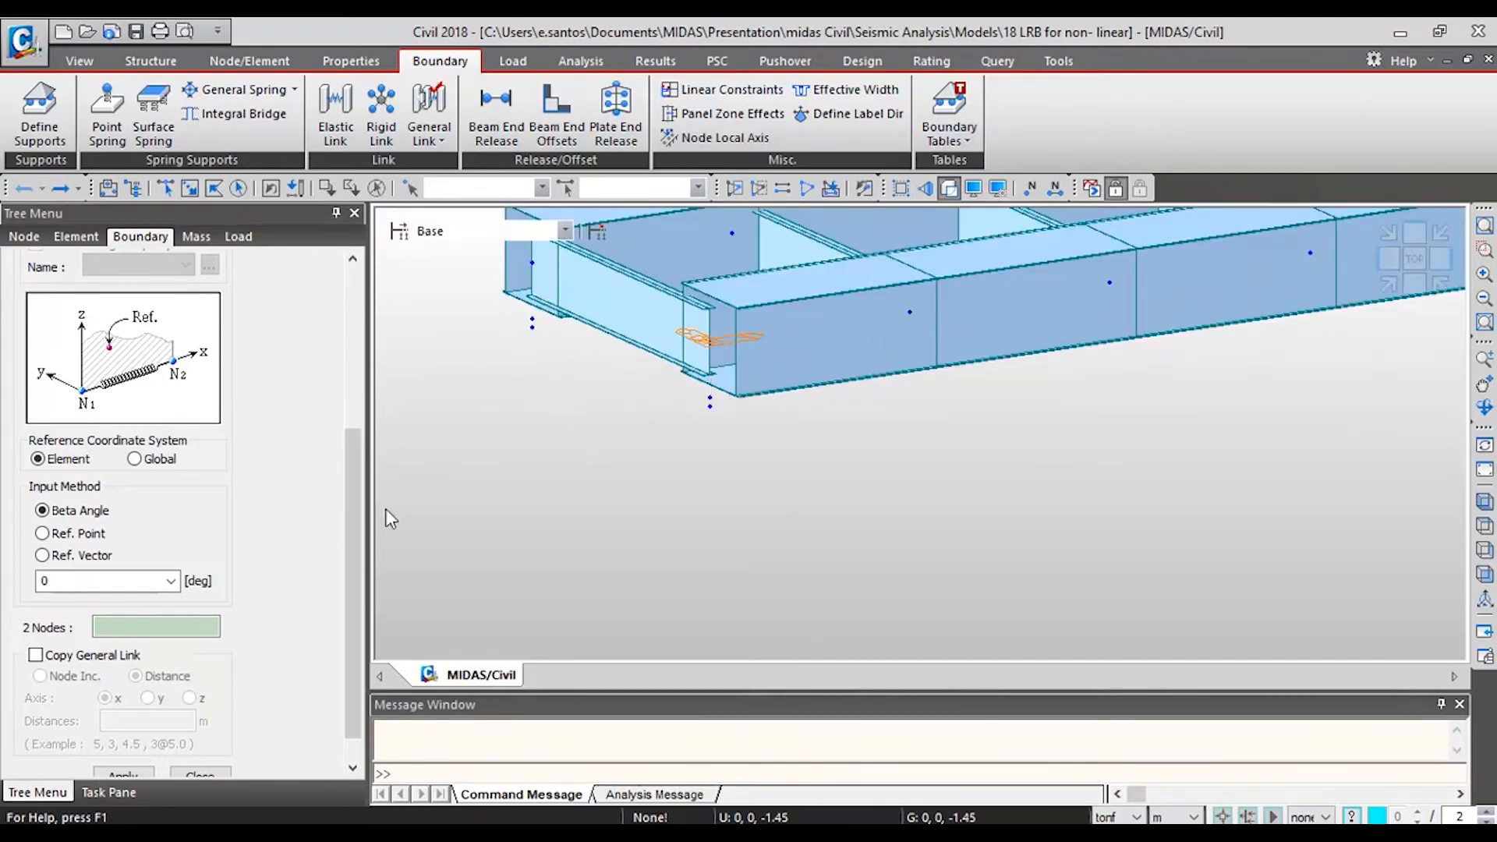
Step: Inspect the General Link copy options for axis and distance, and close the command without applying them
{"action": "left_click", "coordinate": [191, 629]}
{"action": "left_click", "coordinate": [121, 657]}
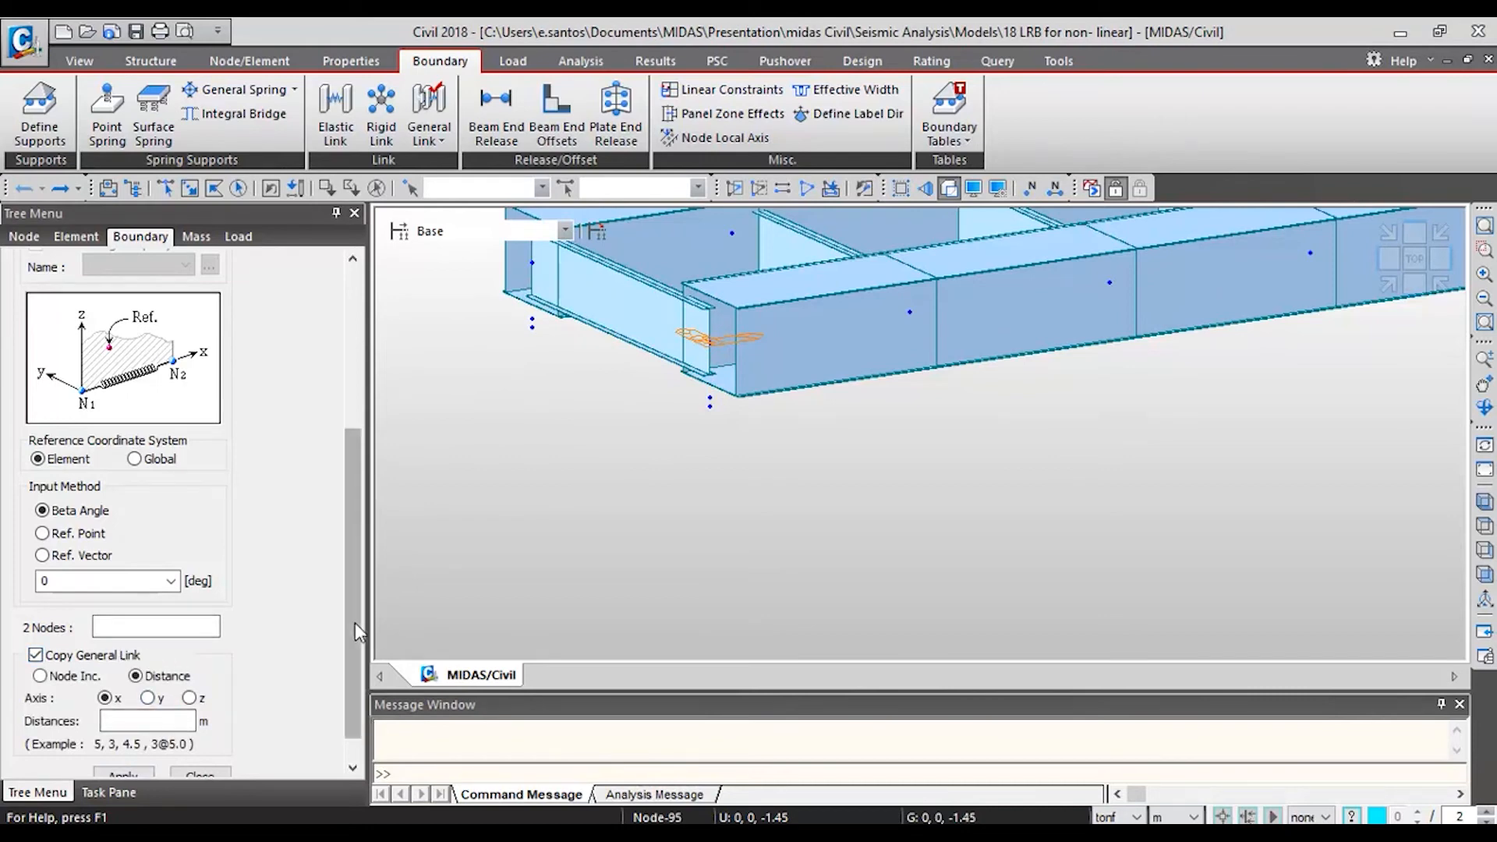
{"action": "scroll", "coordinate": [353, 622], "scroll_direction": "down", "scroll_amount": 1}
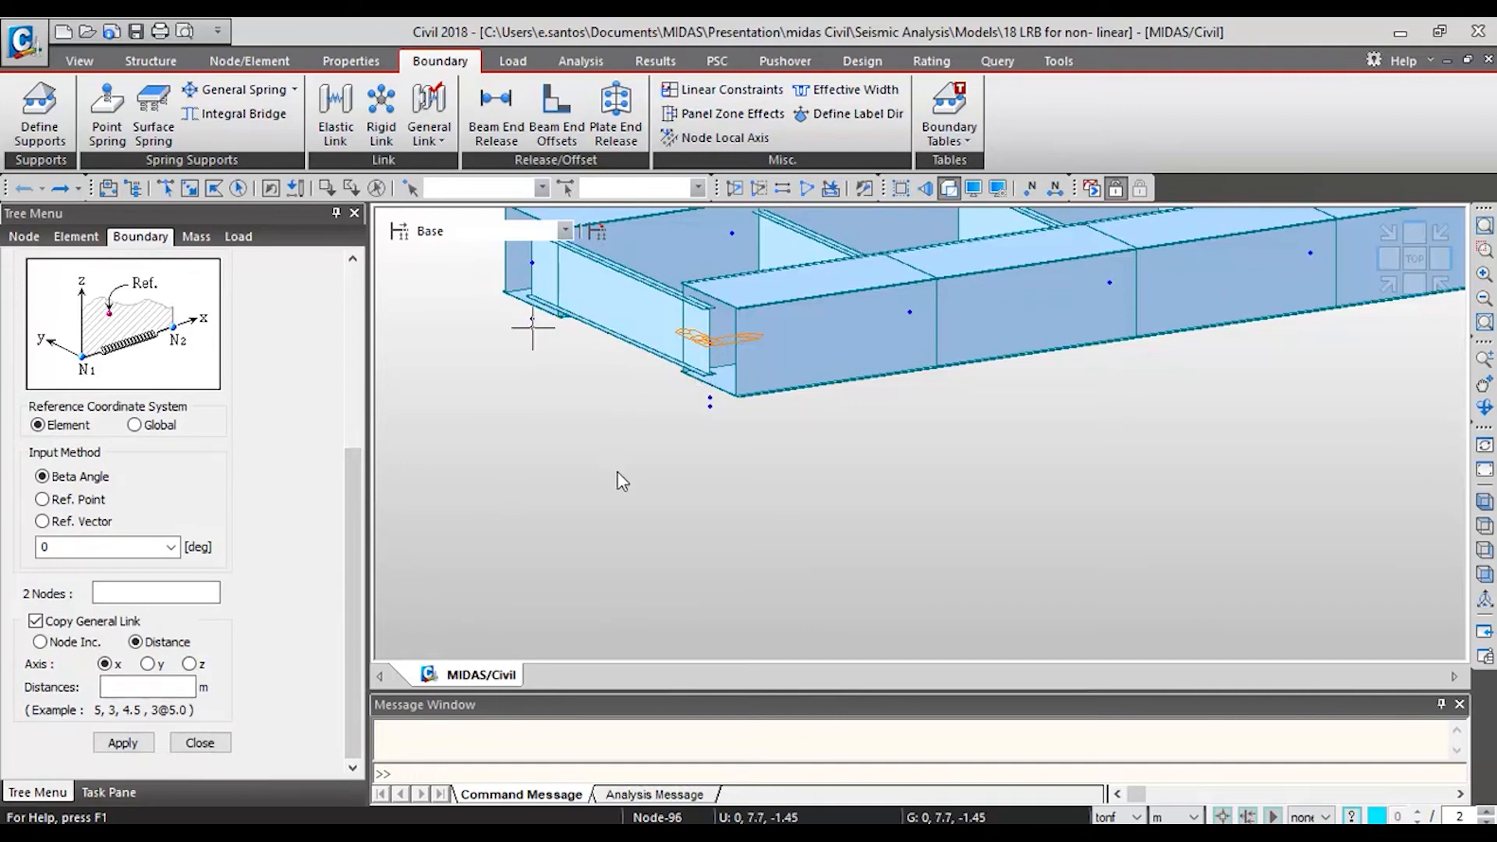
{"action": "left_click", "coordinate": [225, 745]}
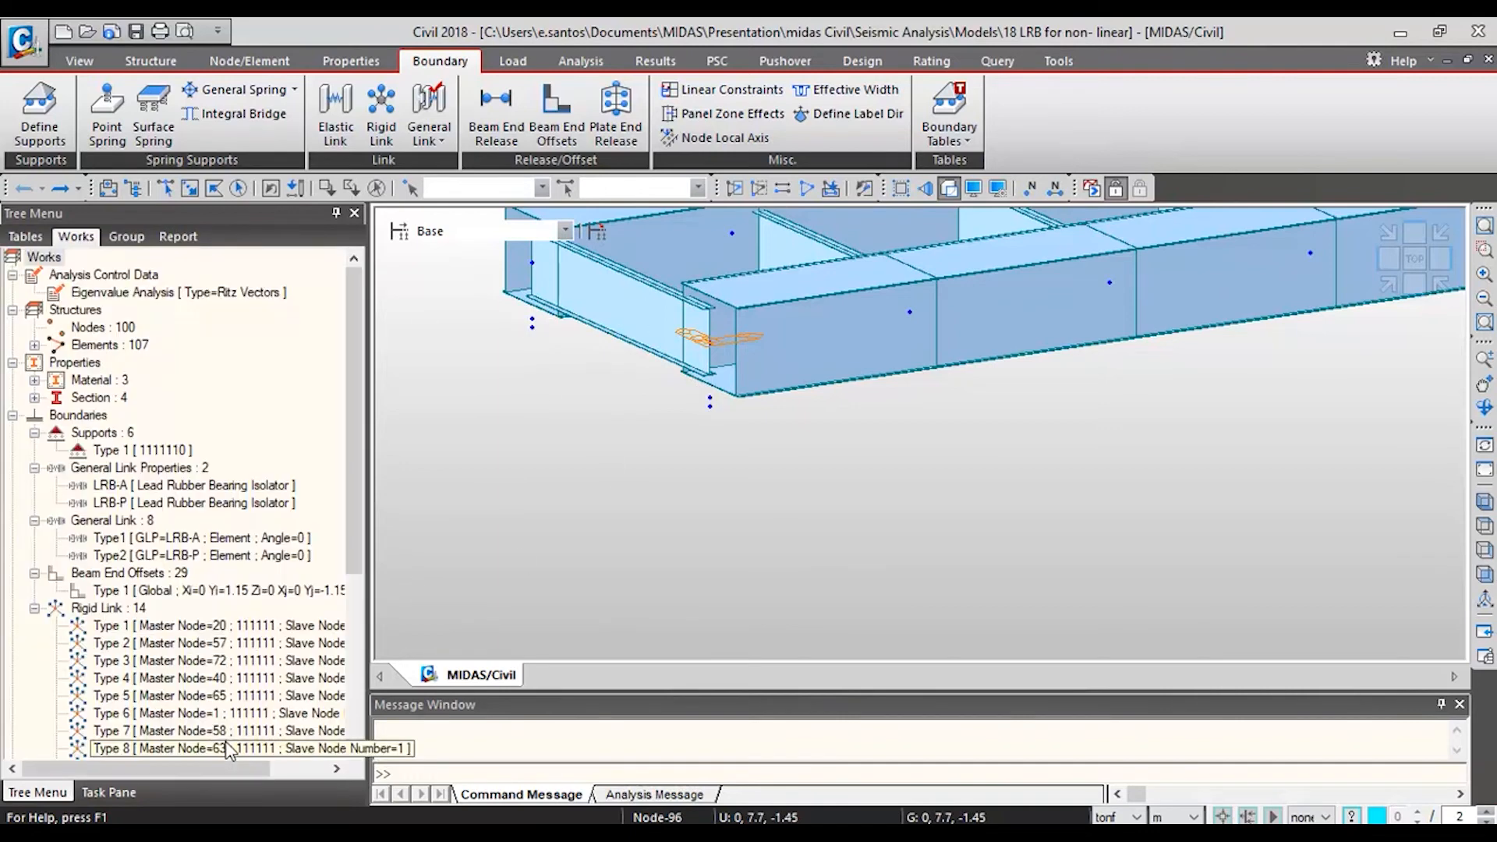
Step: Display the general links assigned the LRB-A property and inspect them beneath the girders at the bridge end
{"action": "right_click", "coordinate": [251, 624]}
{"action": "left_click", "coordinate": [165, 591]}
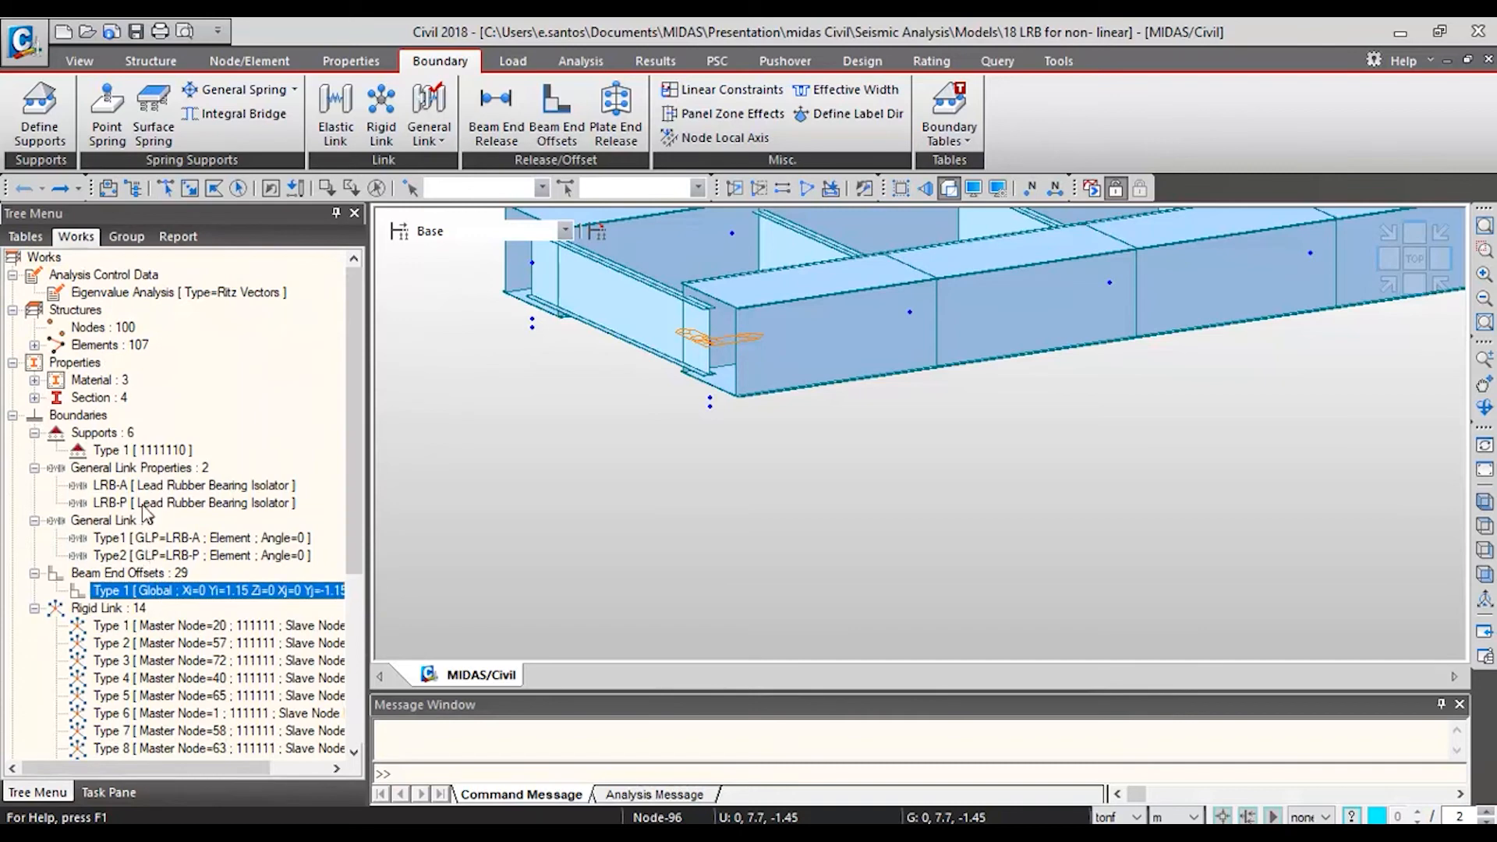
{"action": "right_click", "coordinate": [144, 505]}
{"action": "key", "text": "Escape"}
{"action": "left_click", "coordinate": [124, 540]}
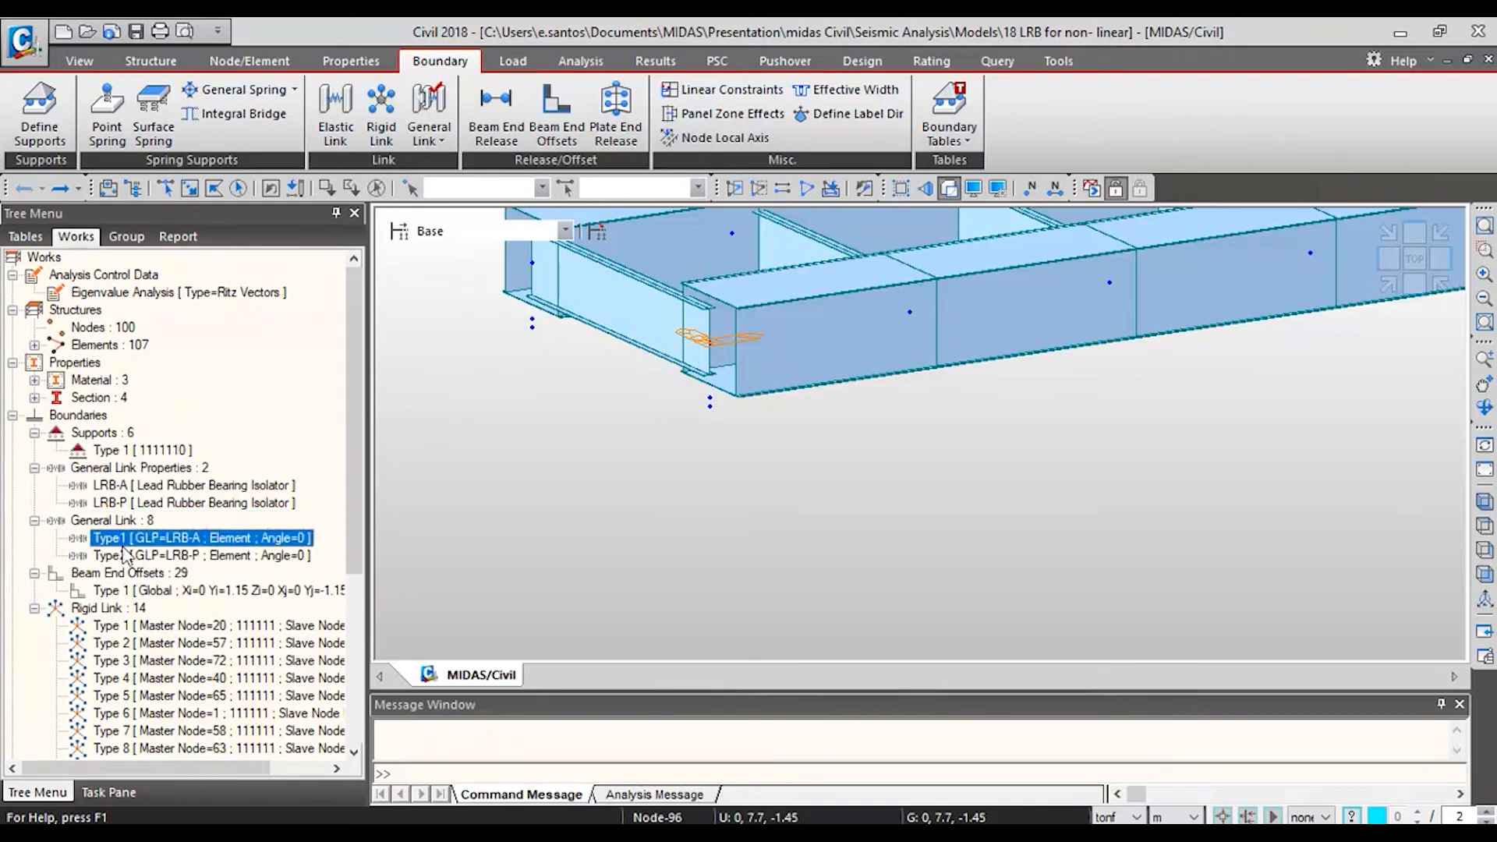
{"action": "right_click", "coordinate": [123, 546]}
{"action": "left_click", "coordinate": [191, 481]}
{"action": "scroll", "coordinate": [718, 420], "scroll_direction": "up", "scroll_amount": 2}
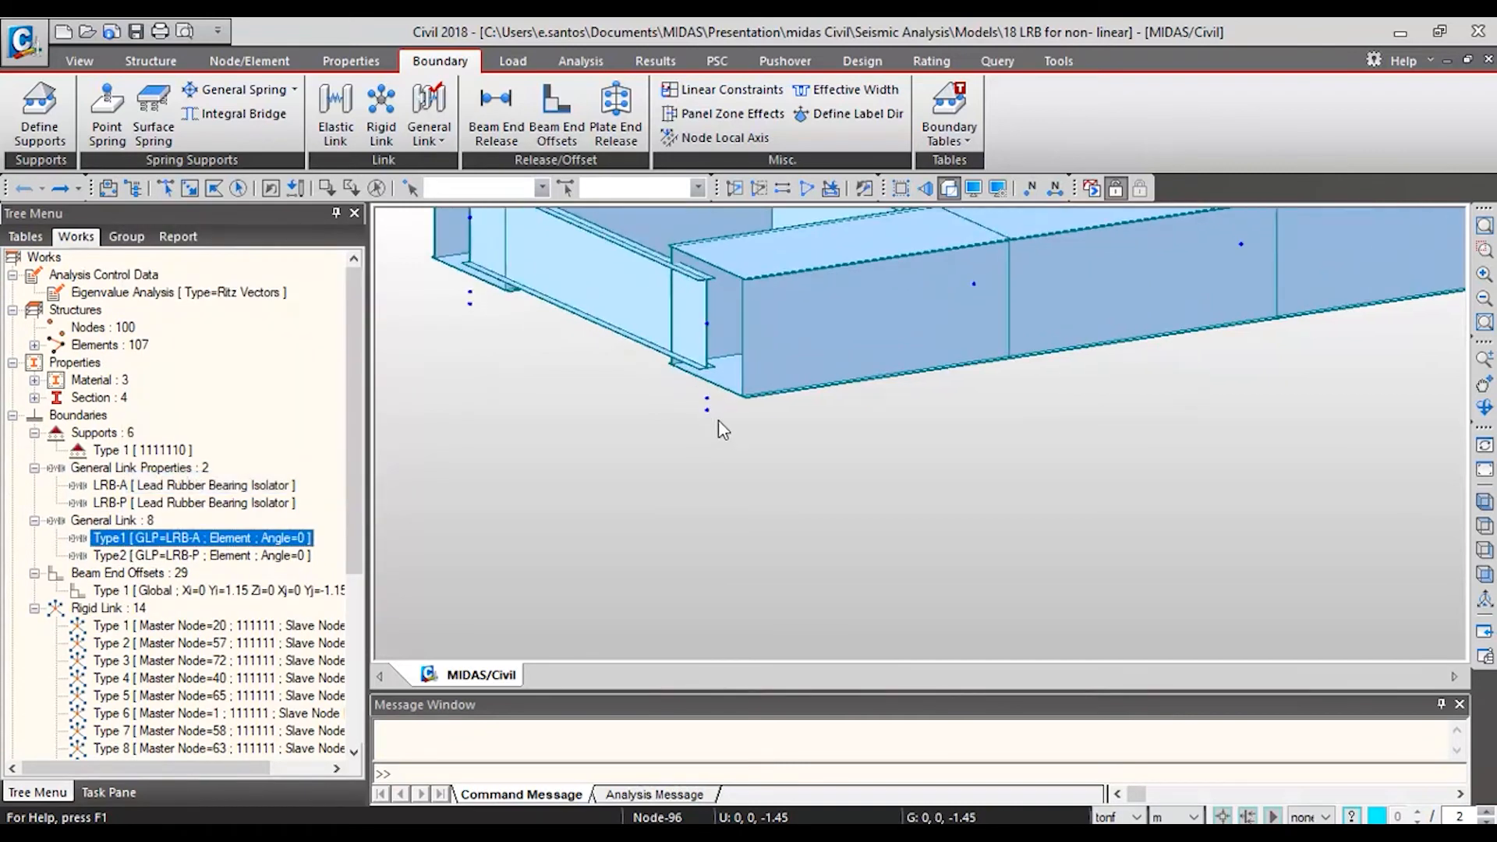
{"action": "scroll", "coordinate": [719, 419], "scroll_direction": "up", "scroll_amount": 1}
{"action": "scroll", "coordinate": [694, 425], "scroll_direction": "down", "scroll_amount": 3}
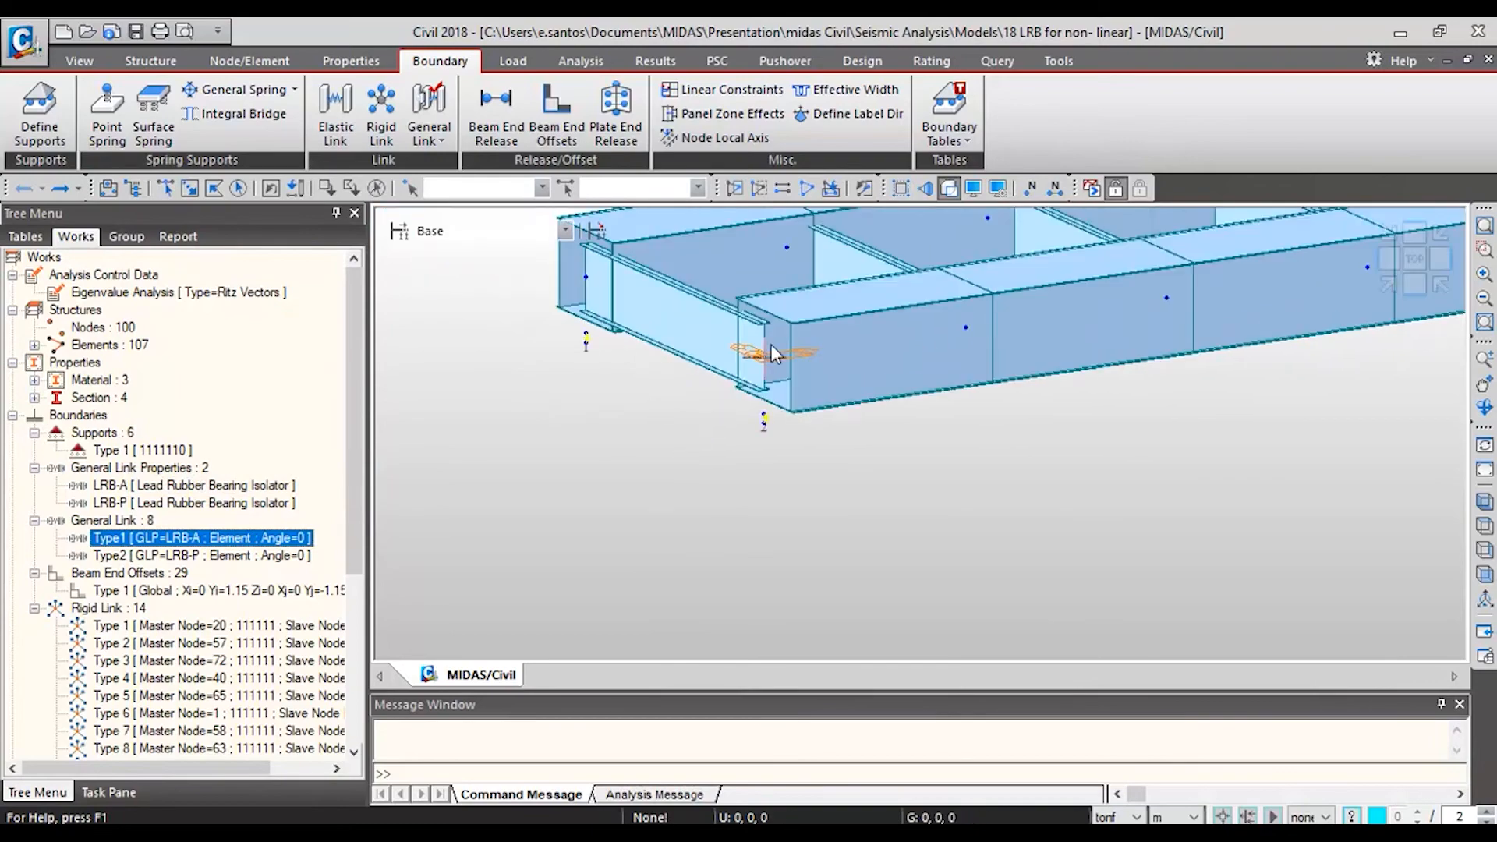
Step: Examine the bridge ends and pier connections in the front and isometric views
{"action": "left_click", "coordinate": [1416, 287]}
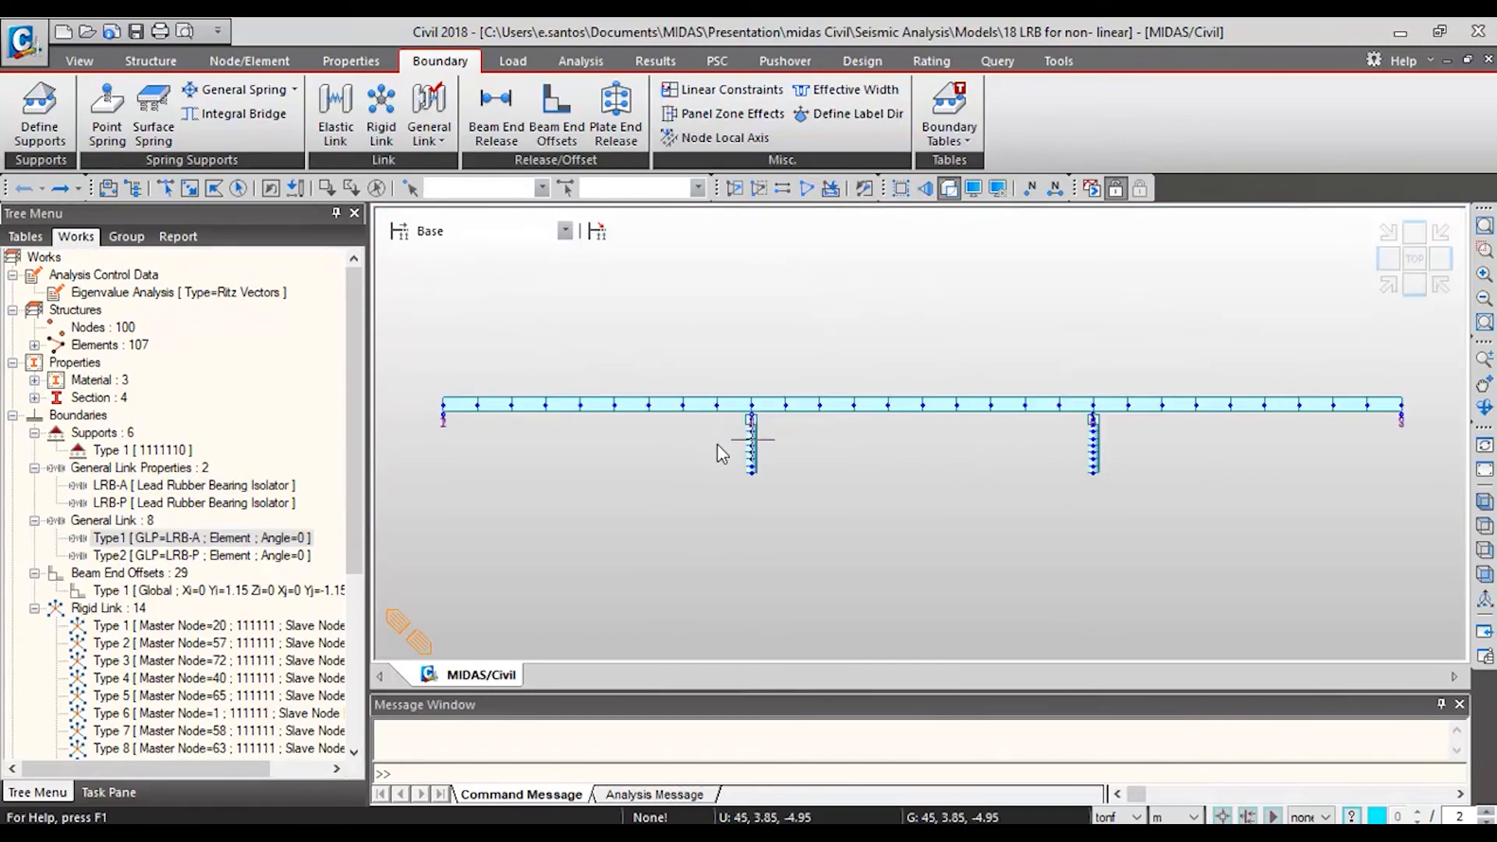
{"action": "left_click", "coordinate": [1389, 289]}
{"action": "scroll", "coordinate": [1060, 435], "scroll_direction": "up", "scroll_amount": 5}
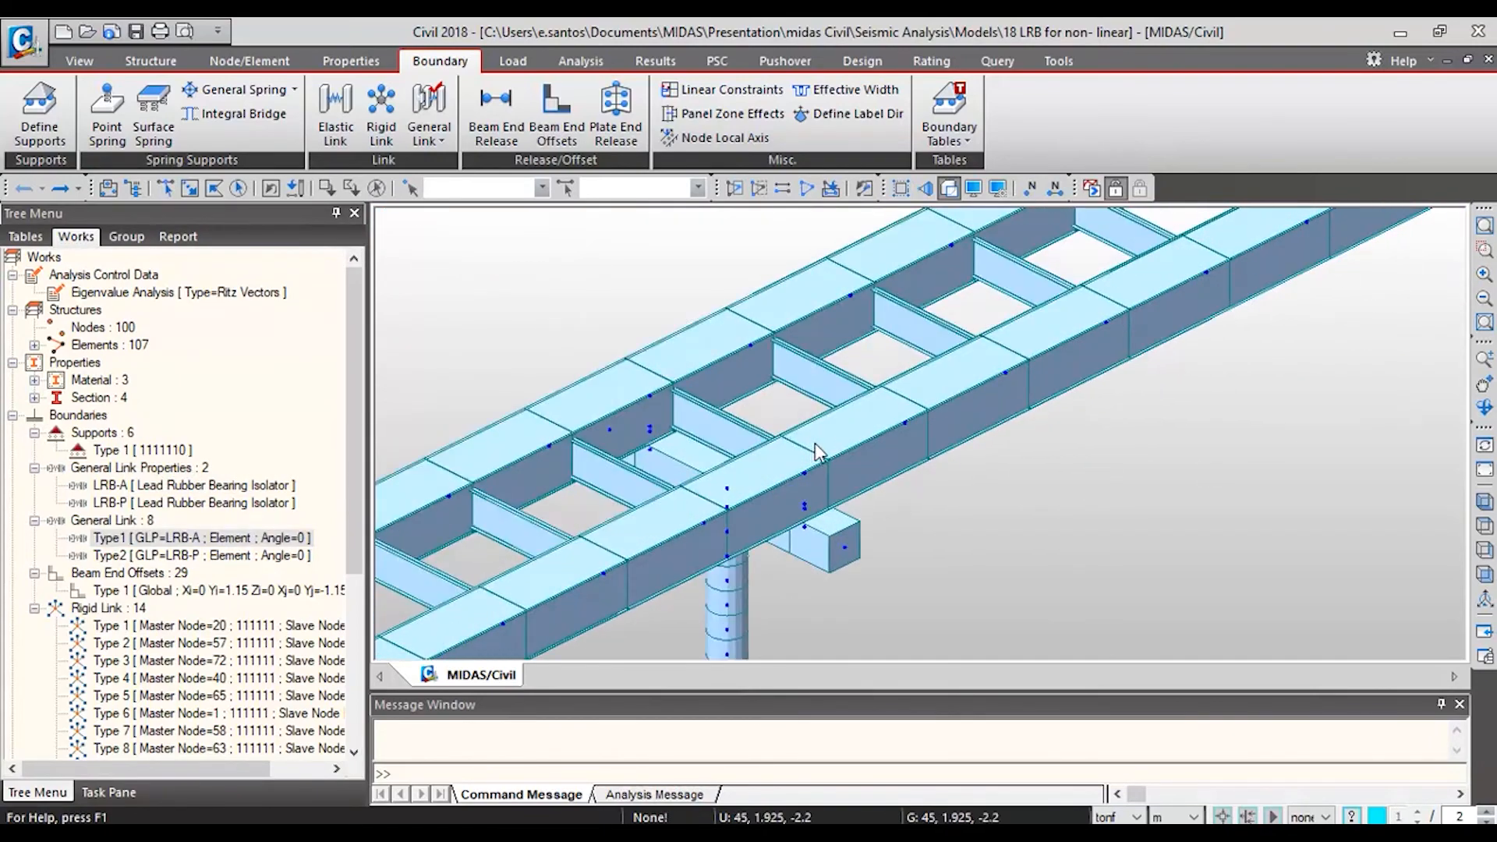
{"action": "scroll", "coordinate": [816, 524], "scroll_direction": "down", "scroll_amount": 5}
{"action": "scroll", "coordinate": [1275, 294], "scroll_direction": "up", "scroll_amount": 4}
{"action": "left_click", "coordinate": [1415, 285]}
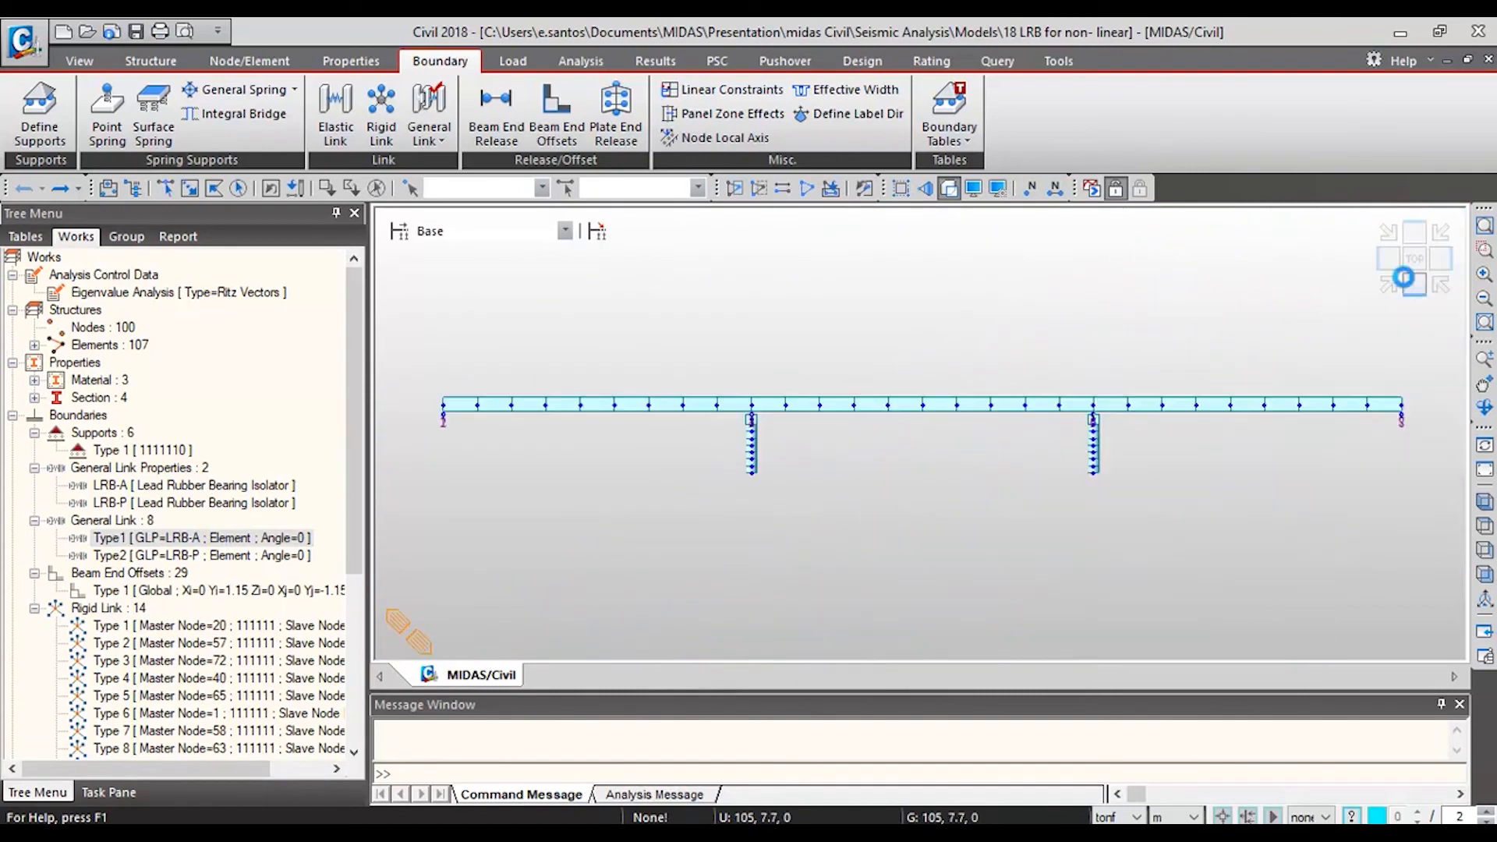
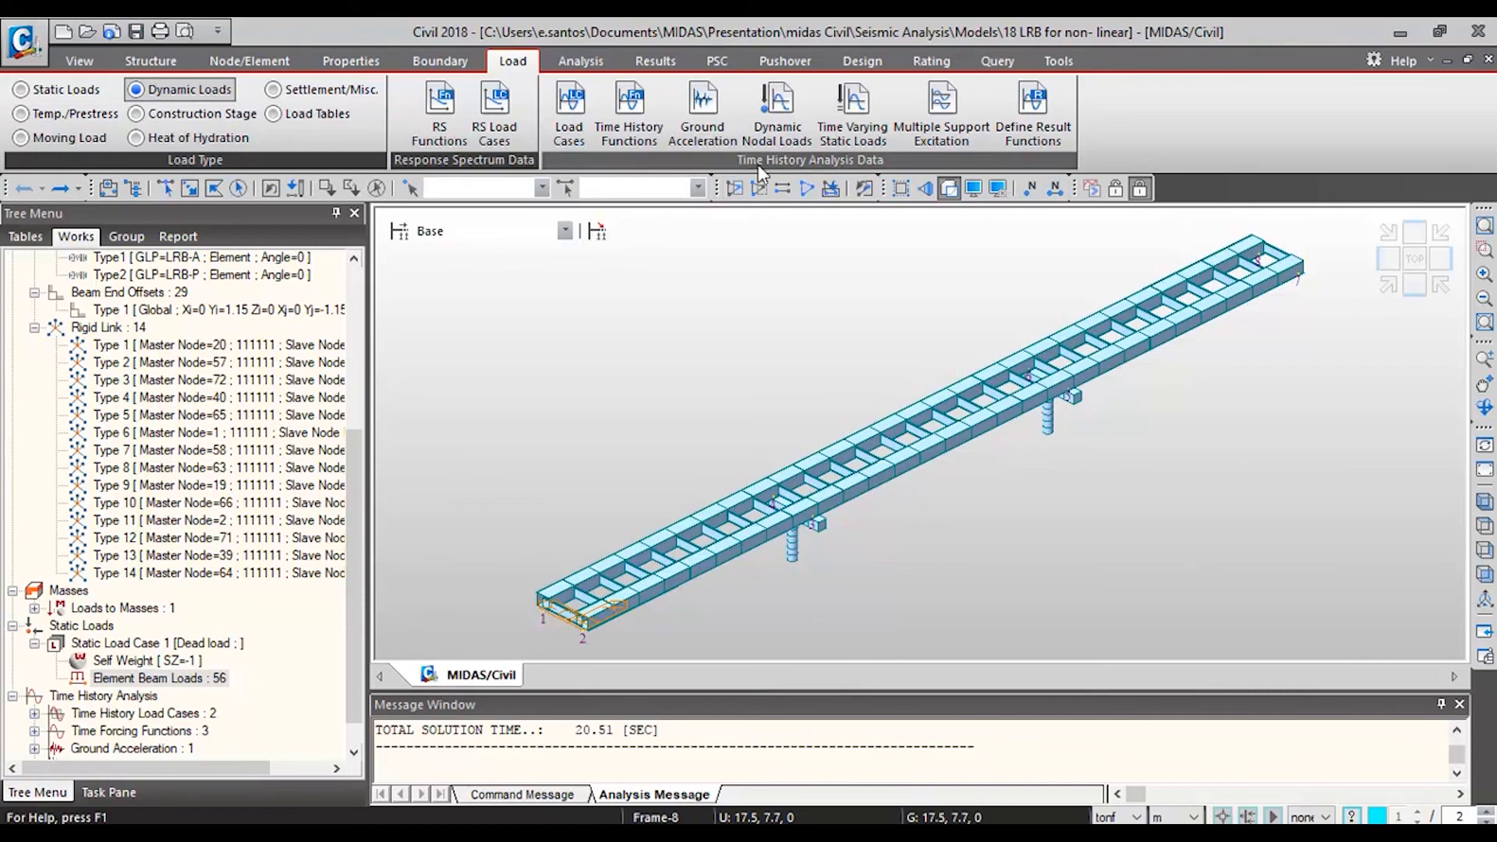
Step: Open the time history displacement results for the Earthquake load case and view the deformed shape at several time steps, ending at 20.45
{"action": "left_click", "coordinate": [646, 68]}
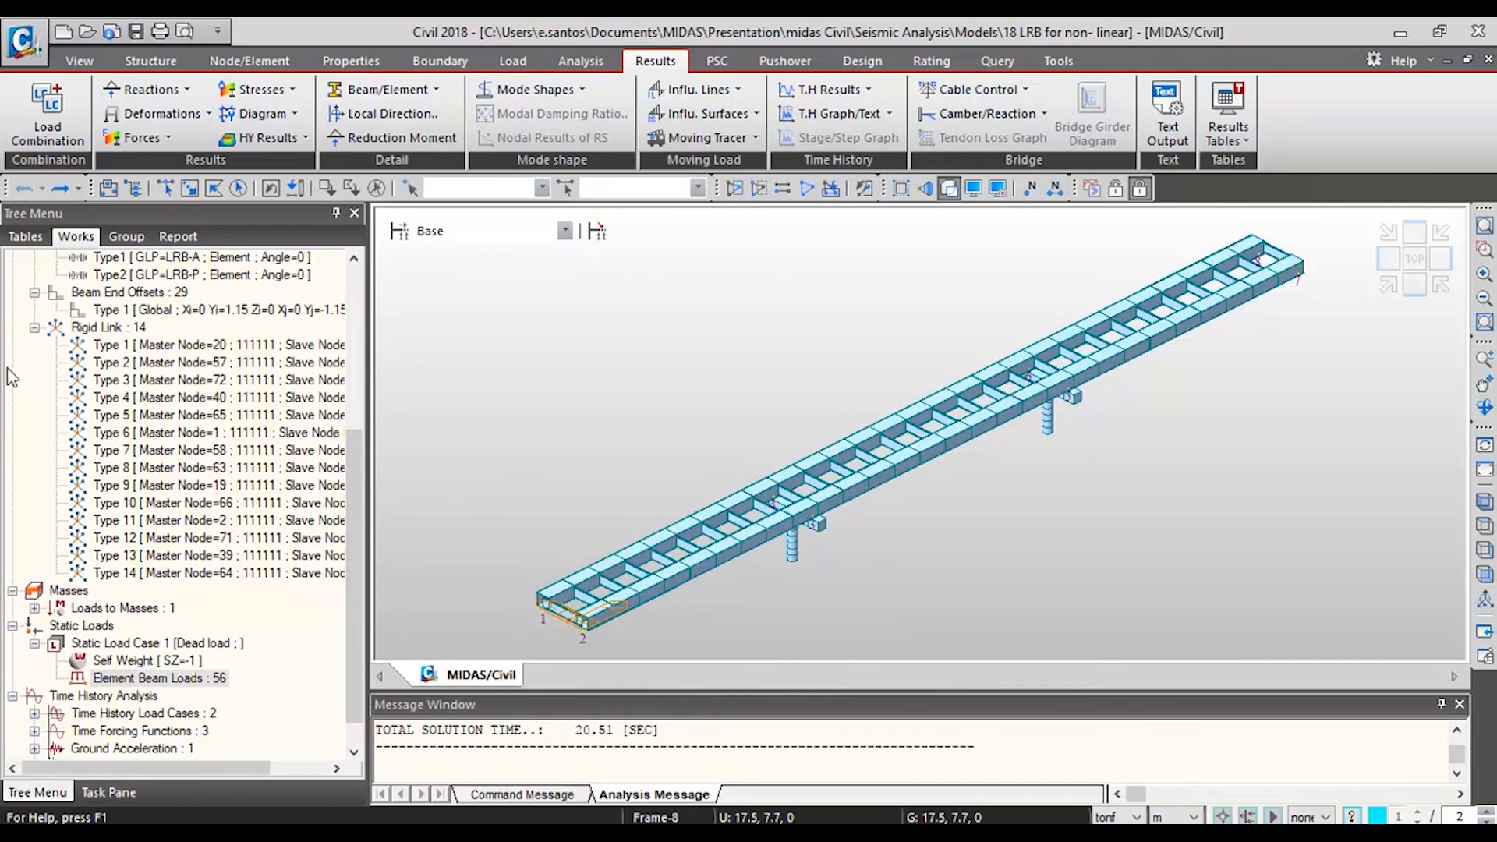
{"action": "left_click", "coordinate": [831, 89]}
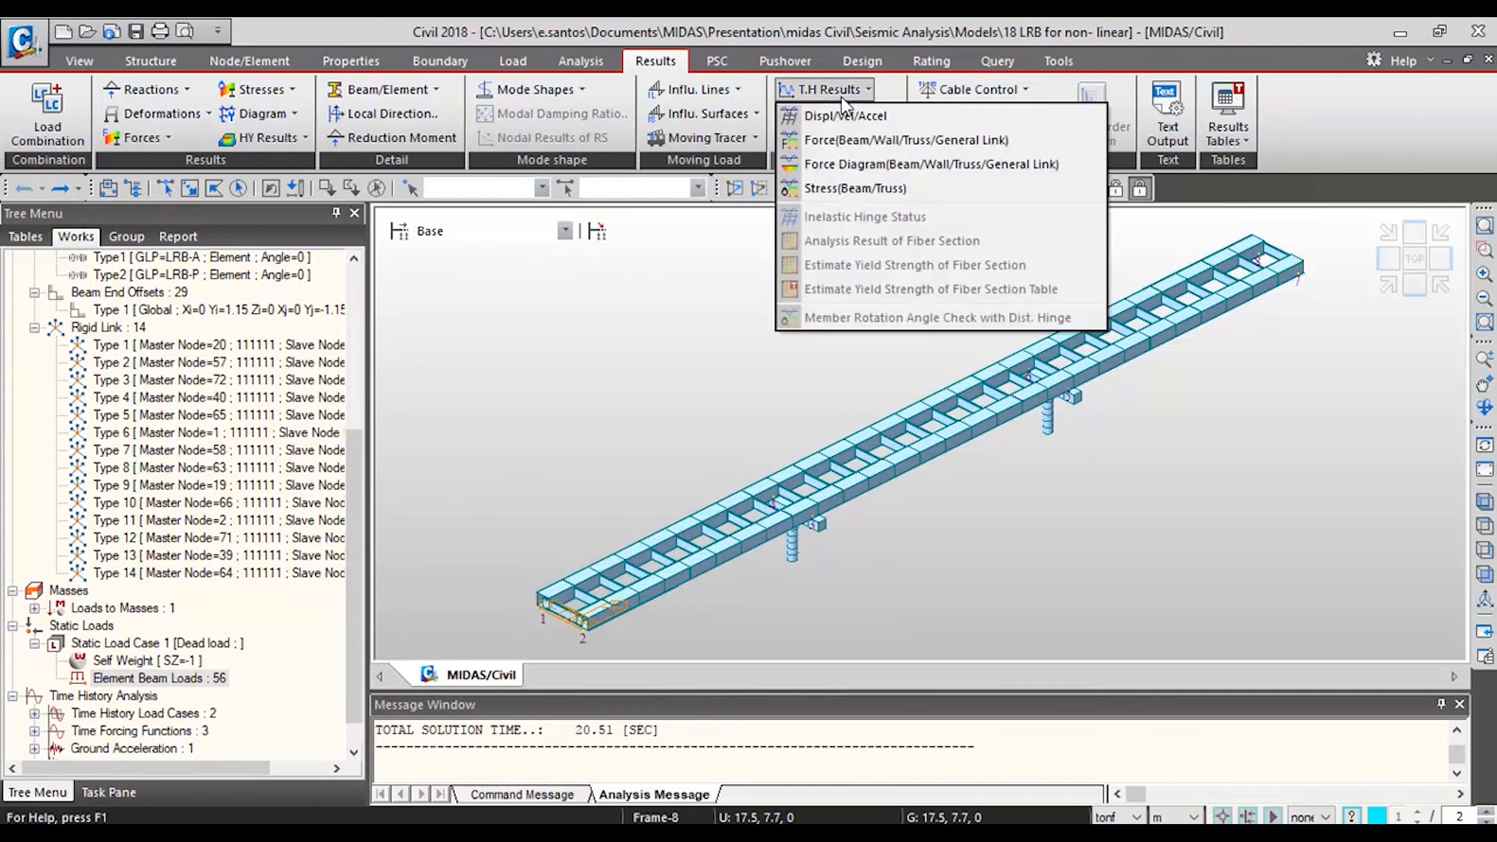
{"action": "left_click", "coordinate": [887, 123]}
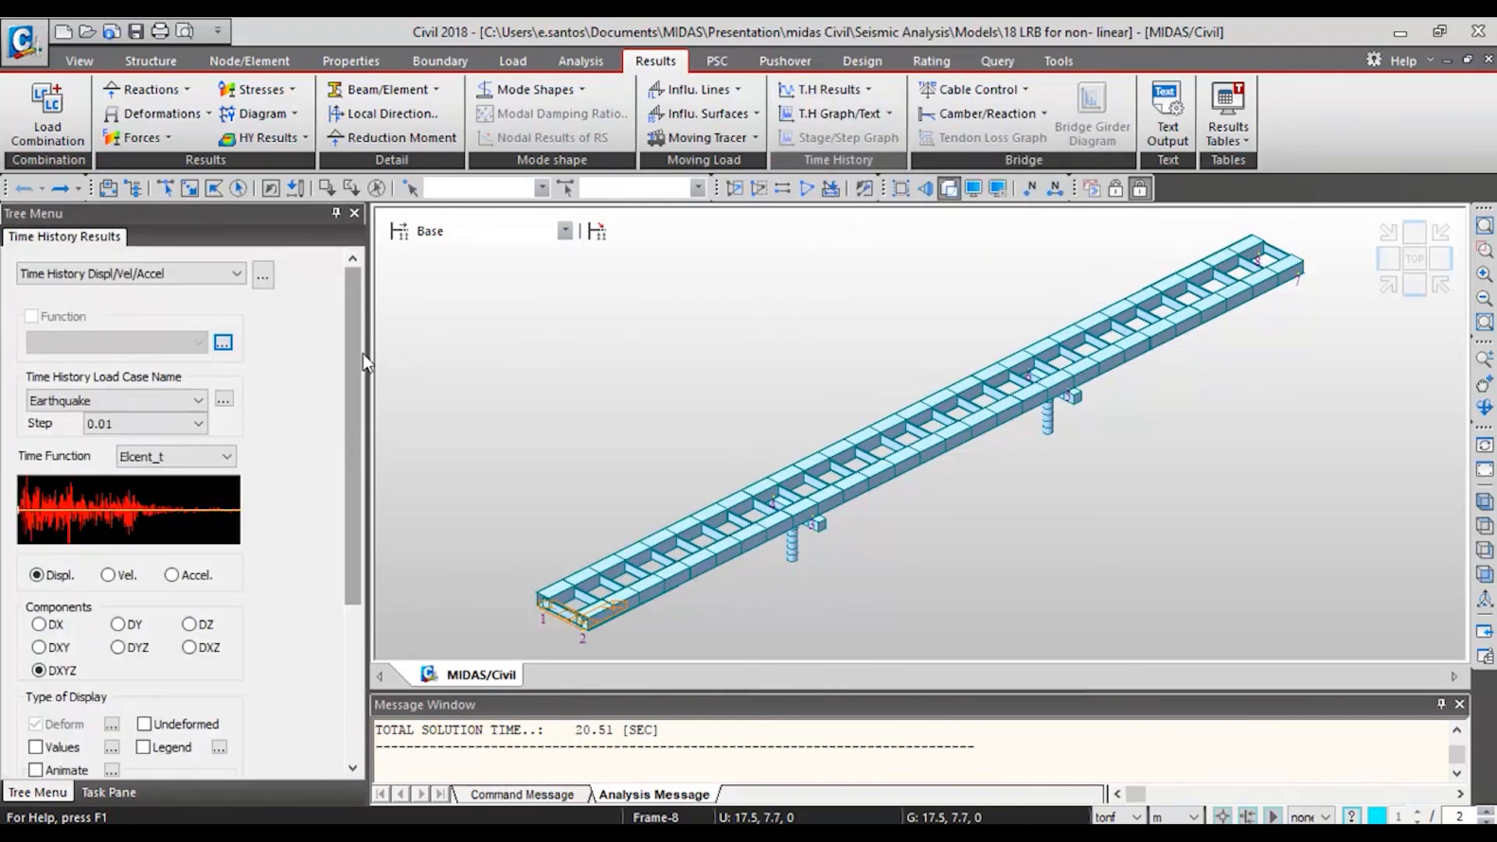
{"action": "left_click", "coordinate": [44, 532]}
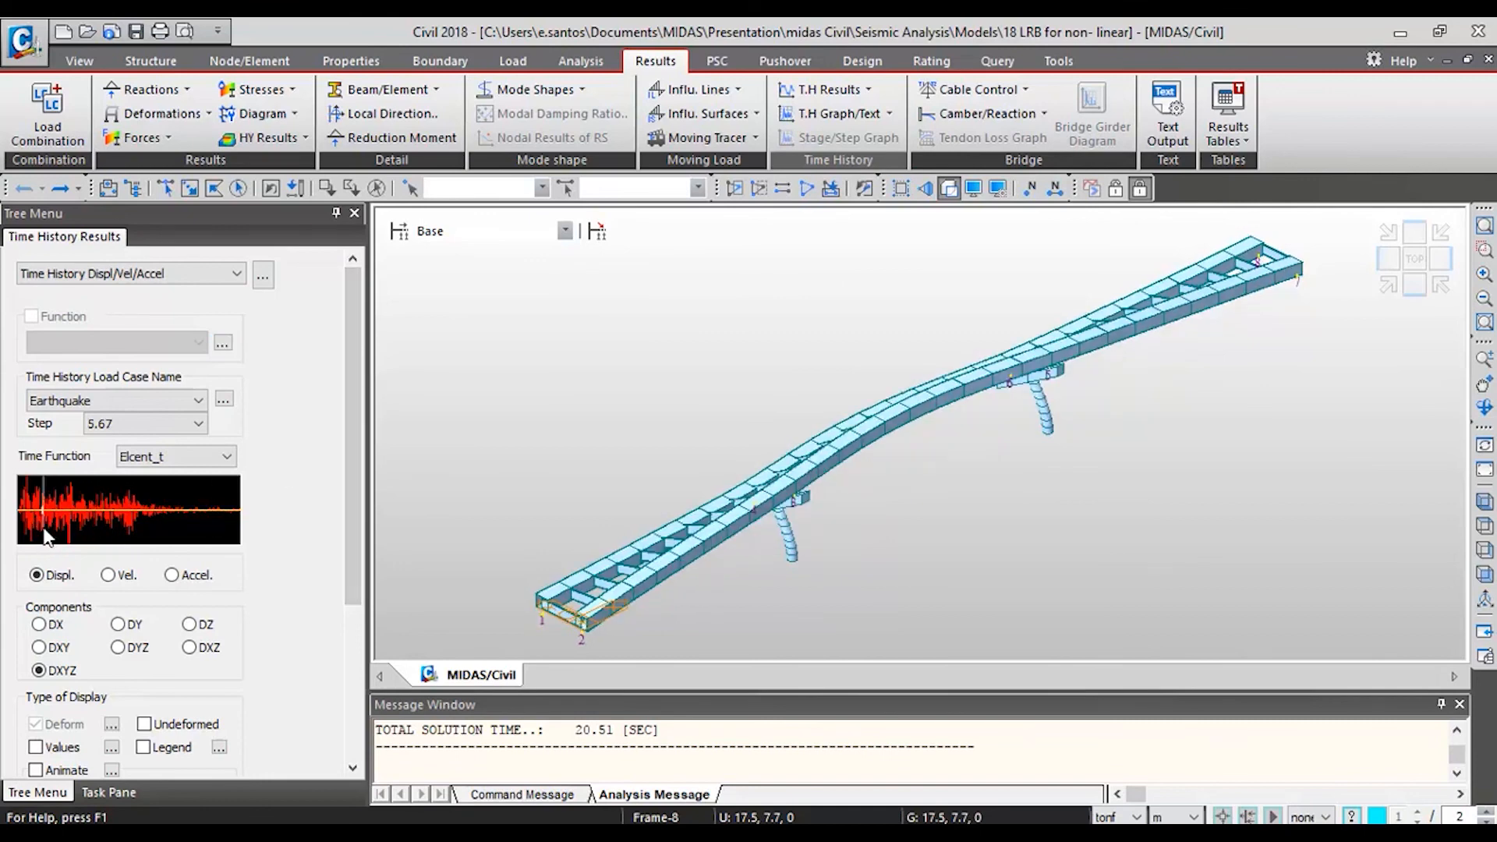
{"action": "left_click", "coordinate": [69, 532]}
{"action": "left_click", "coordinate": [60, 532]}
{"action": "left_click", "coordinate": [70, 531]}
{"action": "left_click", "coordinate": [89, 530]}
{"action": "left_click", "coordinate": [103, 530]}
{"action": "left_click", "coordinate": [108, 530]}
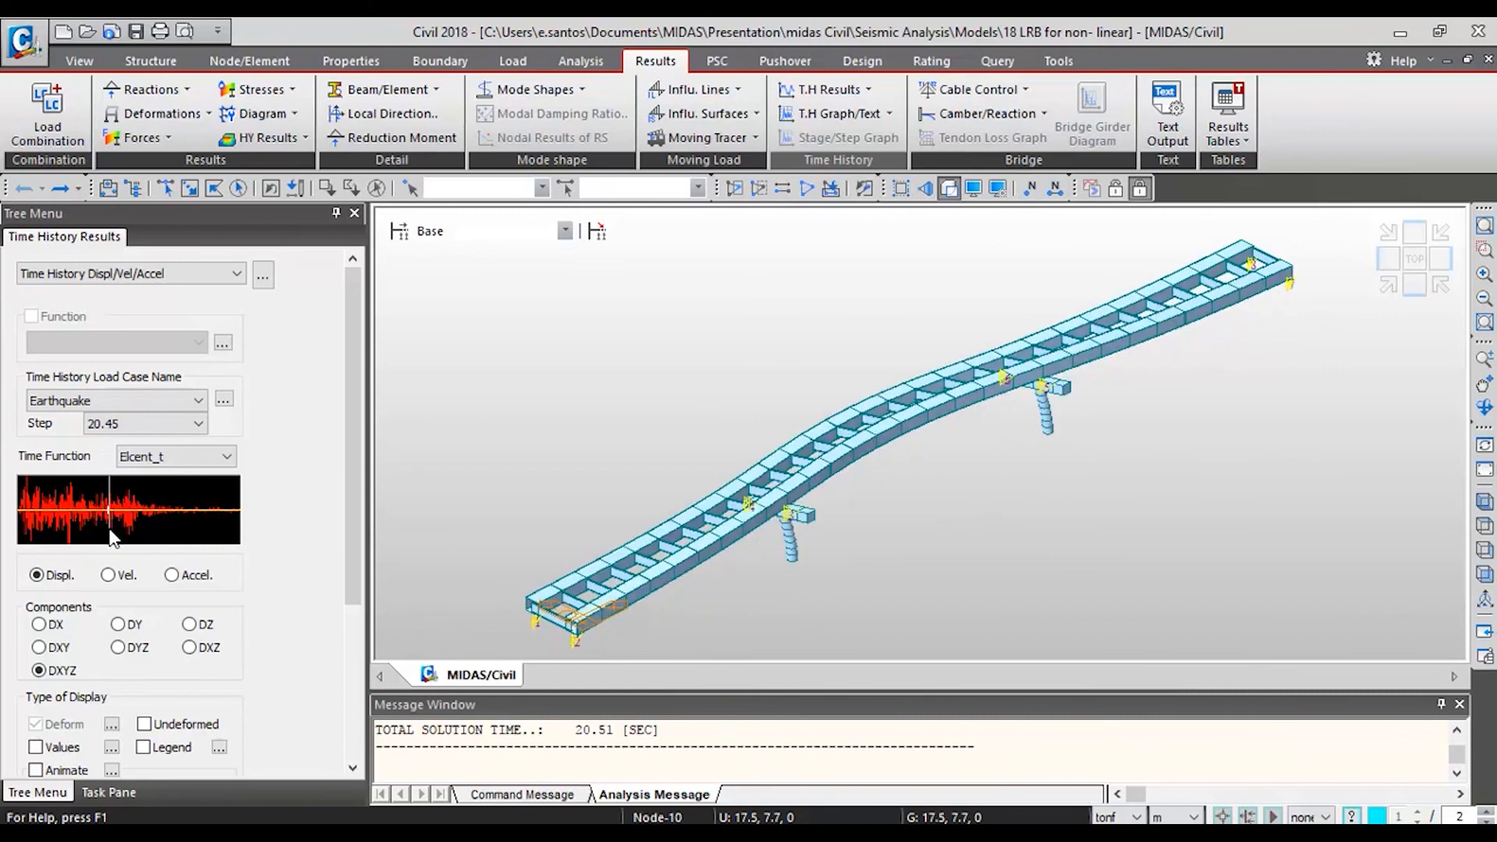
Step: Switch the time history results to velocity and view the bridge response at several time steps, ending at 17
{"action": "left_click_drag", "start_coordinate": [353, 398], "coordinate": [326, 455]}
{"action": "left_click", "coordinate": [107, 497]}
{"action": "left_click", "coordinate": [43, 456]}
{"action": "left_click", "coordinate": [71, 456]}
{"action": "left_click", "coordinate": [93, 456]}
Step: Turn on the legend for the velocity results, and check the legend details without changing them
{"action": "left_click", "coordinate": [170, 669]}
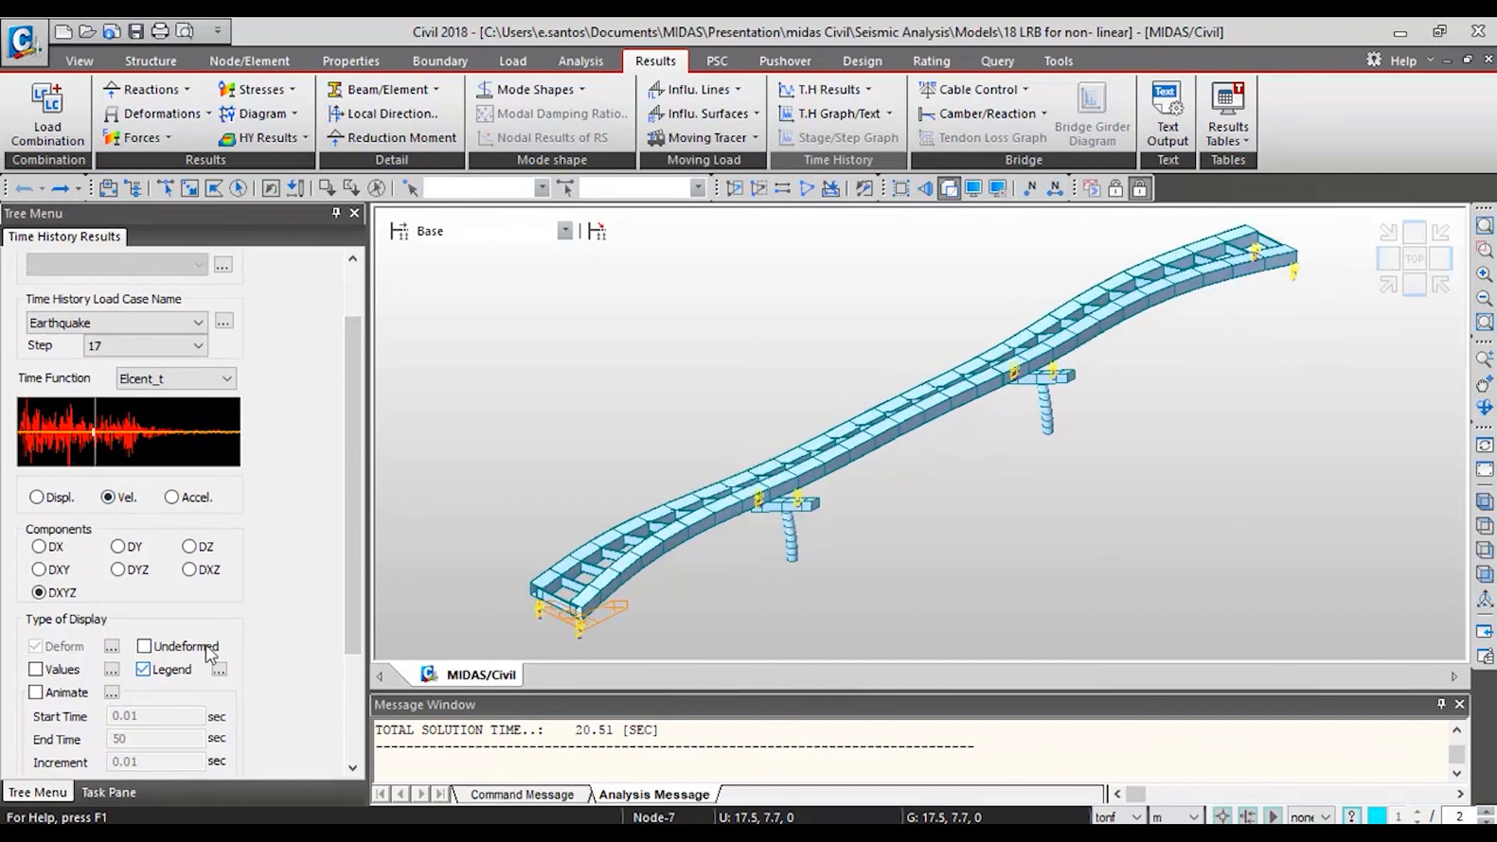
{"action": "scroll", "coordinate": [316, 631], "scroll_direction": "down", "scroll_amount": 3}
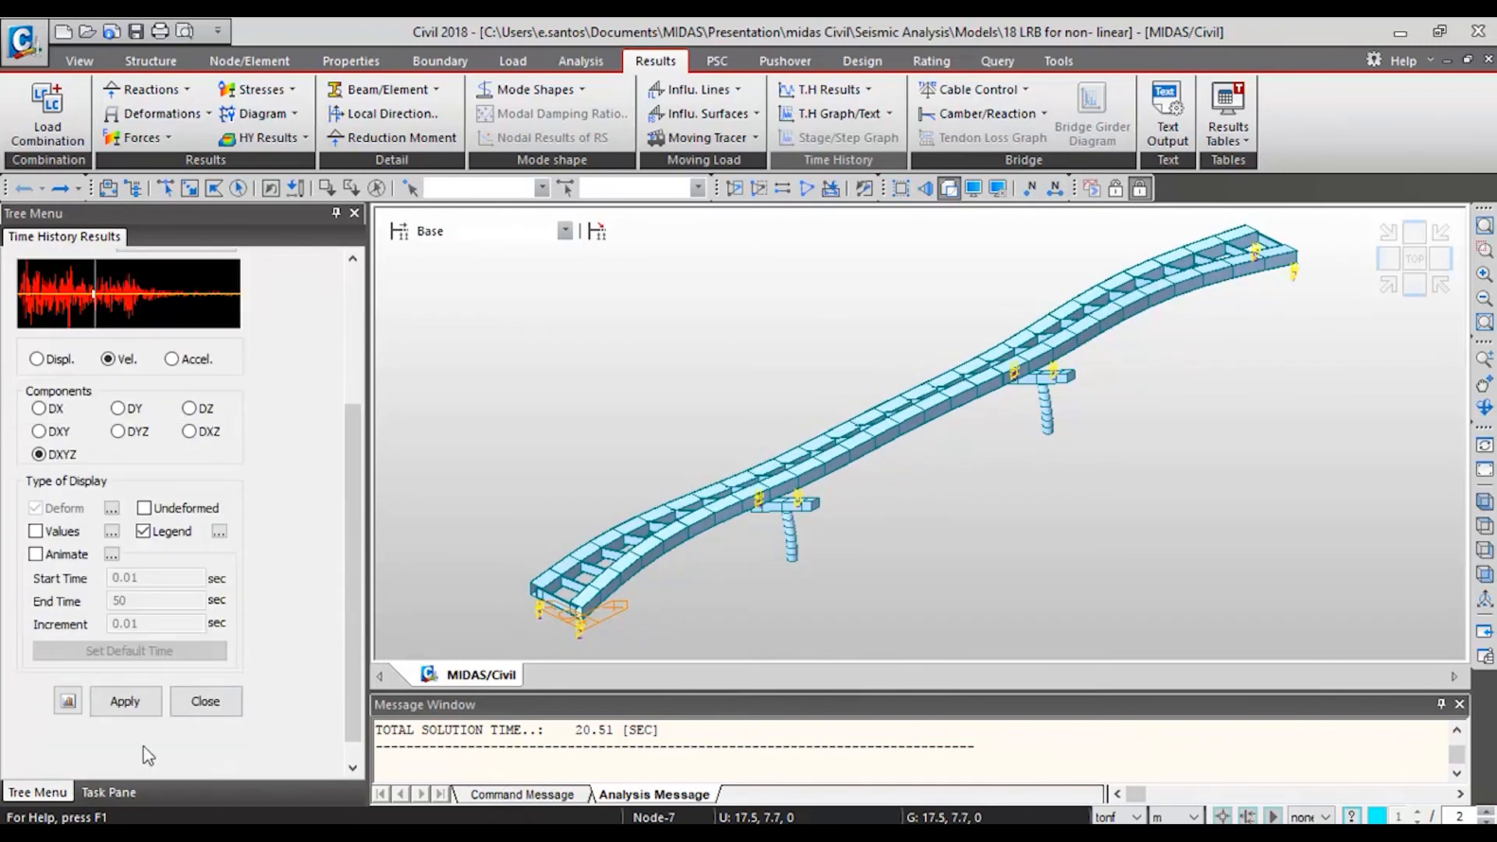
{"action": "left_click", "coordinate": [139, 701]}
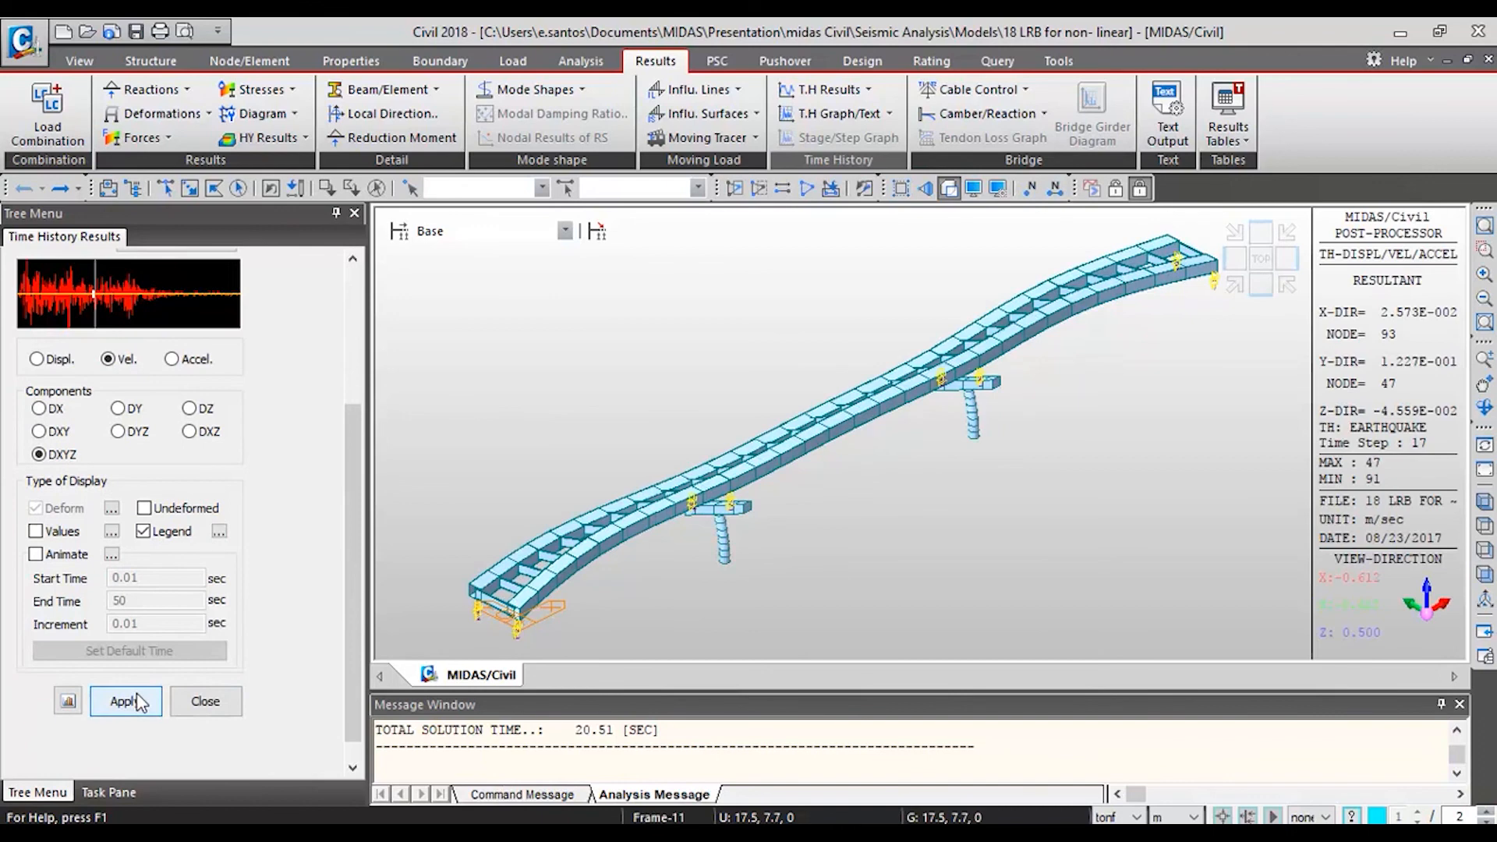
{"action": "left_click", "coordinate": [219, 531]}
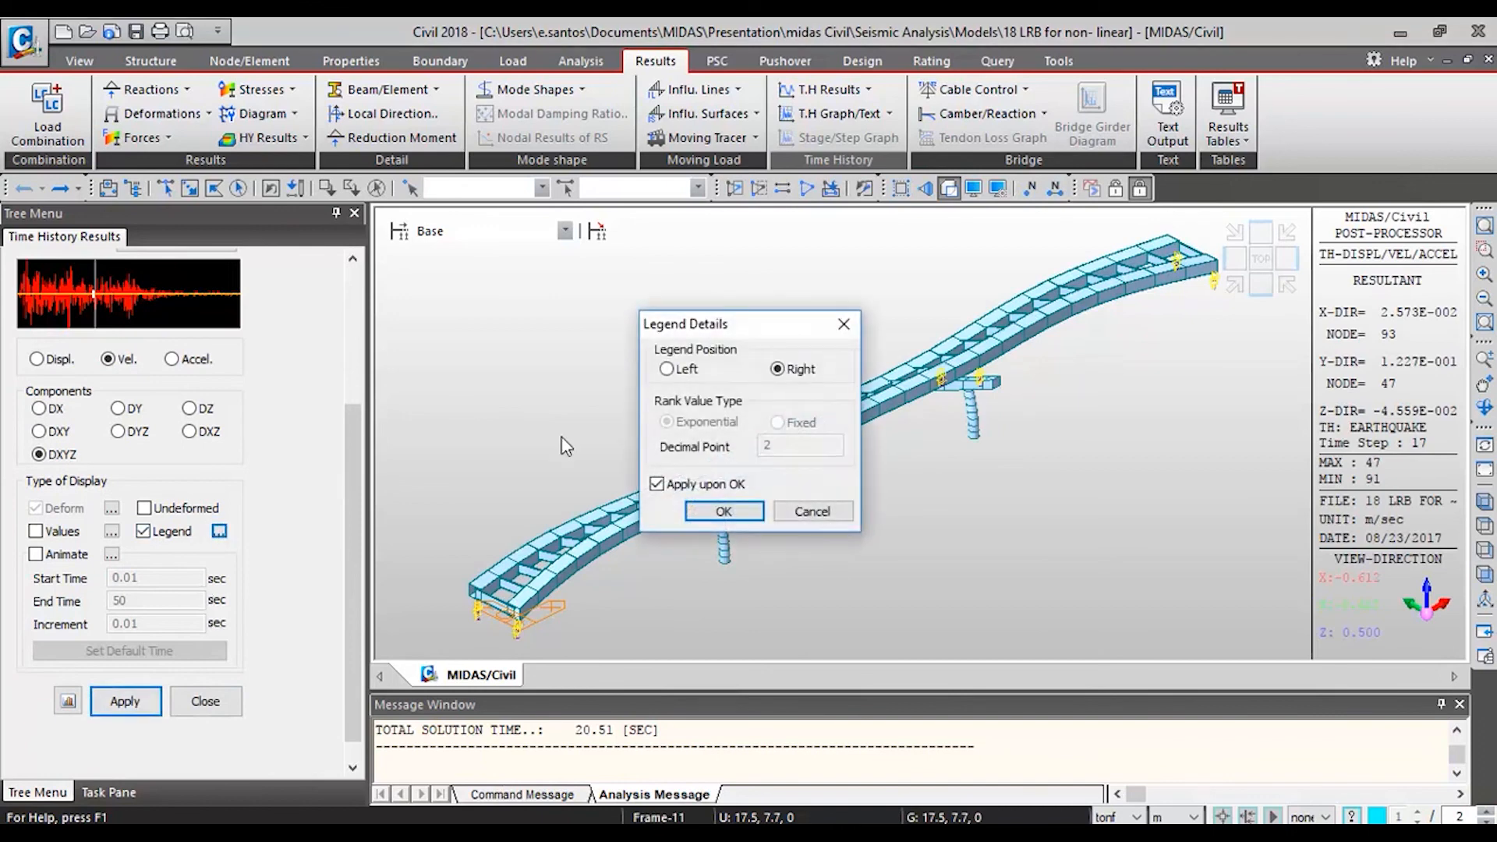
{"action": "left_click", "coordinate": [844, 323]}
Step: Switch the results to acceleration, display the nodal values on the bridge, and view the response at time step 16.76
{"action": "left_click", "coordinate": [178, 359]}
{"action": "mouse_move", "coordinate": [104, 303]}
{"action": "left_mouse_down"}
{"action": "mouse_move", "coordinate": [61, 302]}
{"action": "mouse_move", "coordinate": [103, 300]}
{"action": "left_mouse_up"}
{"action": "left_click", "coordinate": [63, 535]}
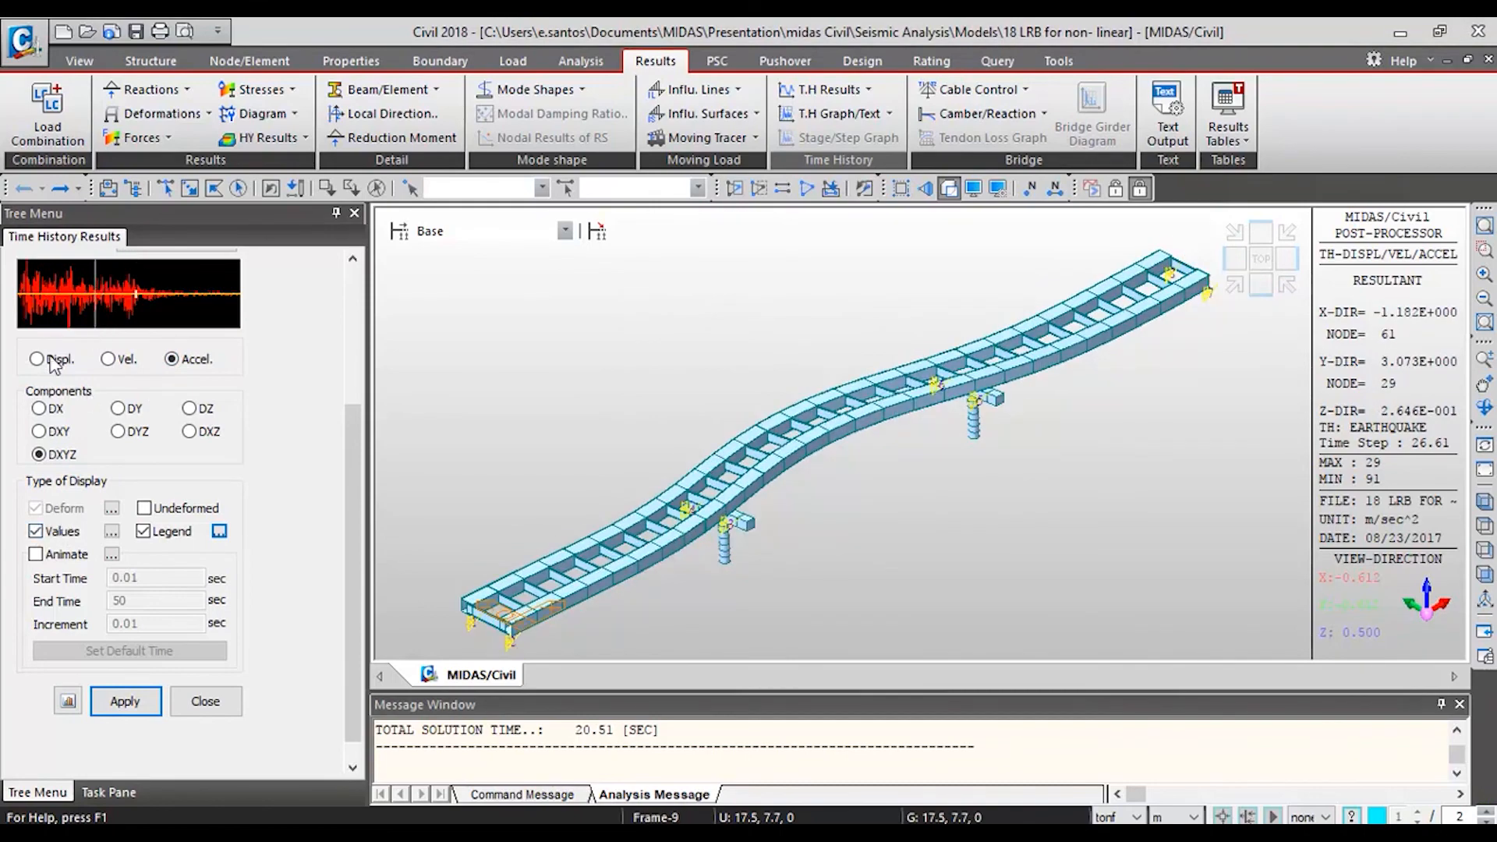
{"action": "left_click", "coordinate": [125, 701]}
{"action": "mouse_move", "coordinate": [109, 303]}
{"action": "left_mouse_down"}
{"action": "mouse_move", "coordinate": [47, 301]}
{"action": "mouse_move", "coordinate": [93, 304]}
{"action": "left_mouse_up"}
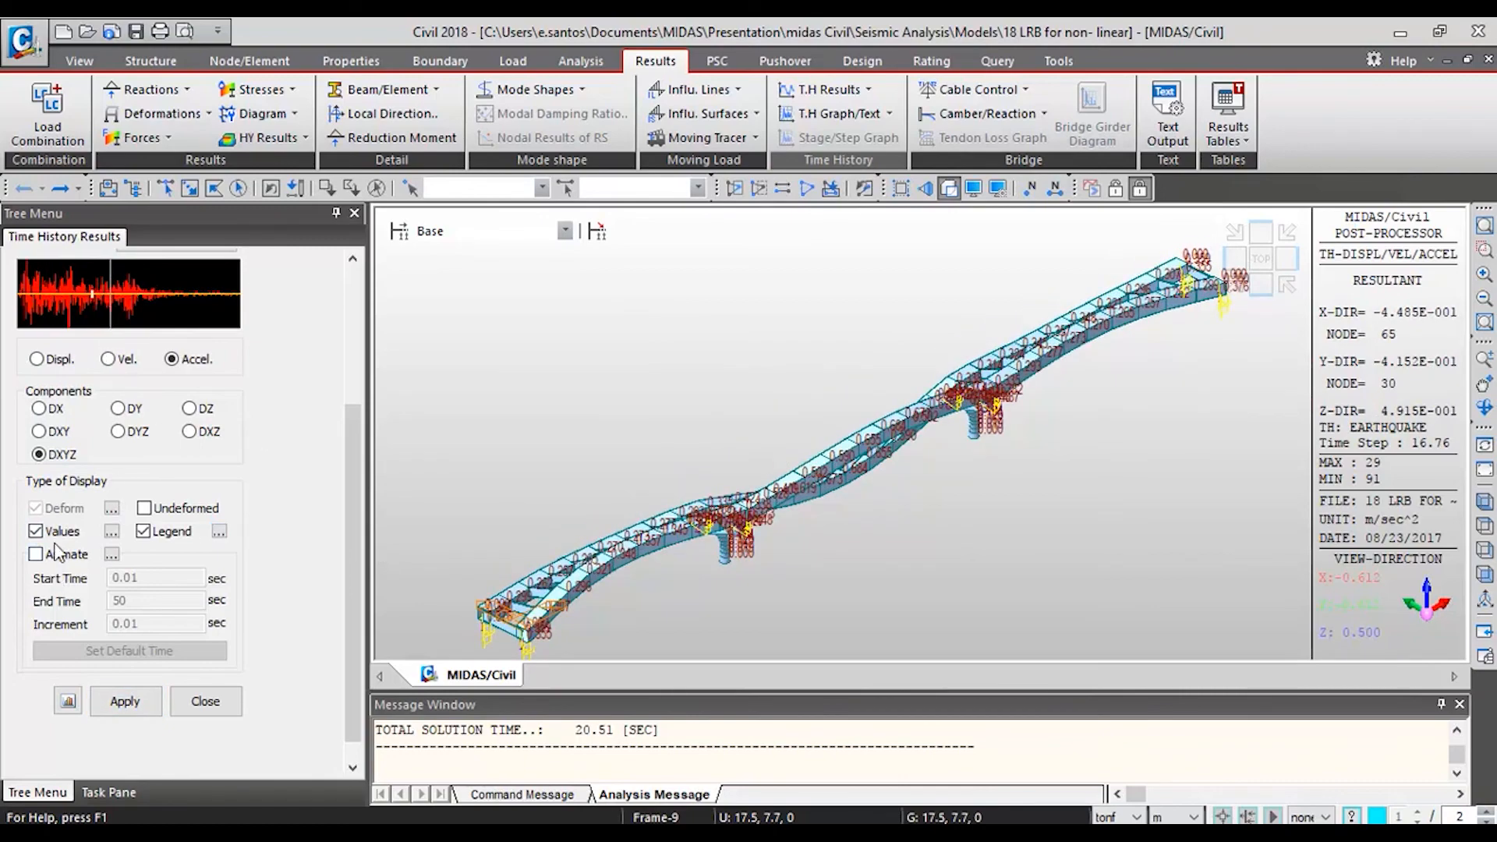
Step: Switch the time history results to beam, wall, truss and general link forces and view the My contours at several time steps, including 31.04
{"action": "scroll", "coordinate": [117, 468], "scroll_direction": "up", "scroll_amount": 5}
{"action": "left_click", "coordinate": [133, 273]}
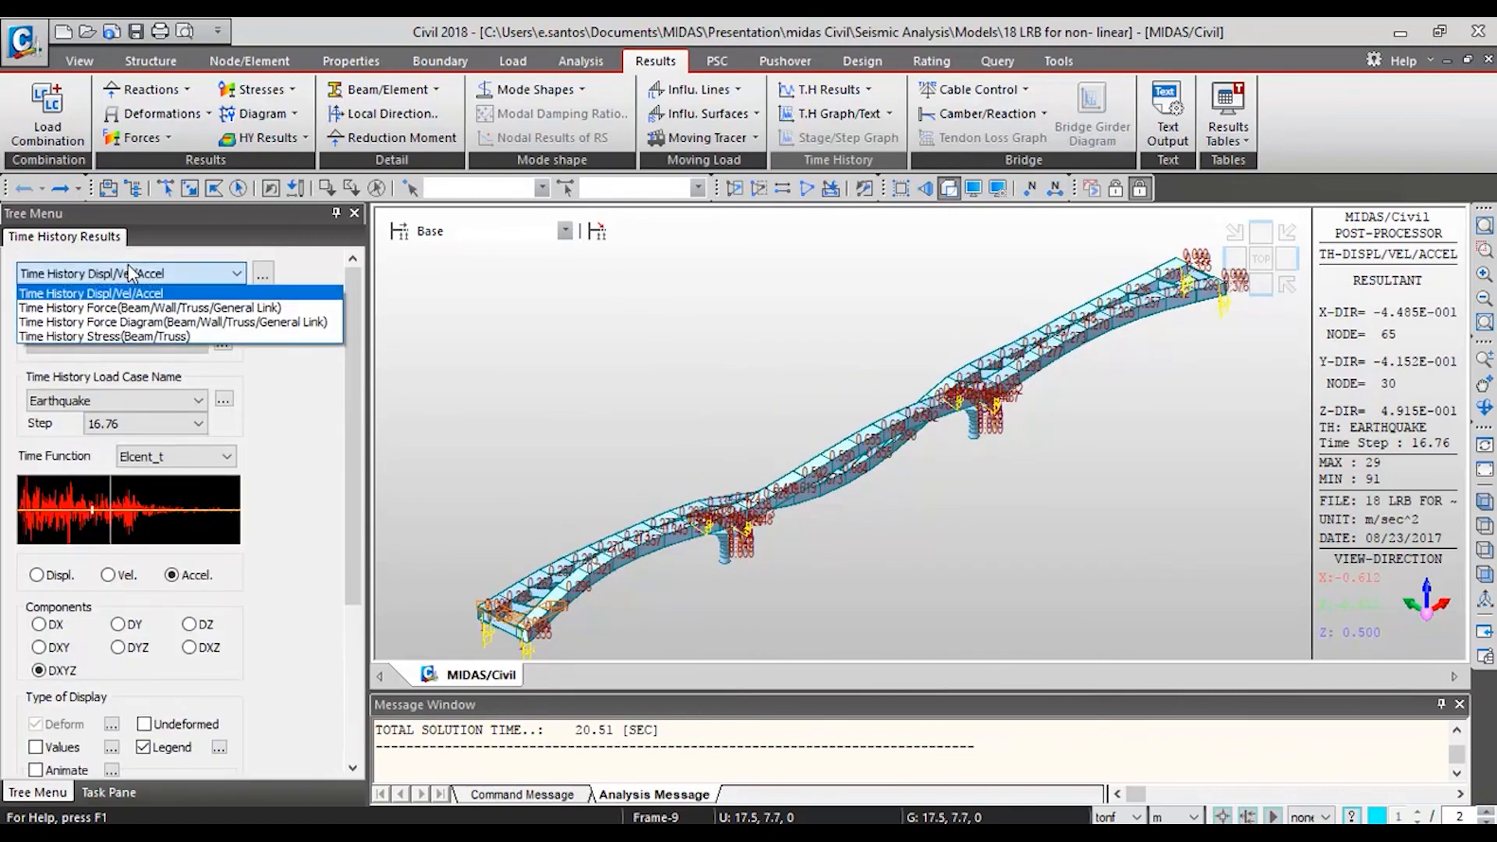
{"action": "left_click", "coordinate": [134, 309]}
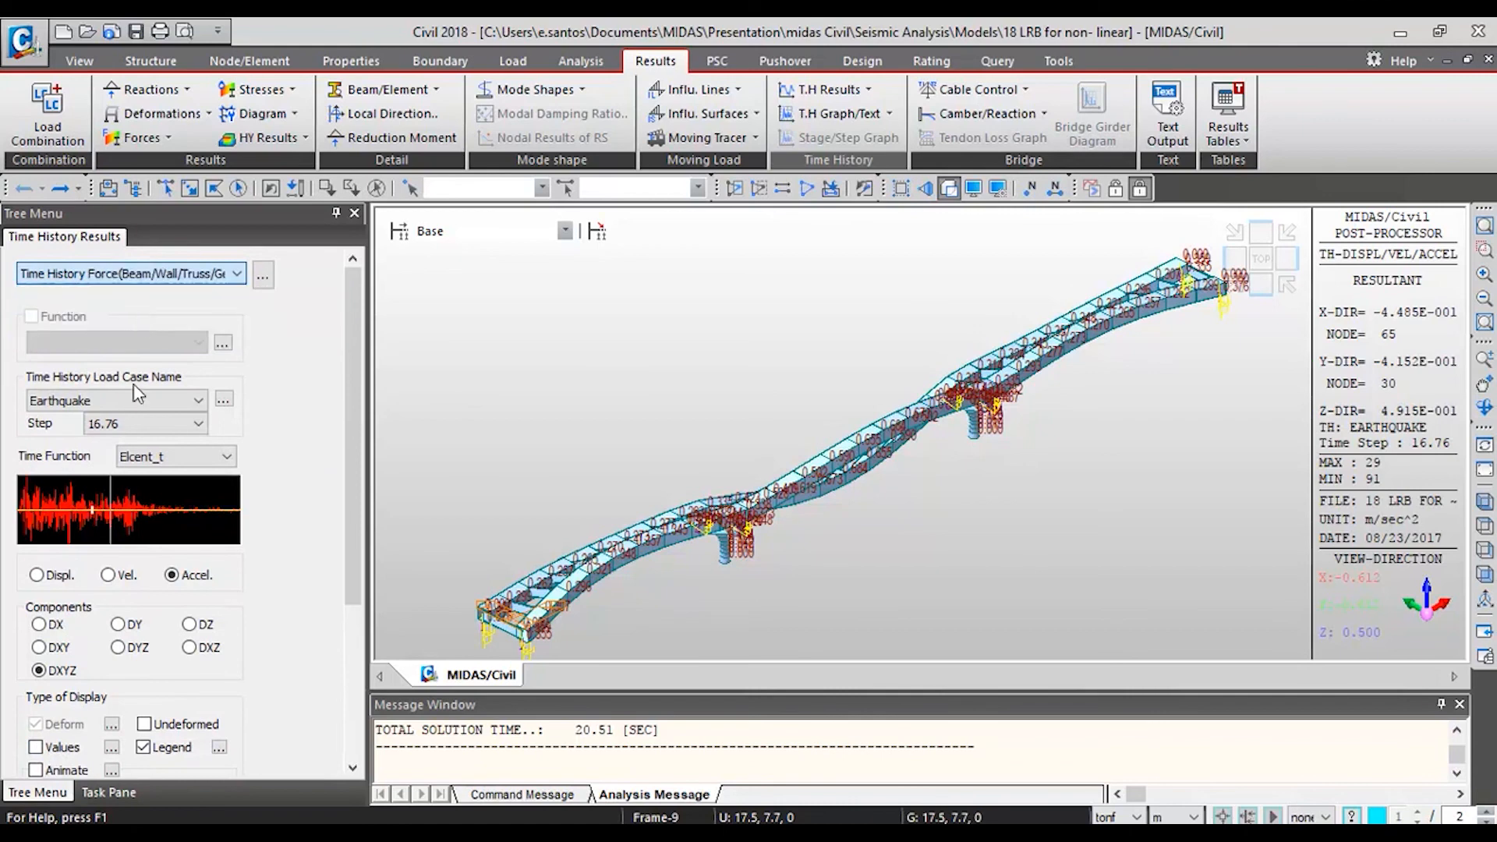
{"action": "left_click", "coordinate": [59, 520]}
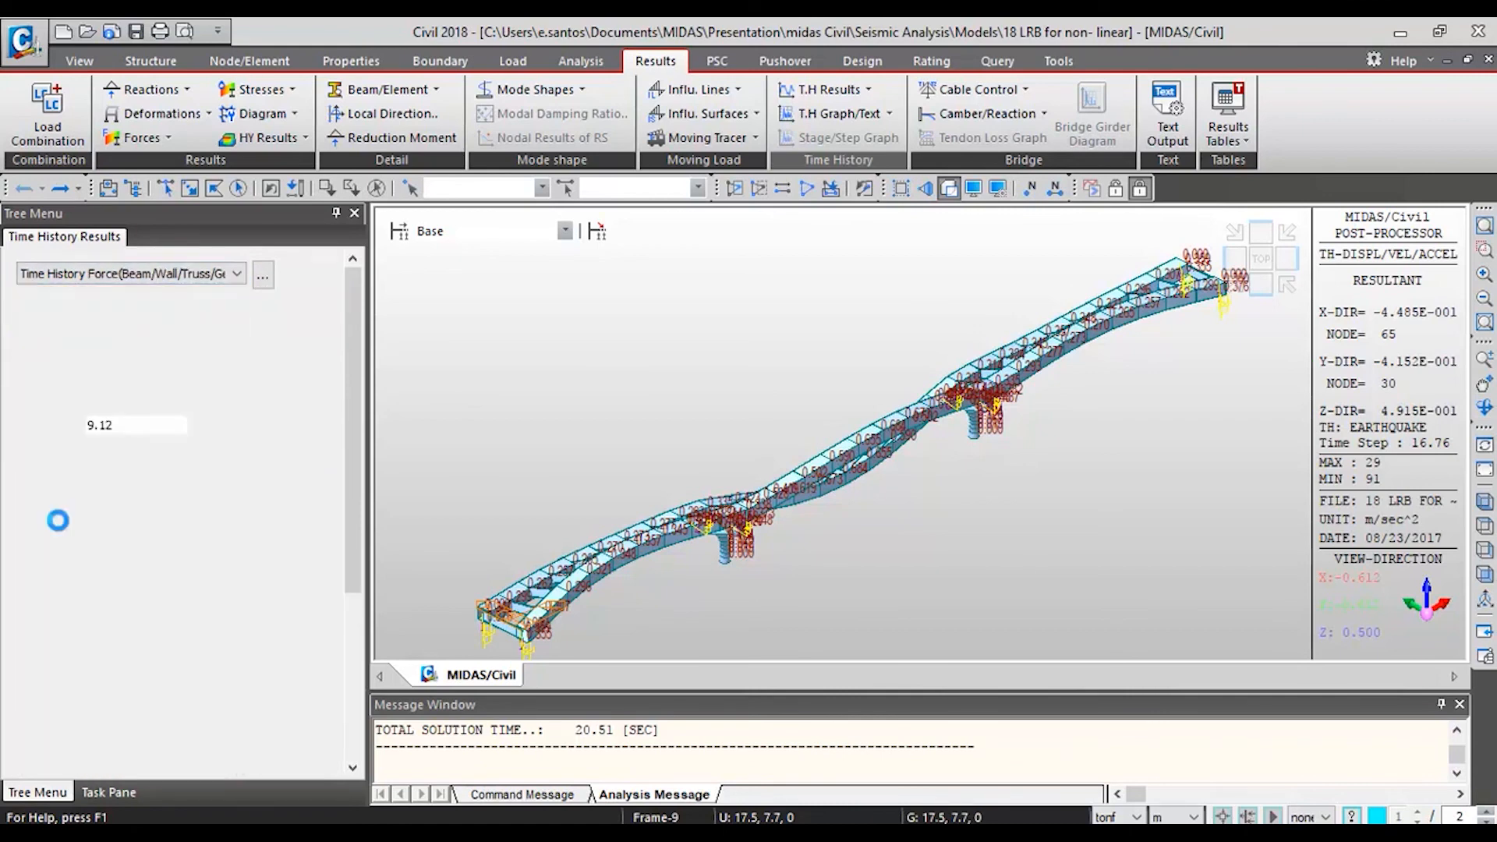
{"action": "left_click", "coordinate": [76, 515]}
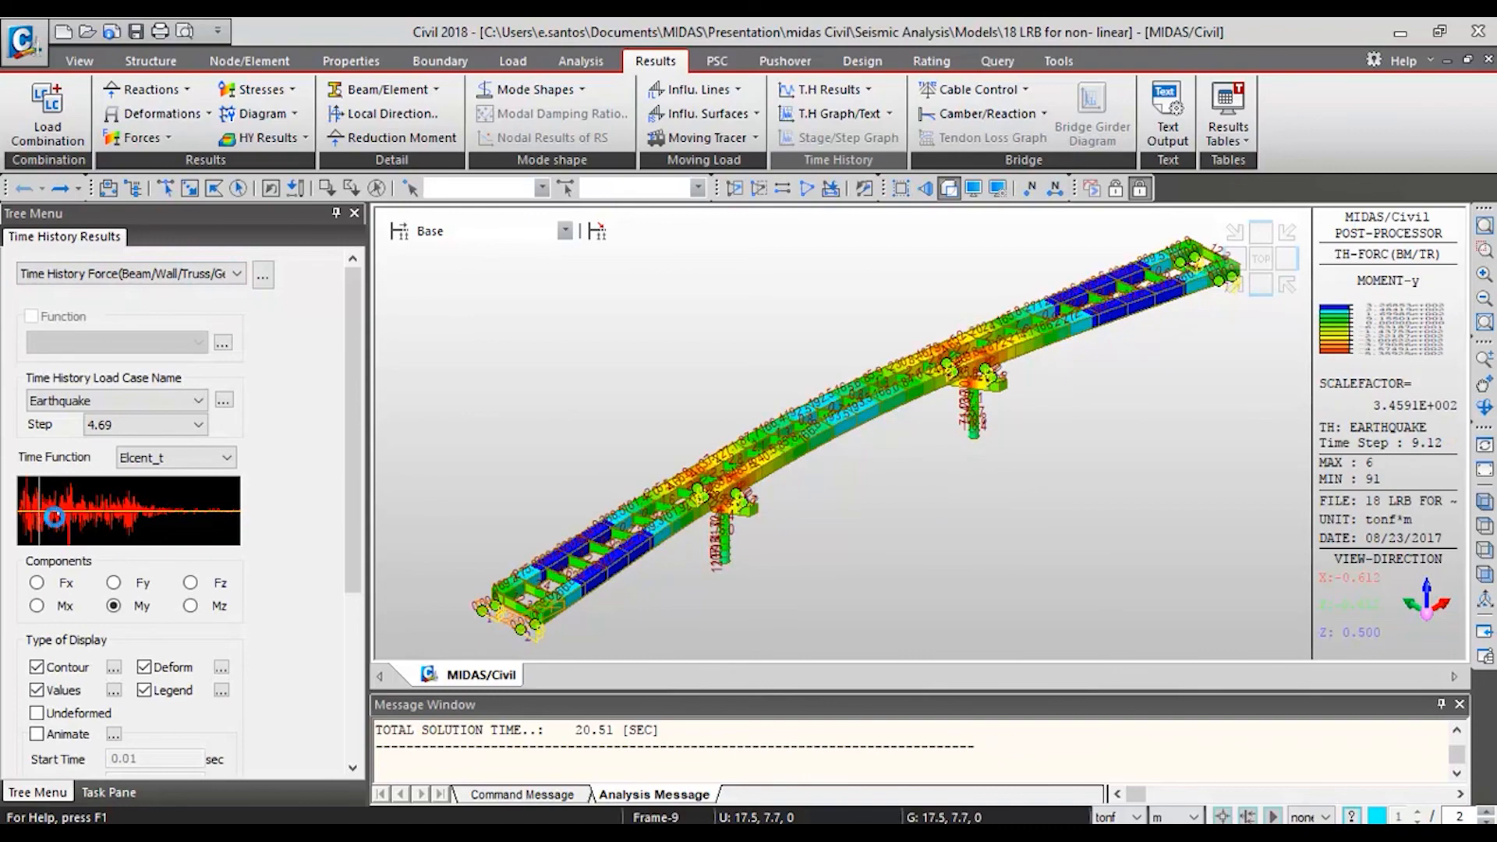
{"action": "left_click", "coordinate": [108, 515]}
{"action": "left_click_drag", "start_coordinate": [782, 742], "coordinate": [782, 744]}
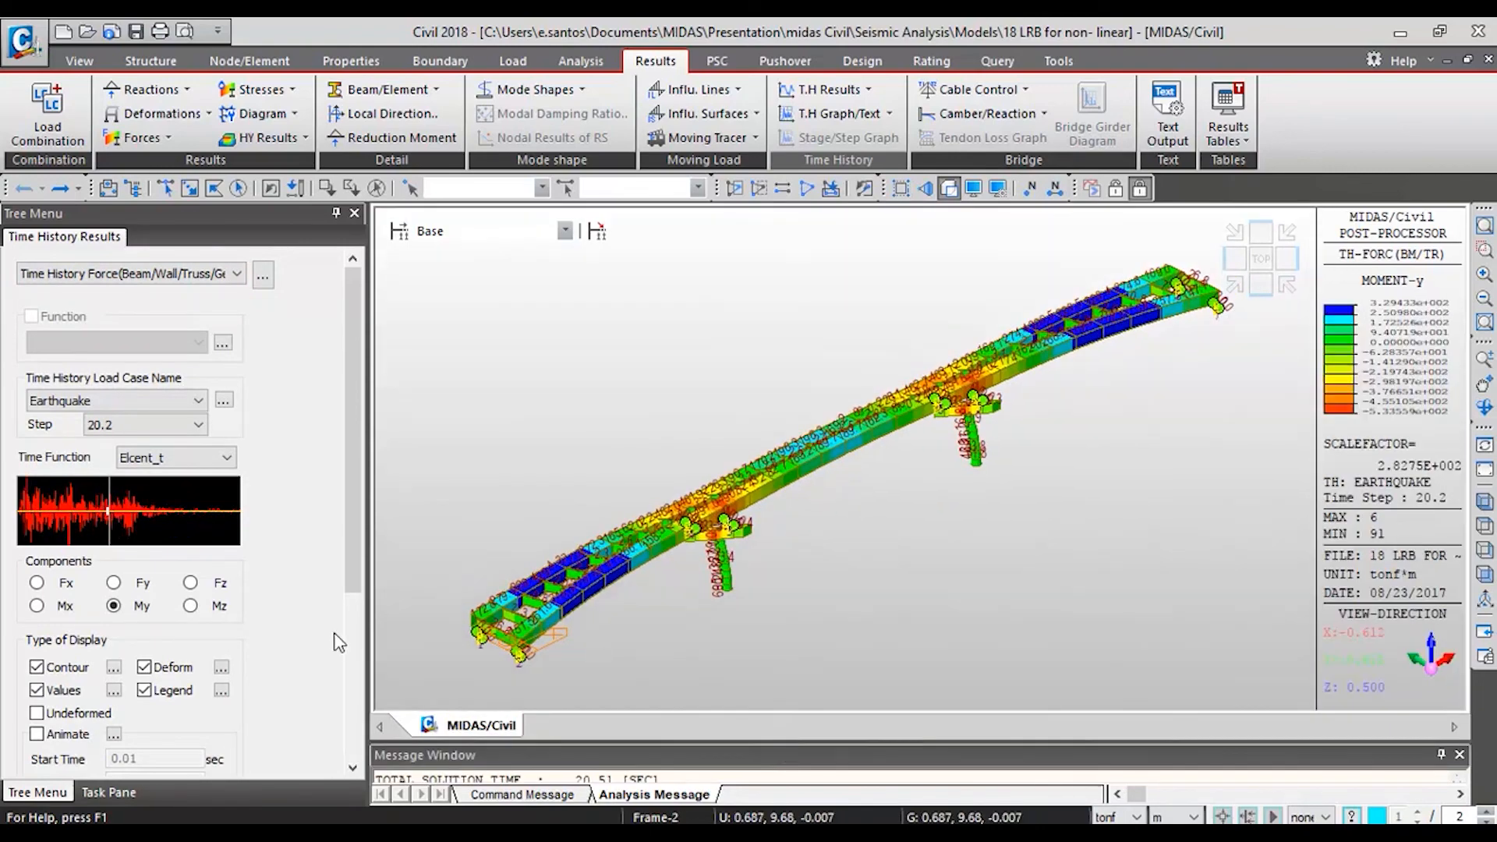
{"action": "scroll", "coordinate": [296, 593], "scroll_direction": "down", "scroll_amount": 3}
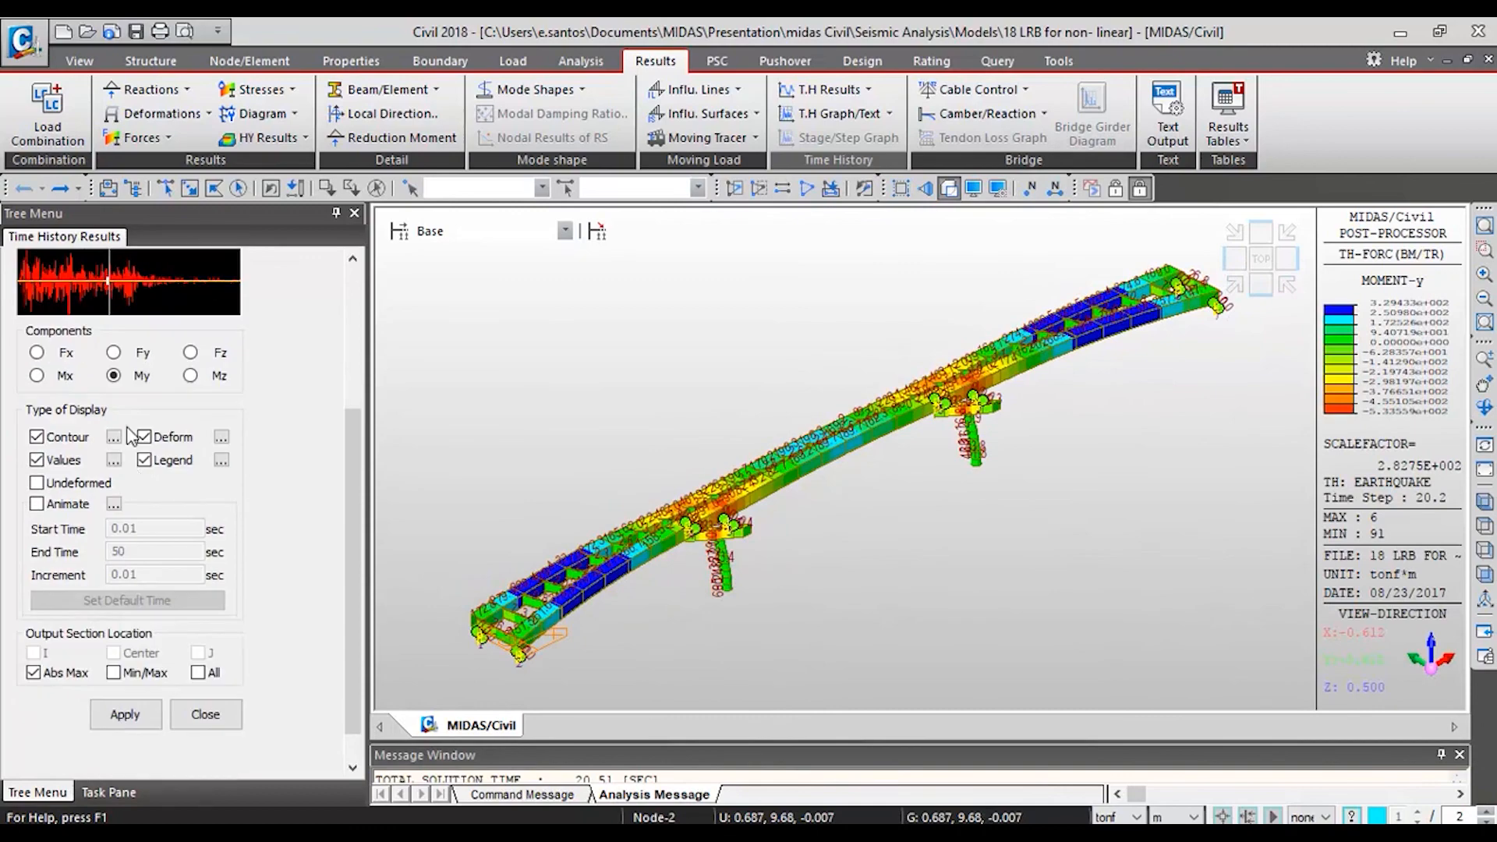
{"action": "left_click", "coordinate": [107, 271]}
{"action": "left_click", "coordinate": [150, 286]}
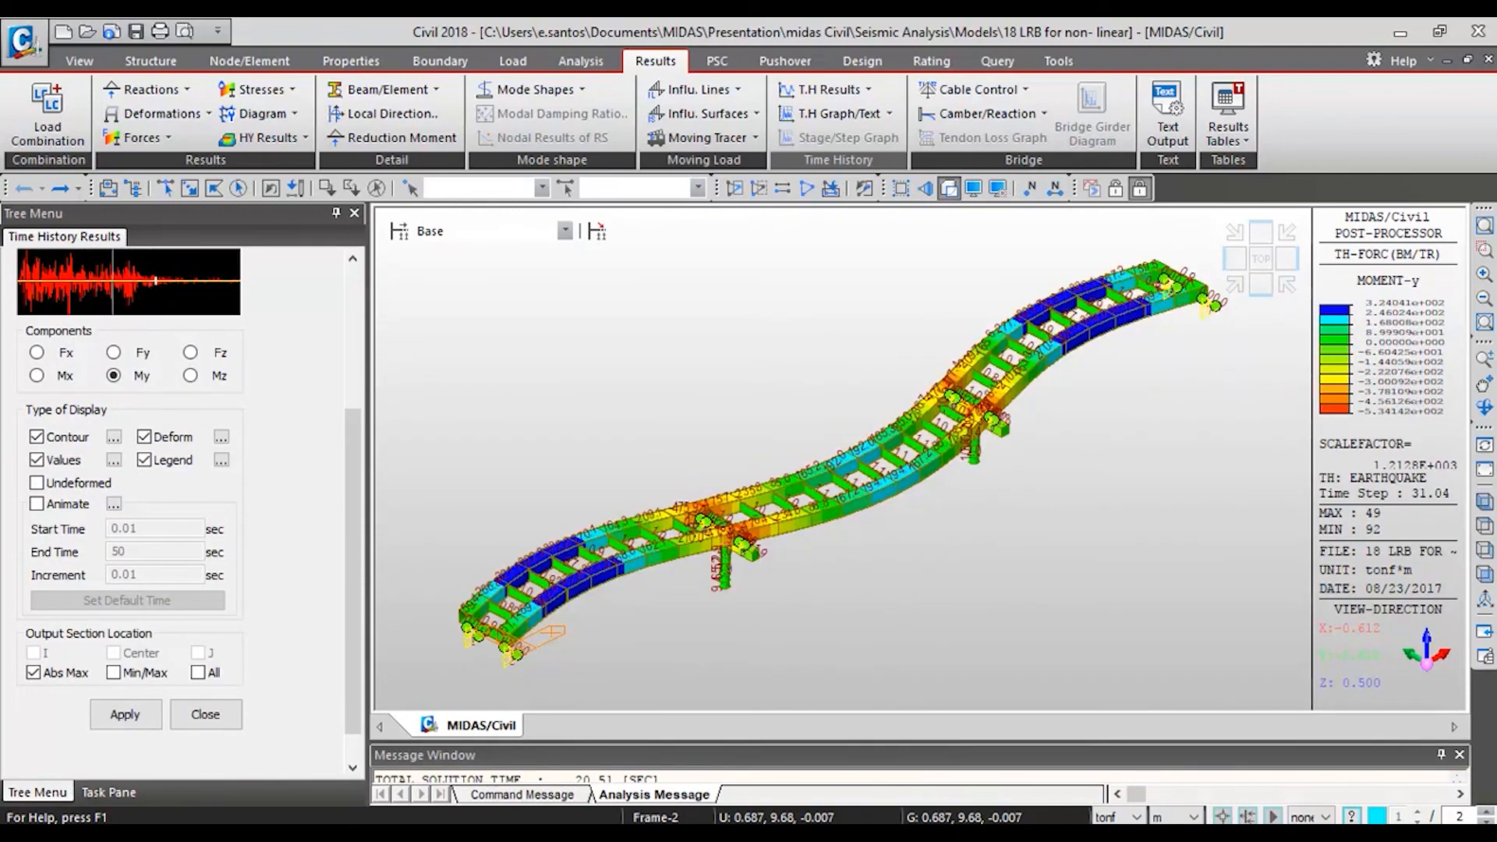
{"action": "left_click", "coordinate": [190, 188]}
Step: Switch the results to the time history force diagram and view the bridge's My moments at several time steps, ending at 15.28
{"action": "scroll", "coordinate": [185, 246], "scroll_direction": "up", "scroll_amount": 3}
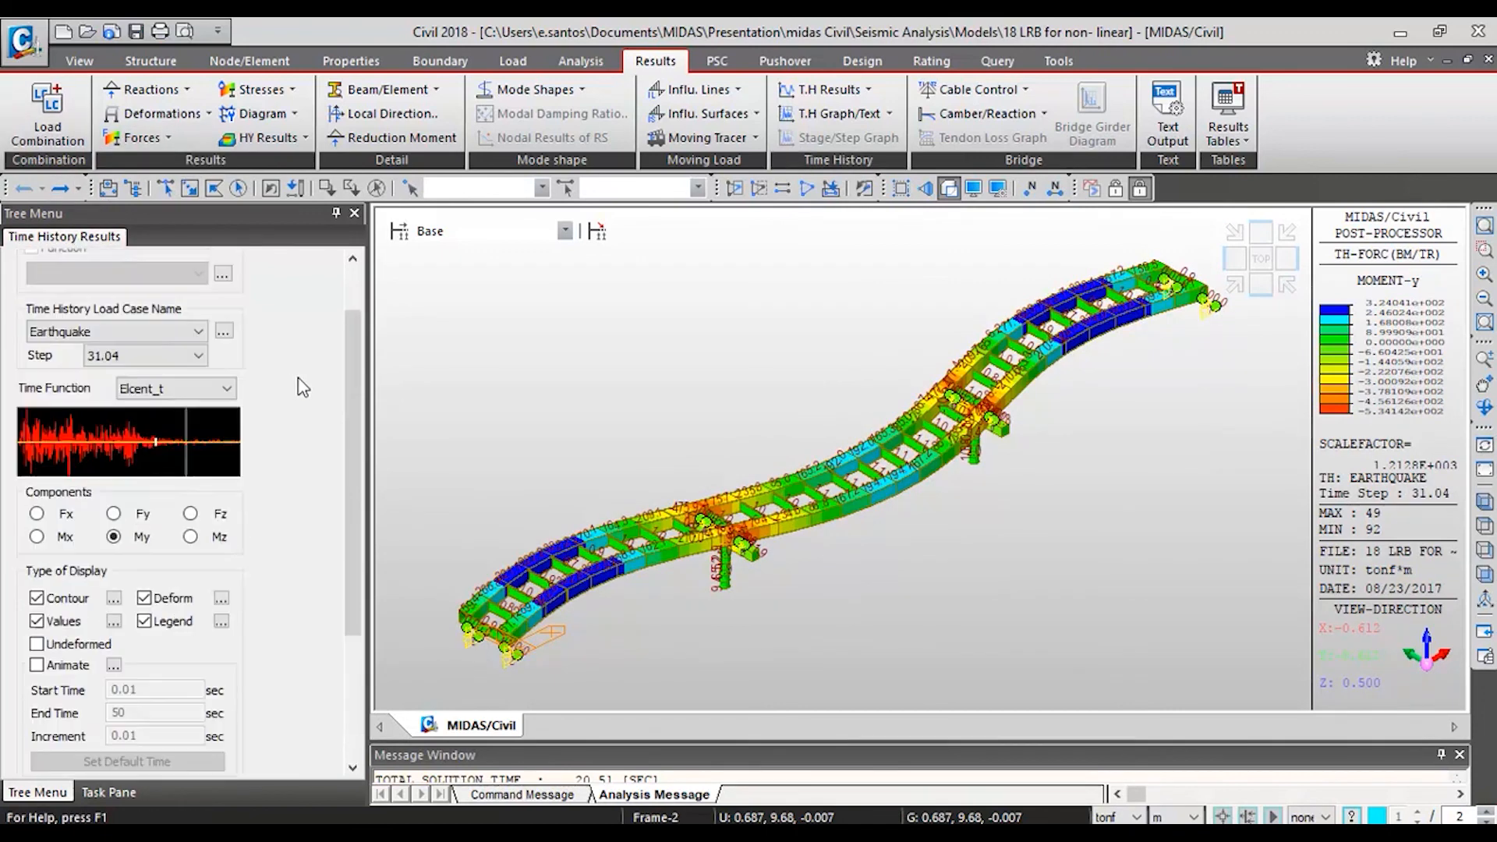
{"action": "left_click", "coordinate": [211, 274]}
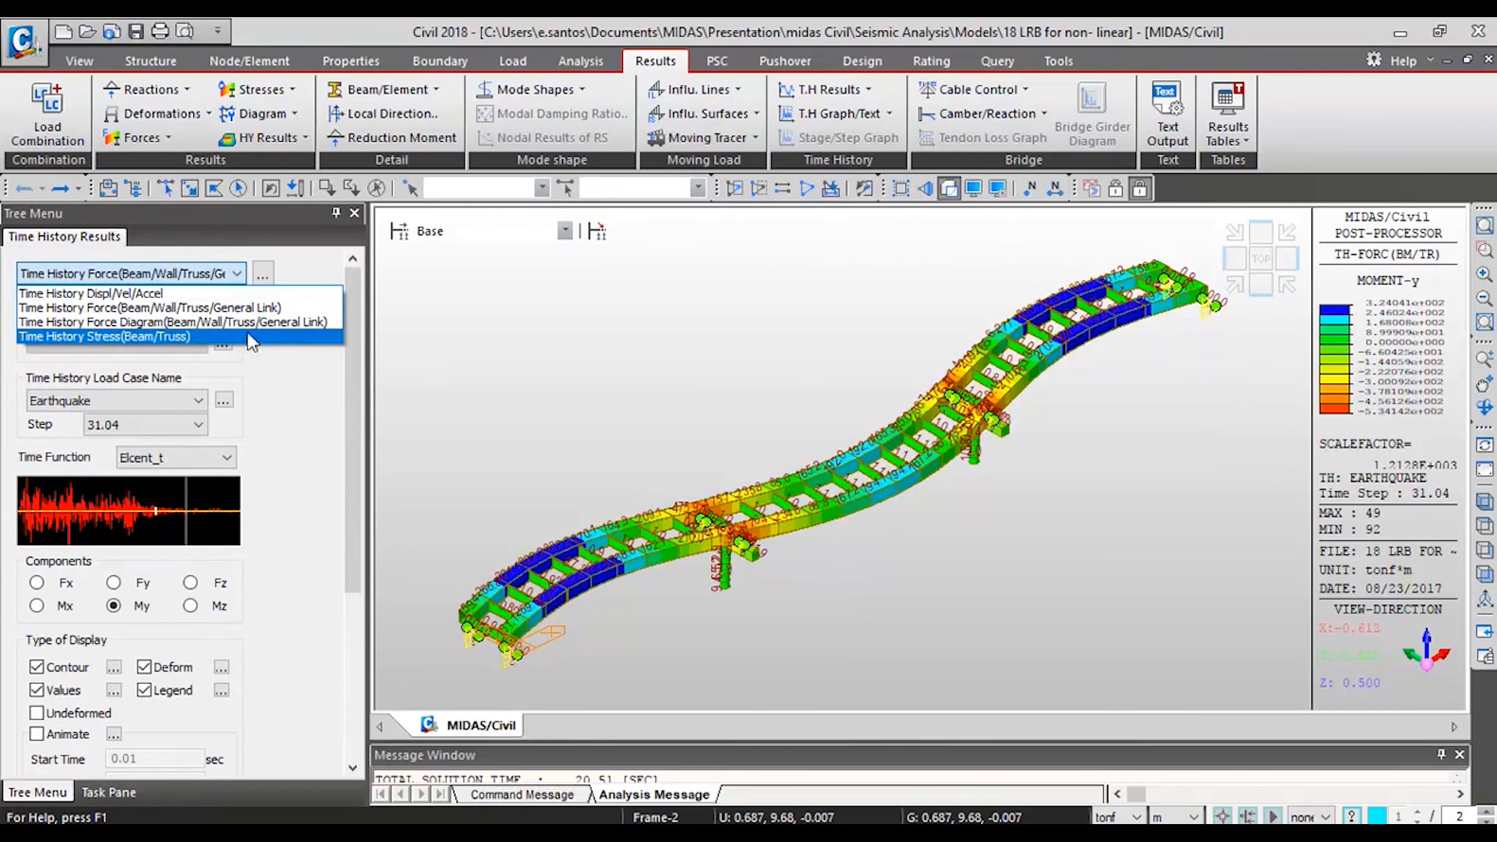
{"action": "left_click", "coordinate": [271, 322]}
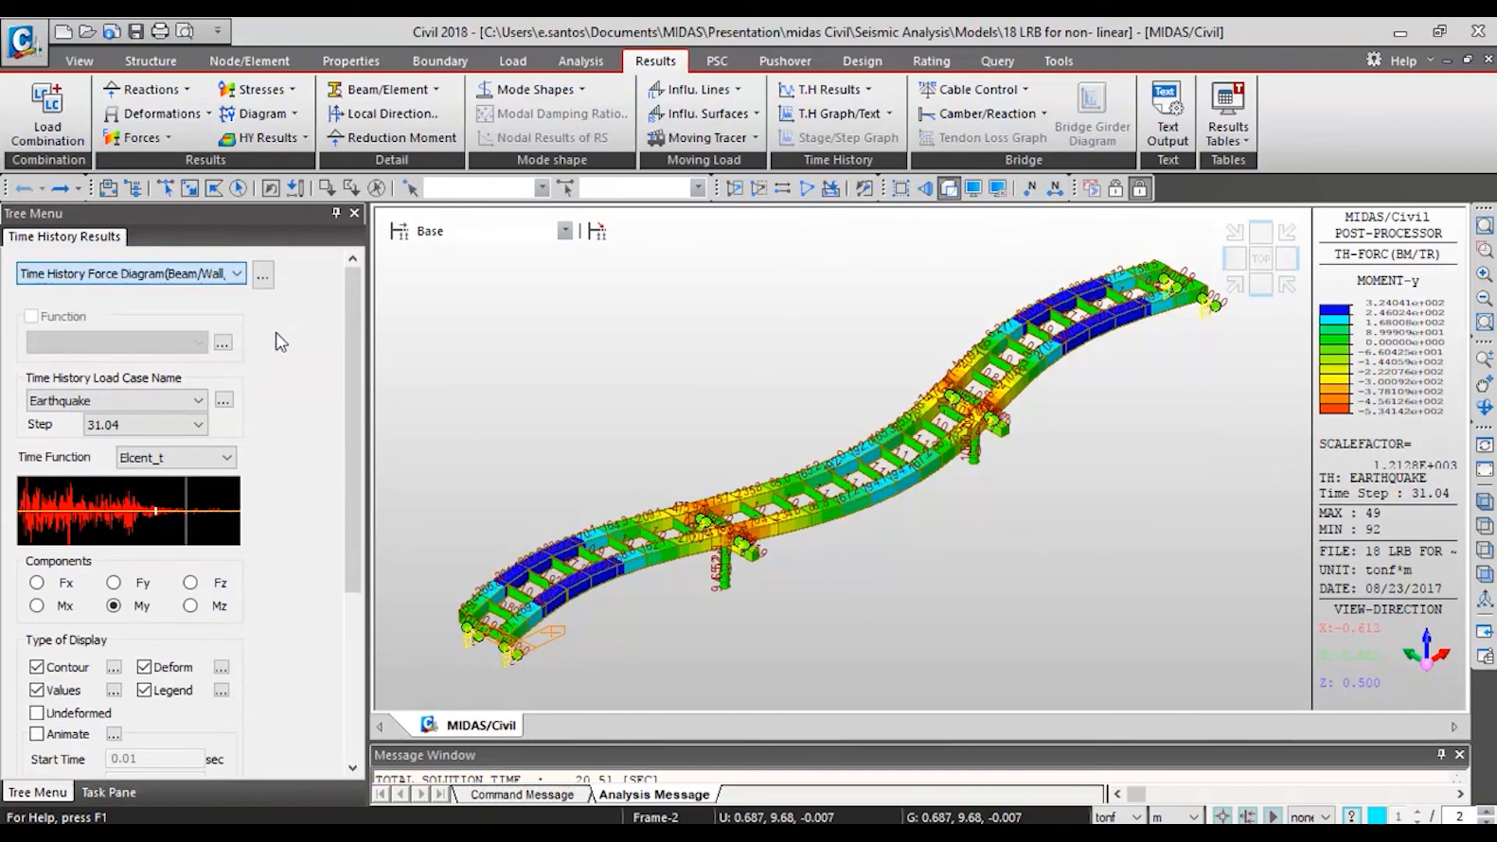
{"action": "left_click", "coordinate": [49, 515]}
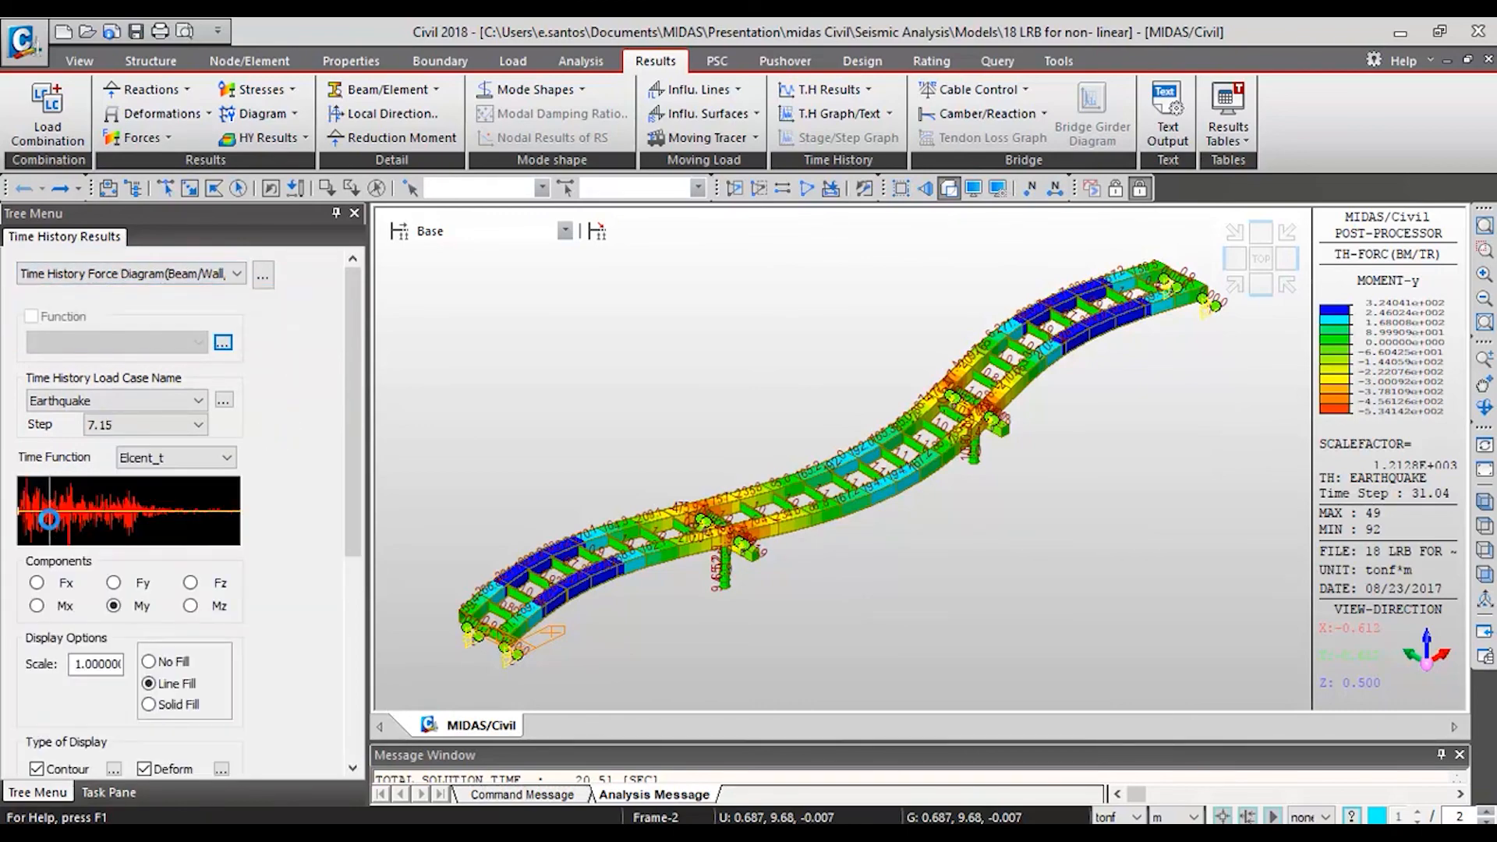
{"action": "left_click", "coordinate": [76, 520]}
{"action": "left_click", "coordinate": [91, 522]}
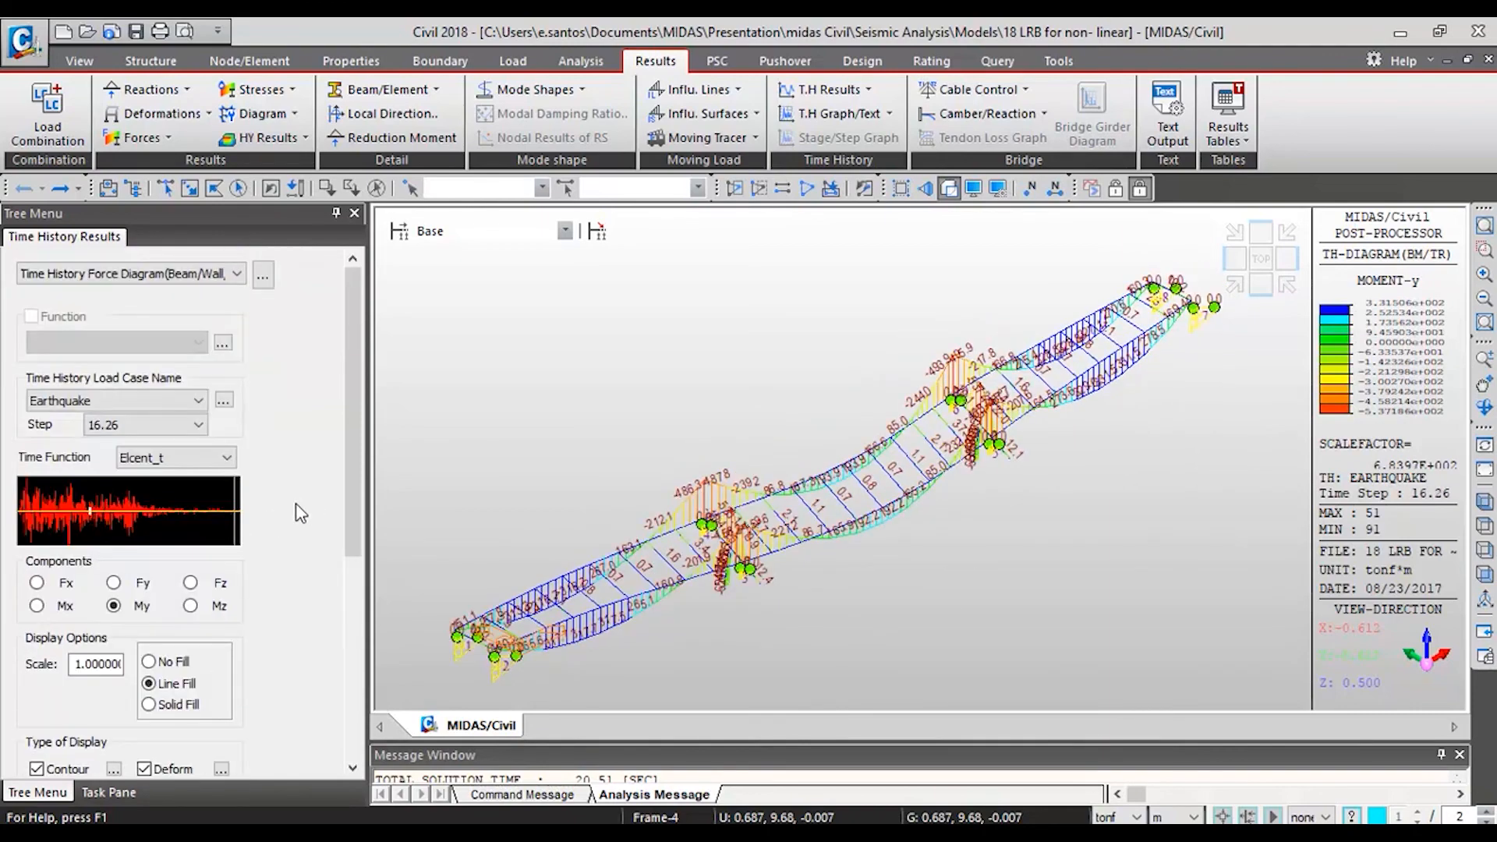
{"action": "left_click", "coordinate": [144, 276]}
{"action": "left_click", "coordinate": [134, 323]}
{"action": "left_click", "coordinate": [47, 515]}
{"action": "left_click", "coordinate": [84, 515]}
Step: Set the My force diagram to solid fill, turn off the deformed shape, and apply the display settings
{"action": "scroll", "coordinate": [268, 557], "scroll_direction": "down", "scroll_amount": 3}
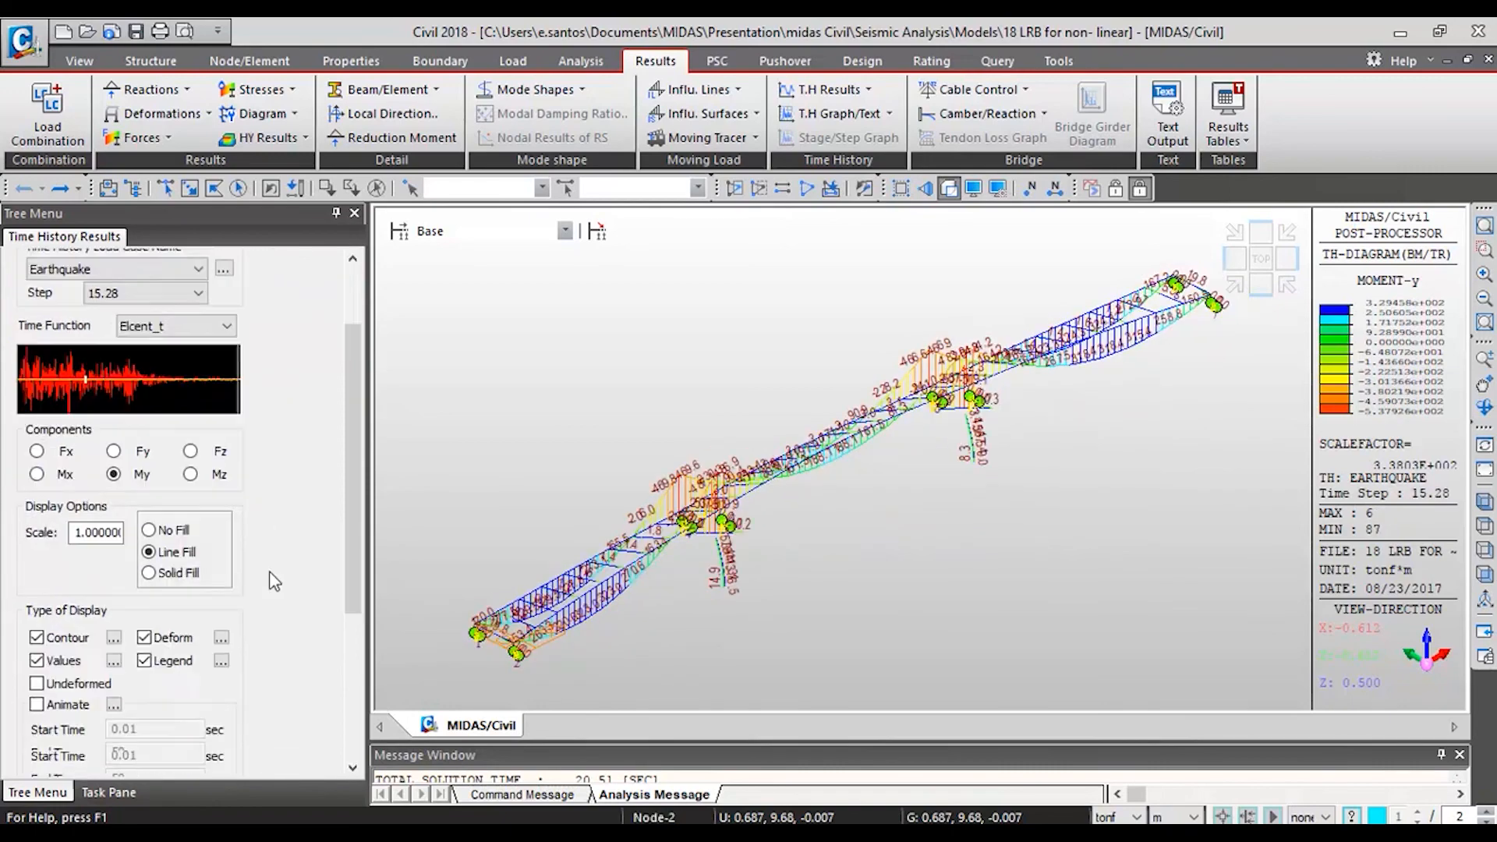
{"action": "left_click", "coordinate": [163, 441]}
{"action": "scroll", "coordinate": [97, 658], "scroll_direction": "down", "scroll_amount": 1}
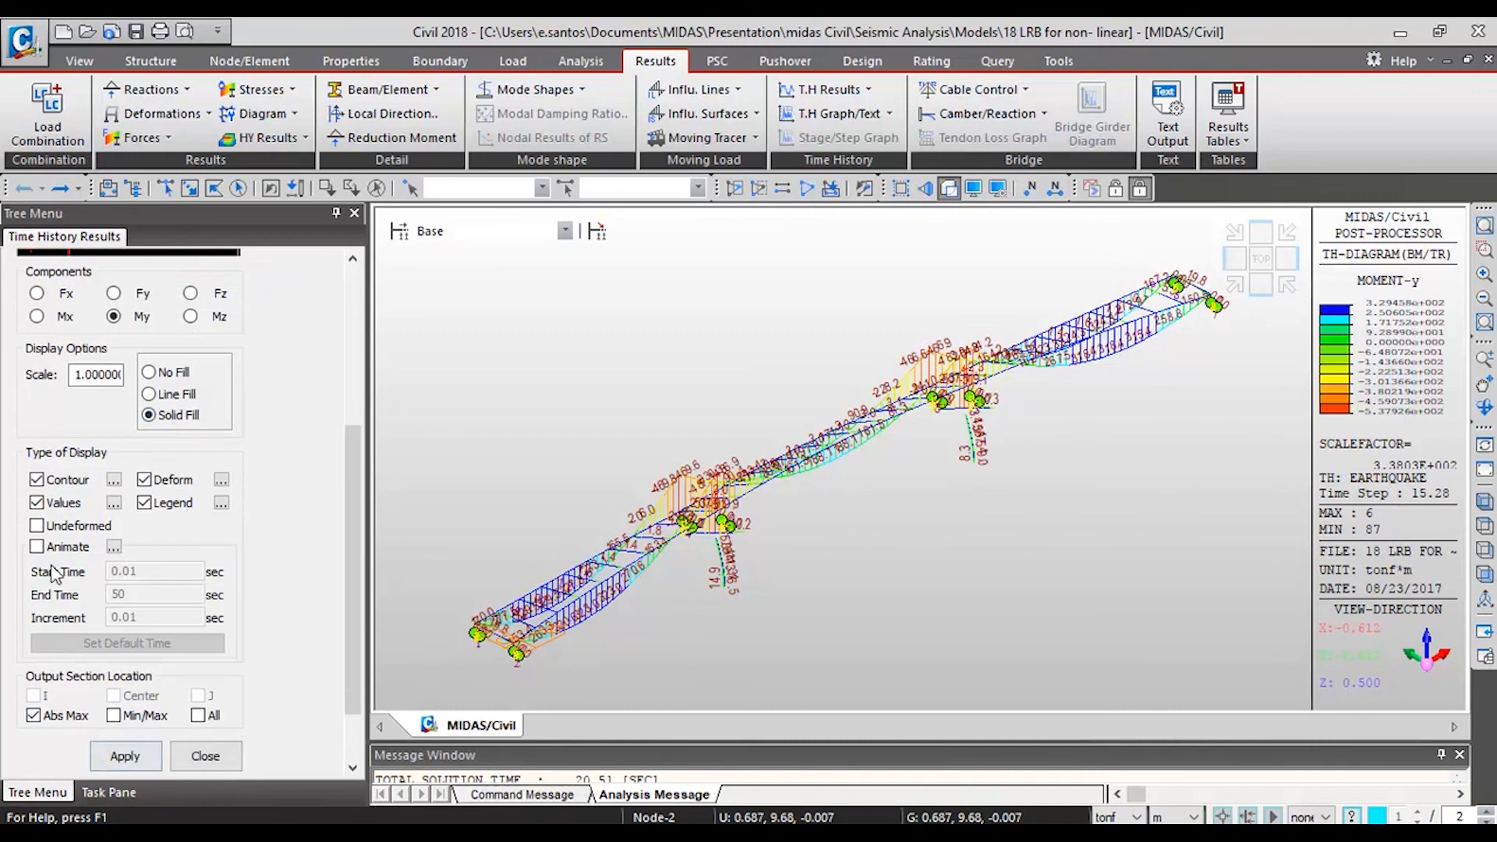
{"action": "left_click", "coordinate": [127, 756]}
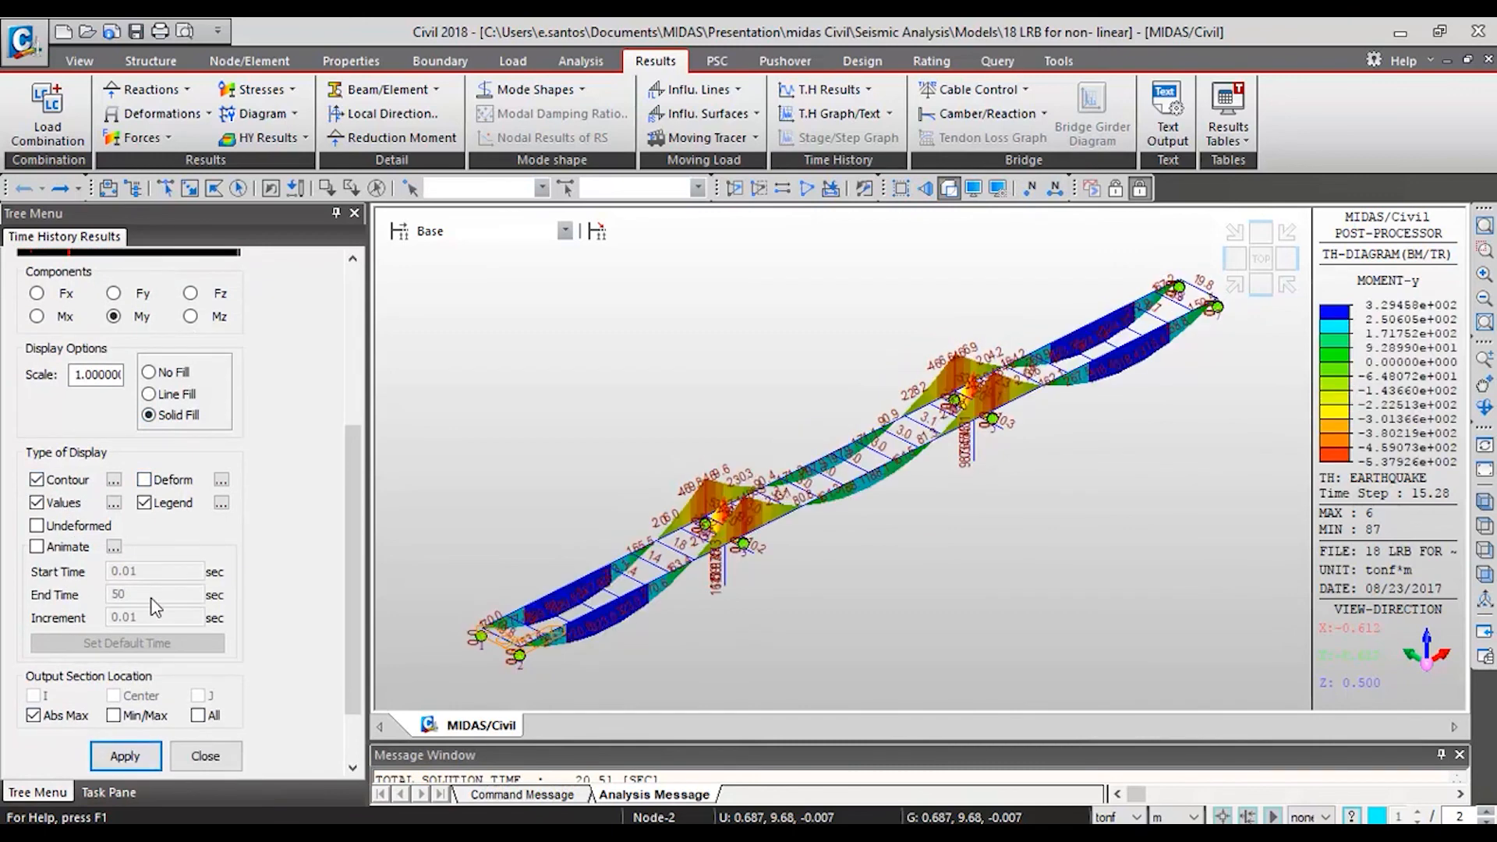
Step: View the solid-filled My moment diagram at other time steps, including 7.64 and 28.58
{"action": "scroll", "coordinate": [154, 606], "scroll_direction": "up", "scroll_amount": 5}
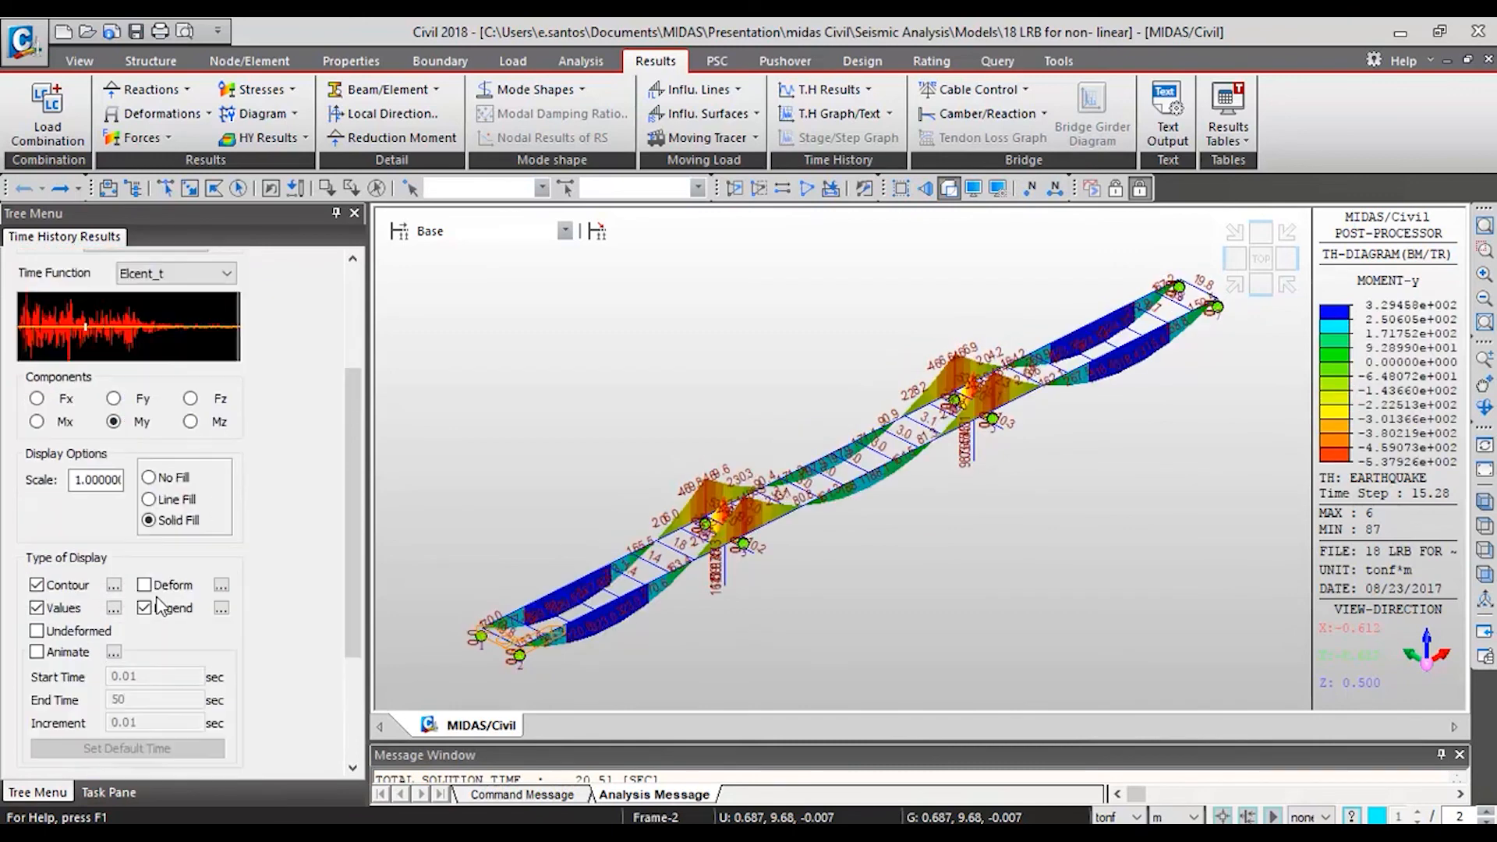
{"action": "left_click", "coordinate": [60, 354]}
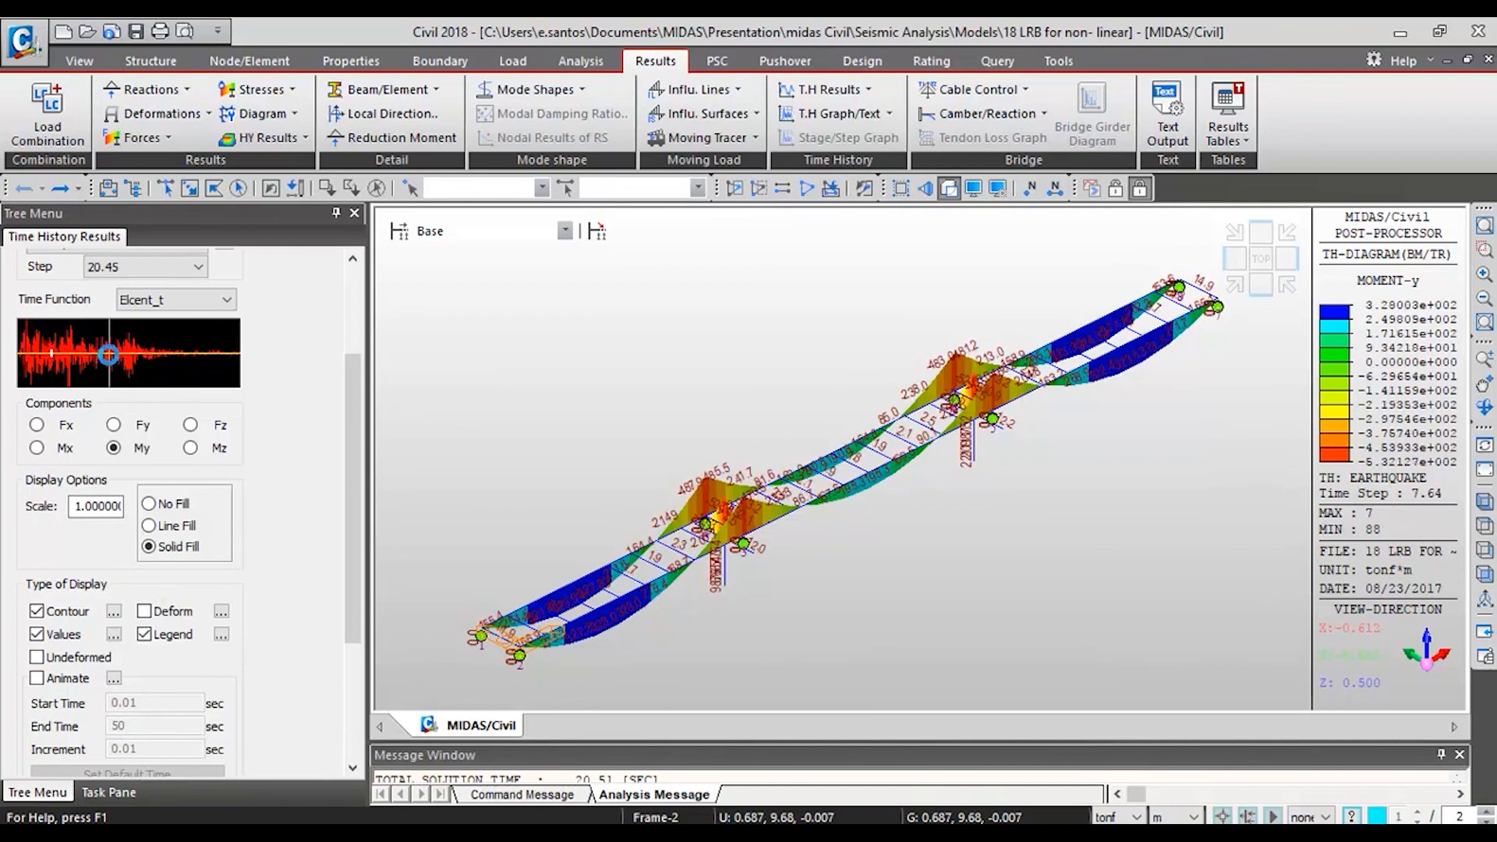
{"action": "left_click", "coordinate": [144, 353]}
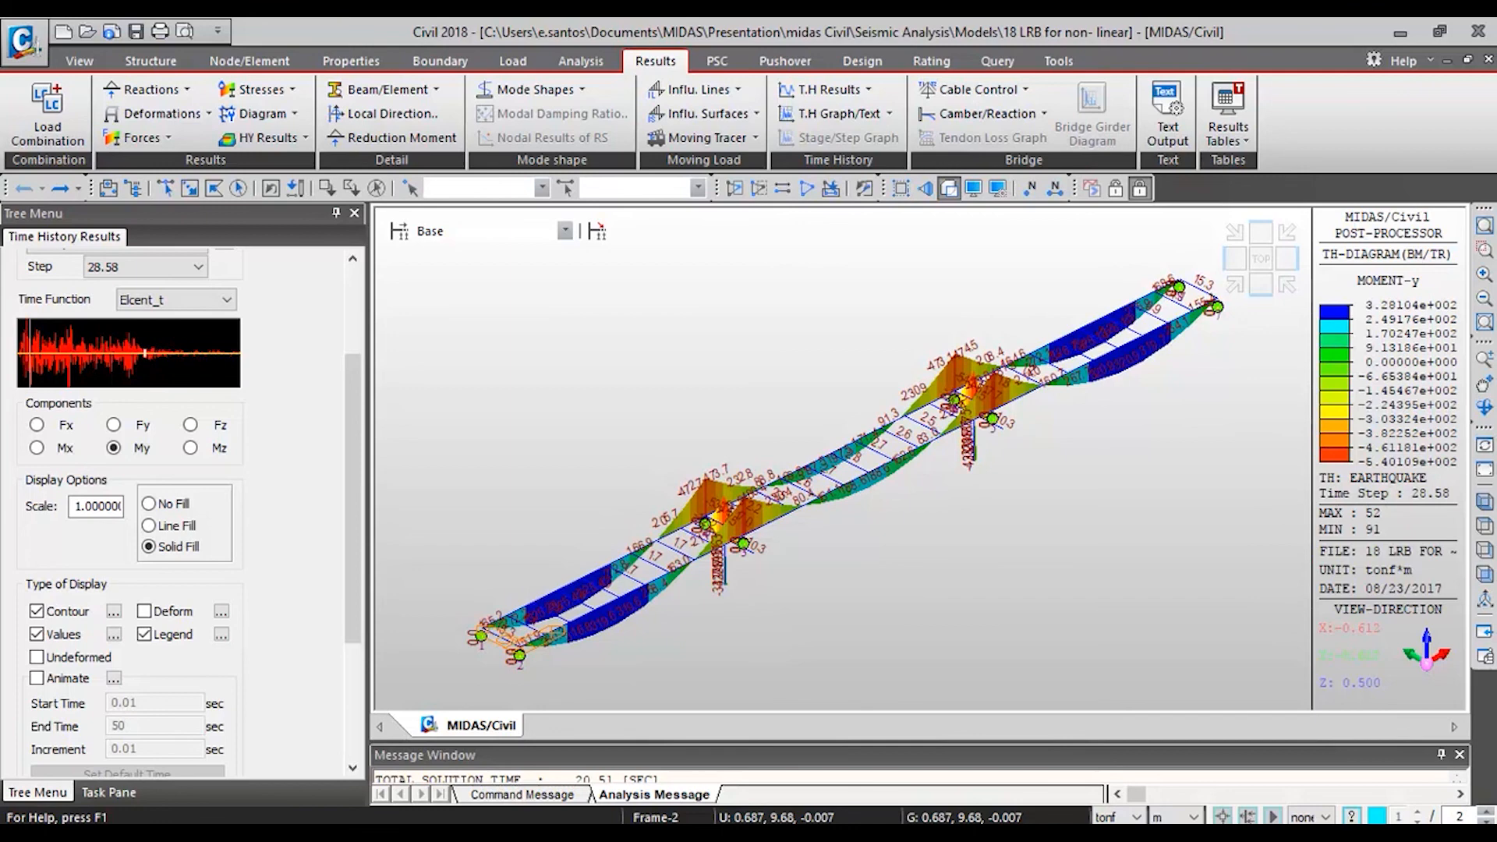
Step: Open the function definitions for the time history graph and review the NL3-Disp-y link deformation function without changing it
{"action": "left_click", "coordinate": [835, 113]}
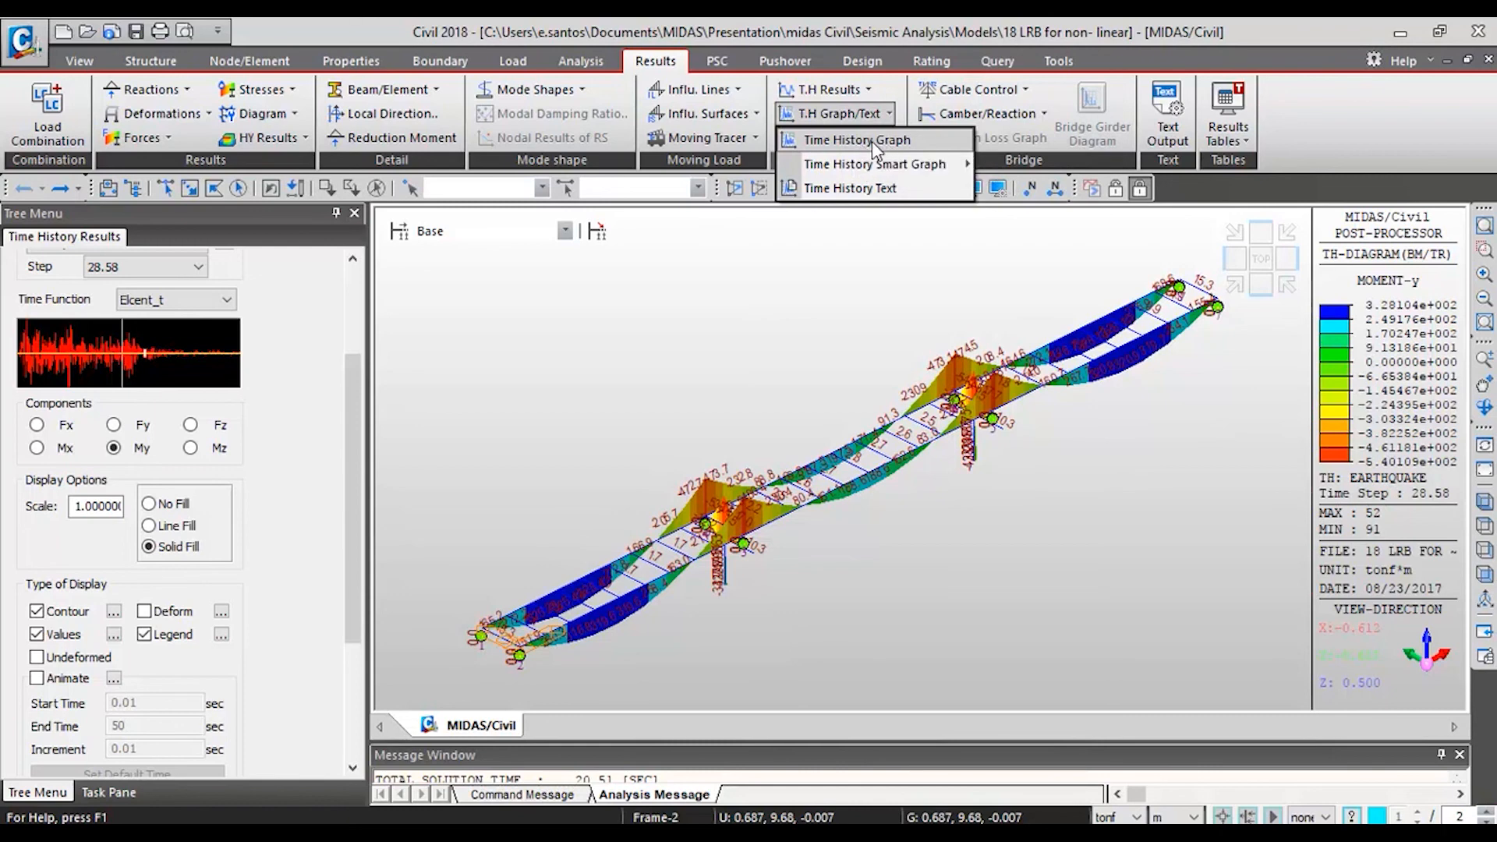
{"action": "left_click", "coordinate": [872, 142]}
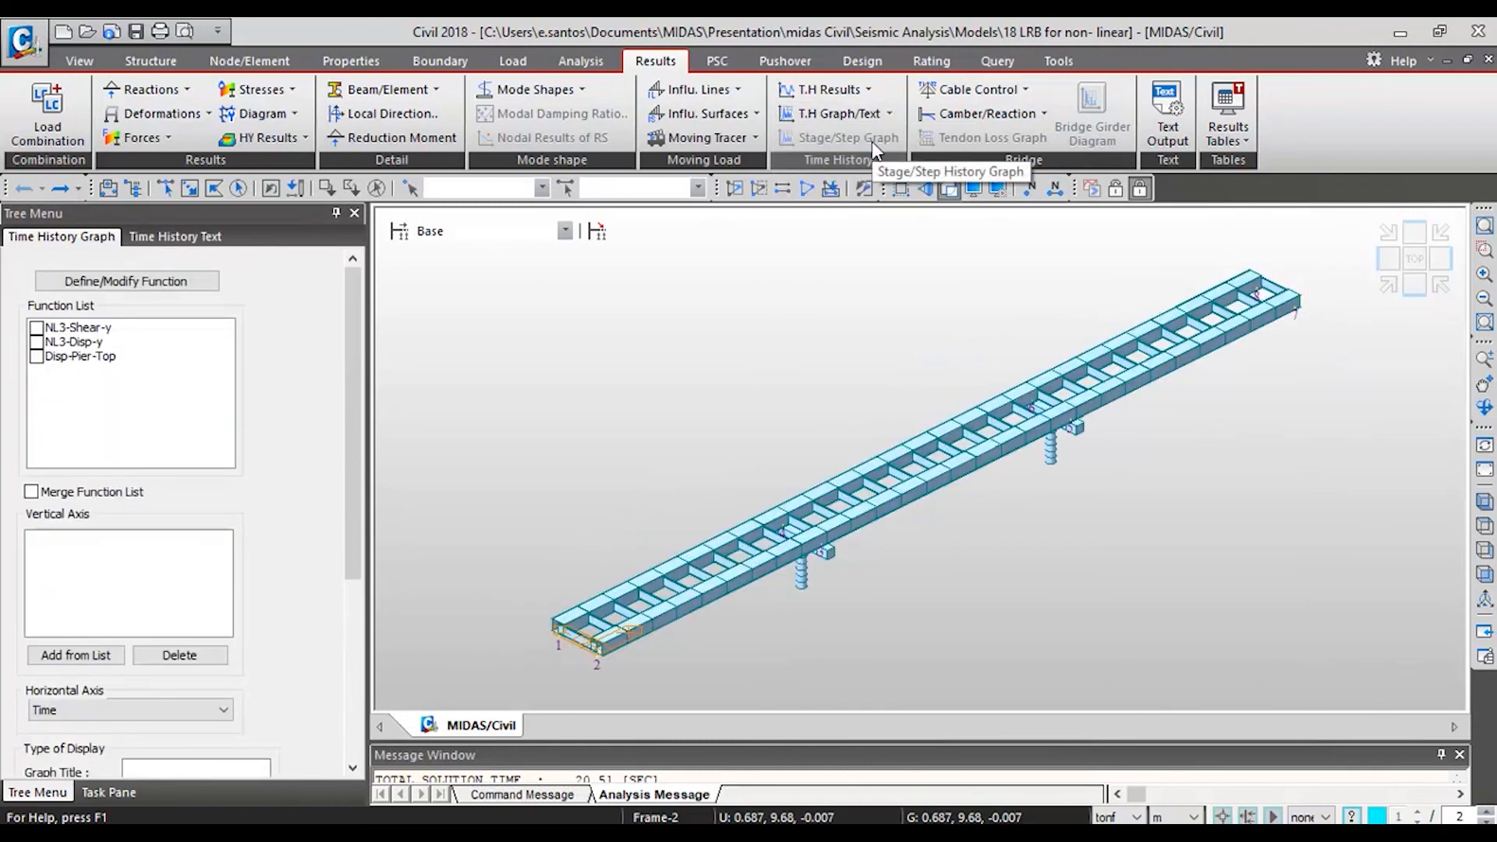
{"action": "left_click", "coordinate": [147, 281]}
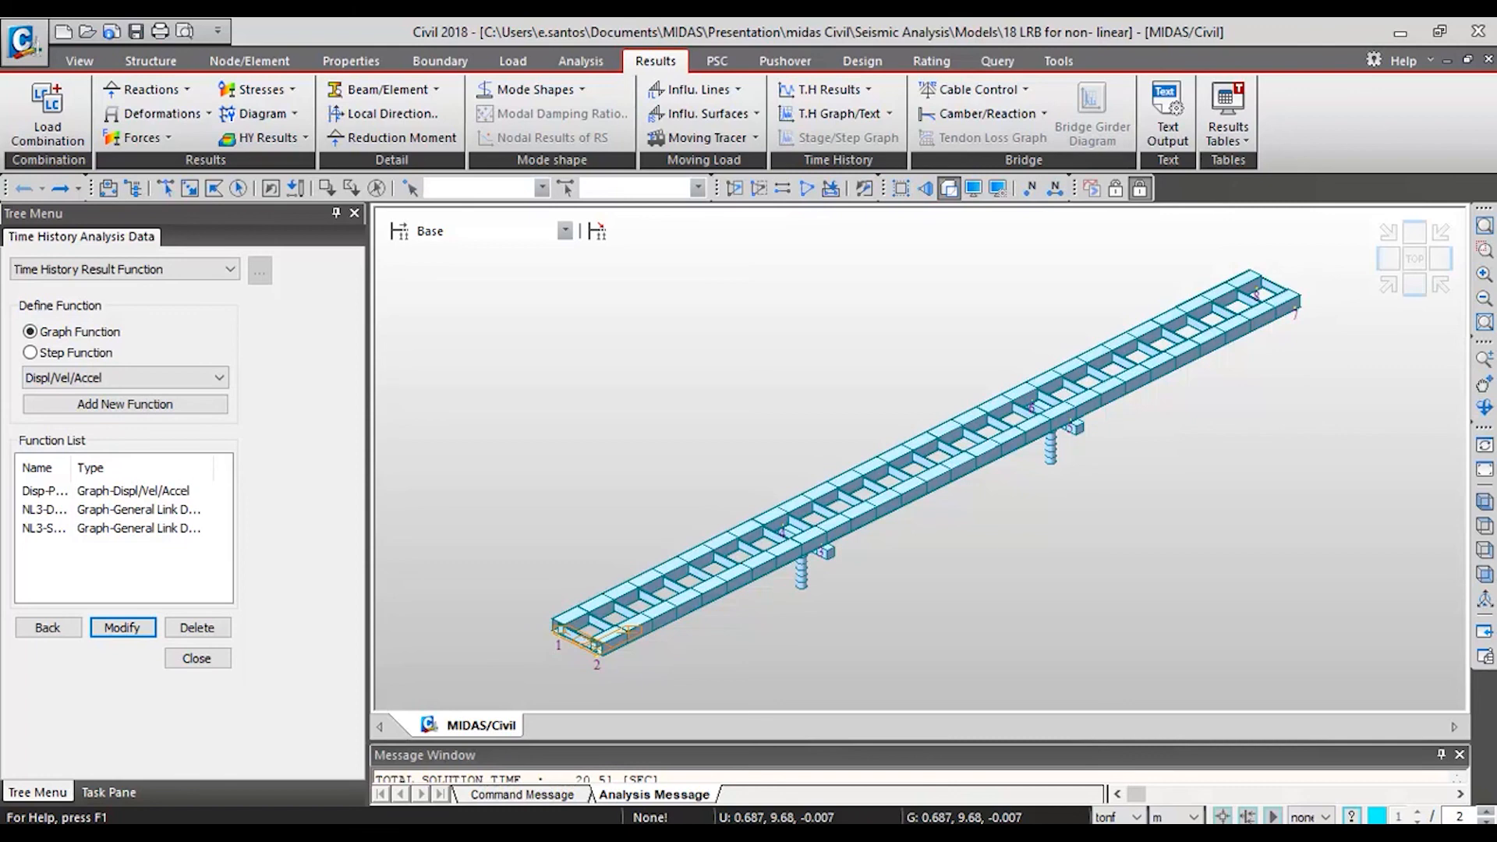
{"action": "left_click", "coordinate": [157, 510]}
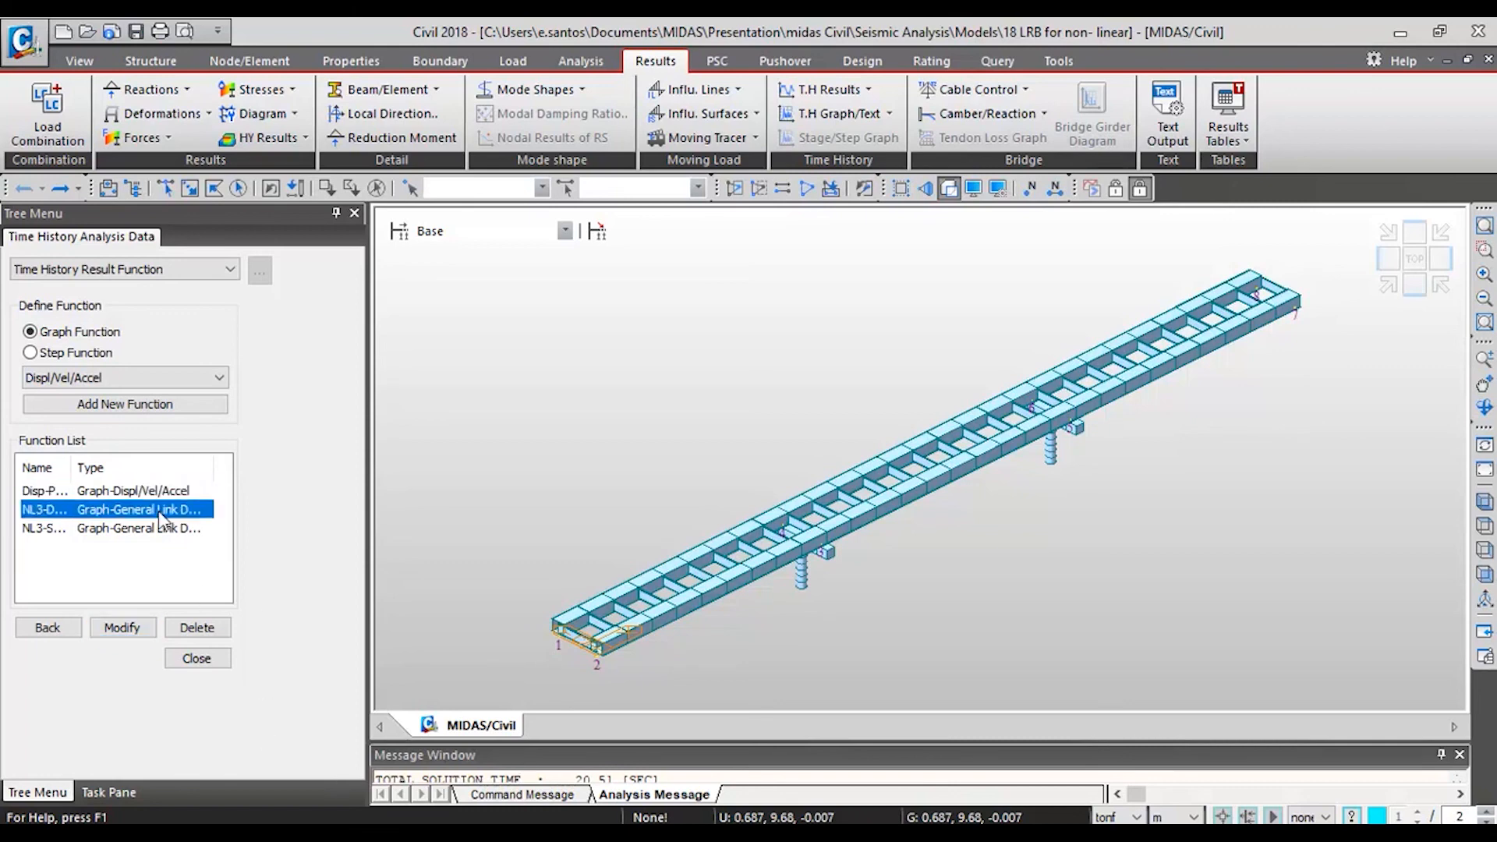
{"action": "double_click", "coordinate": [157, 509]}
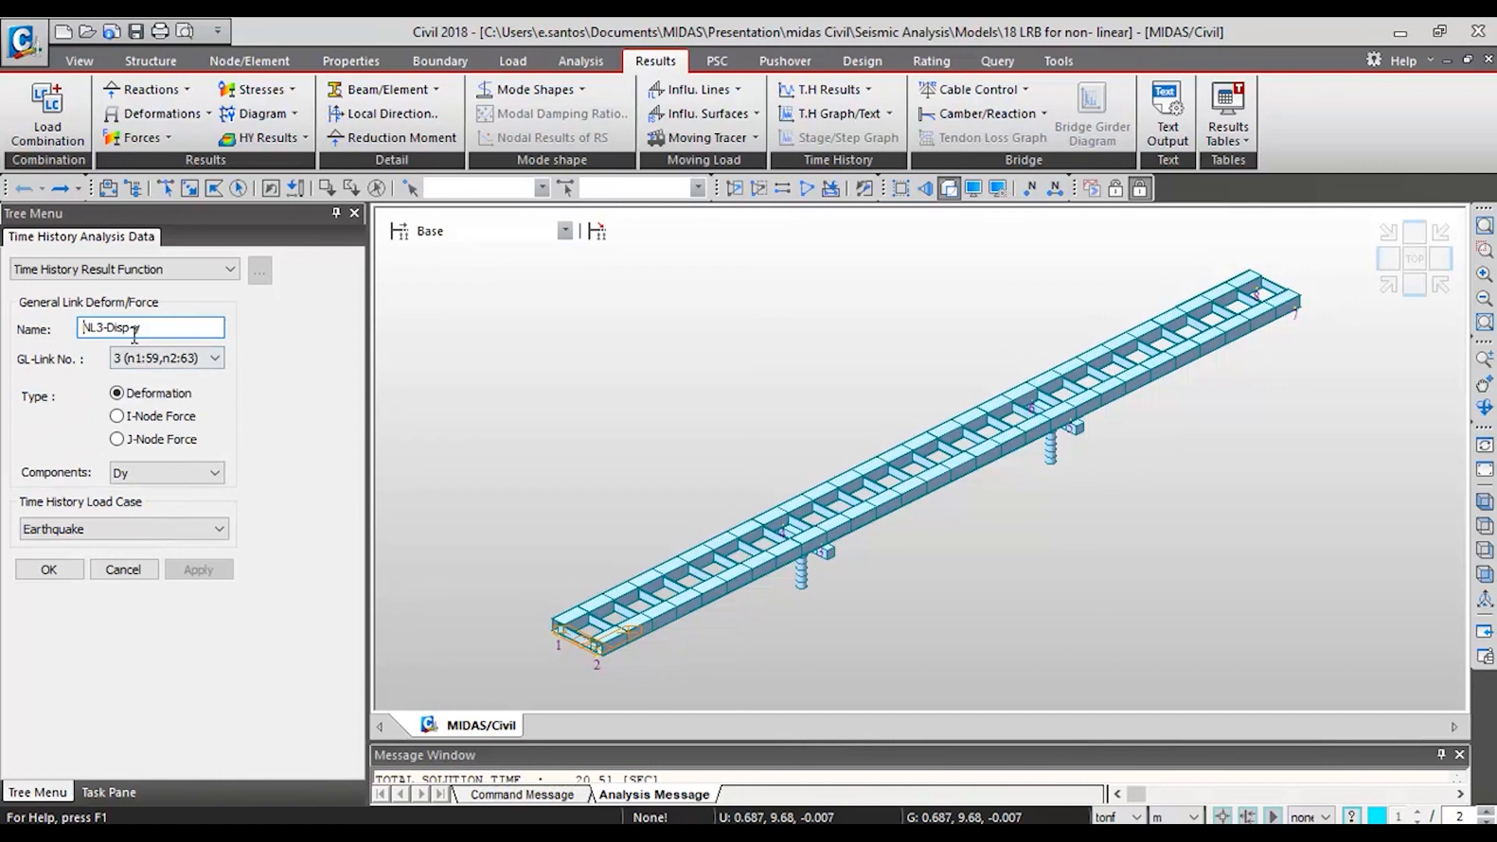
{"action": "left_click", "coordinate": [167, 358]}
{"action": "left_click", "coordinate": [159, 374]}
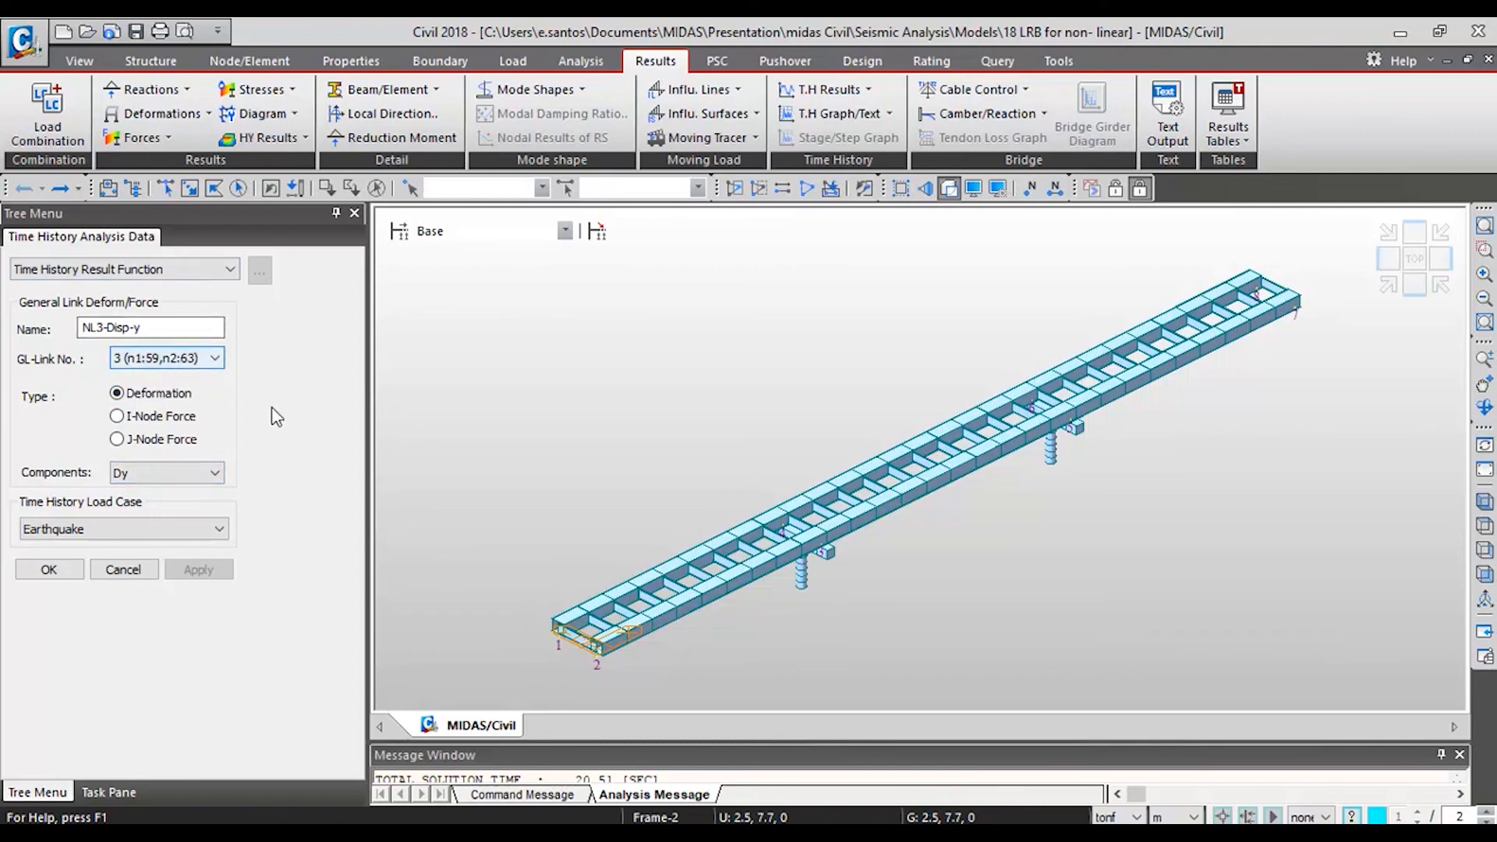
{"action": "left_click", "coordinate": [123, 570]}
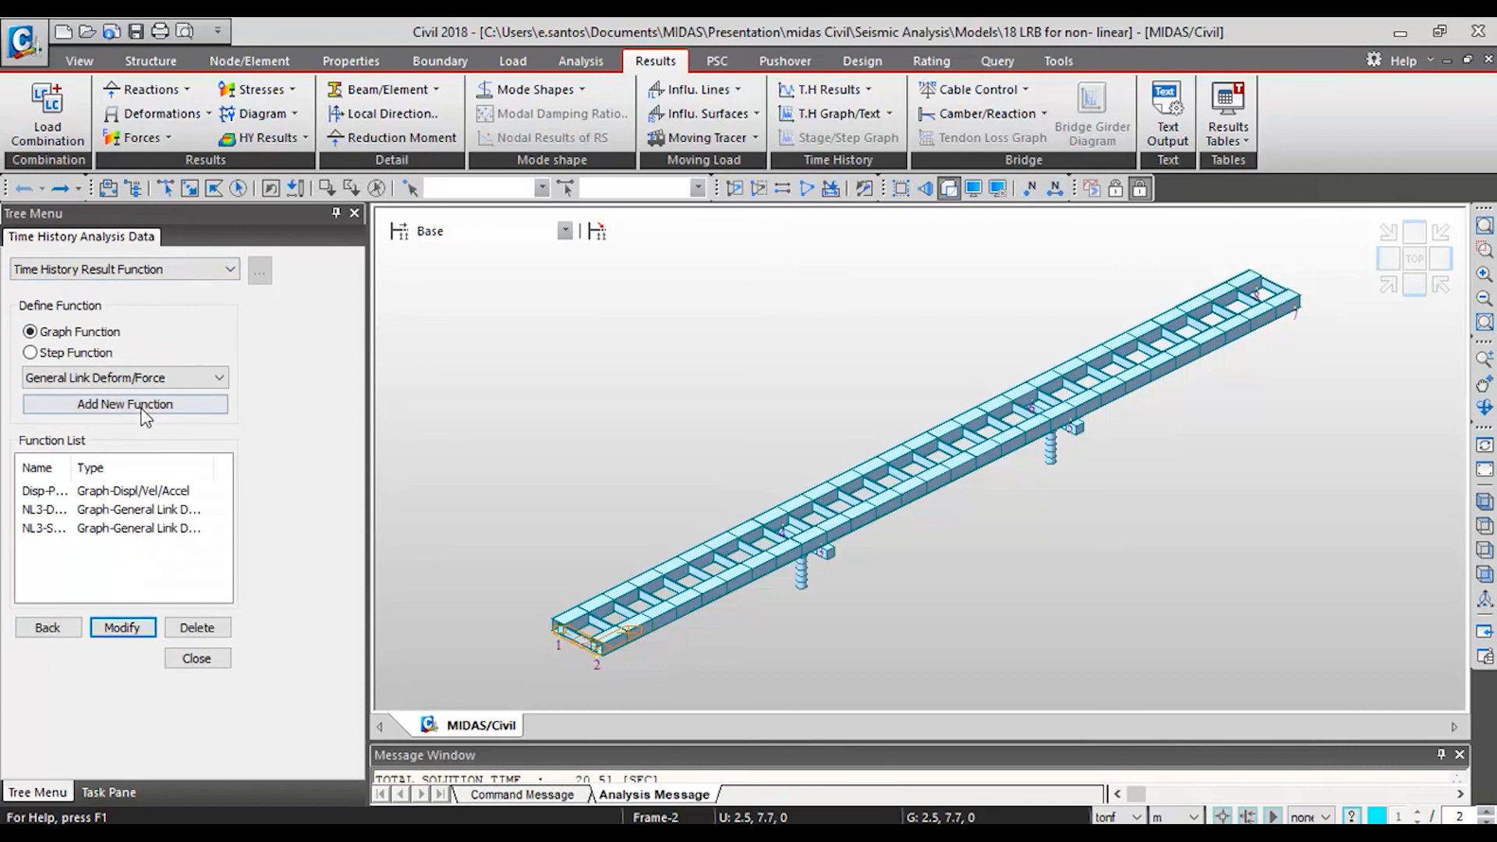
Step: Review the NL3-Shear-y function's name, force component and load case without changing them, and close the function definitions
{"action": "double_click", "coordinate": [70, 468]}
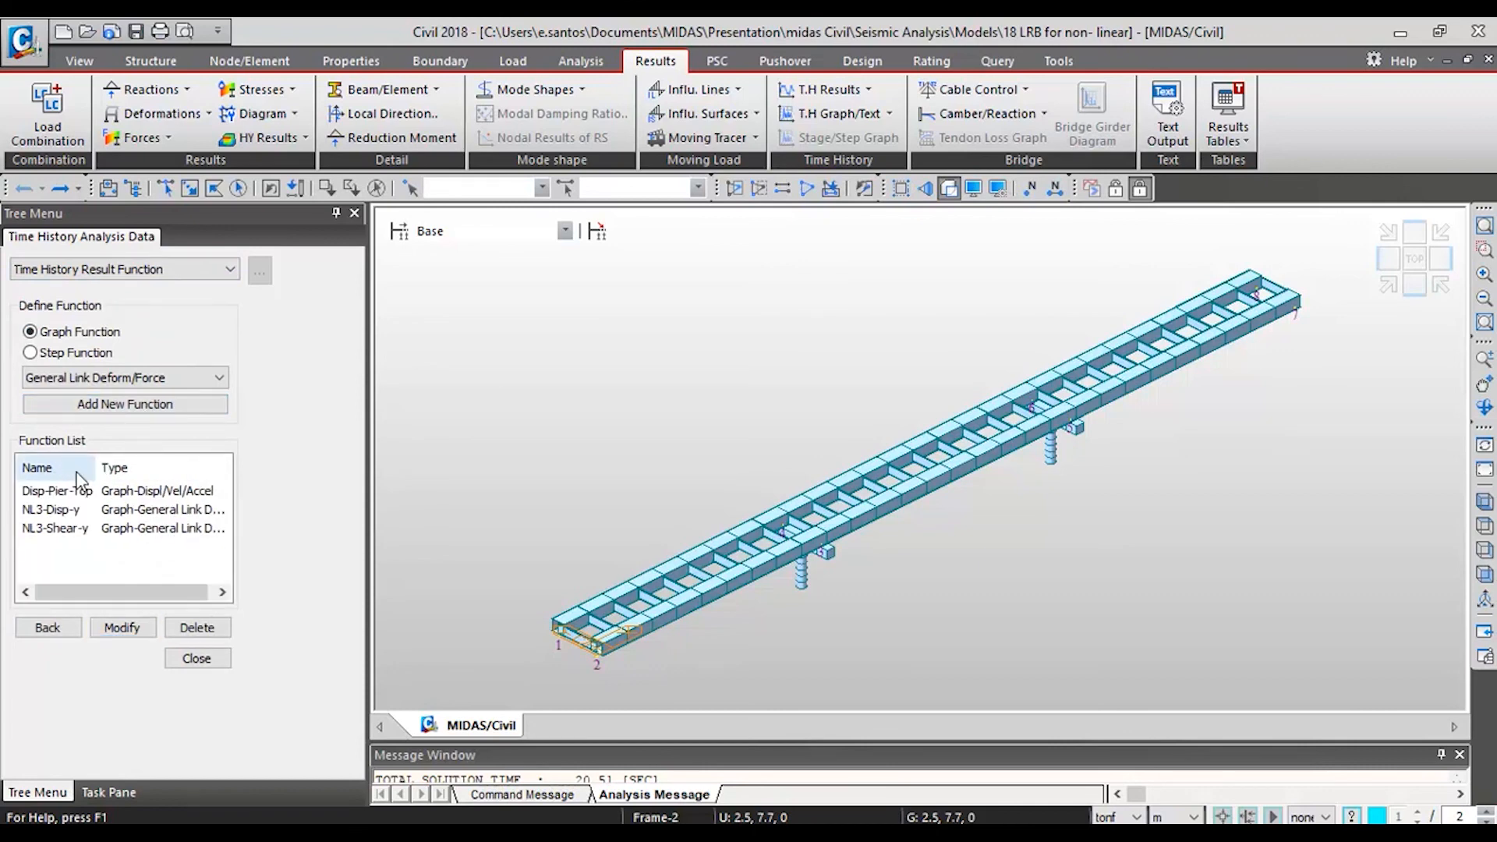
{"action": "double_click", "coordinate": [88, 528]}
{"action": "left_click_drag", "start_coordinate": [137, 327], "coordinate": [195, 333]}
{"action": "left_click", "coordinate": [180, 477]}
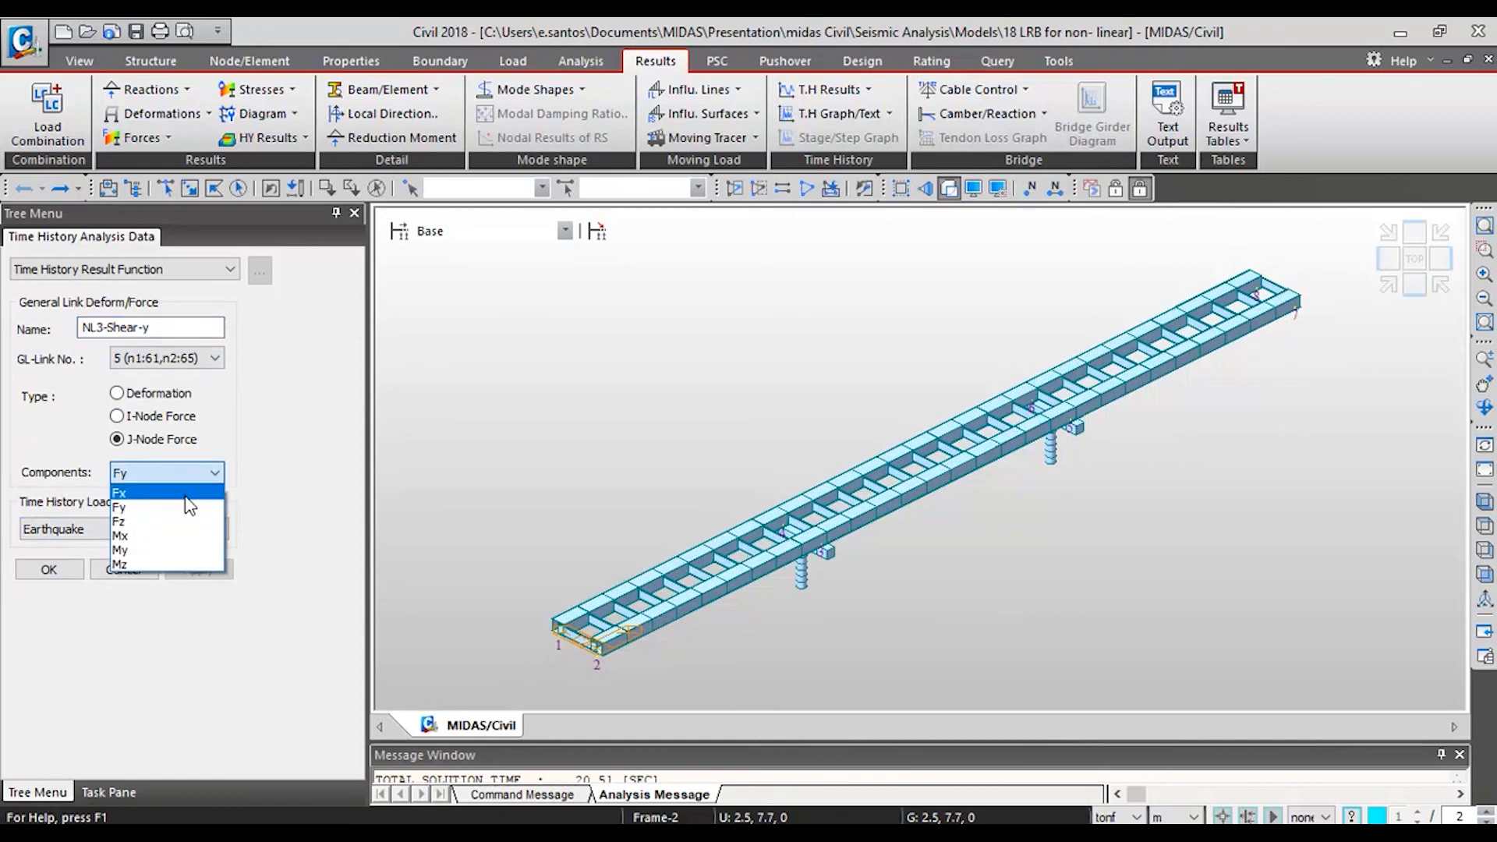
{"action": "left_click", "coordinate": [315, 461]}
{"action": "left_click", "coordinate": [58, 529]}
{"action": "left_click", "coordinate": [58, 528]}
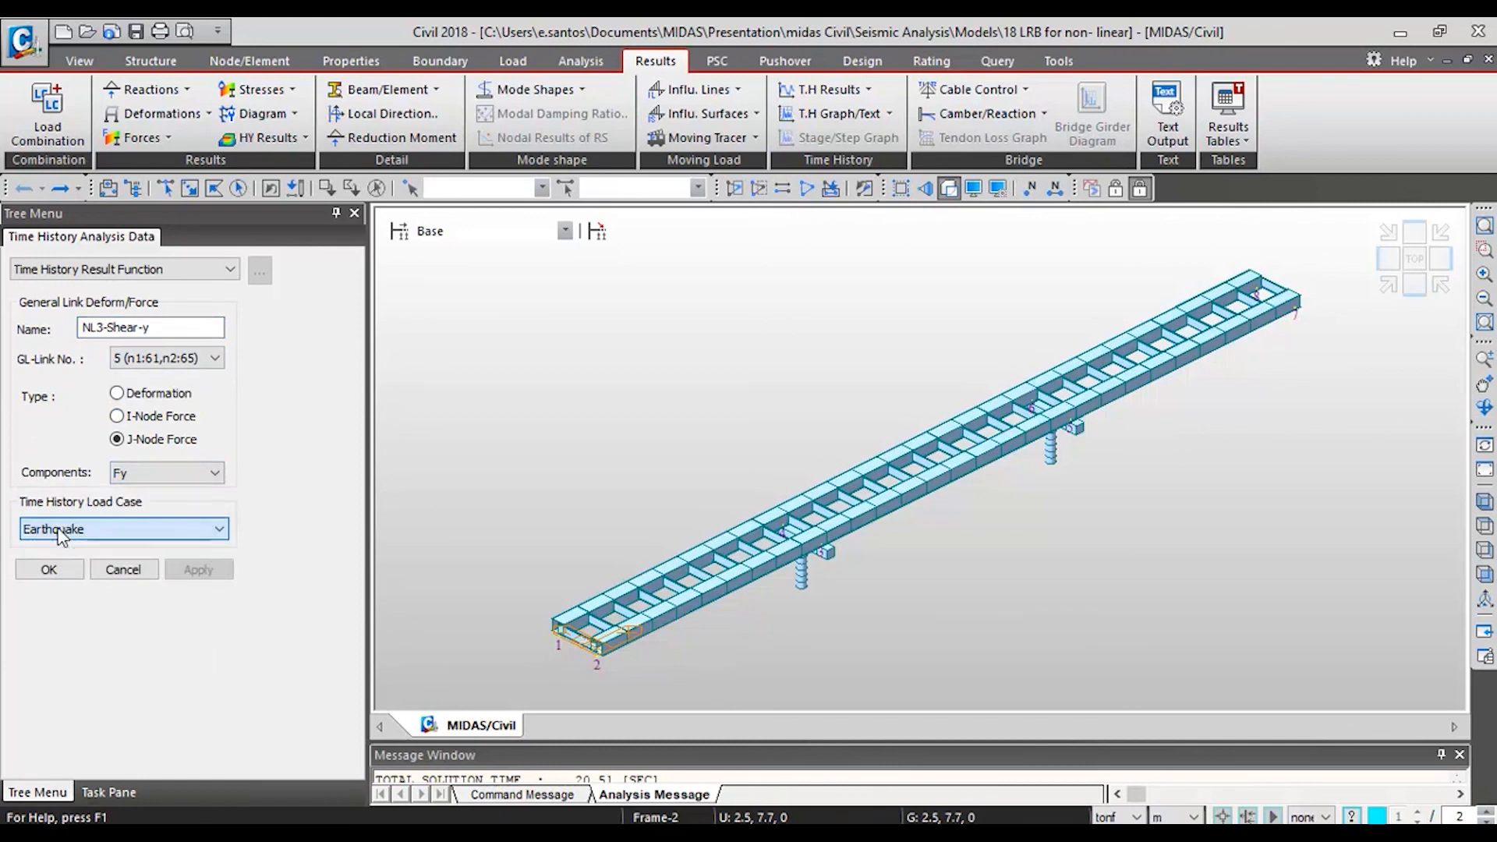
{"action": "left_click", "coordinate": [117, 570]}
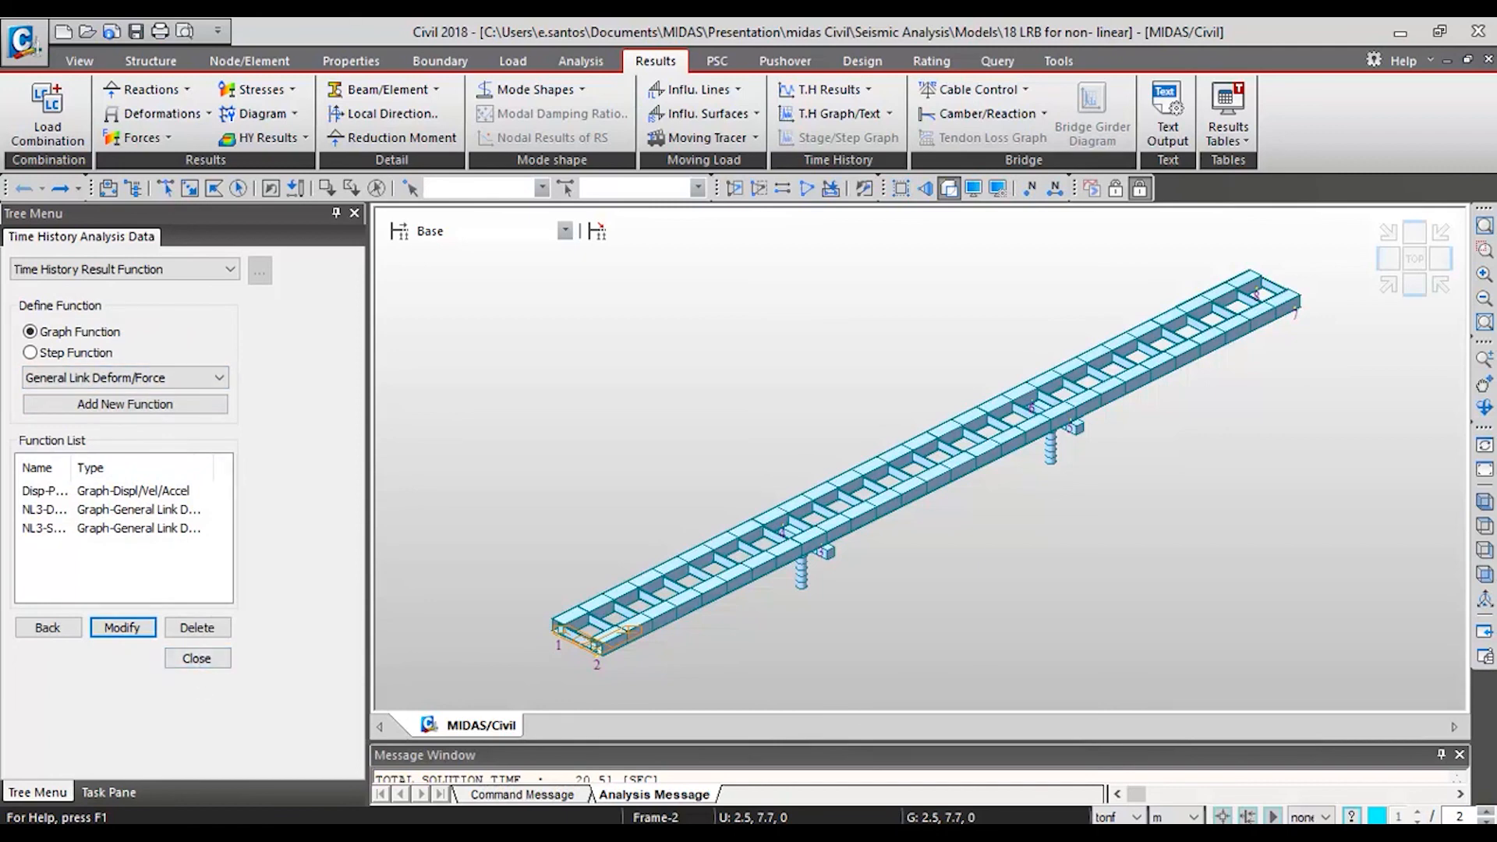
{"action": "left_click", "coordinate": [204, 660]}
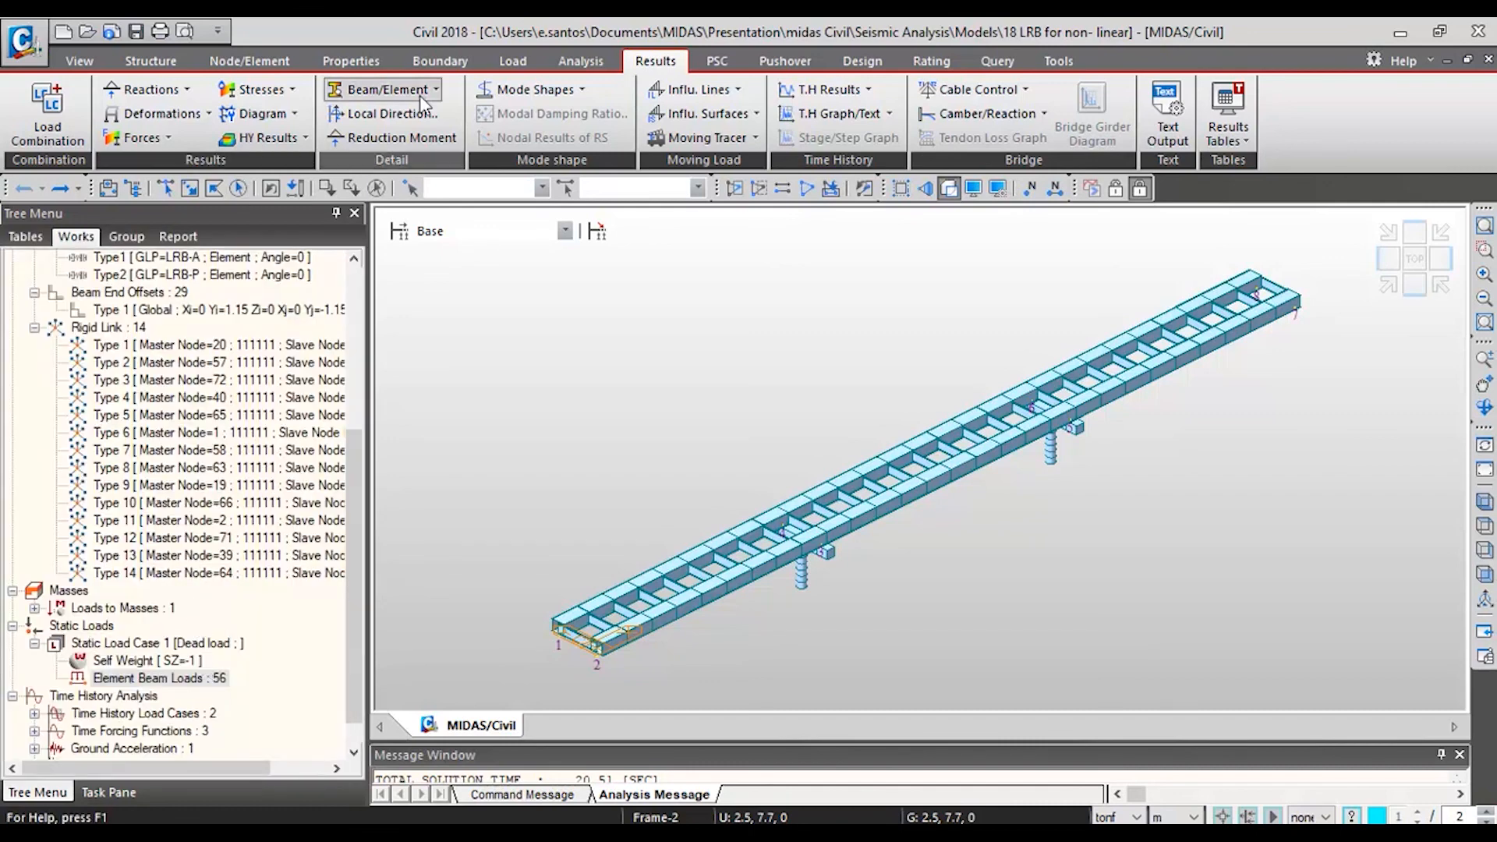
Step: Reopen the time history graph settings and add only NL3-Shear-y to the graph's vertical axis
{"action": "left_click", "coordinate": [834, 113]}
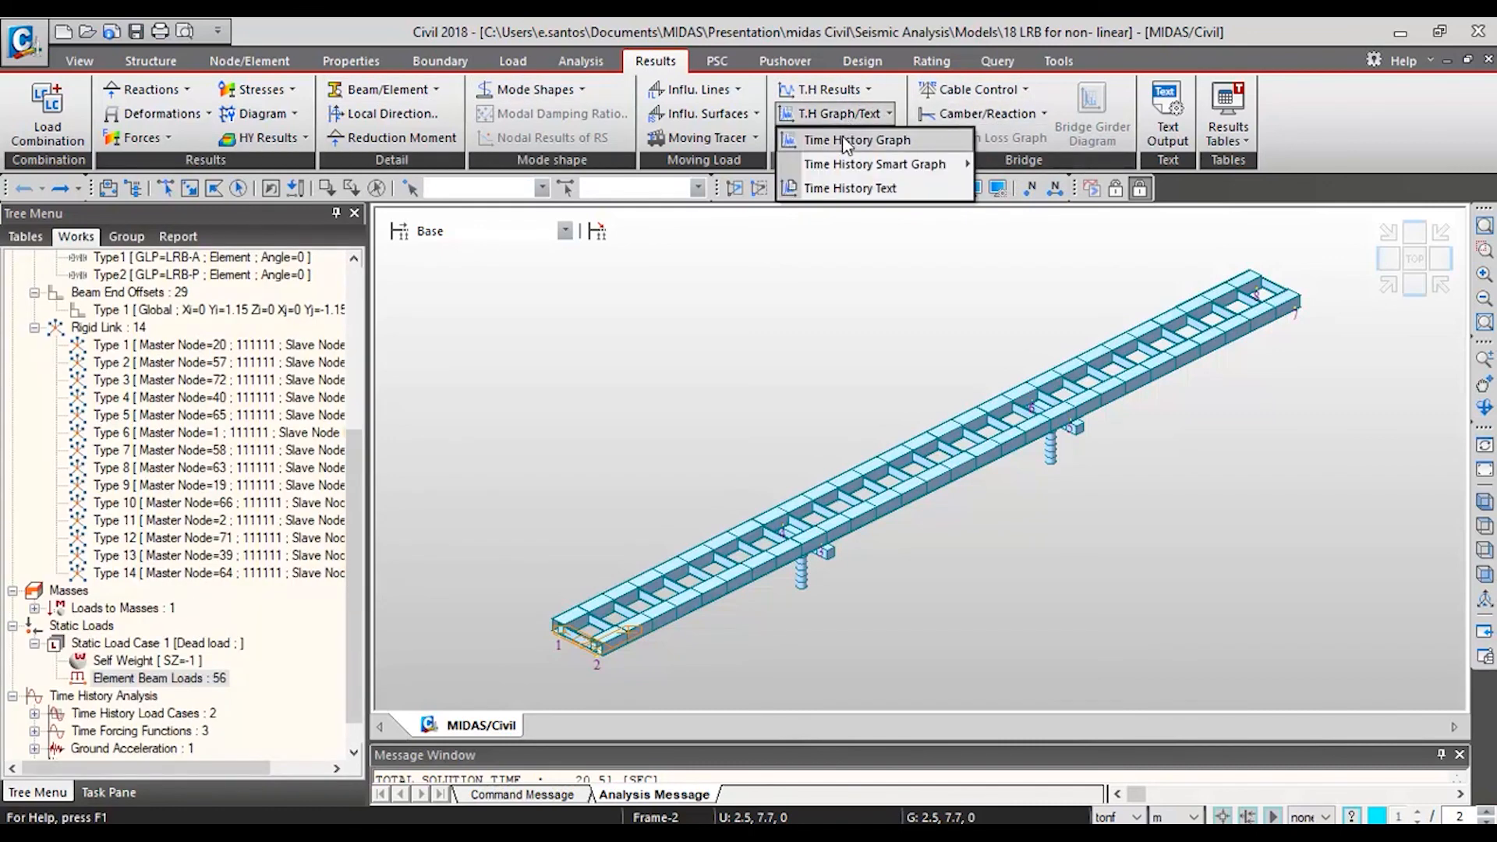
{"action": "left_click", "coordinate": [842, 138]}
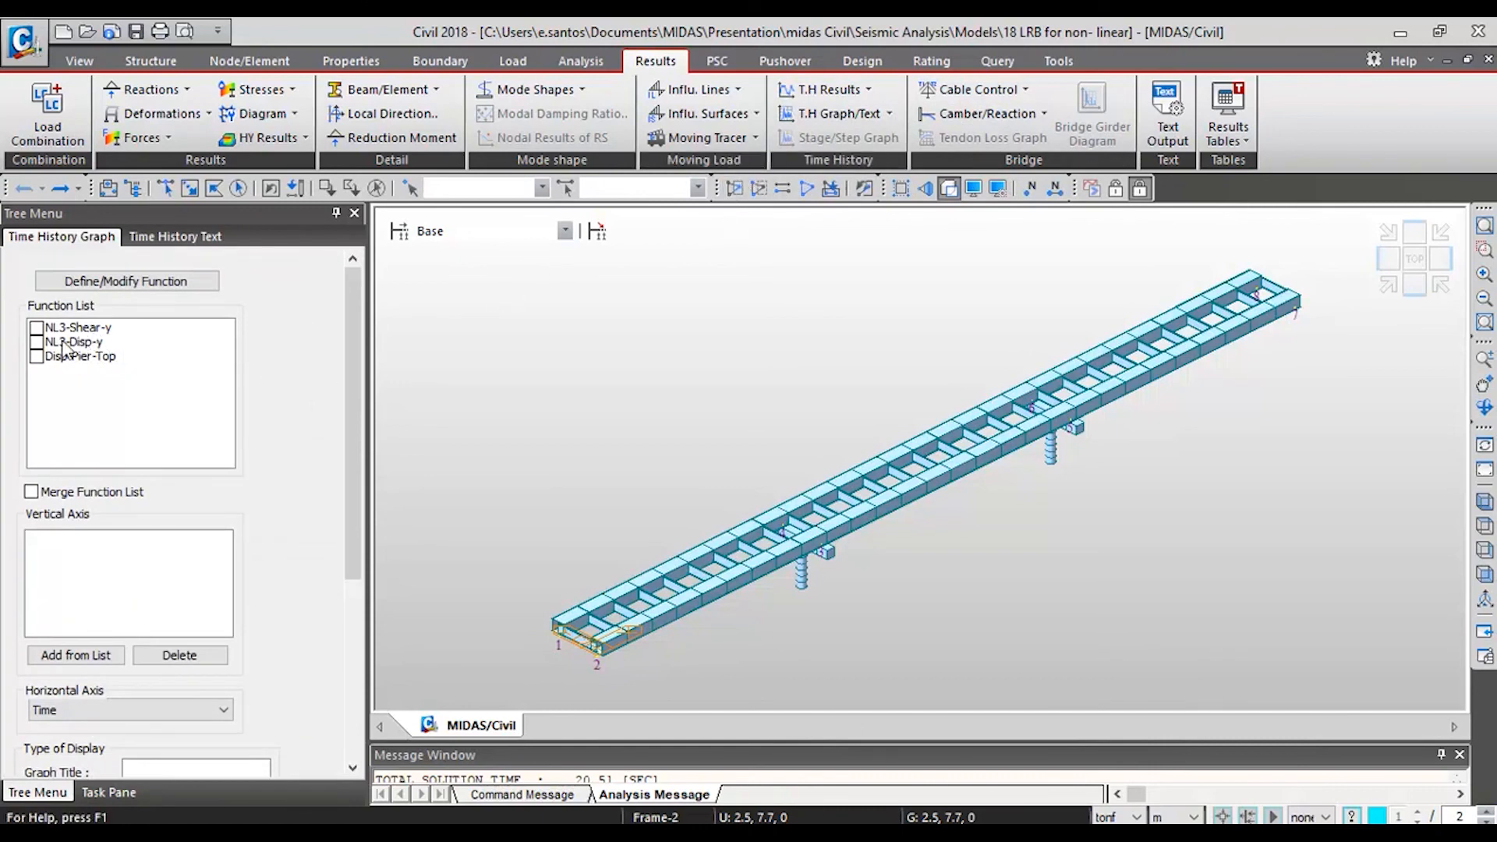
{"action": "left_click", "coordinate": [37, 327]}
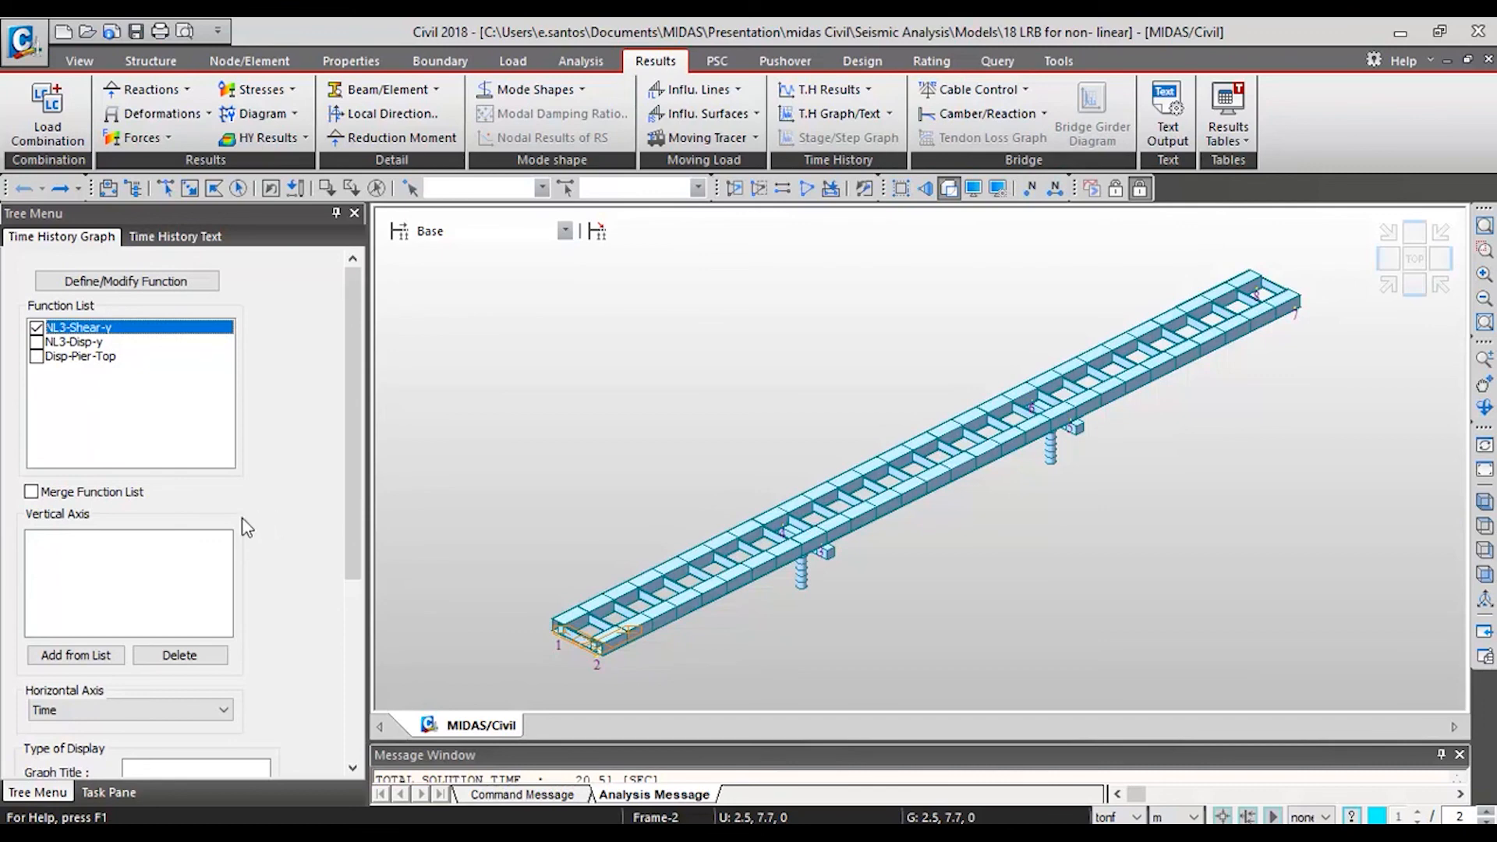
{"action": "left_click", "coordinate": [37, 343]}
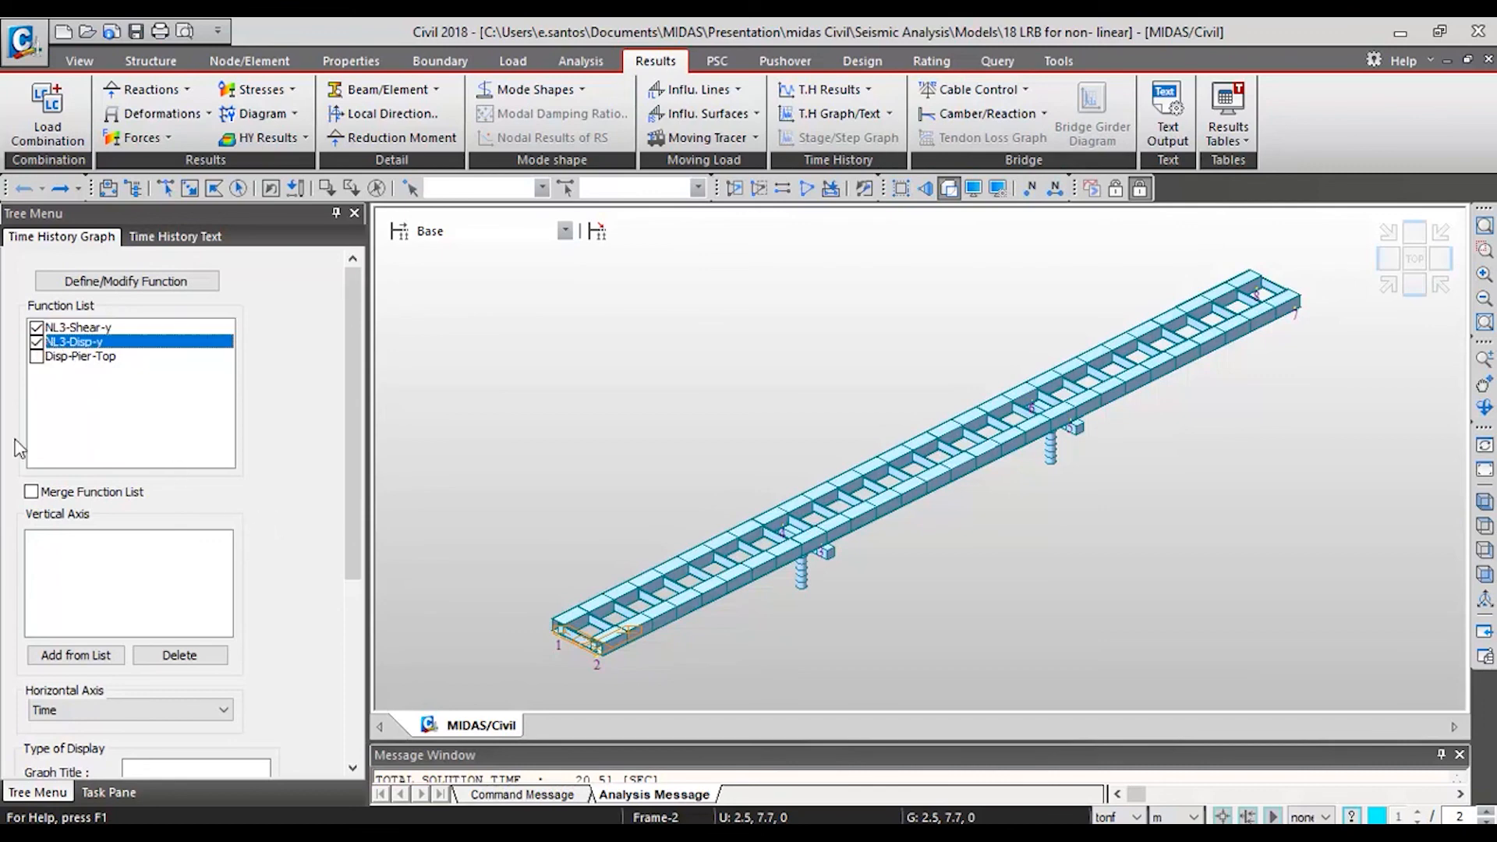
{"action": "left_click", "coordinate": [36, 342]}
{"action": "left_click", "coordinate": [80, 659]}
Step: Set the graph's horizontal axis to NL3-Disp-y and title it "Shear vs Disp"
{"action": "scroll", "coordinate": [195, 631], "scroll_direction": "down", "scroll_amount": 1}
{"action": "left_click", "coordinate": [198, 690]}
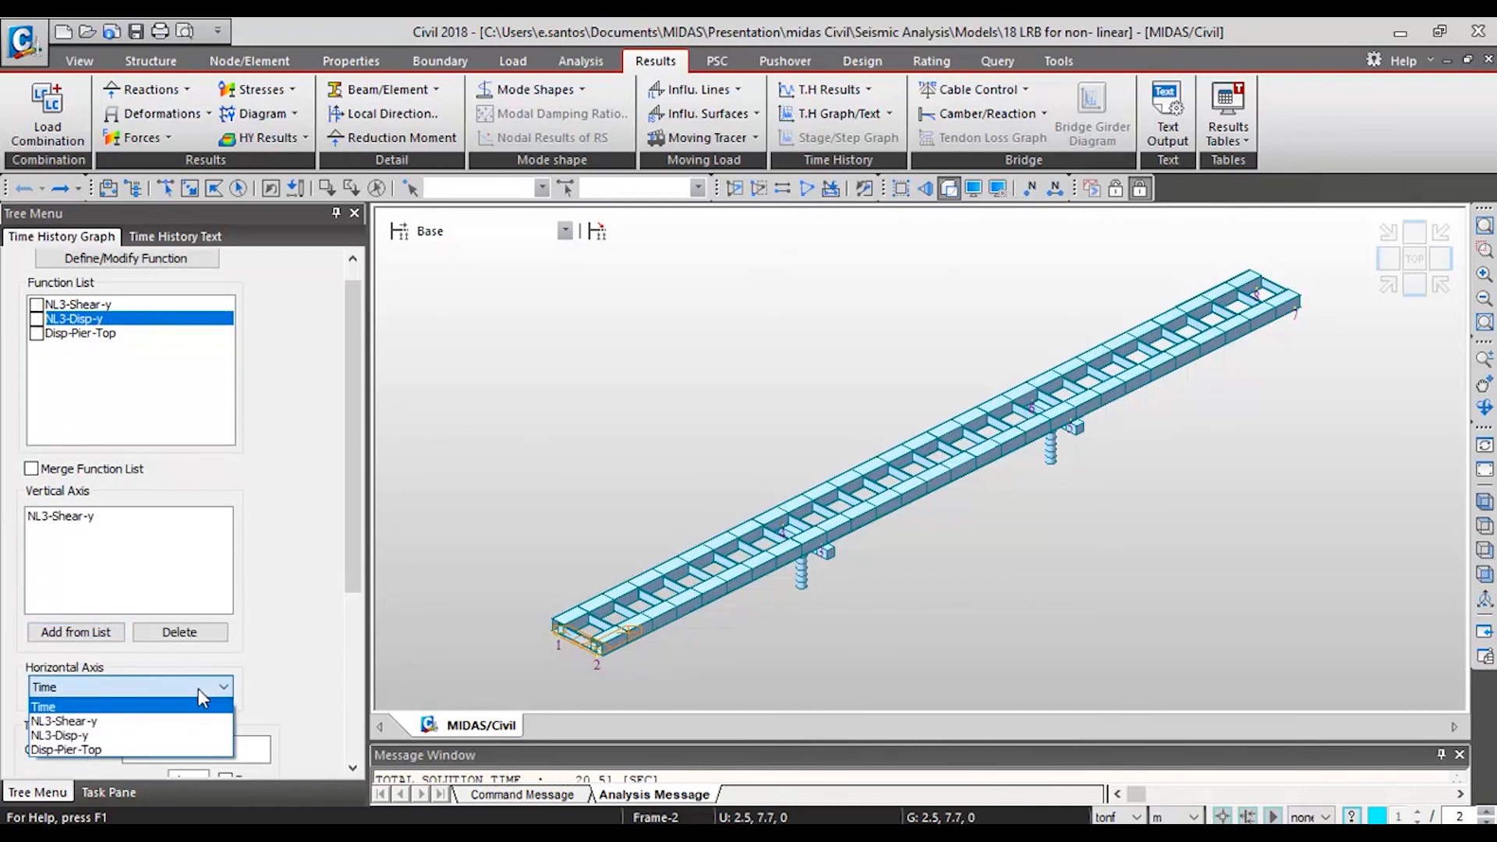
{"action": "left_click", "coordinate": [160, 736]}
{"action": "left_click_drag", "start_coordinate": [353, 532], "coordinate": [347, 662]}
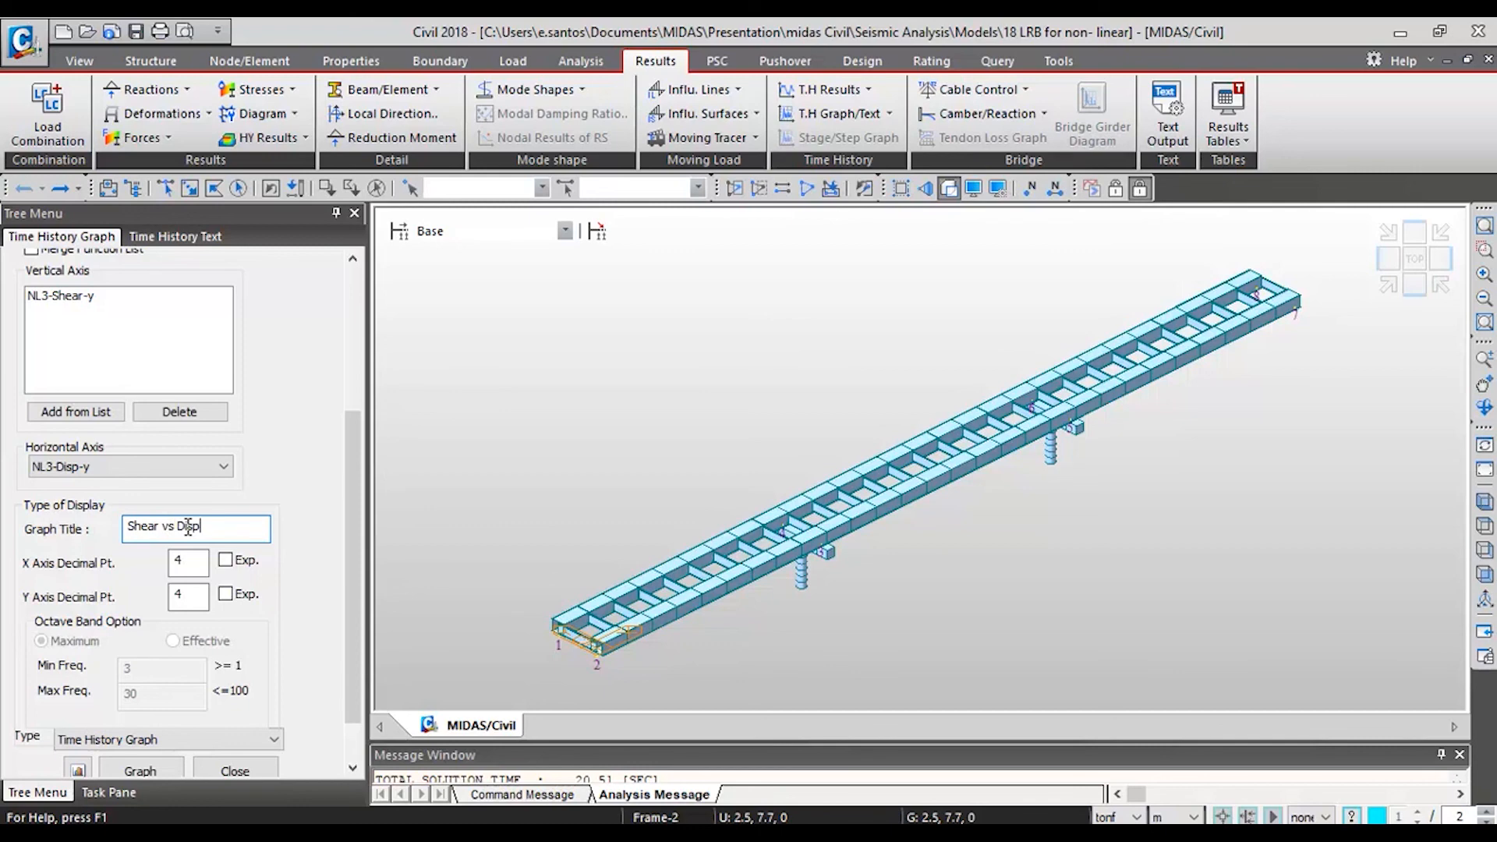
{"action": "scroll", "coordinate": [176, 593], "scroll_direction": "down", "scroll_amount": 1}
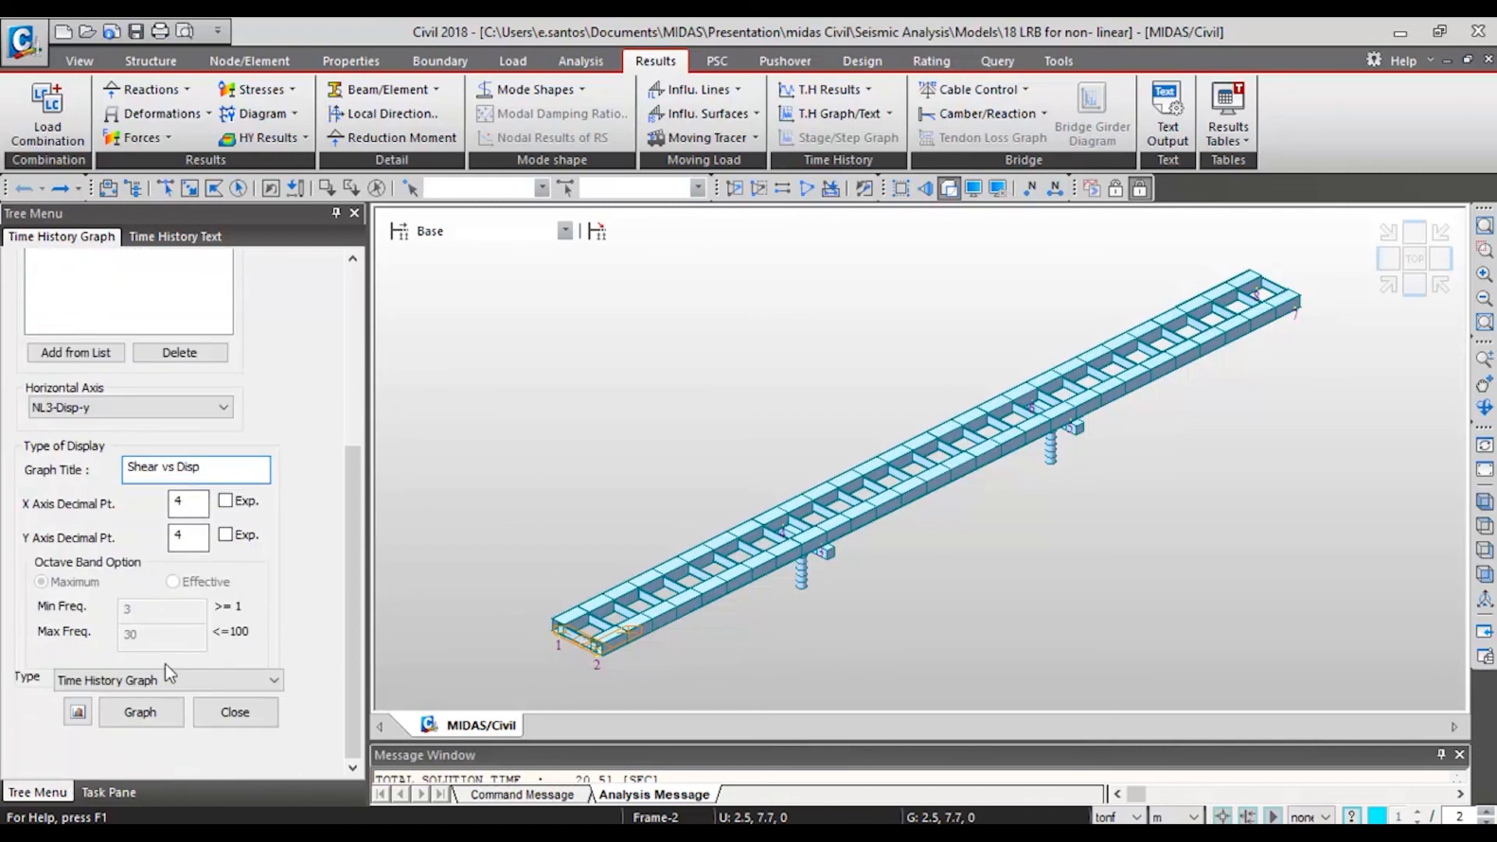
Step: Generate the time history graph of NL3-Shear-y against NL3-Disp-y and maximize its window
{"action": "left_click", "coordinate": [154, 712]}
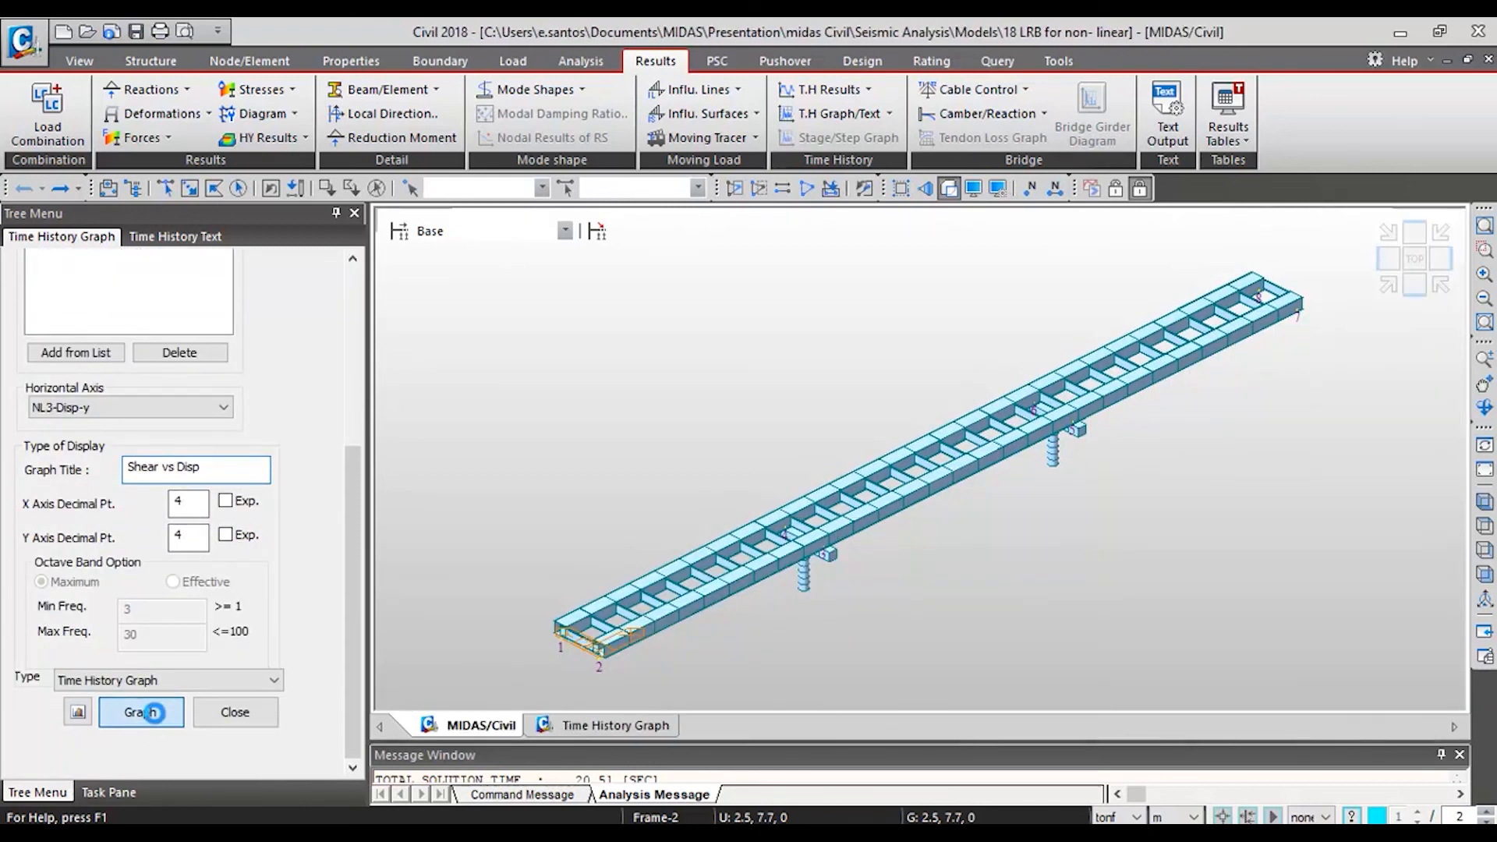
{"action": "left_click", "coordinate": [154, 712]}
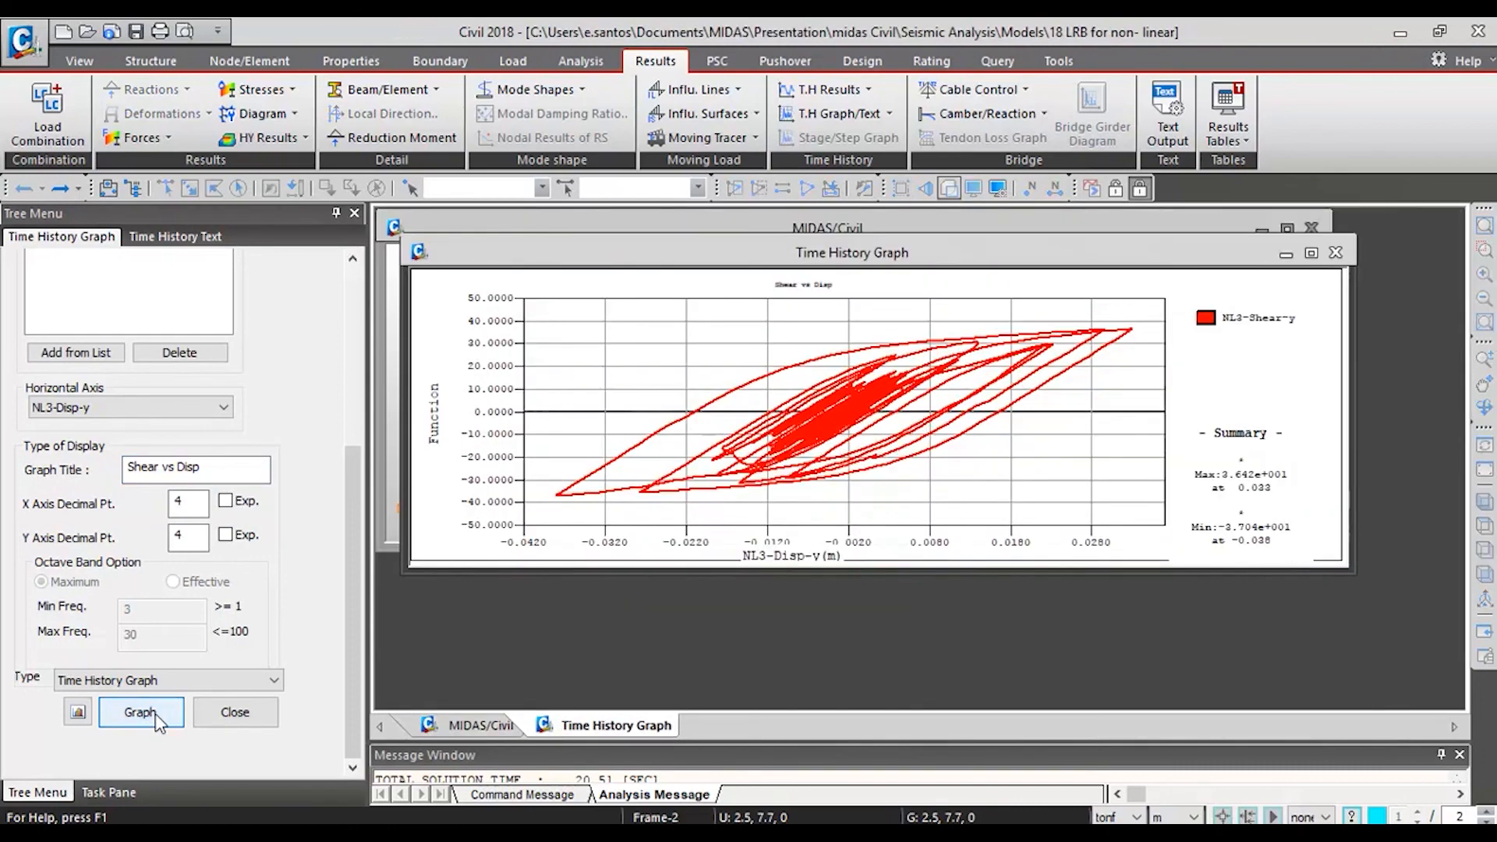
{"action": "left_click", "coordinate": [1311, 252]}
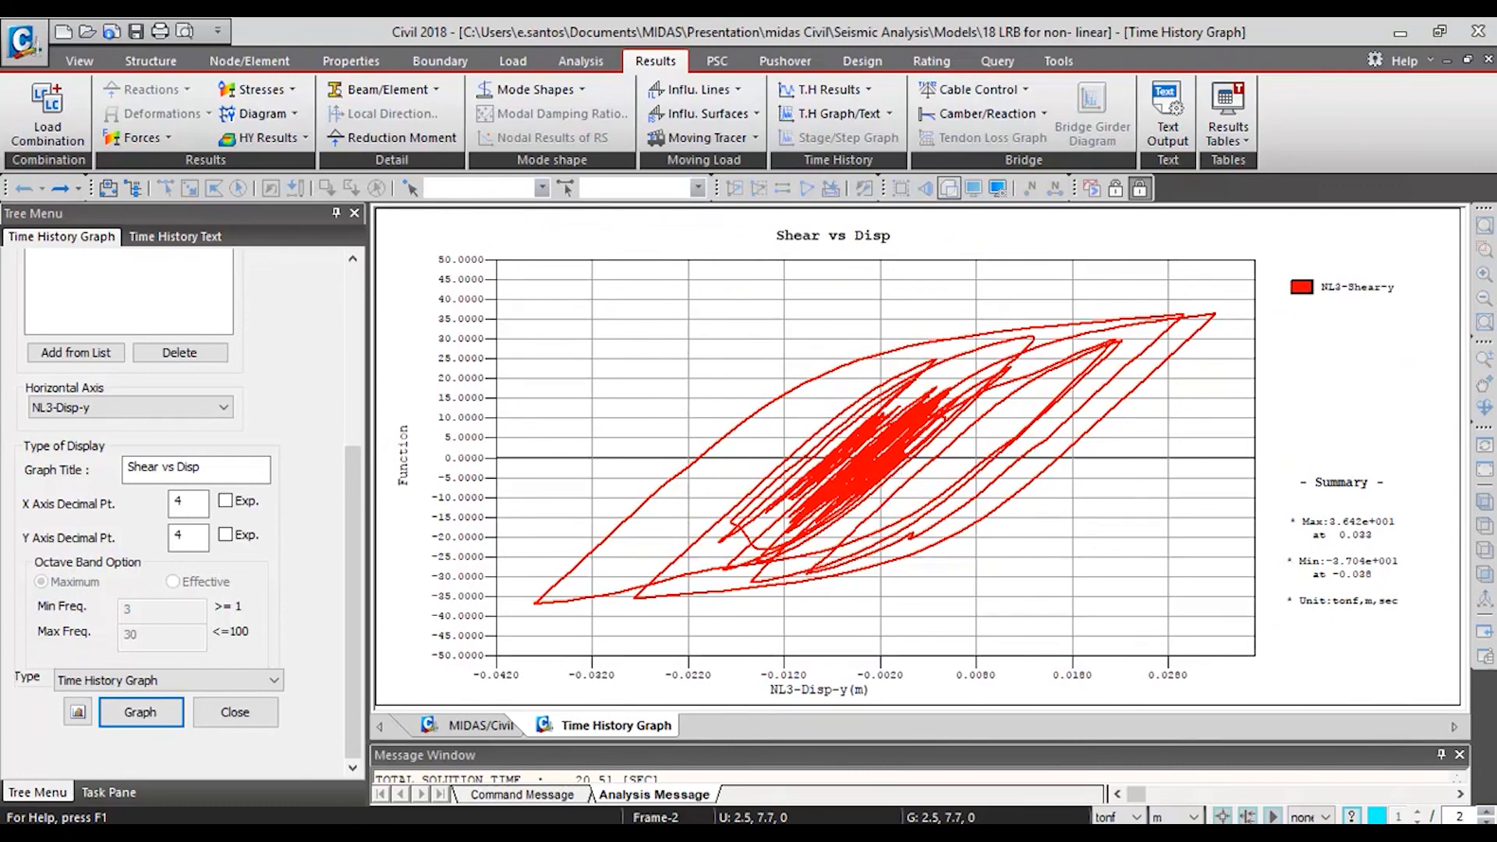
Step: Replace NL3-Shear-y with NL3-Disp-y on the graph's vertical axis and set the horizontal axis to Time
{"action": "scroll", "coordinate": [246, 536], "scroll_direction": "up", "scroll_amount": 5}
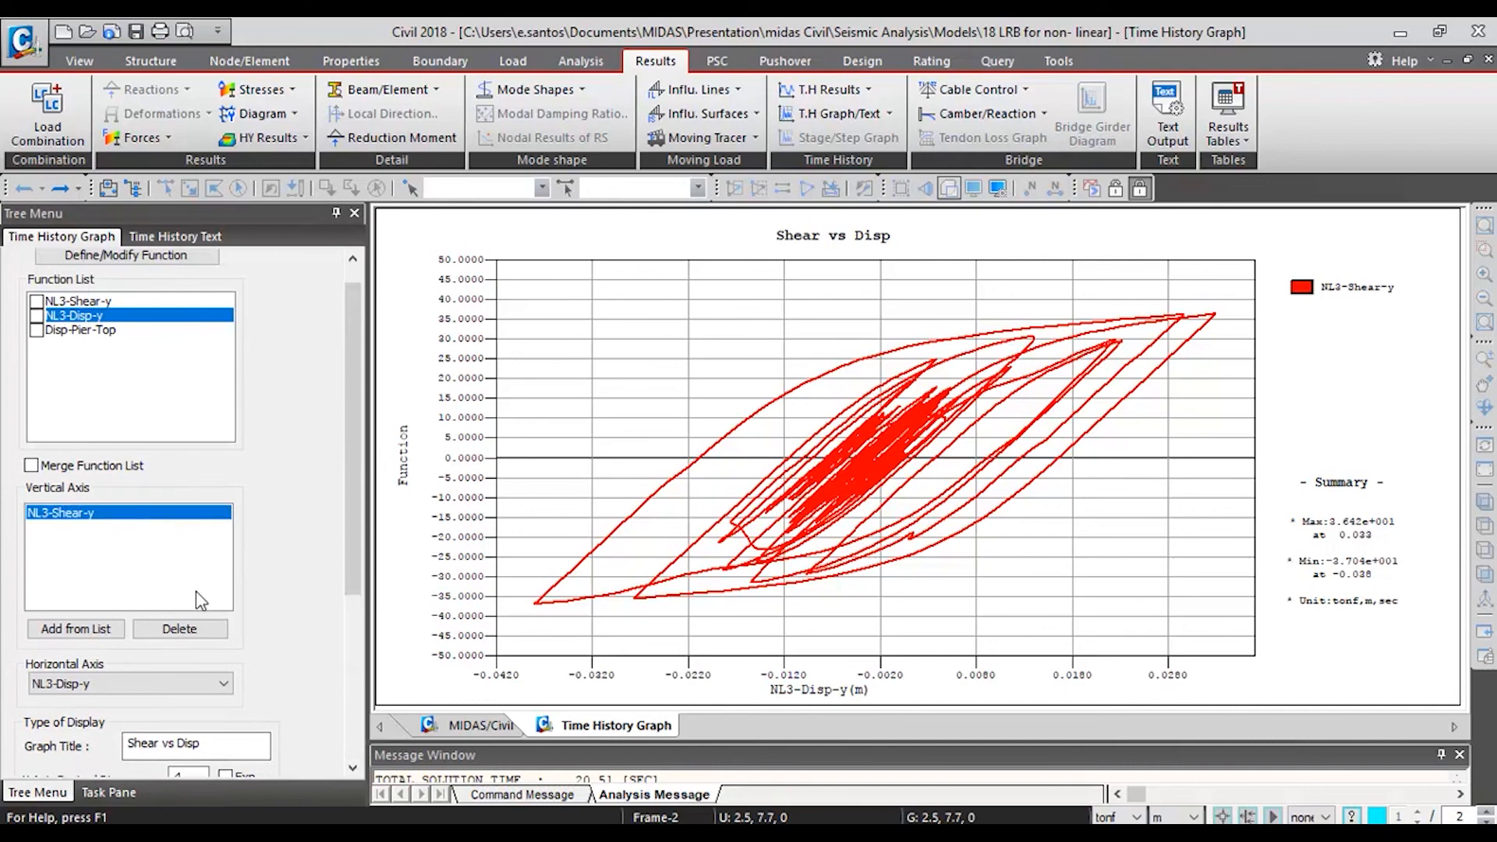
{"action": "left_click", "coordinate": [183, 630]}
{"action": "left_click", "coordinate": [36, 316]}
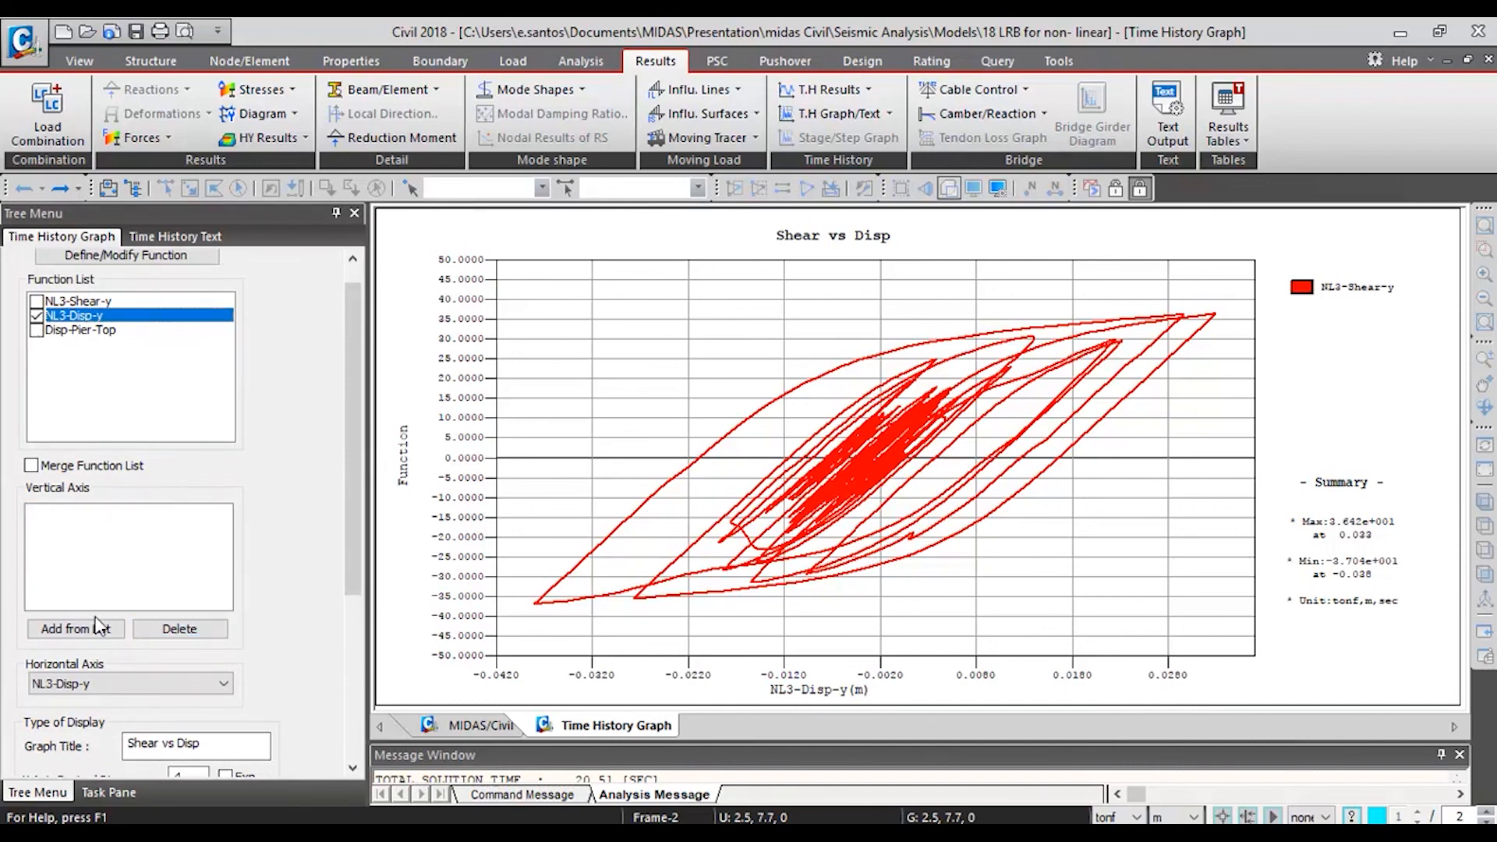
{"action": "scroll", "coordinate": [155, 637], "scroll_direction": "down", "scroll_amount": 2}
{"action": "left_click", "coordinate": [158, 647]}
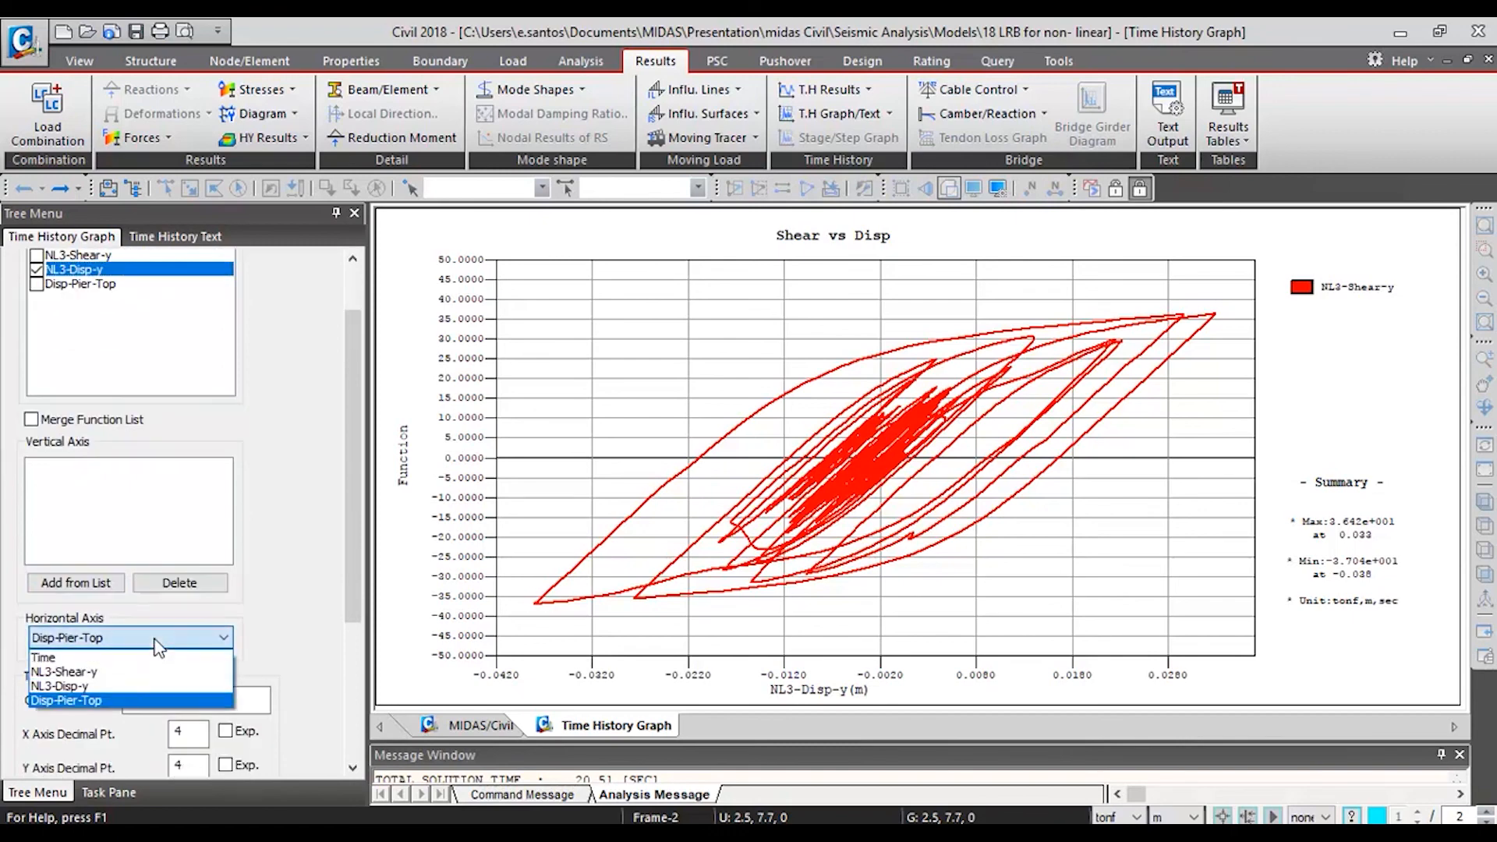
{"action": "left_click", "coordinate": [164, 674]}
{"action": "scroll", "coordinate": [304, 598], "scroll_direction": "down", "scroll_amount": 5}
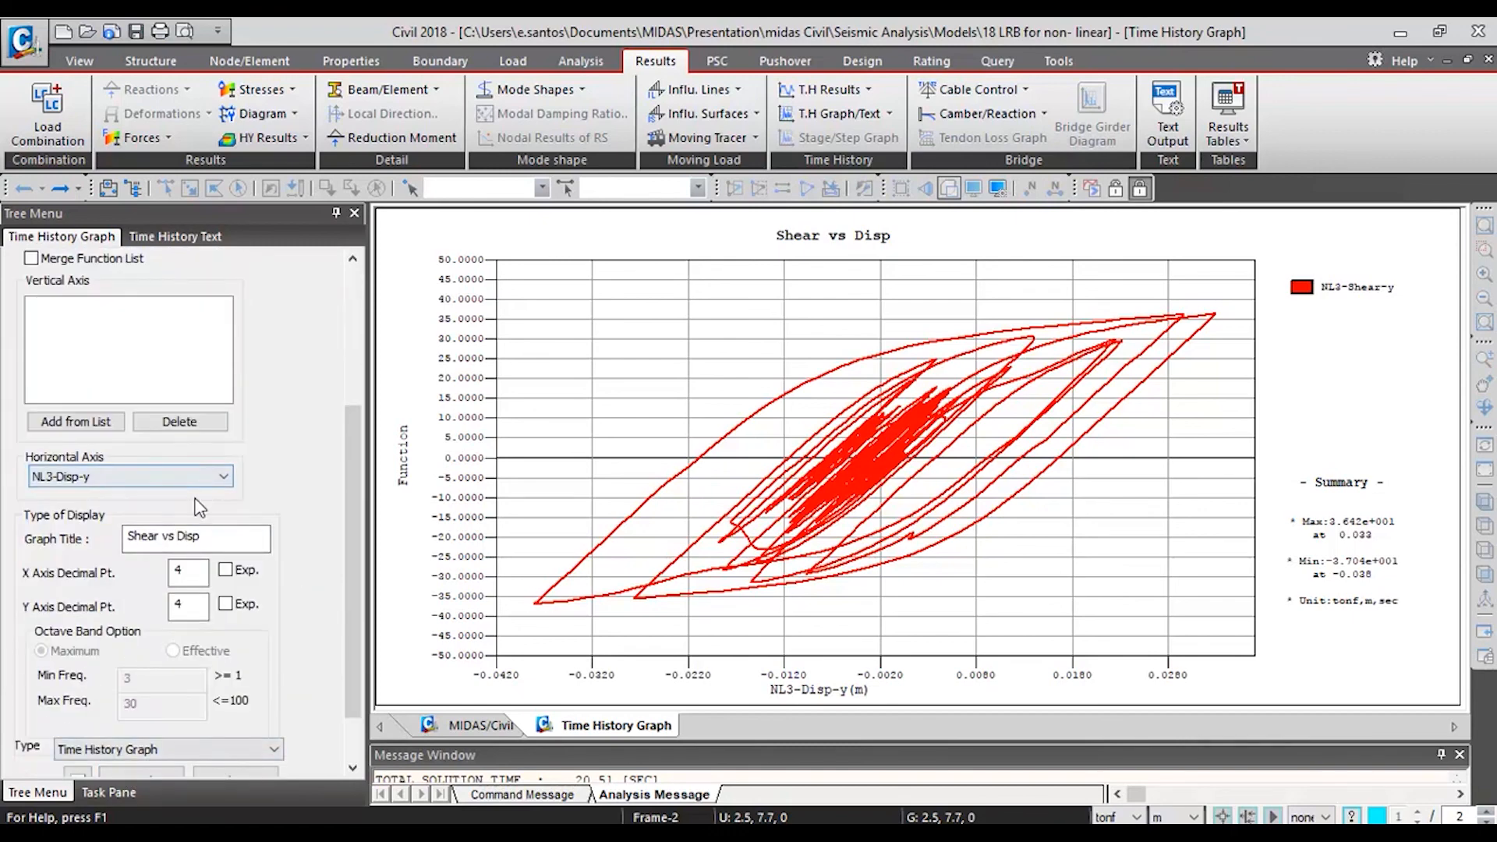
{"action": "scroll", "coordinate": [270, 540], "scroll_direction": "down", "scroll_amount": 2}
{"action": "scroll", "coordinate": [186, 458], "scroll_direction": "up", "scroll_amount": 3}
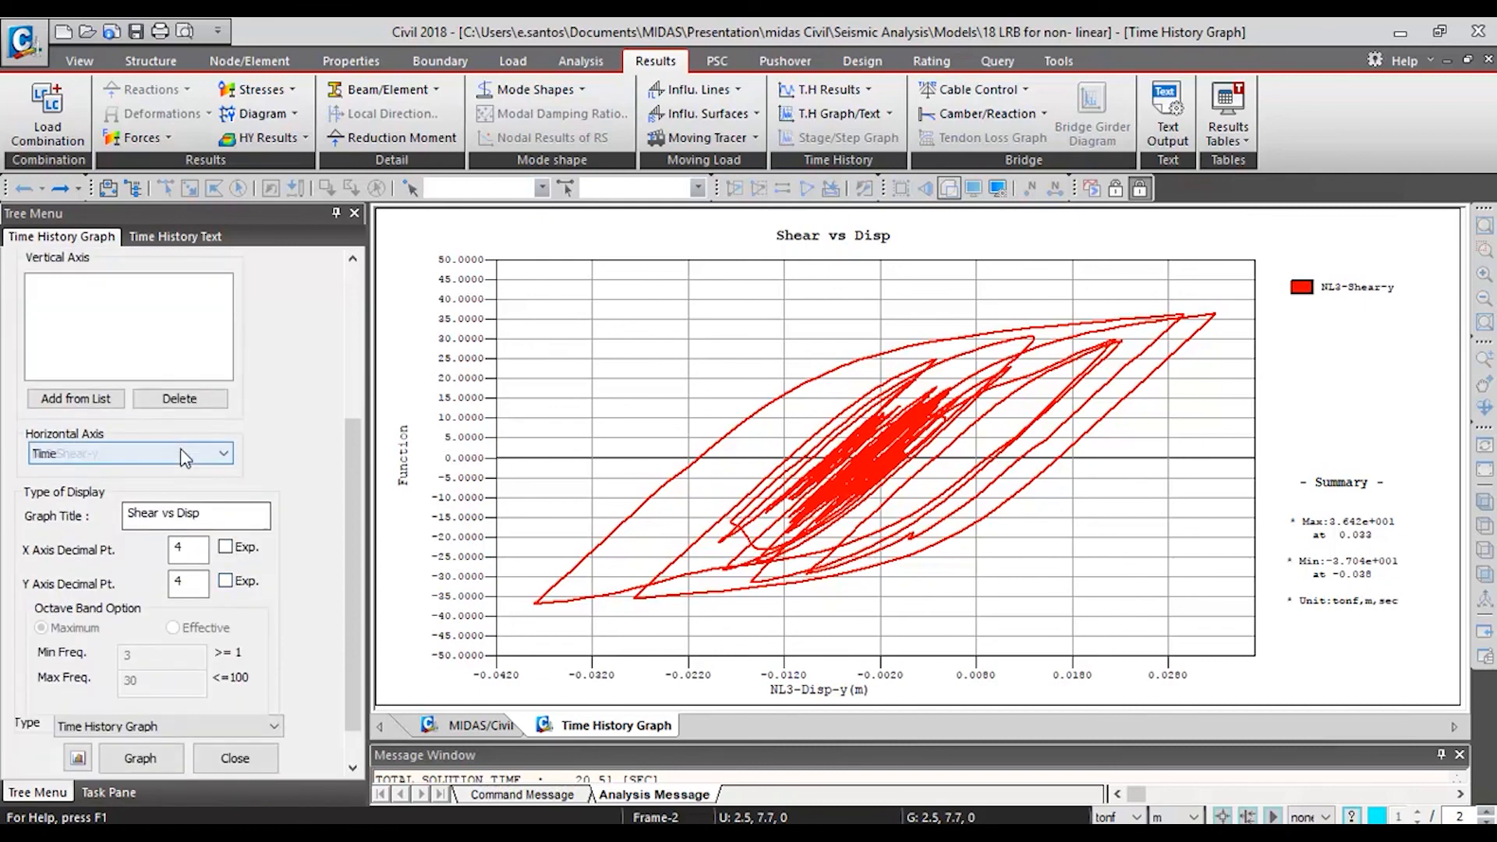
{"action": "left_click", "coordinate": [209, 454]}
{"action": "left_click", "coordinate": [297, 355]}
{"action": "scroll", "coordinate": [273, 371], "scroll_direction": "up", "scroll_amount": 7}
{"action": "left_click", "coordinate": [75, 560]}
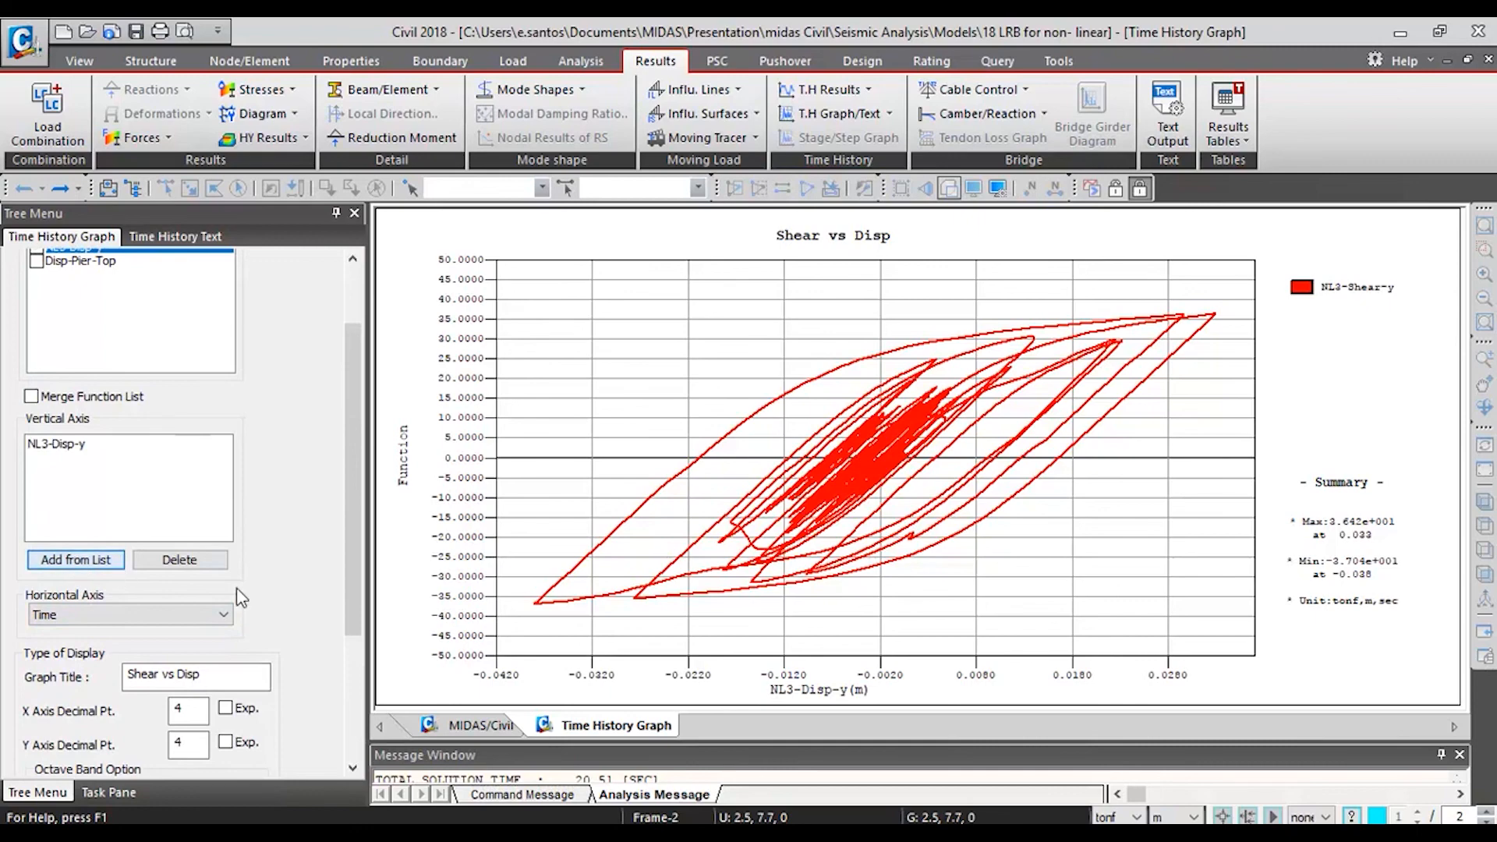
Step: Generate the time history graph of NL3-Disp-y over time and maximize its window
{"action": "scroll", "coordinate": [78, 569], "scroll_direction": "down", "scroll_amount": 7}
{"action": "left_click", "coordinate": [124, 758]}
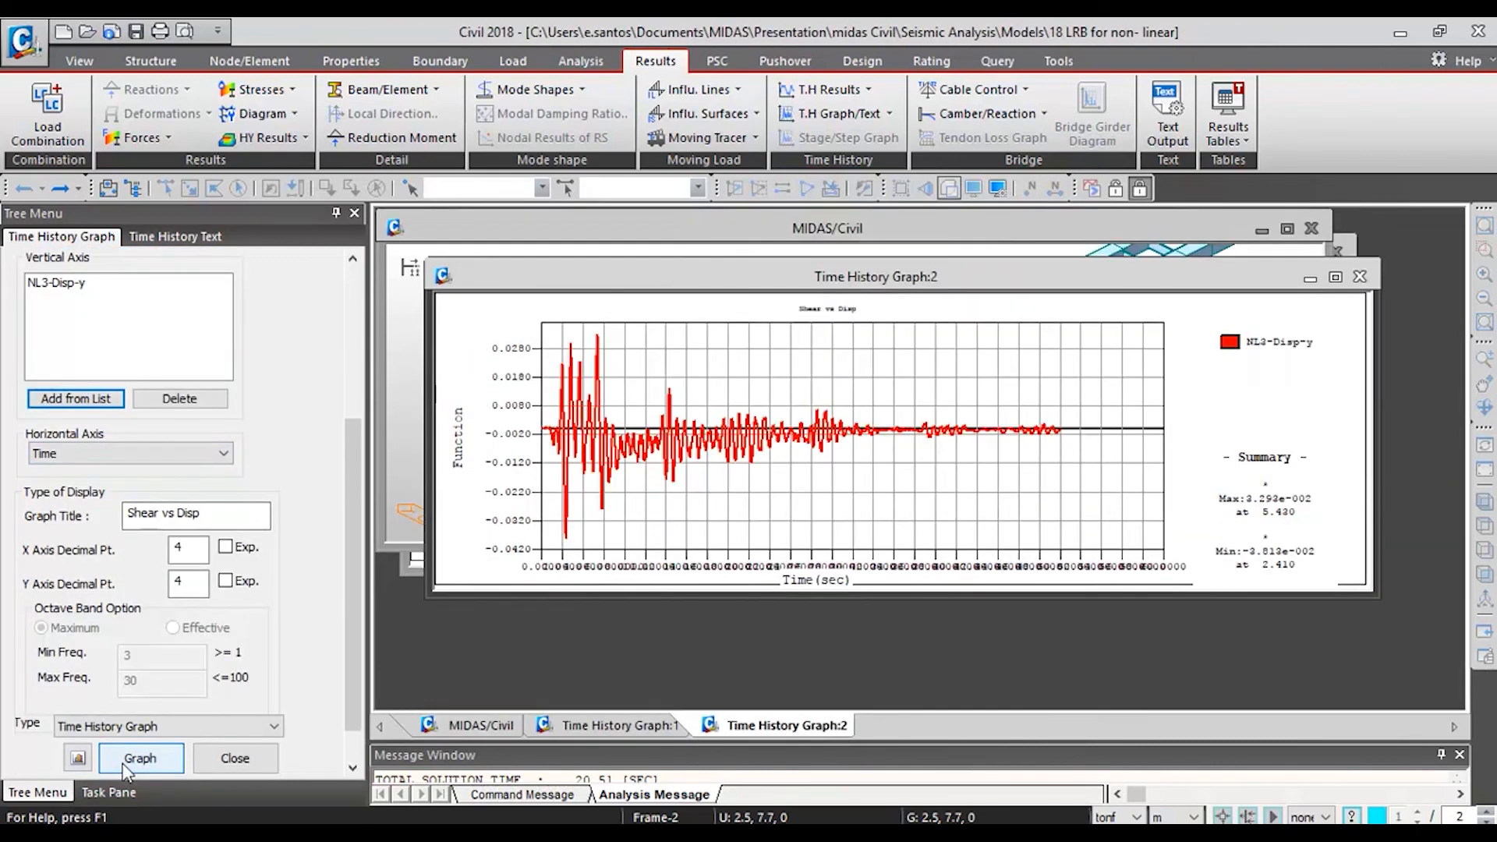
{"action": "left_click", "coordinate": [1335, 277]}
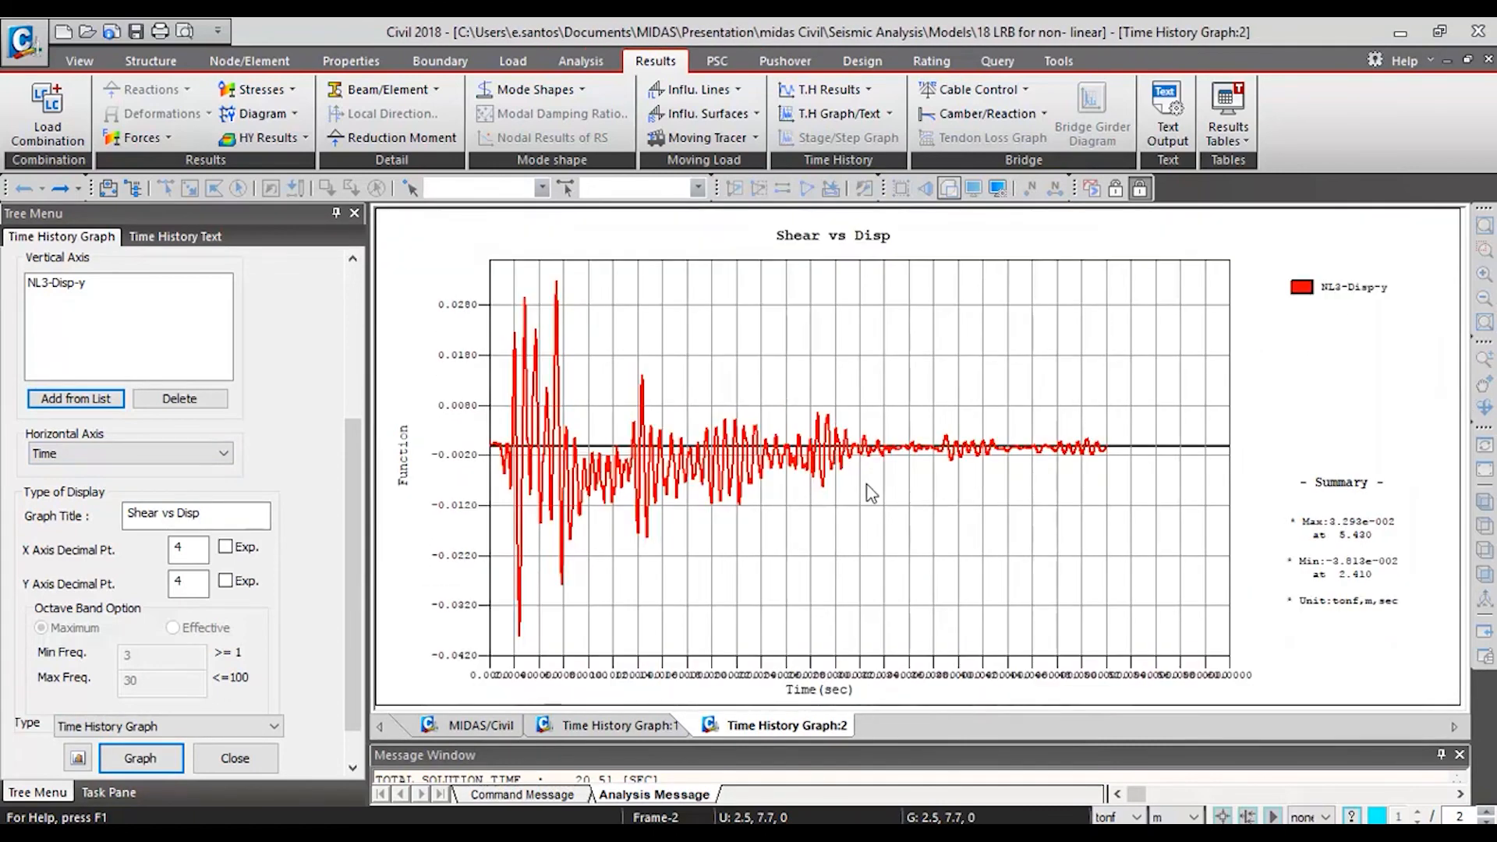
Step: Review the Disp-Pier-Top displacement function's definition without changing it, and close the function definitions
{"action": "left_click", "coordinate": [115, 283]}
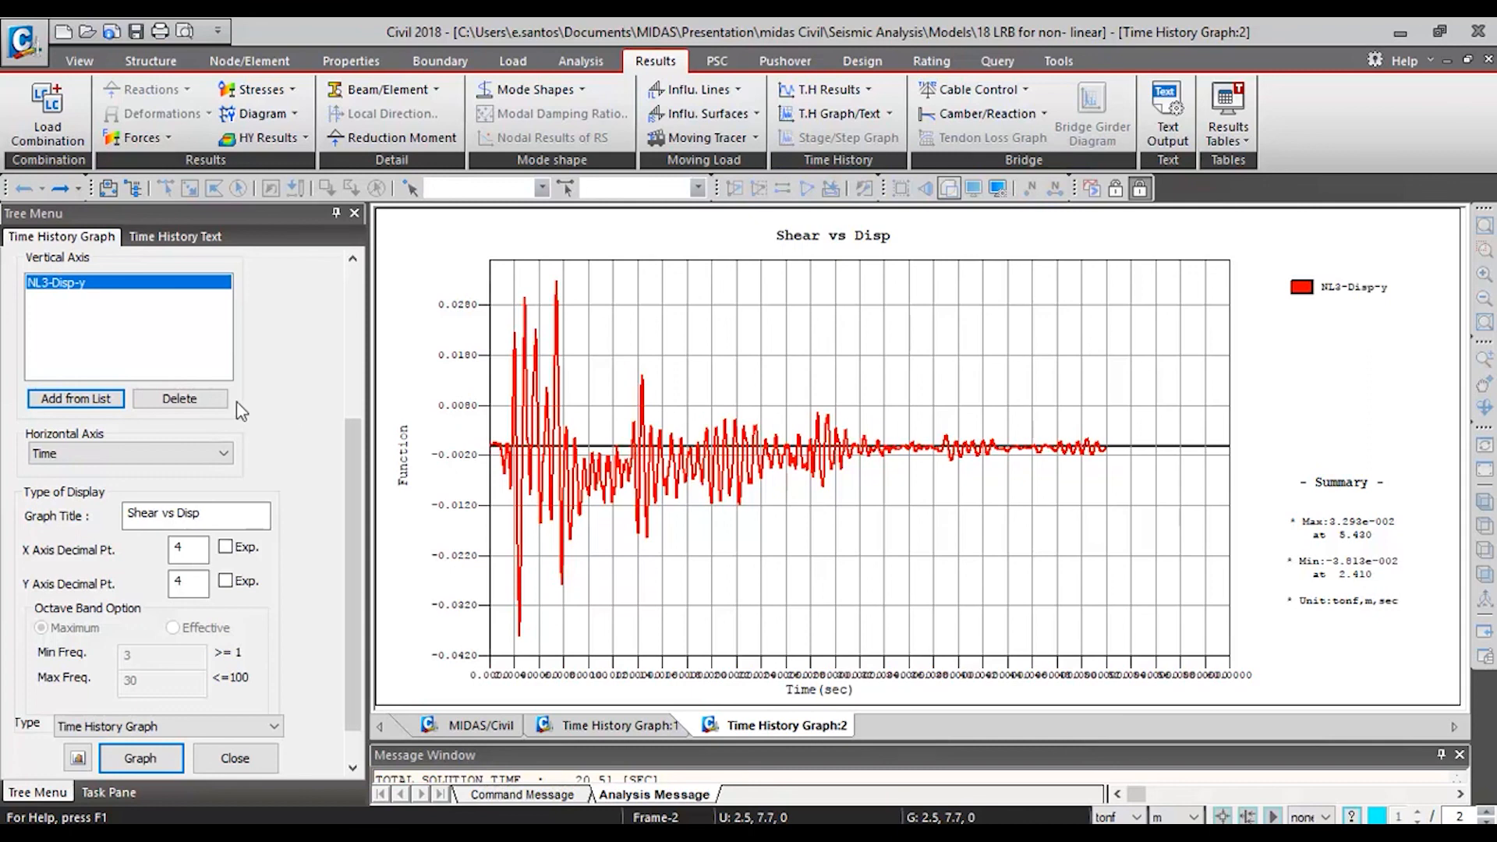
{"action": "left_click_drag", "start_coordinate": [349, 452], "coordinate": [335, 275]}
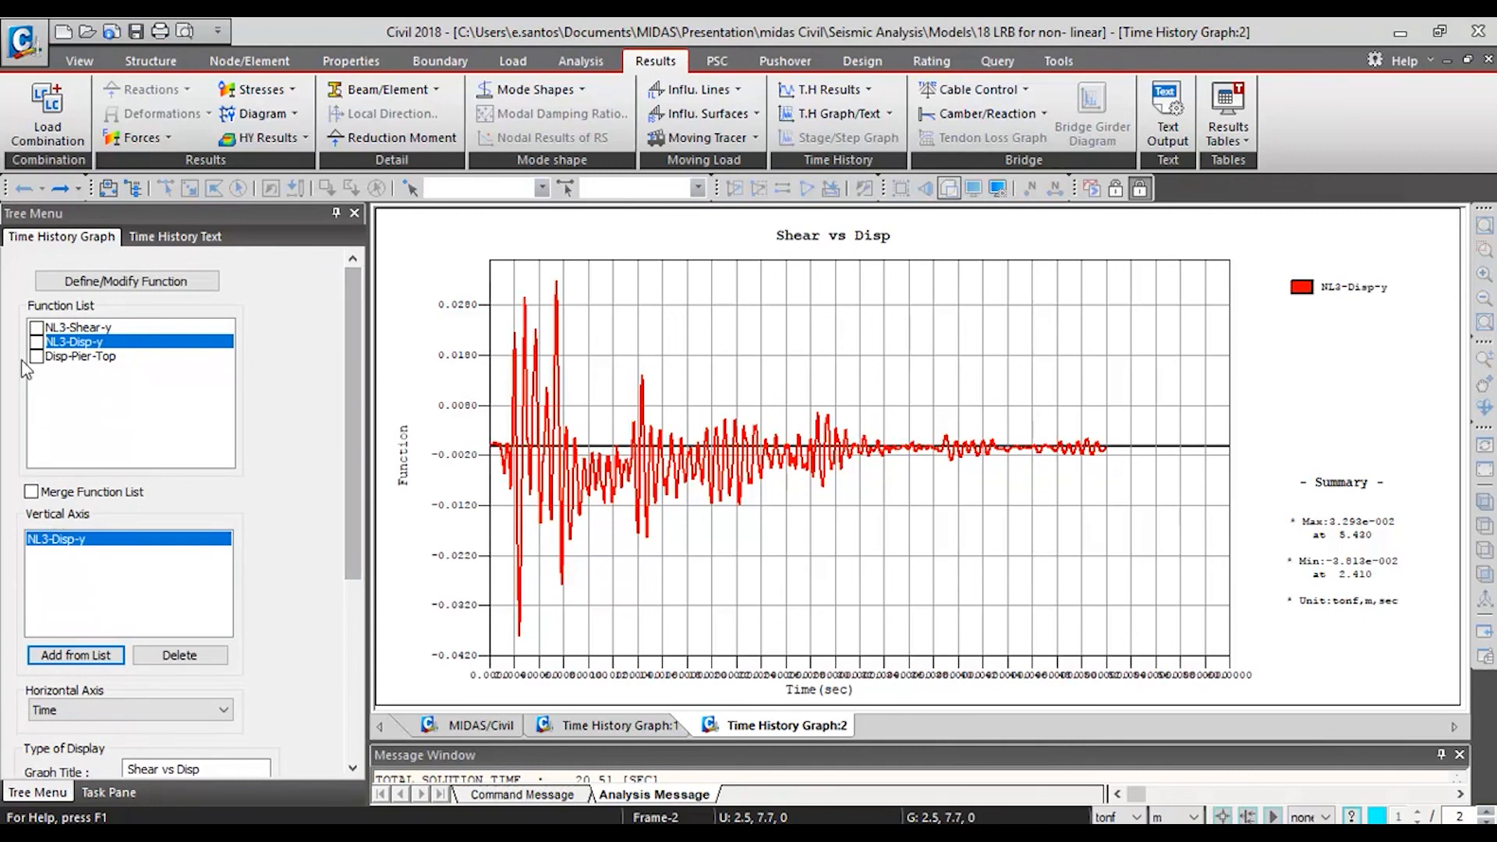
{"action": "left_click", "coordinate": [47, 359]}
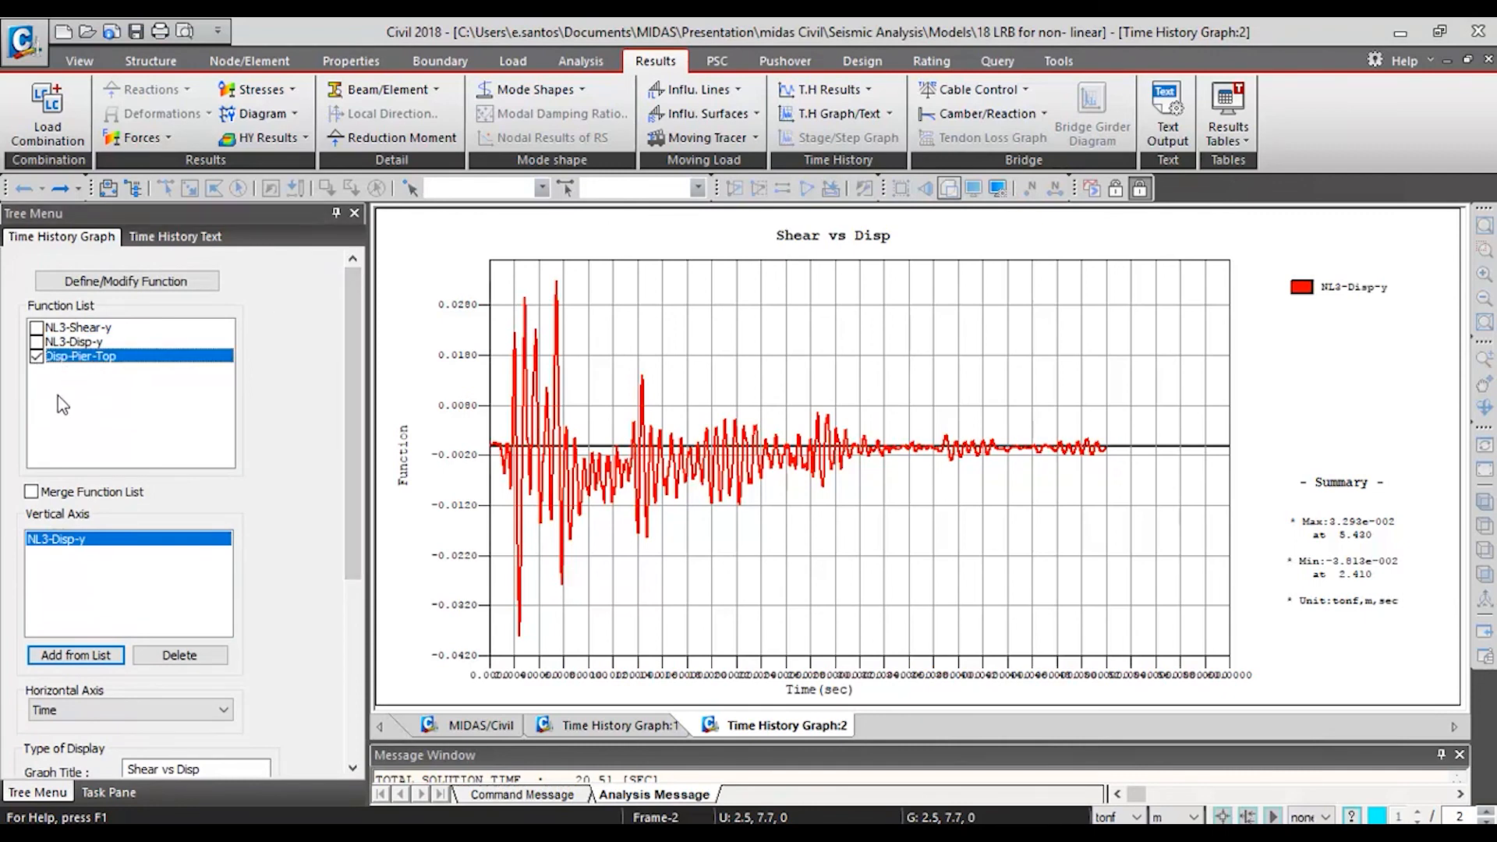
{"action": "left_click", "coordinate": [122, 274]}
{"action": "double_click", "coordinate": [120, 491]}
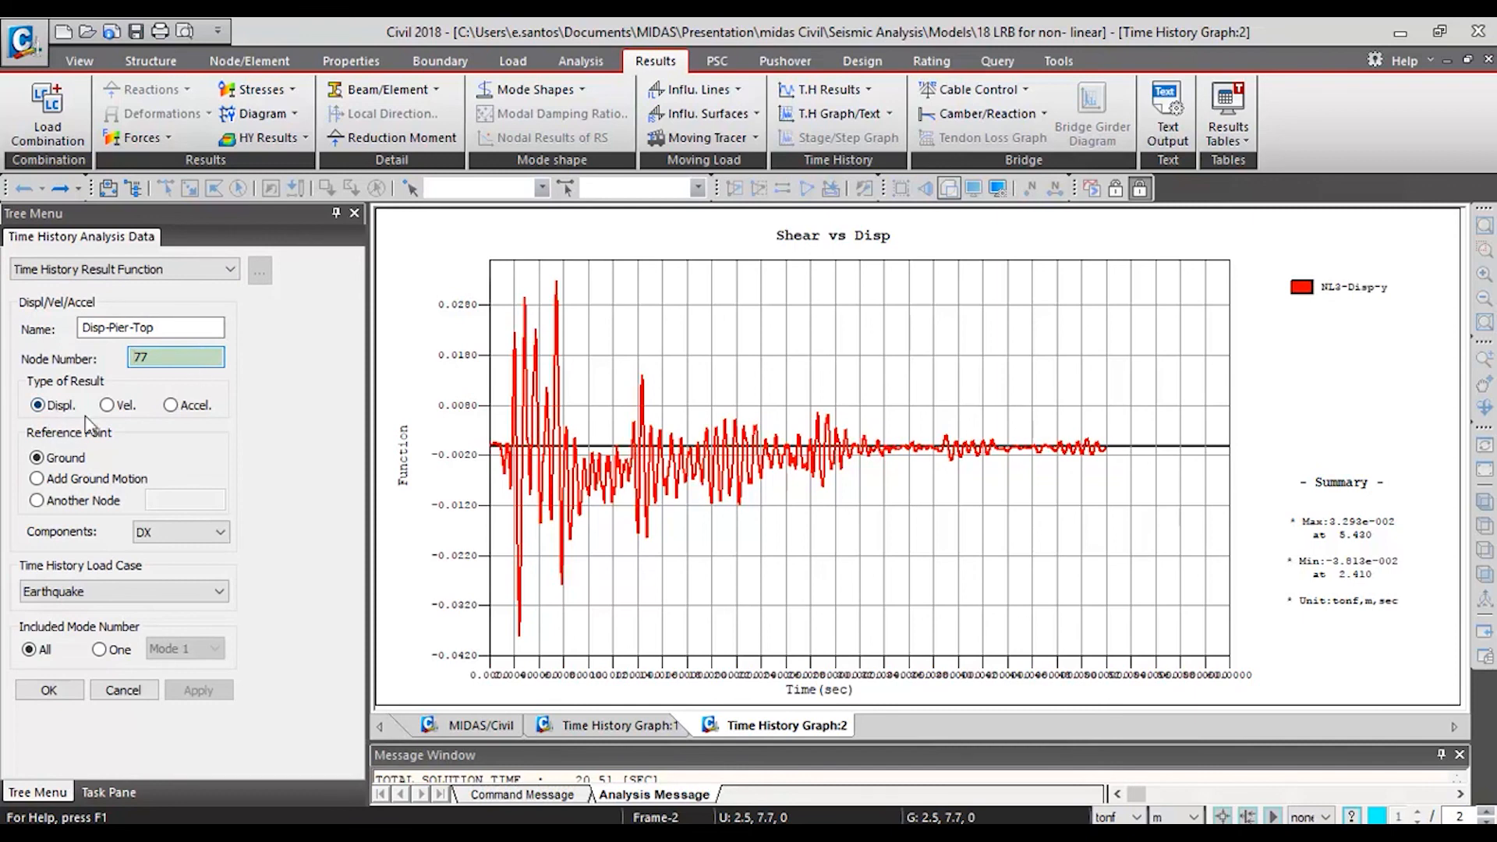
{"action": "left_click", "coordinate": [130, 693]}
{"action": "left_click", "coordinate": [195, 663]}
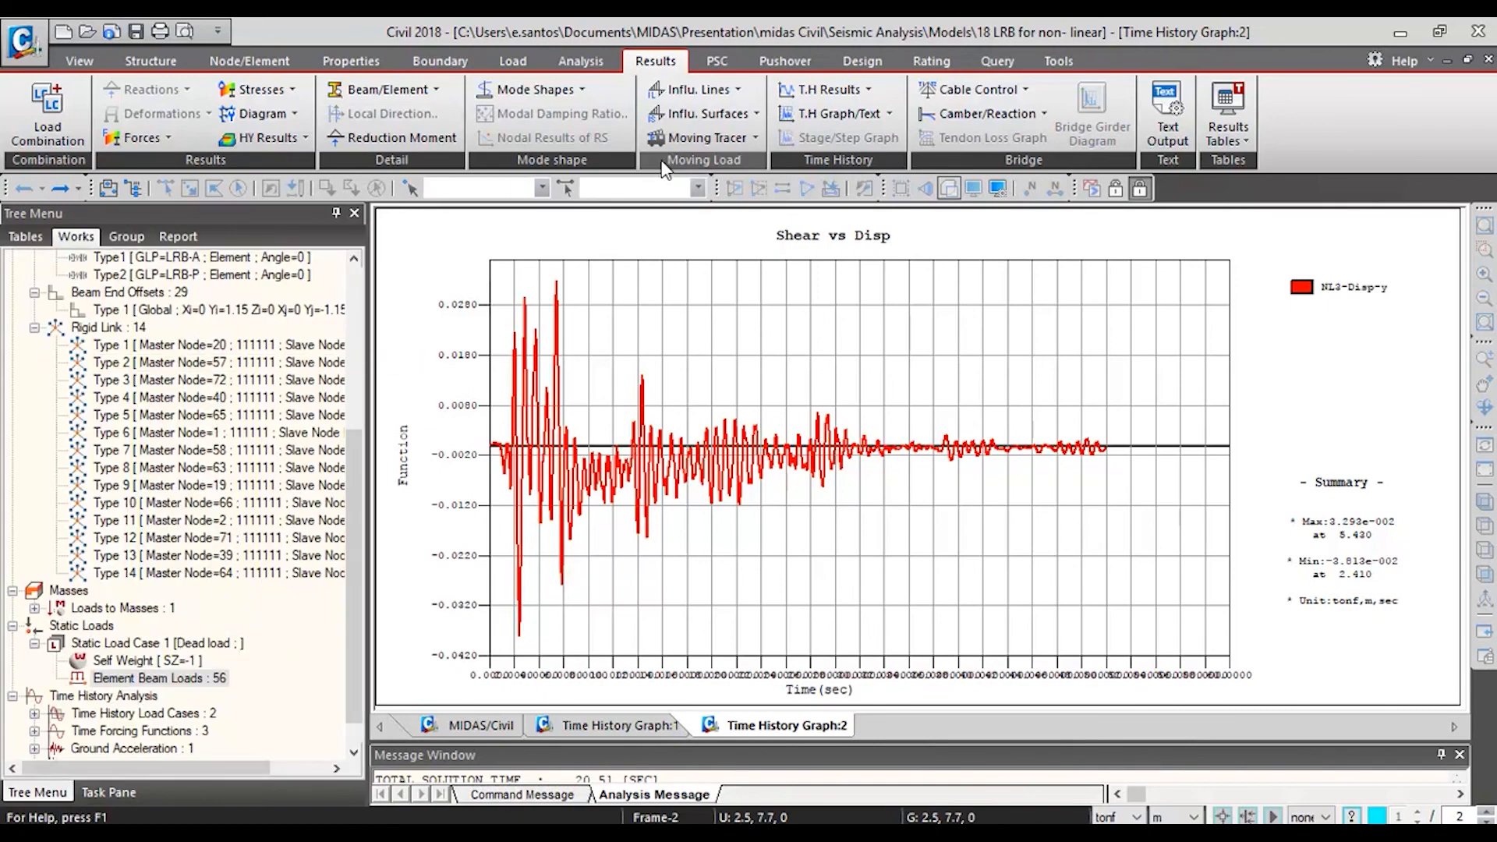
Step: Reopen the time history graph settings from the model view and replace NL3-Disp-y with Disp-Pier-Top on the vertical axis
{"action": "left_click", "coordinate": [888, 117]}
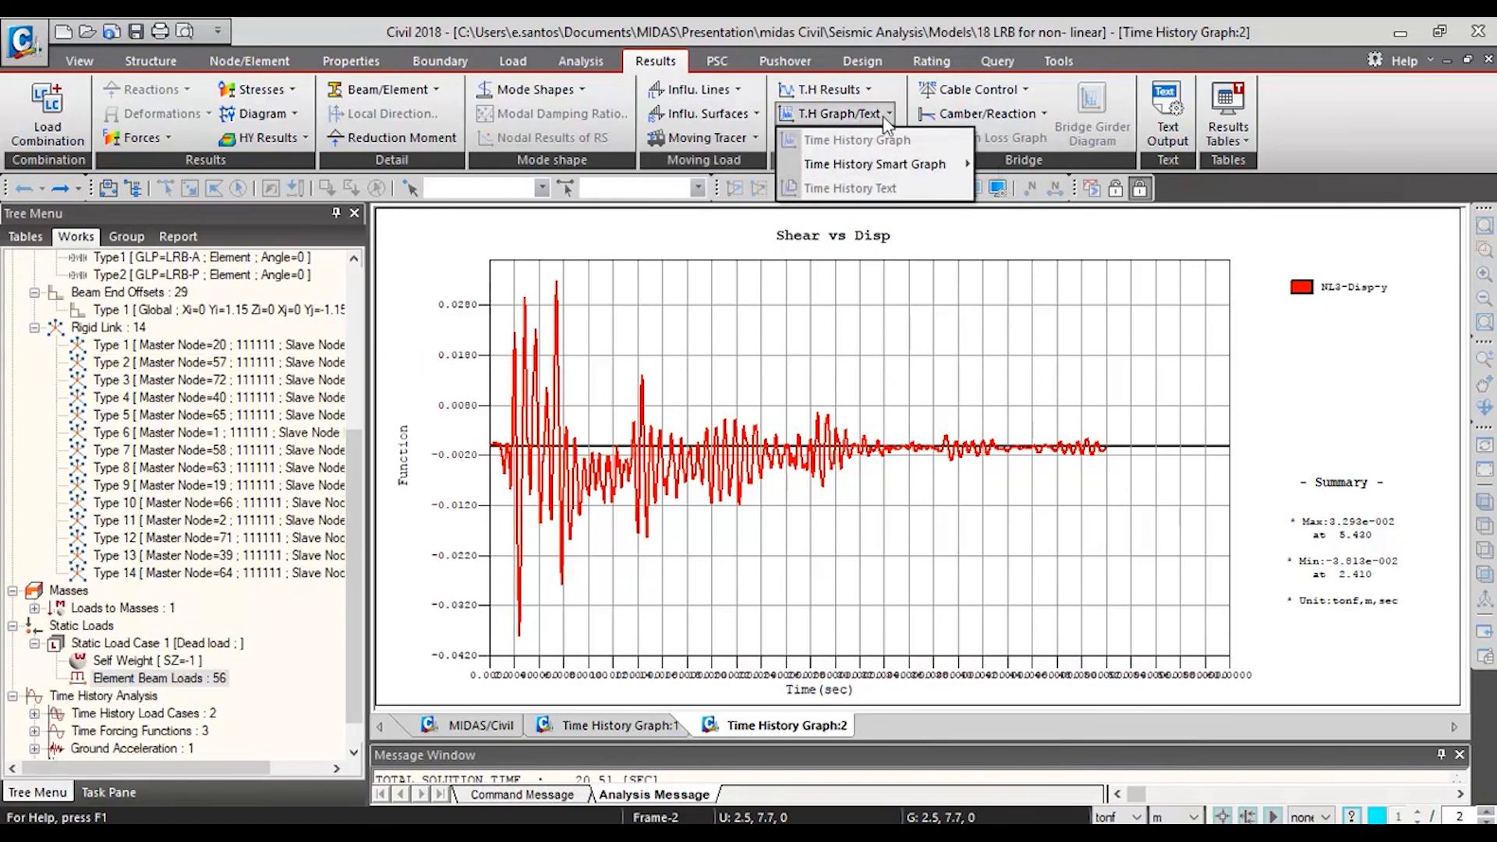
{"action": "left_click", "coordinate": [484, 725]}
{"action": "left_click", "coordinate": [868, 117]}
{"action": "left_click", "coordinate": [881, 133]}
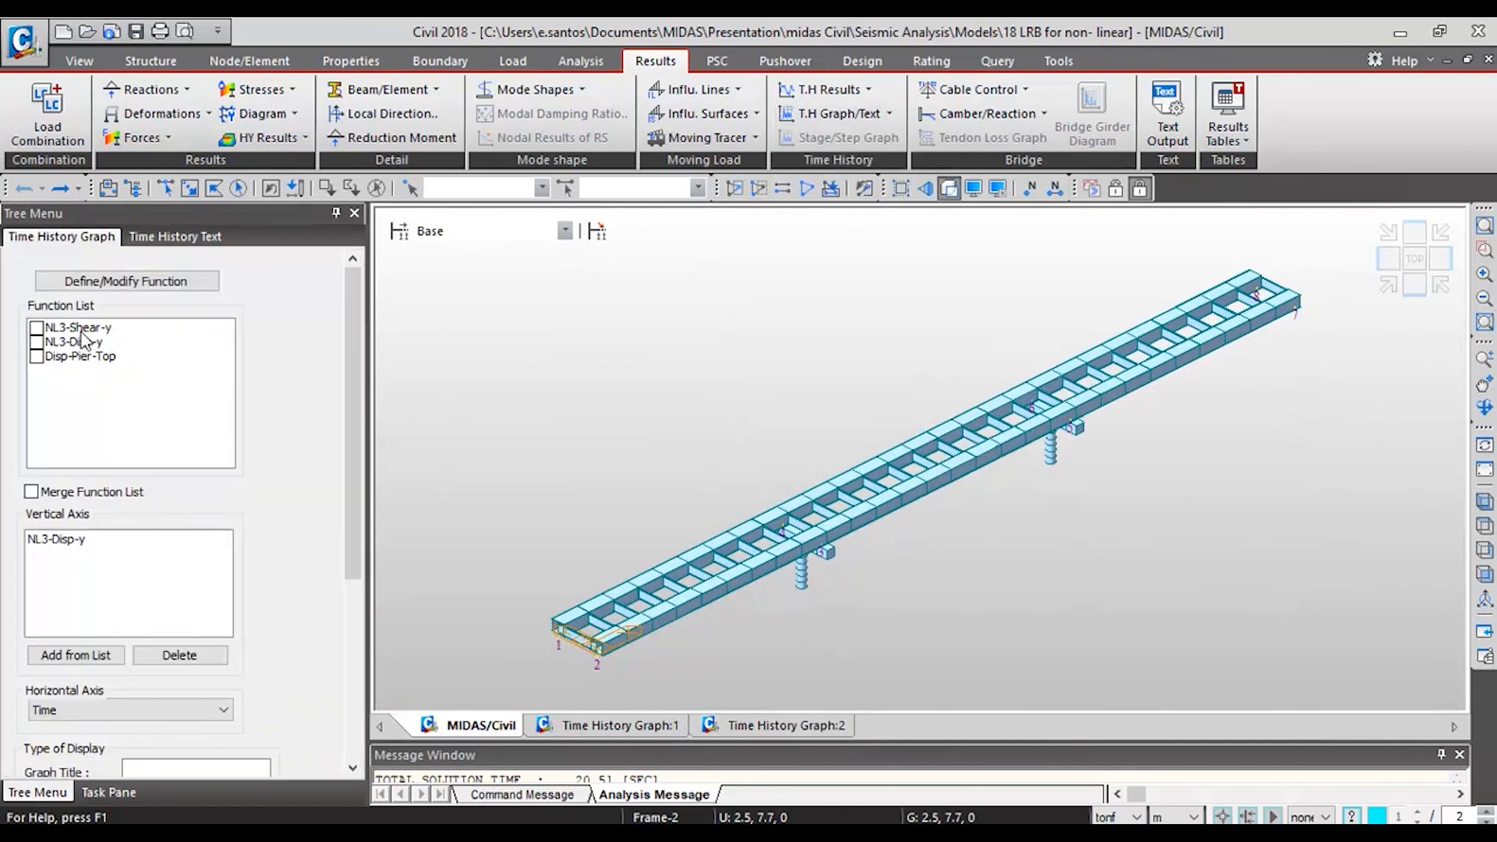
{"action": "left_click", "coordinate": [37, 357]}
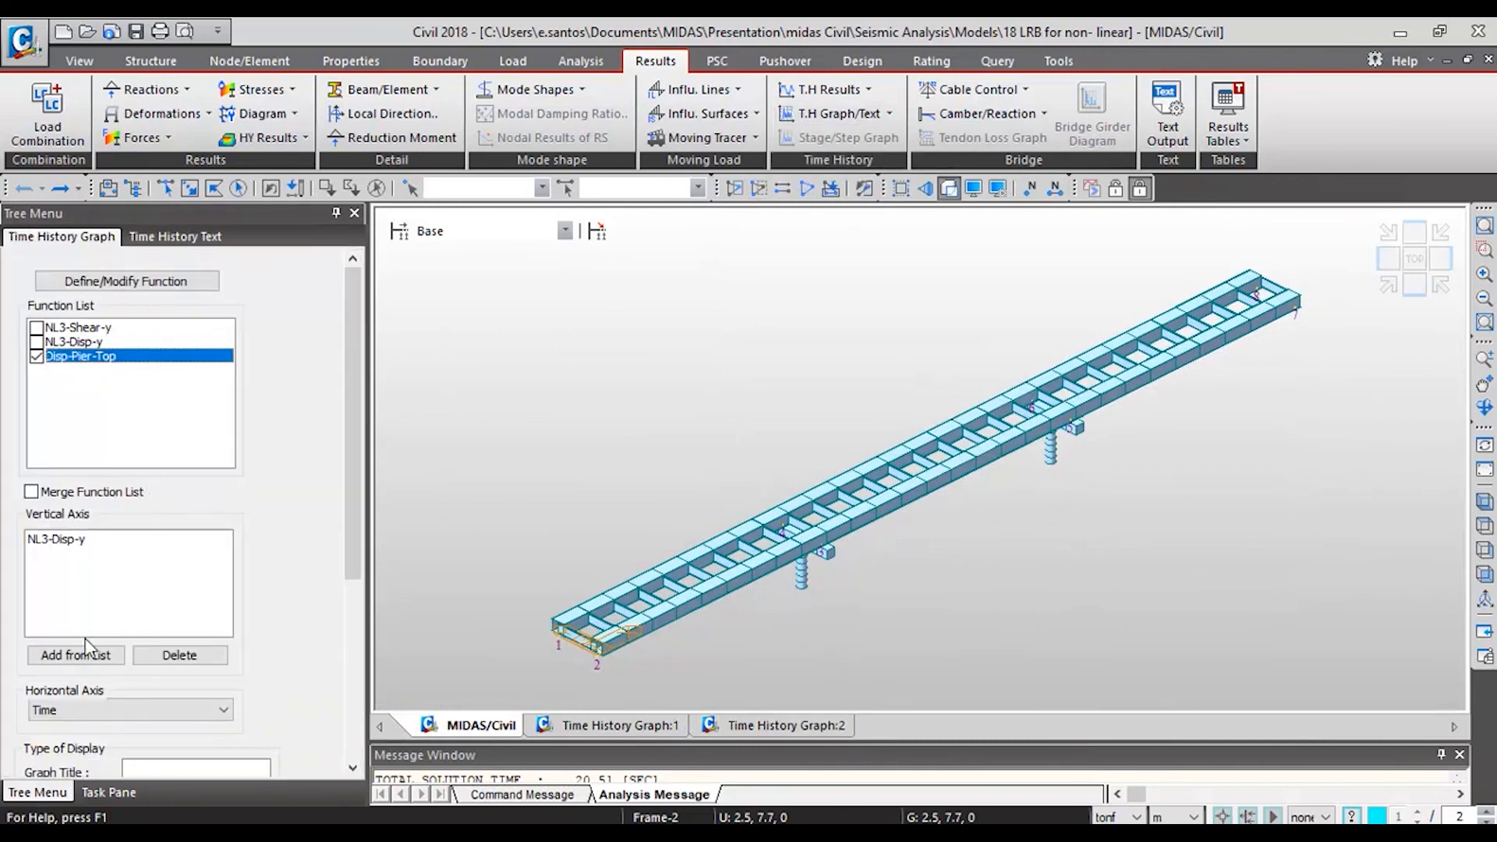
{"action": "left_click", "coordinate": [54, 540]}
{"action": "left_click", "coordinate": [176, 655]}
{"action": "left_click", "coordinate": [75, 657]}
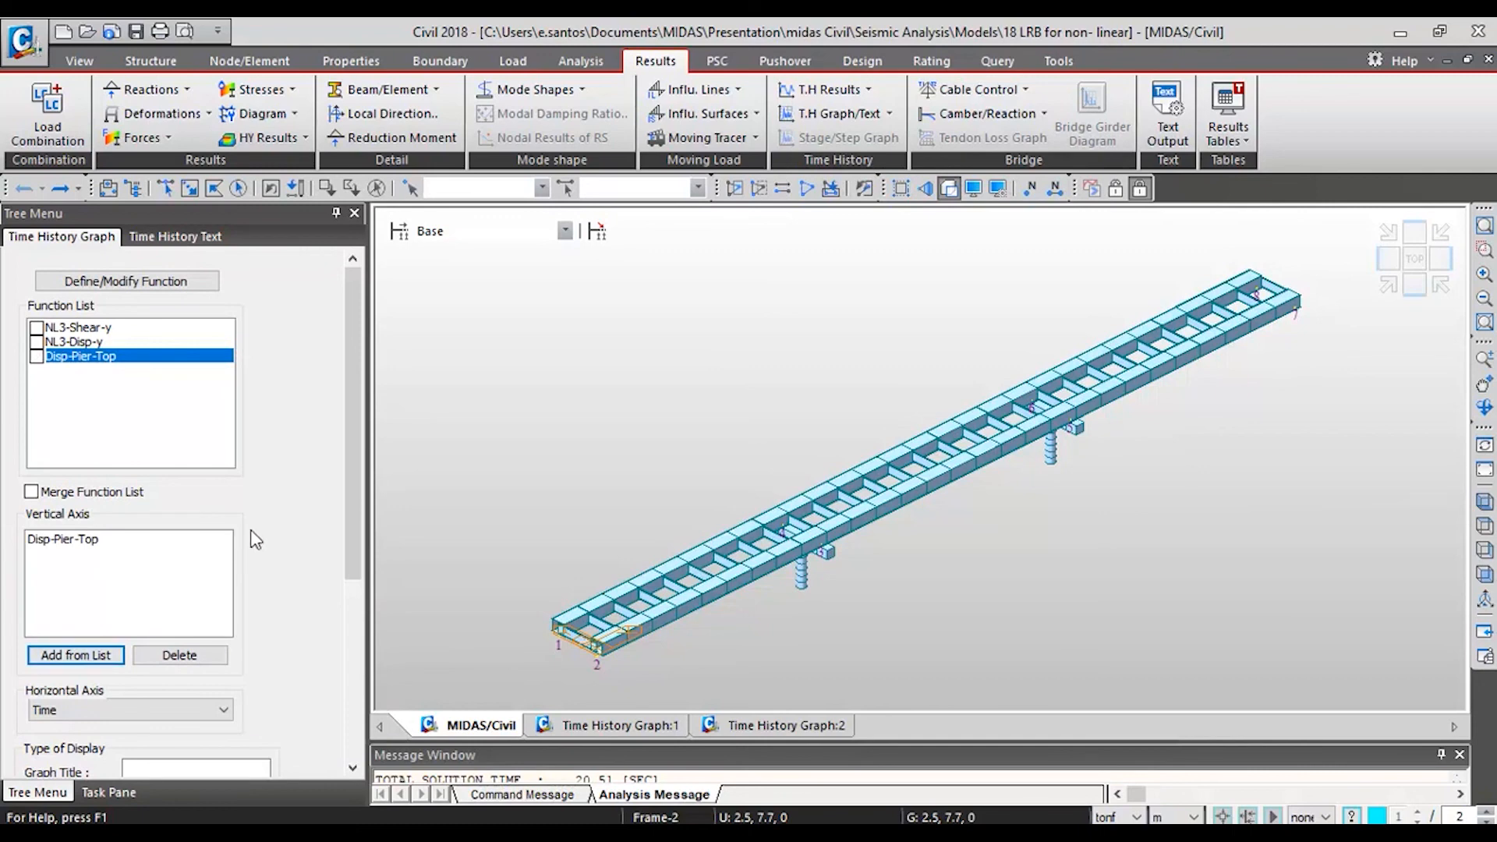
Step: Generate the untitled time history graph of Disp-Pier-Top over time and maximize its window
{"action": "scroll", "coordinate": [109, 684], "scroll_direction": "down", "scroll_amount": 5}
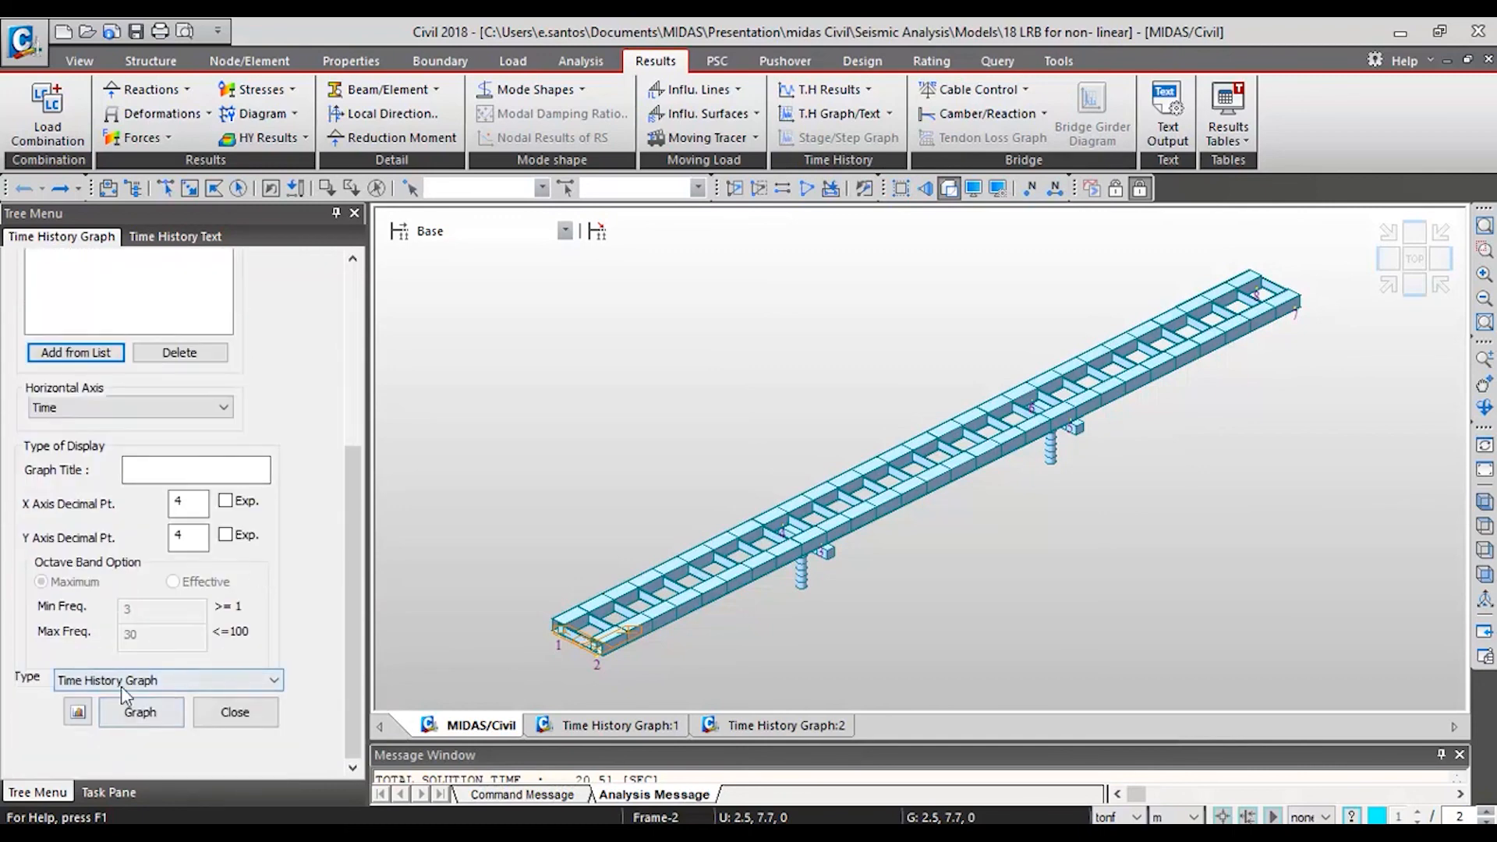
{"action": "left_click", "coordinate": [117, 711]}
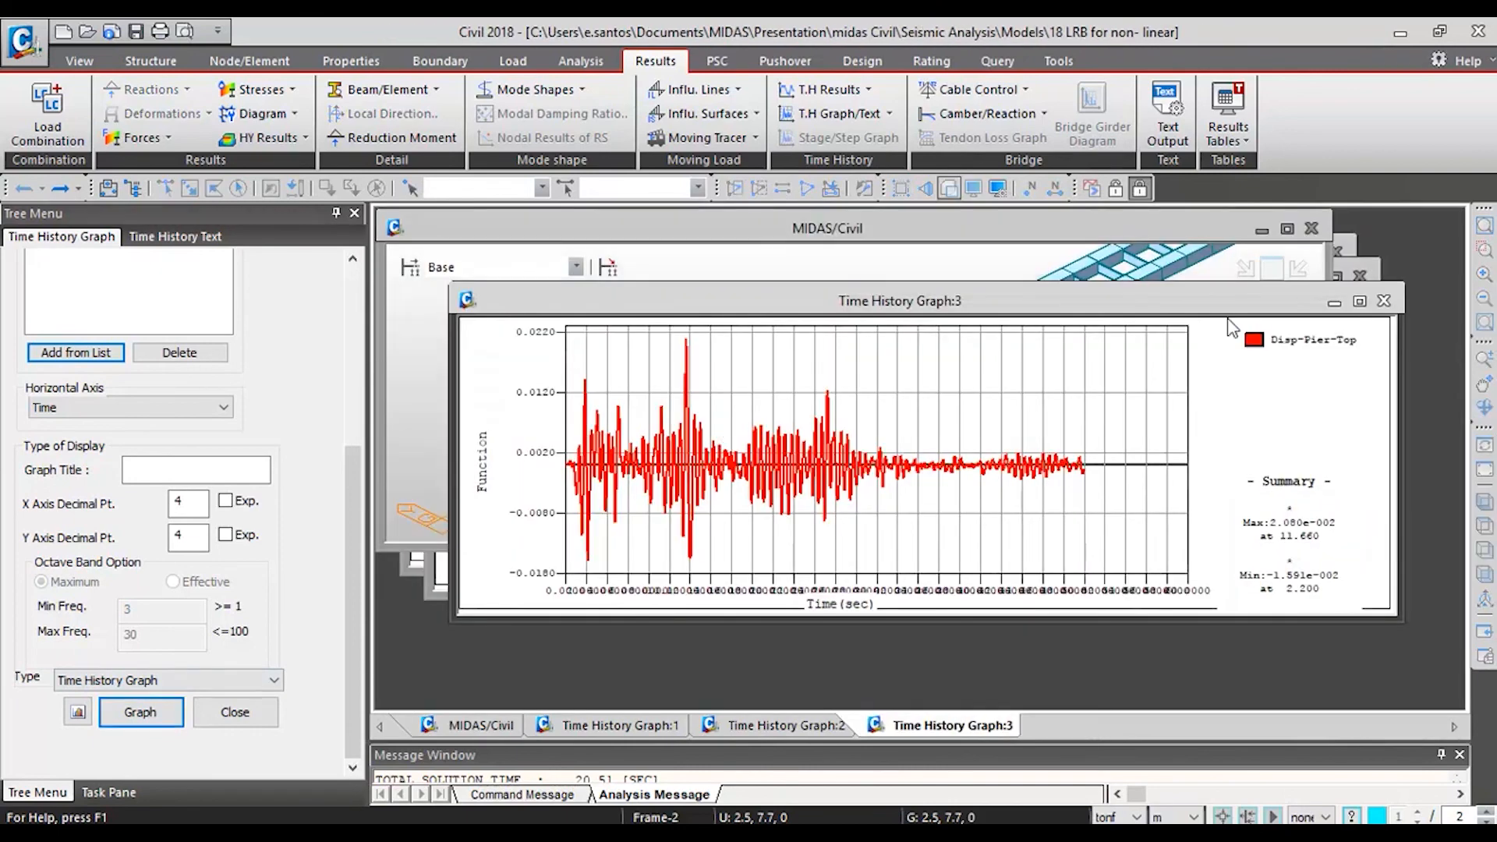
{"action": "left_click", "coordinate": [1359, 300]}
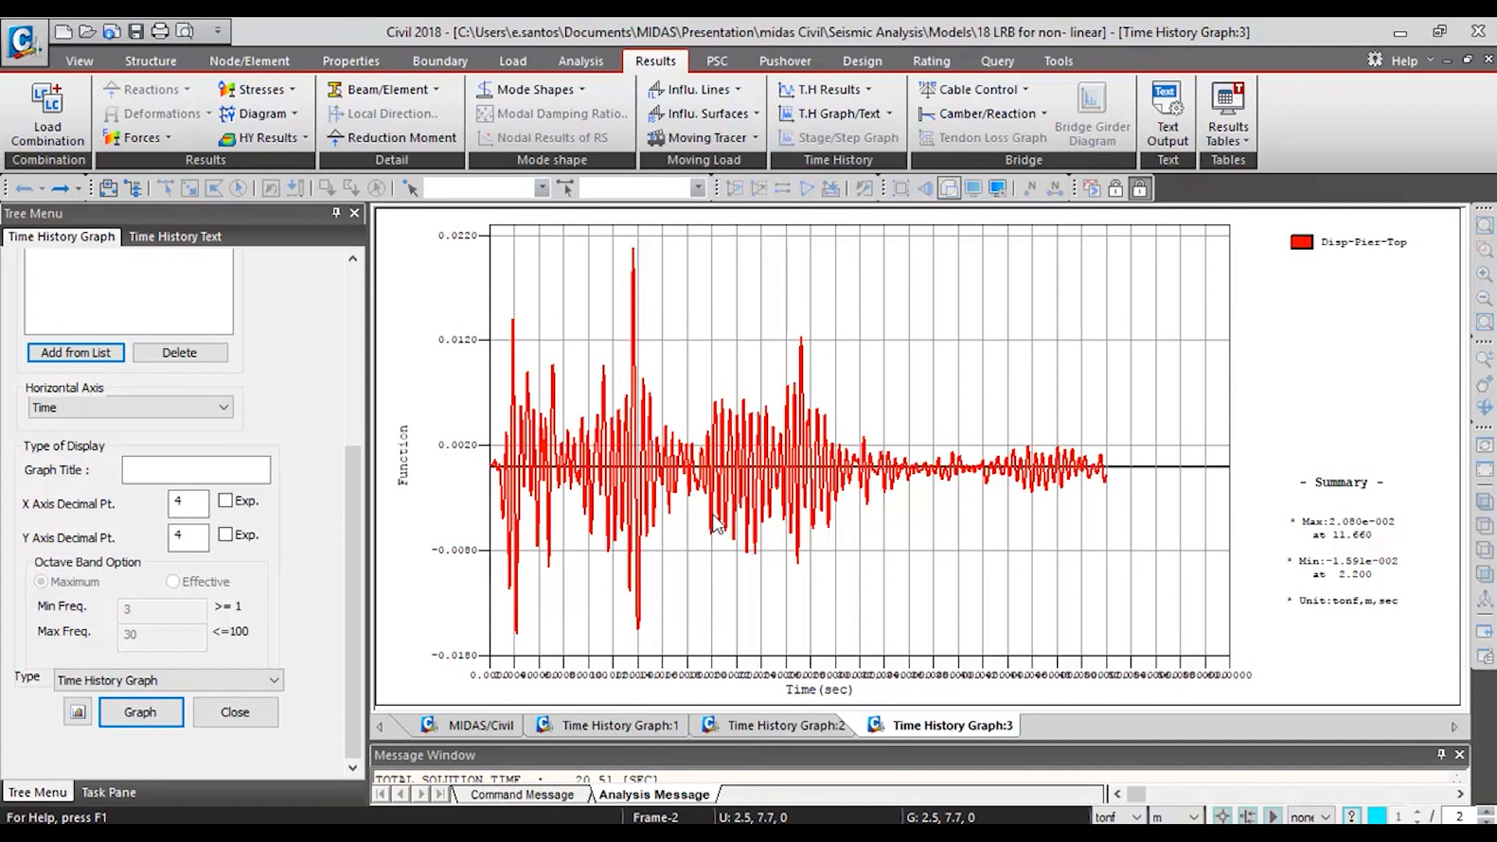
Step: Zoom in on about the first 13 seconds of the Disp-Pier-Top graph, restore its full range and check its export options
{"action": "right_click", "coordinate": [691, 426]}
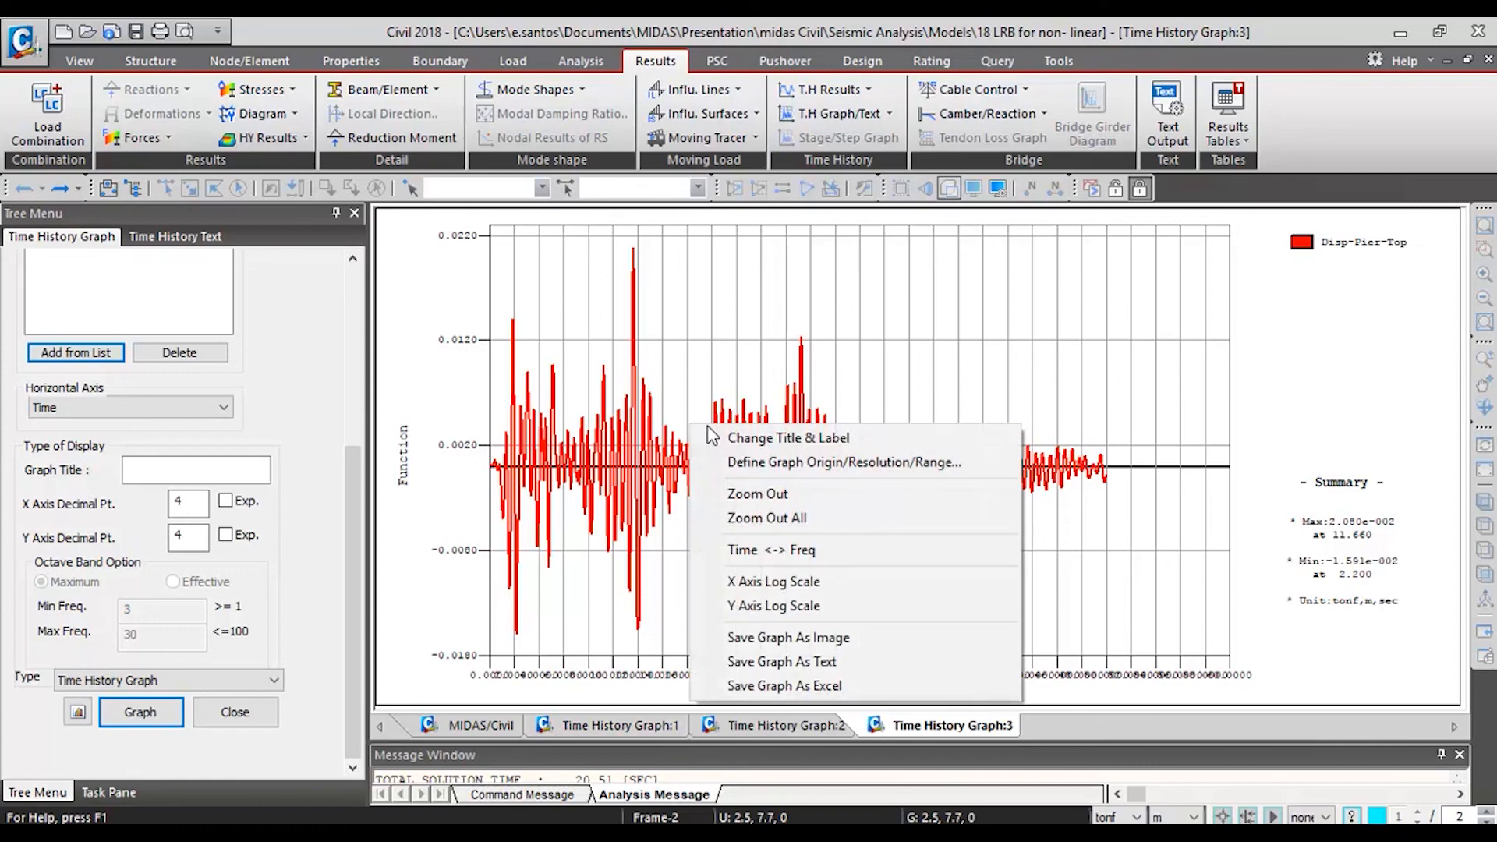
{"action": "left_click", "coordinate": [652, 551]}
{"action": "left_click_drag", "start_coordinate": [652, 551], "coordinate": [484, 310]}
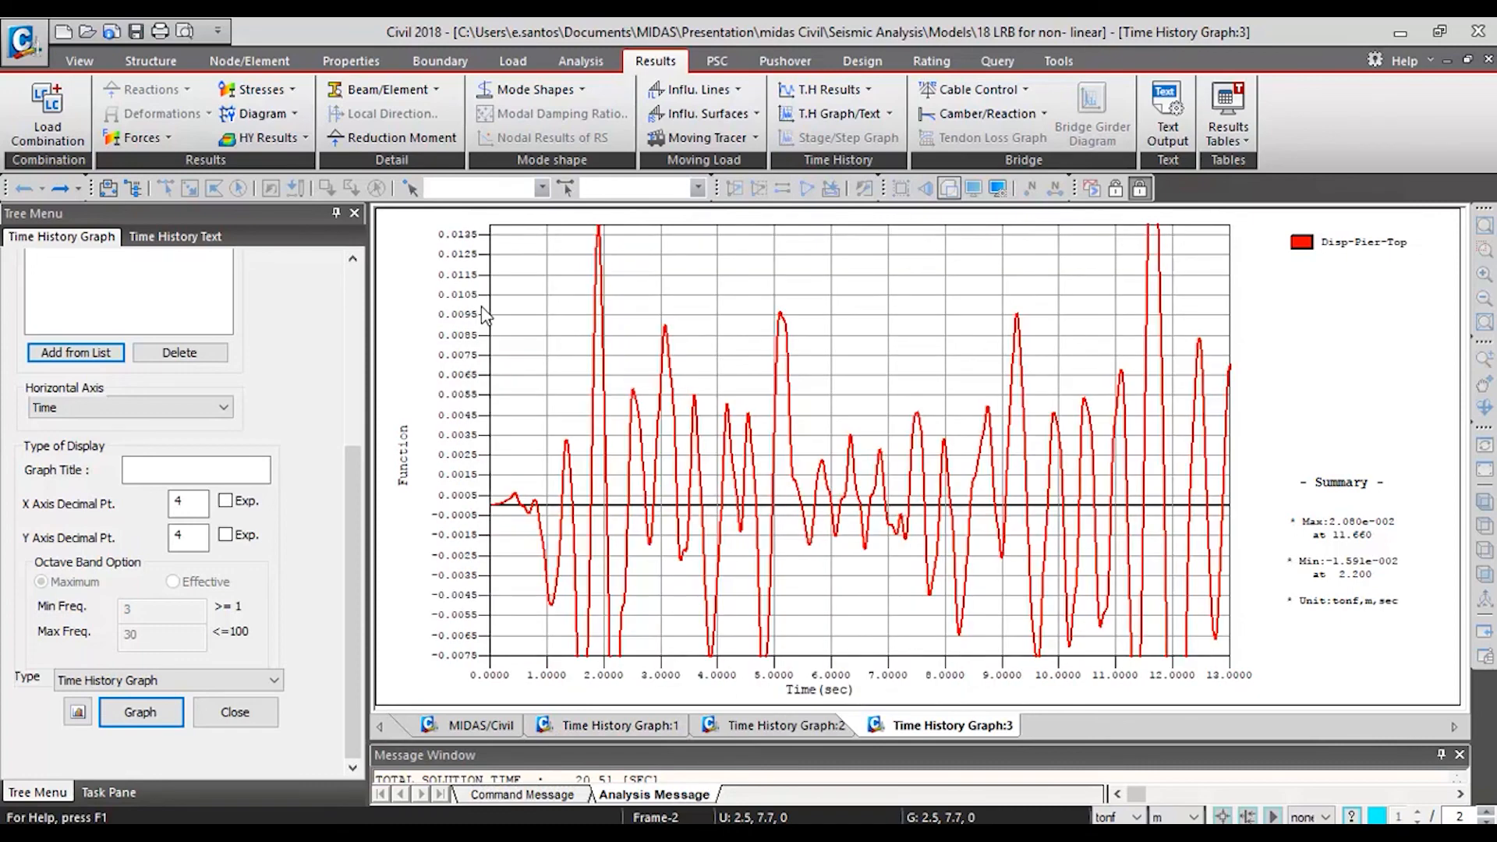
{"action": "right_click", "coordinate": [538, 349]}
{"action": "left_click", "coordinate": [661, 439]}
{"action": "right_click", "coordinate": [771, 459]}
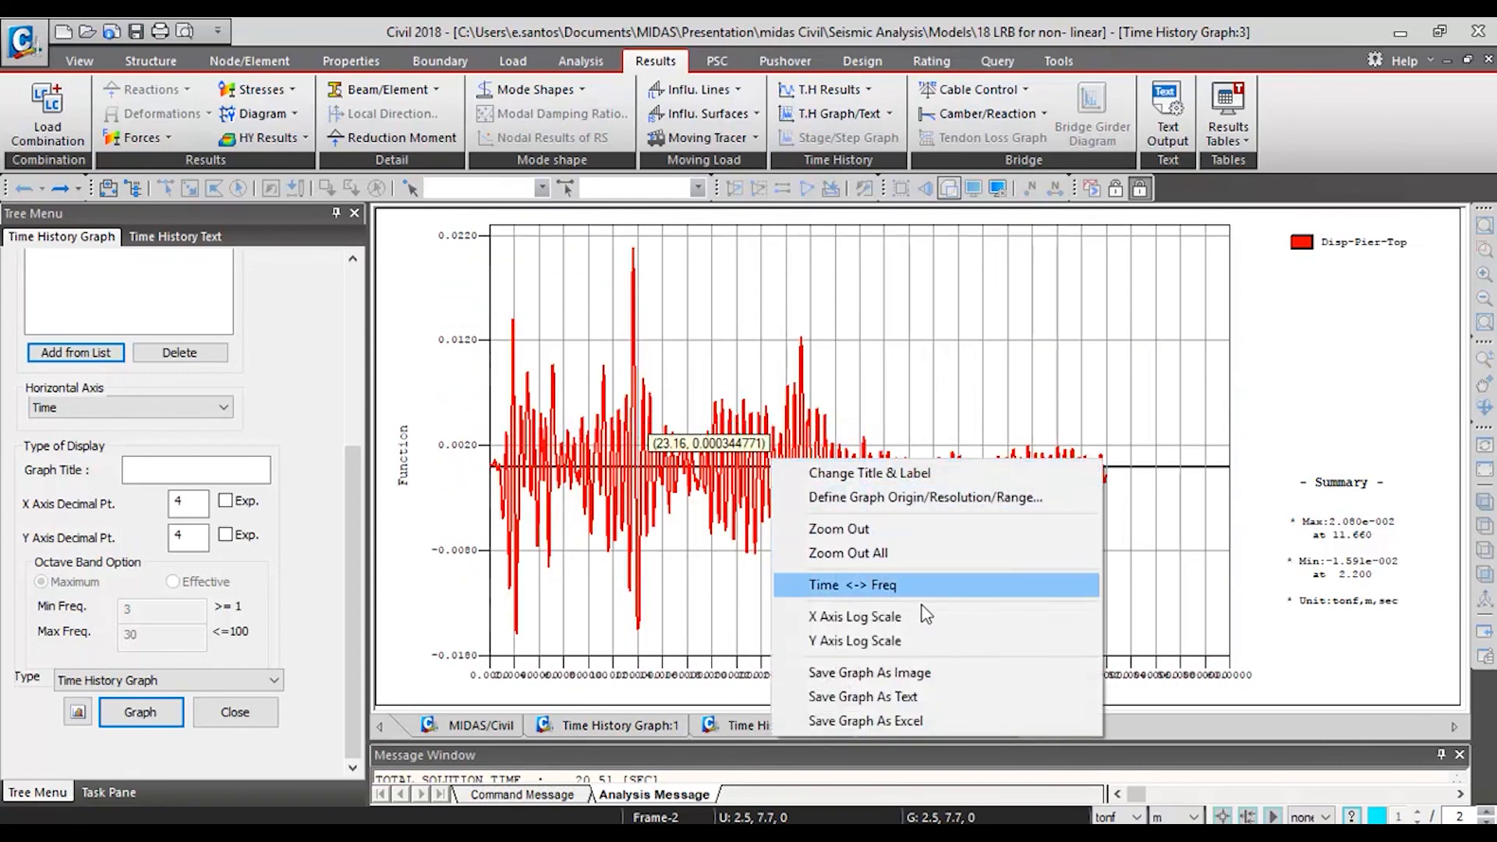
{"action": "left_click", "coordinate": [944, 719]}
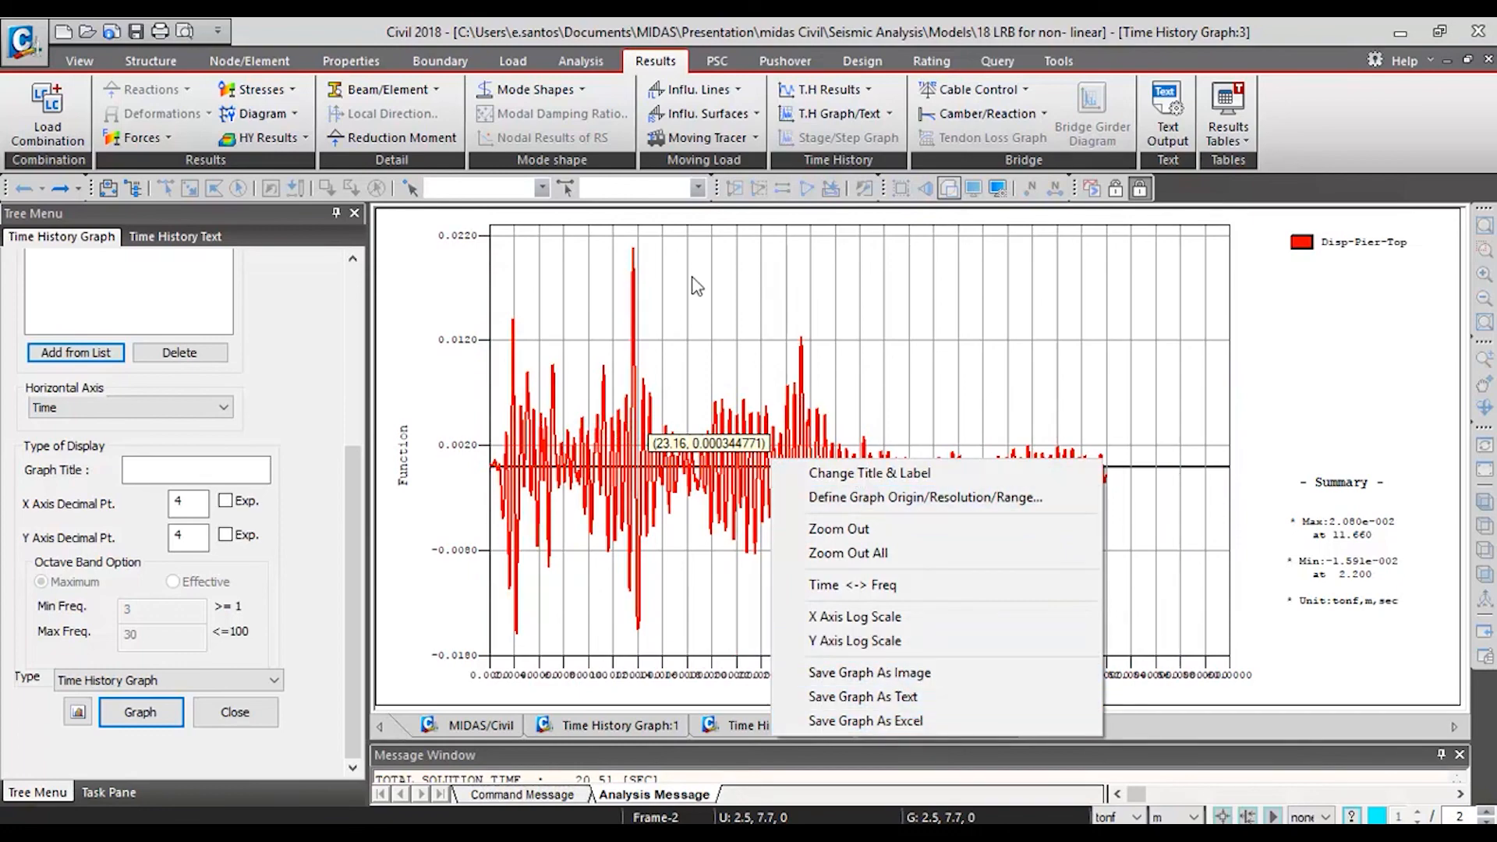
Step: Revisit the earlier shear-displacement and NL3-Disp-y graphs, and return to the bridge model view
{"action": "left_click", "coordinate": [597, 725]}
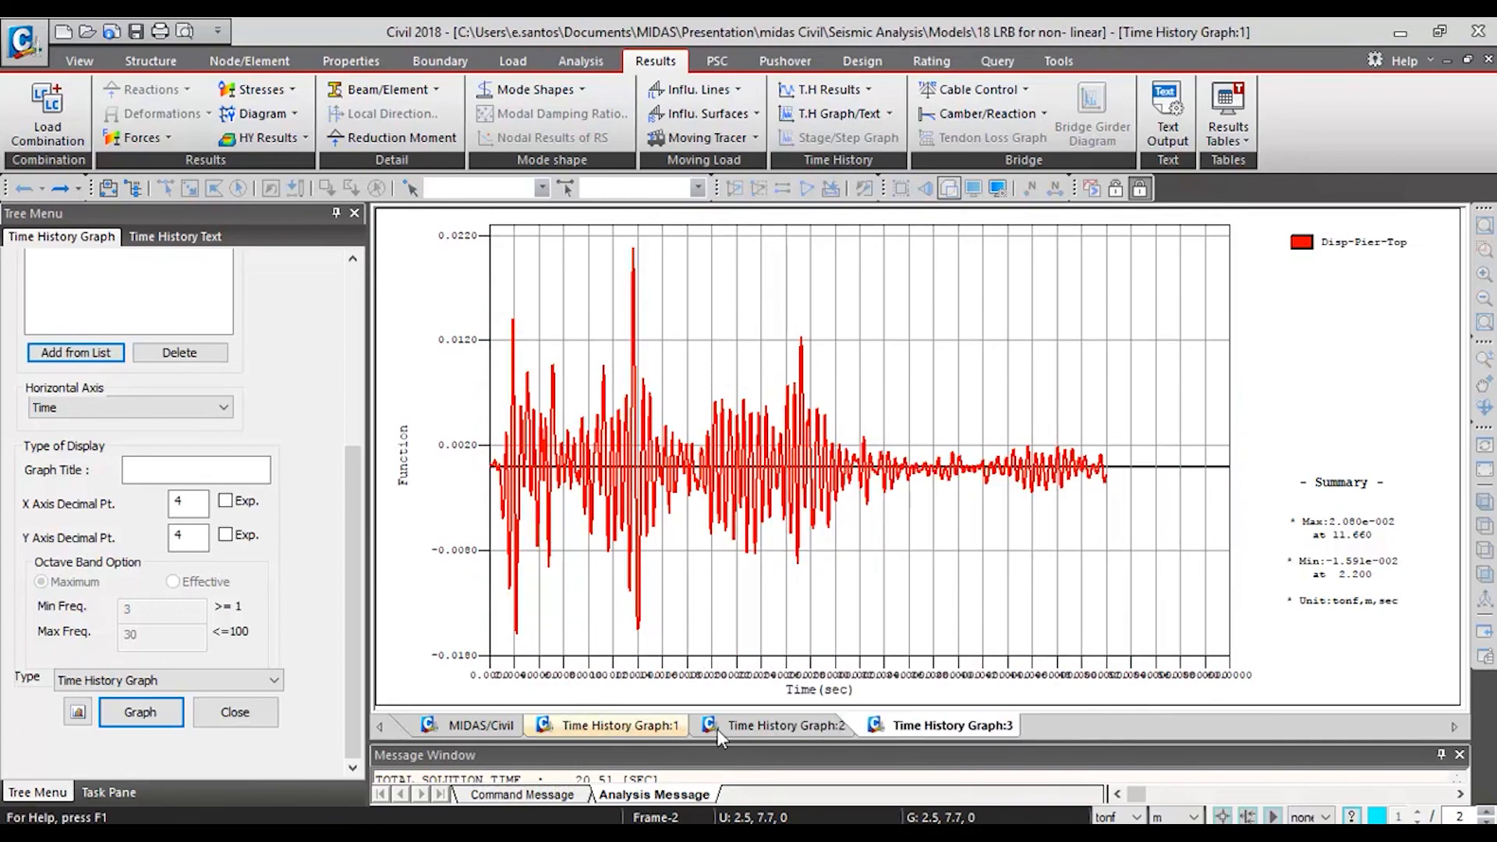
{"action": "left_click", "coordinate": [718, 730]}
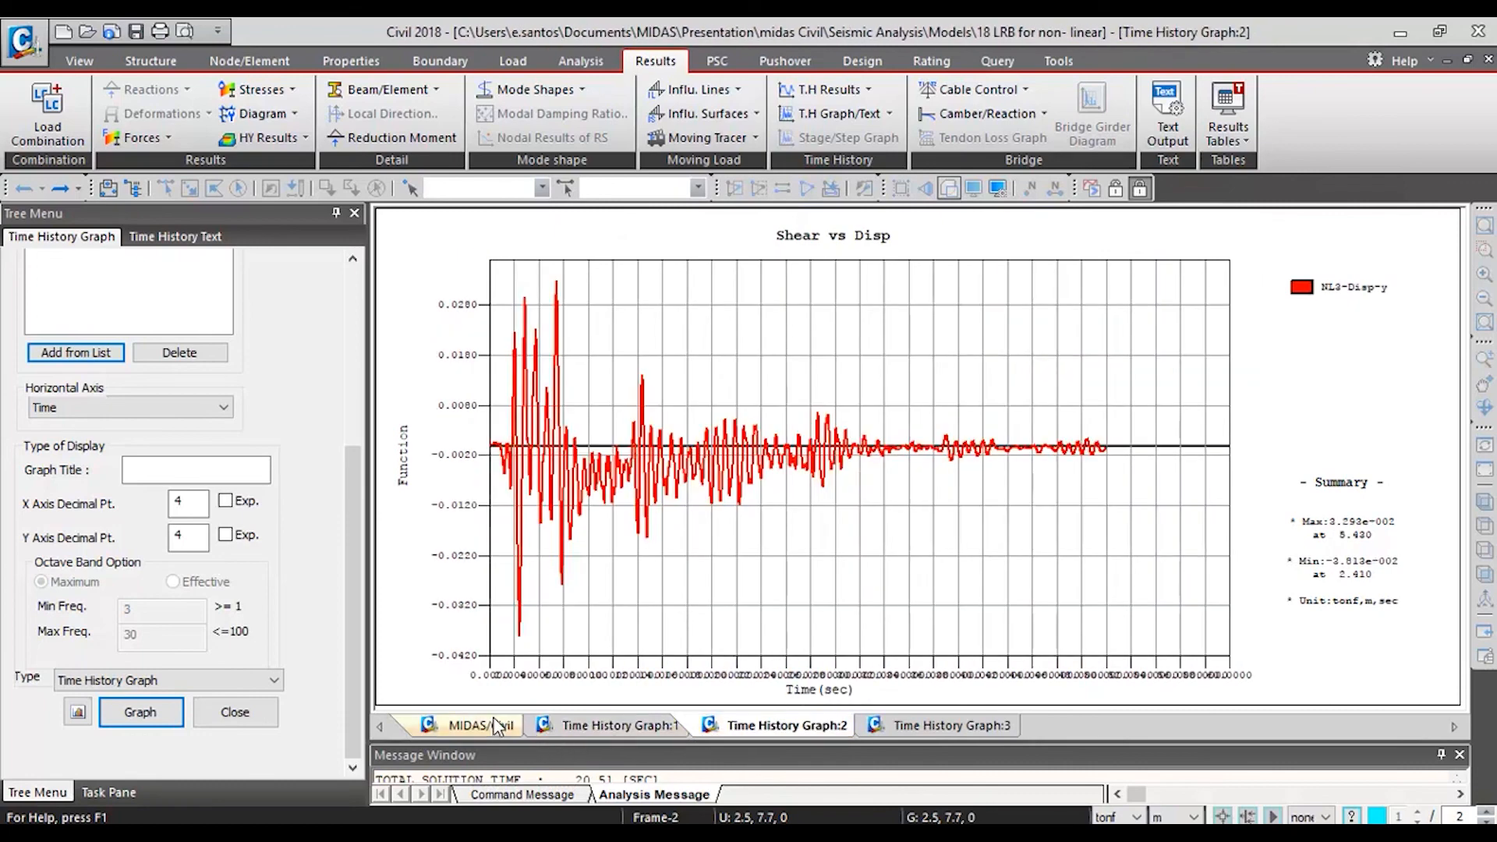
{"action": "left_click", "coordinate": [482, 728]}
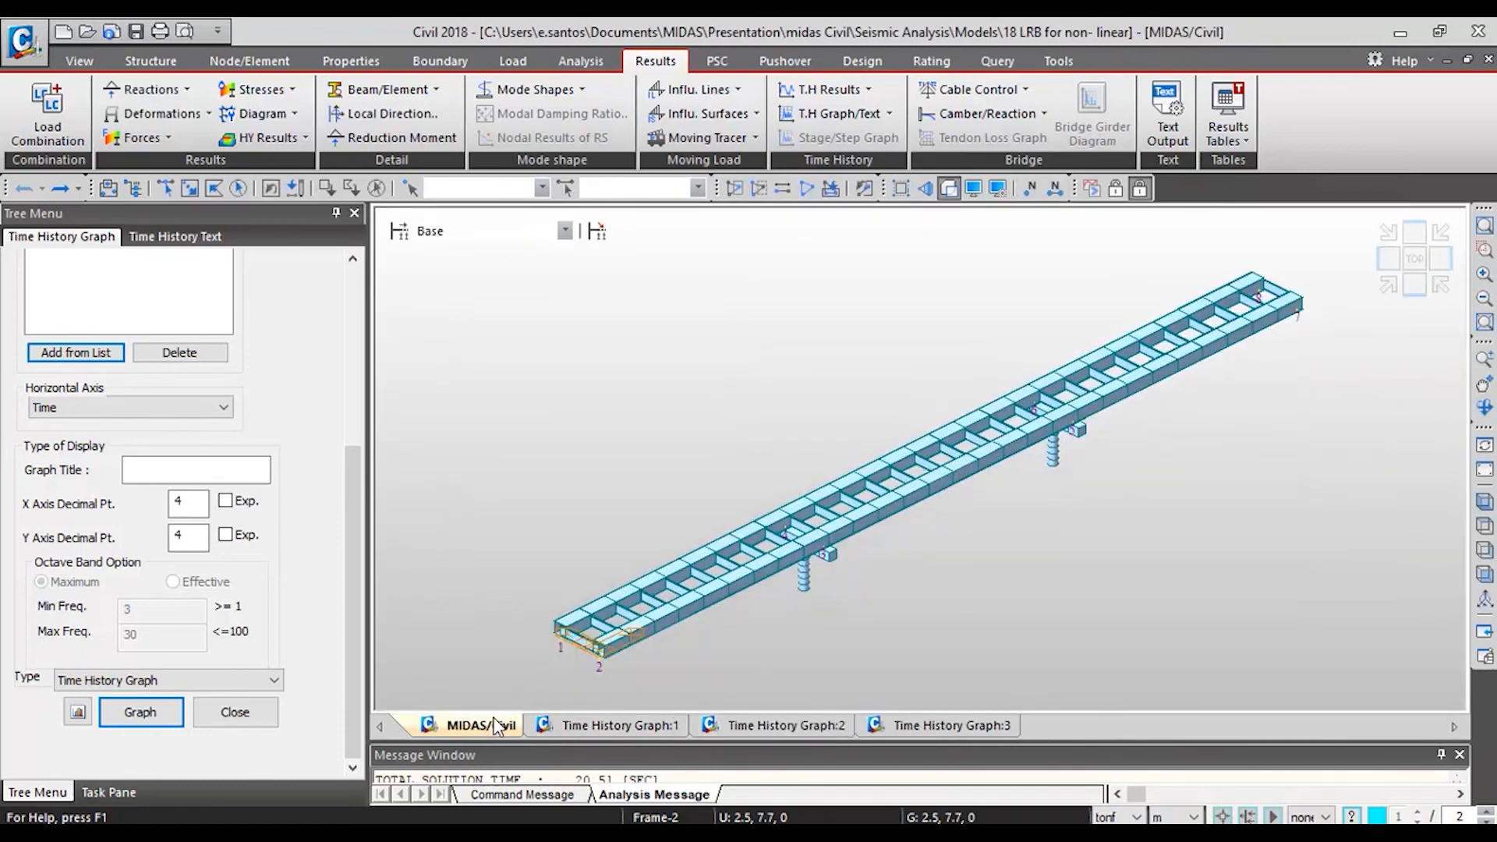